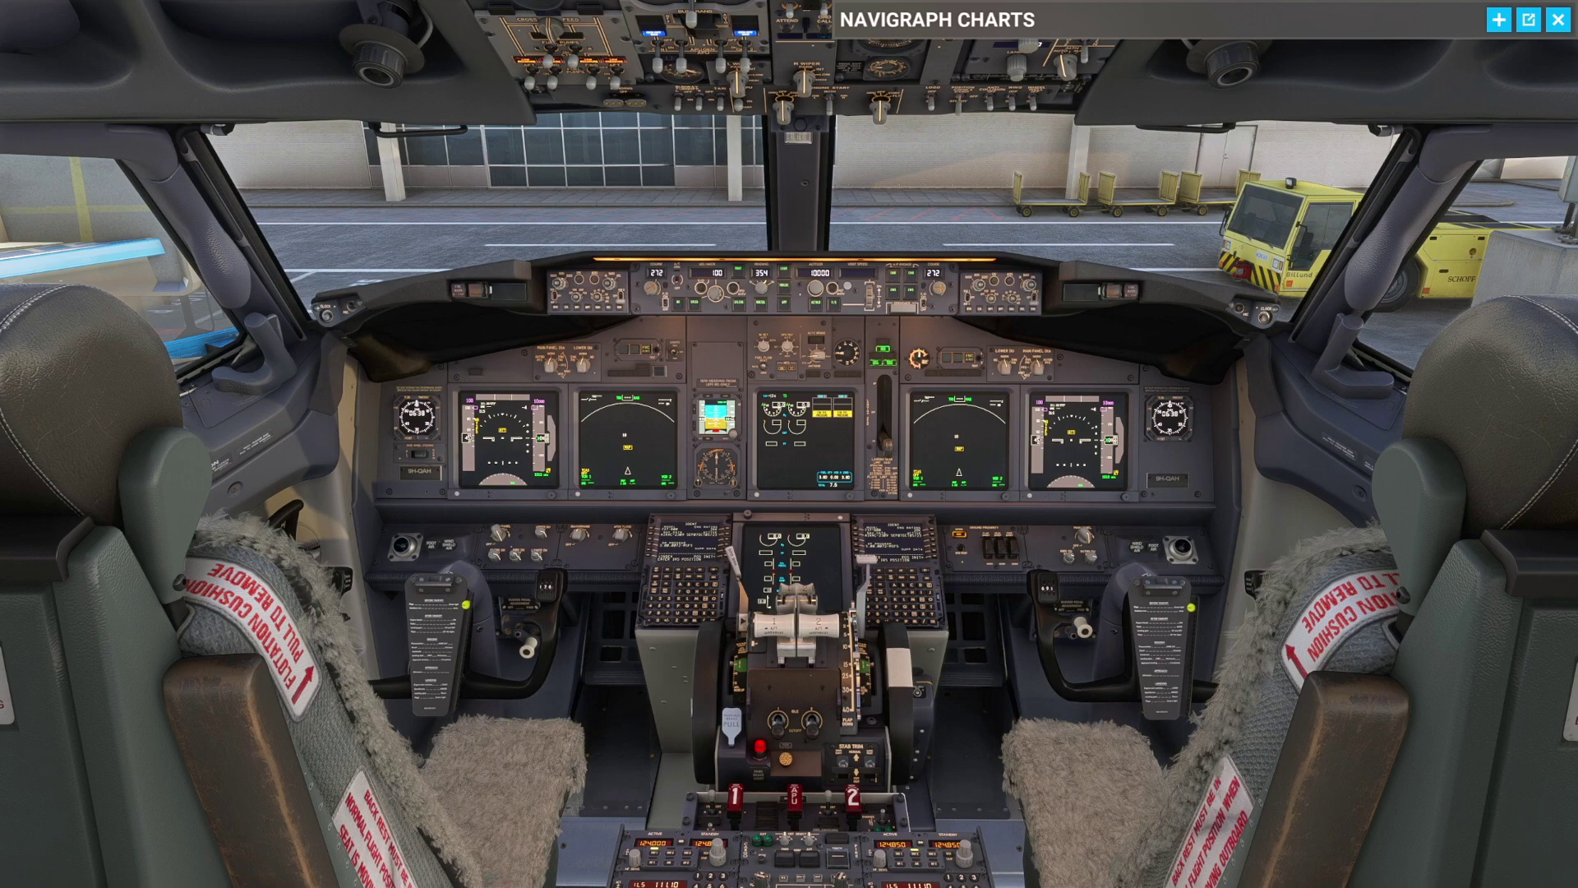
Step: Look through the saved cockpit camera views, from the main instruments to overhead and side areas, finishing at the right-hand FMC close-up
key(alt+1)
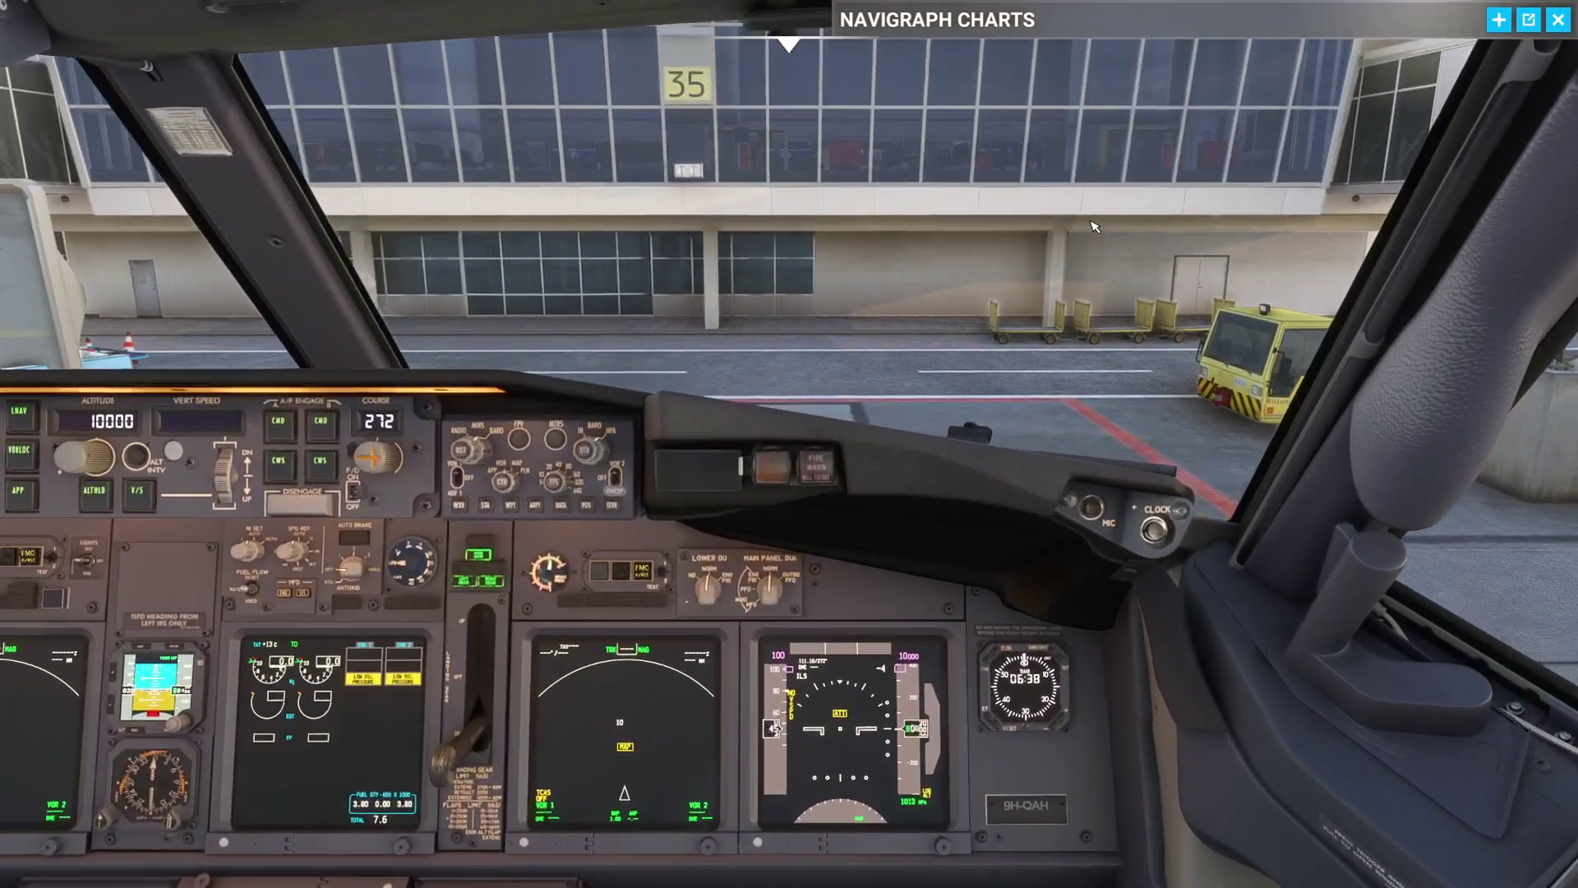
key(alt+2)
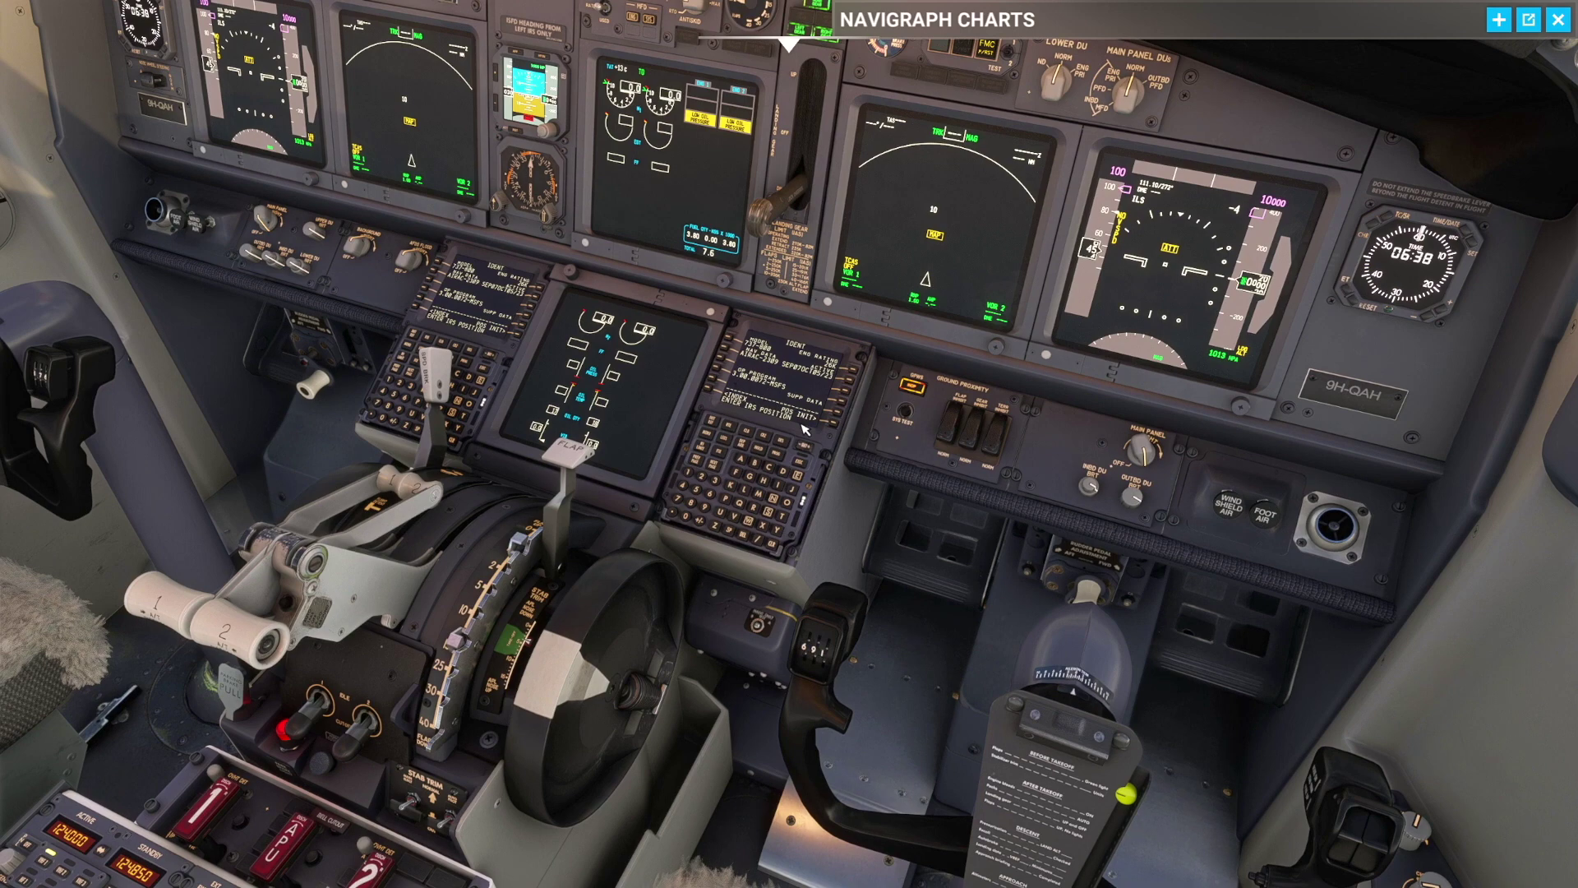
key(alt+3)
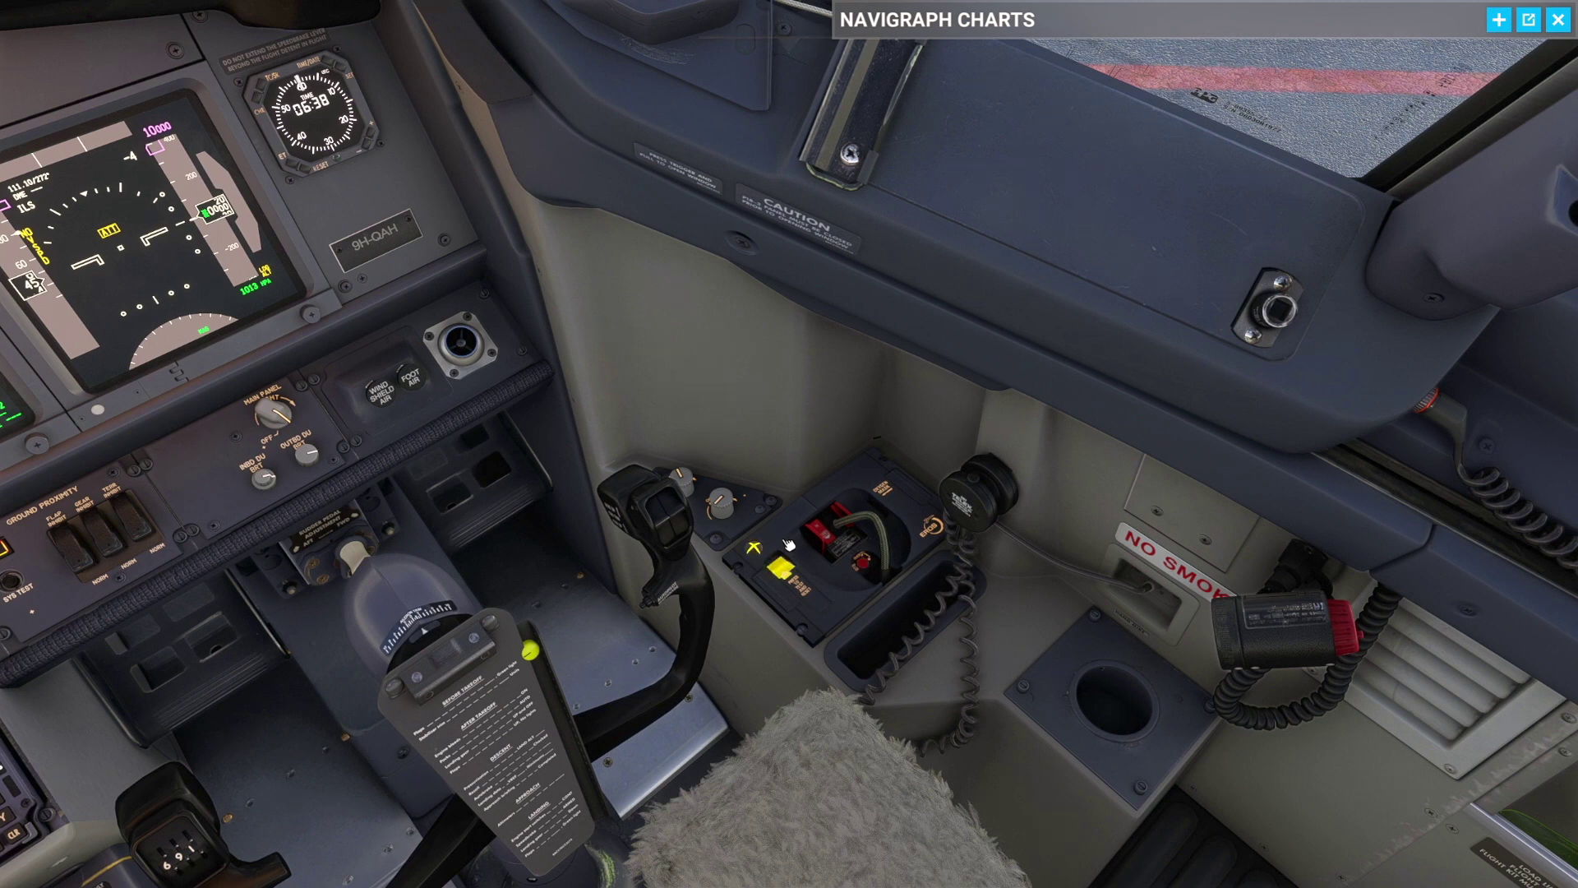
key(alt+4)
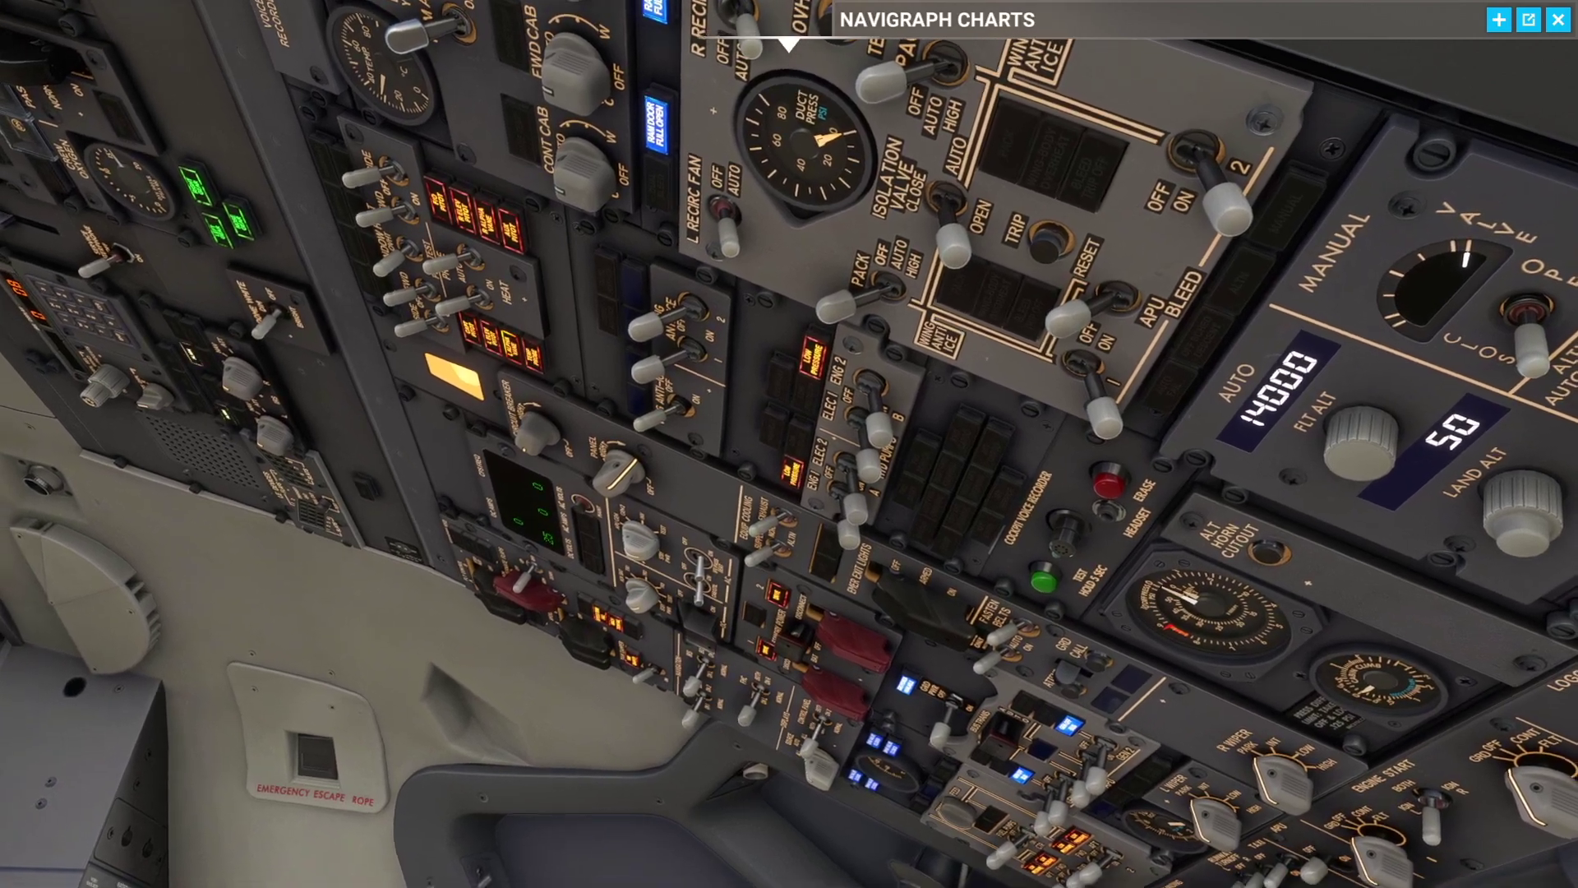
key(alt+5)
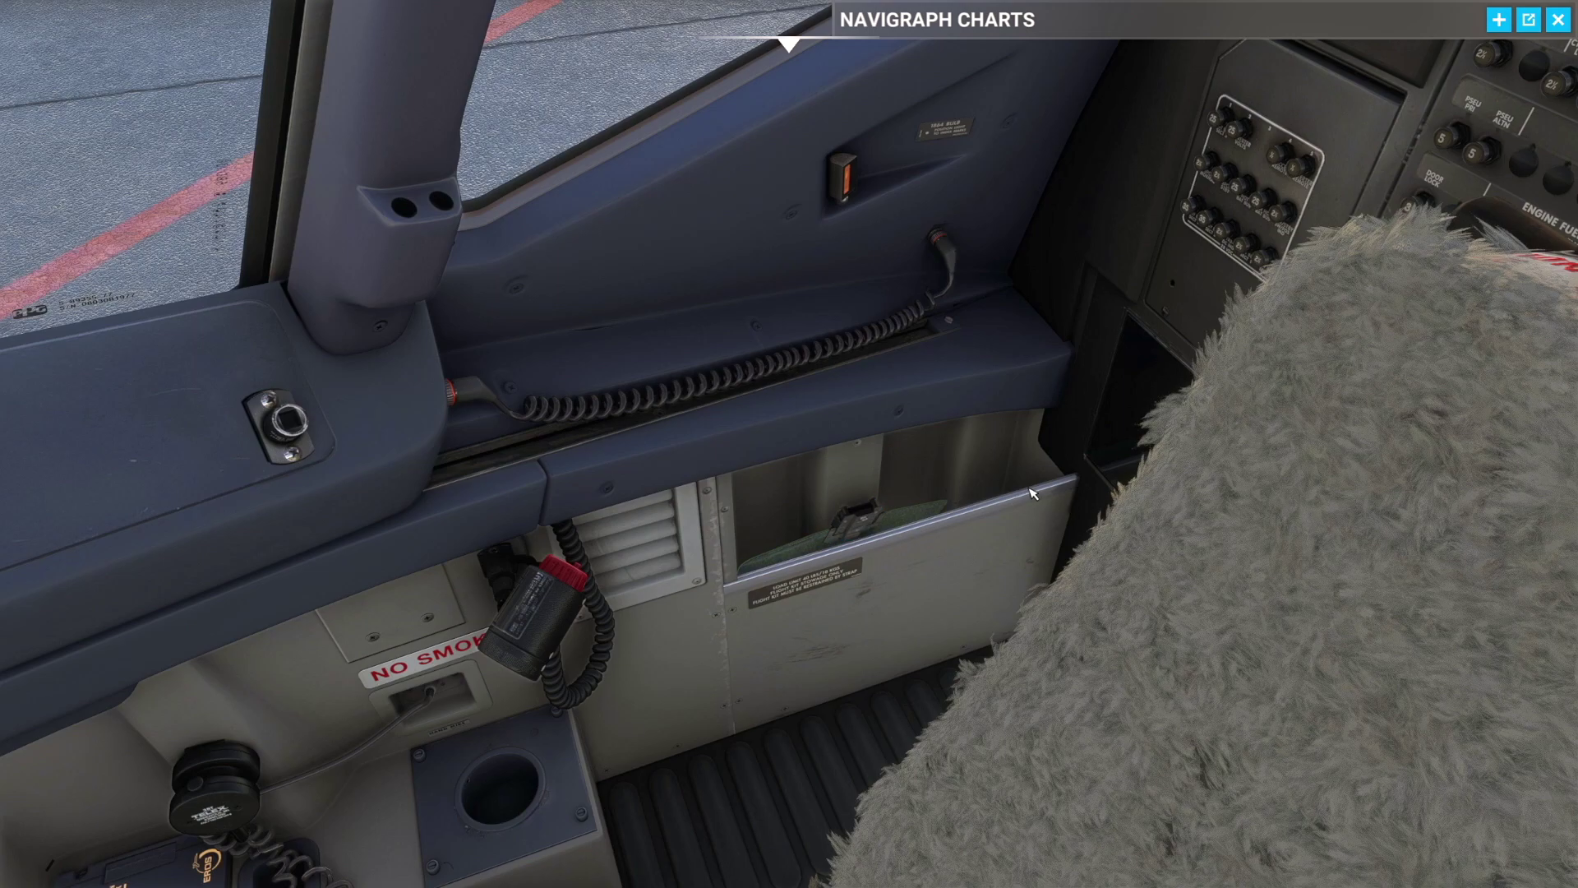
key(alt+6)
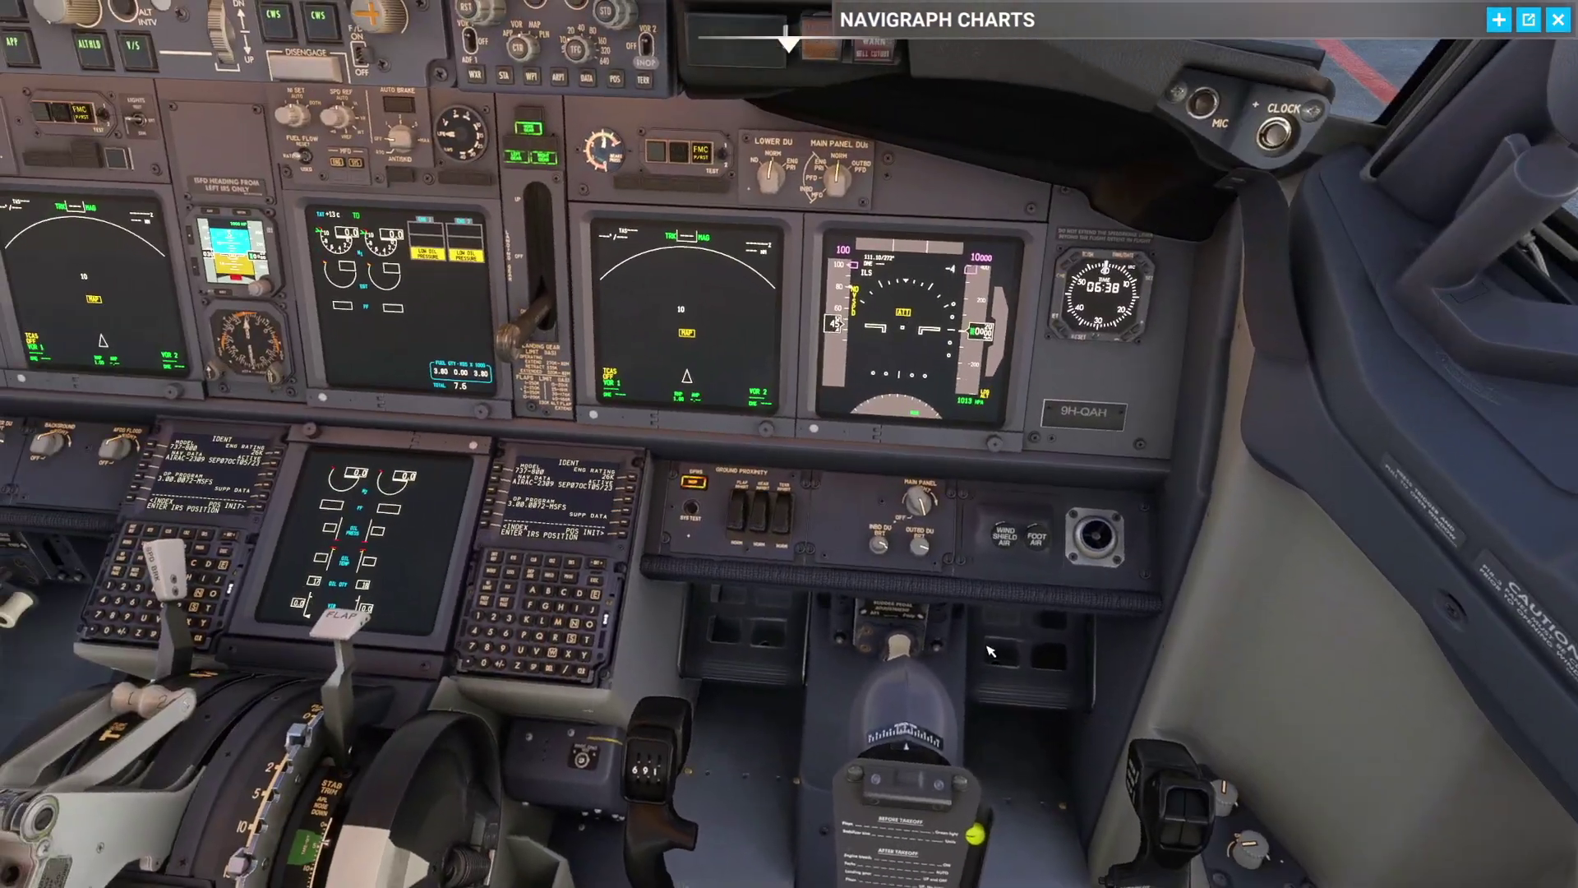
key(alt+7)
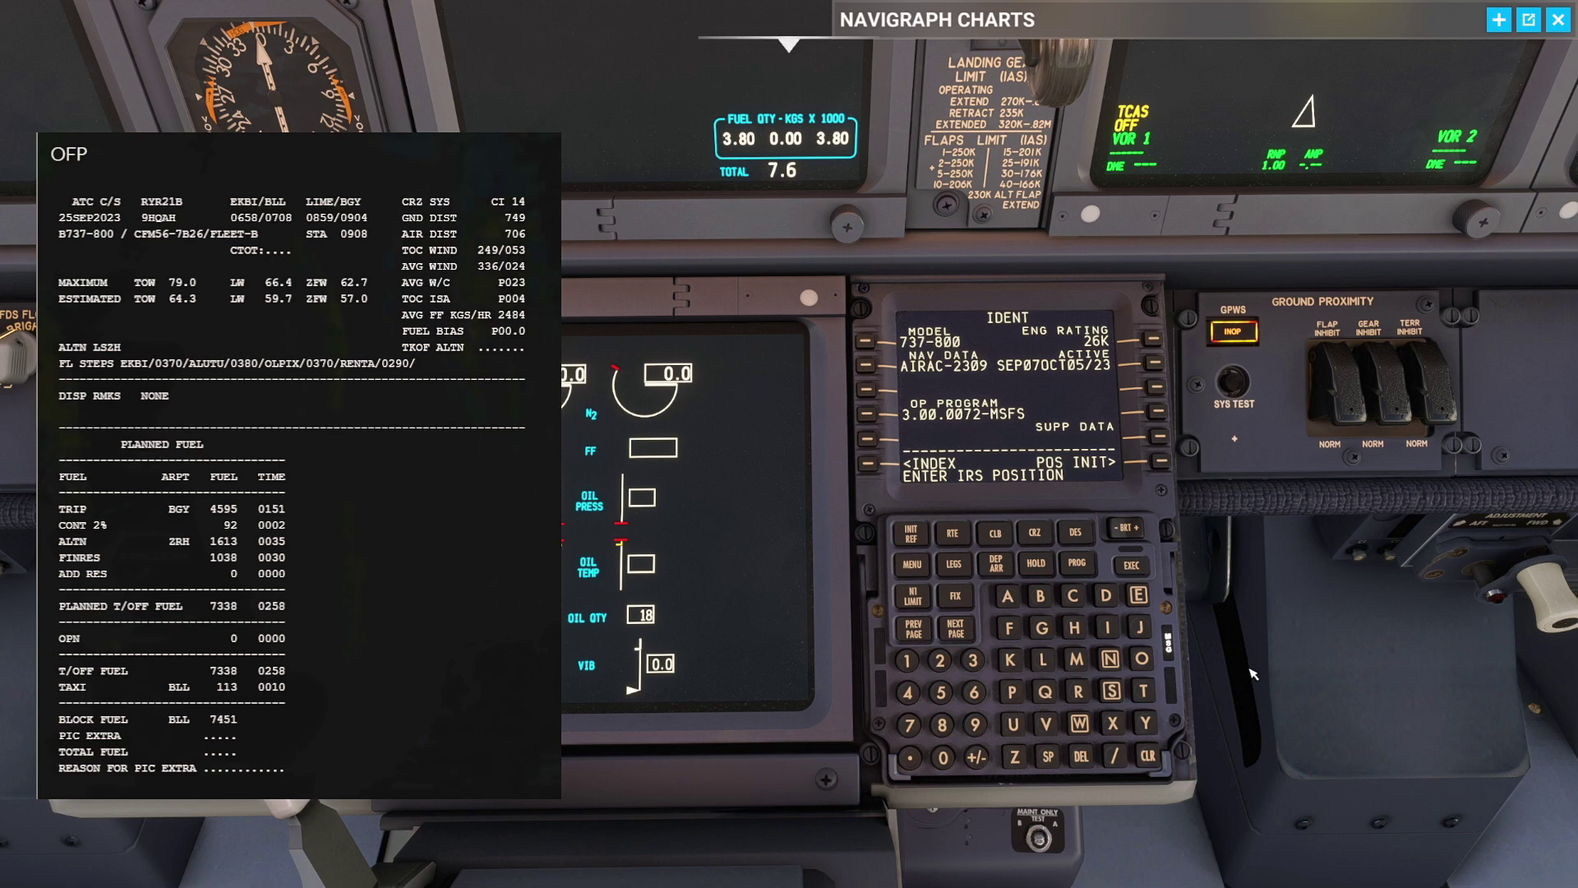
Step: Clear the FMC scratchpad message and enter EKBI as the reference airport on the POS INIT page
click(1147, 755)
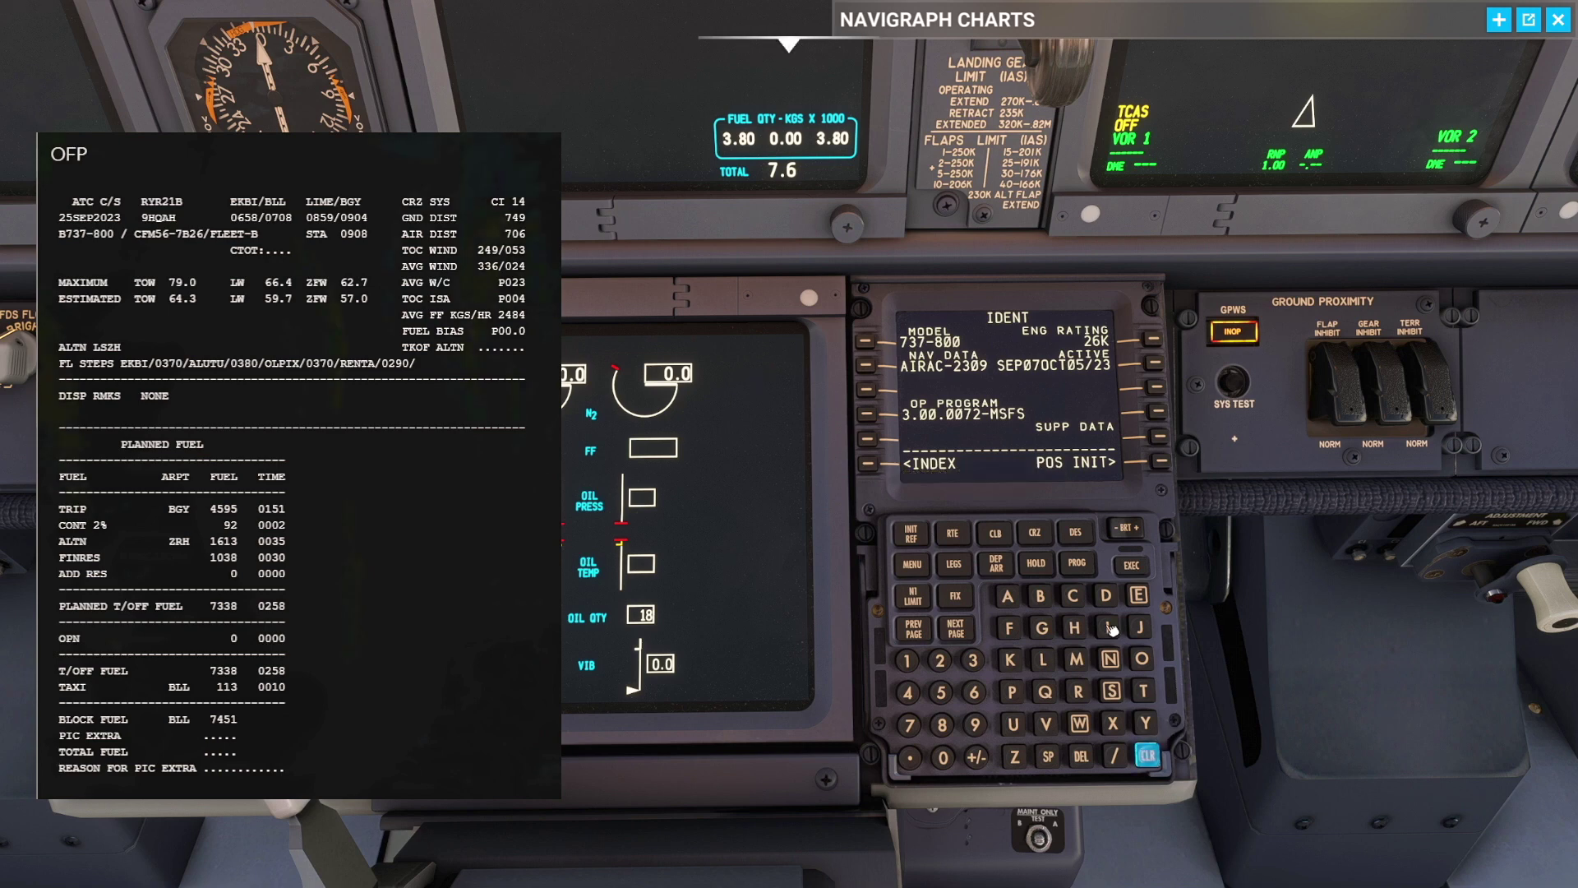
click(1165, 448)
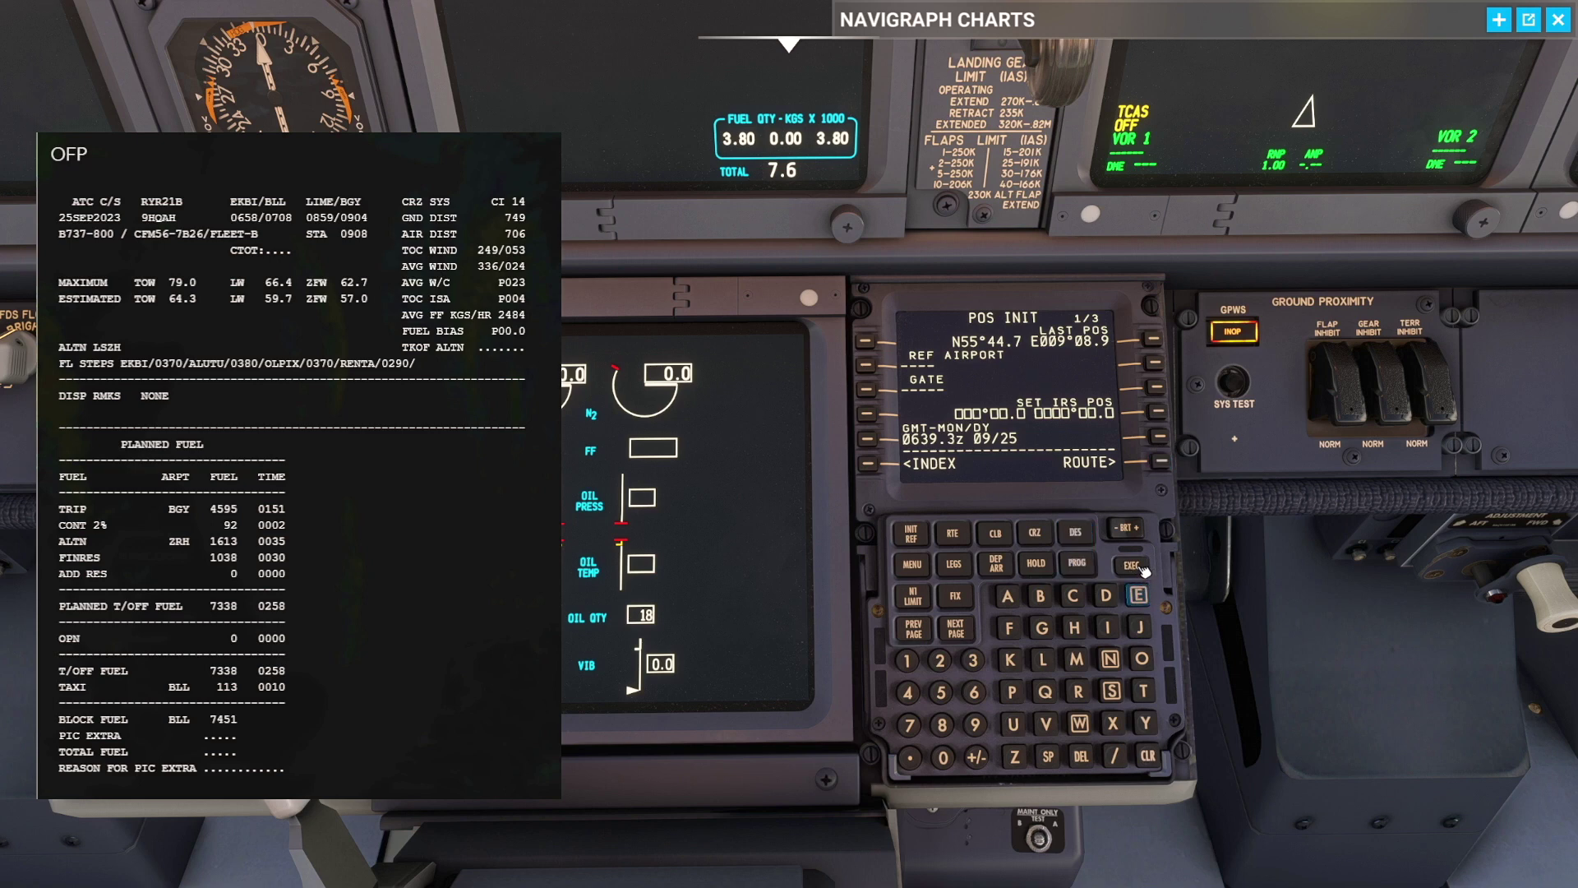
click(1139, 595)
click(1010, 659)
click(1039, 595)
click(1107, 627)
click(867, 363)
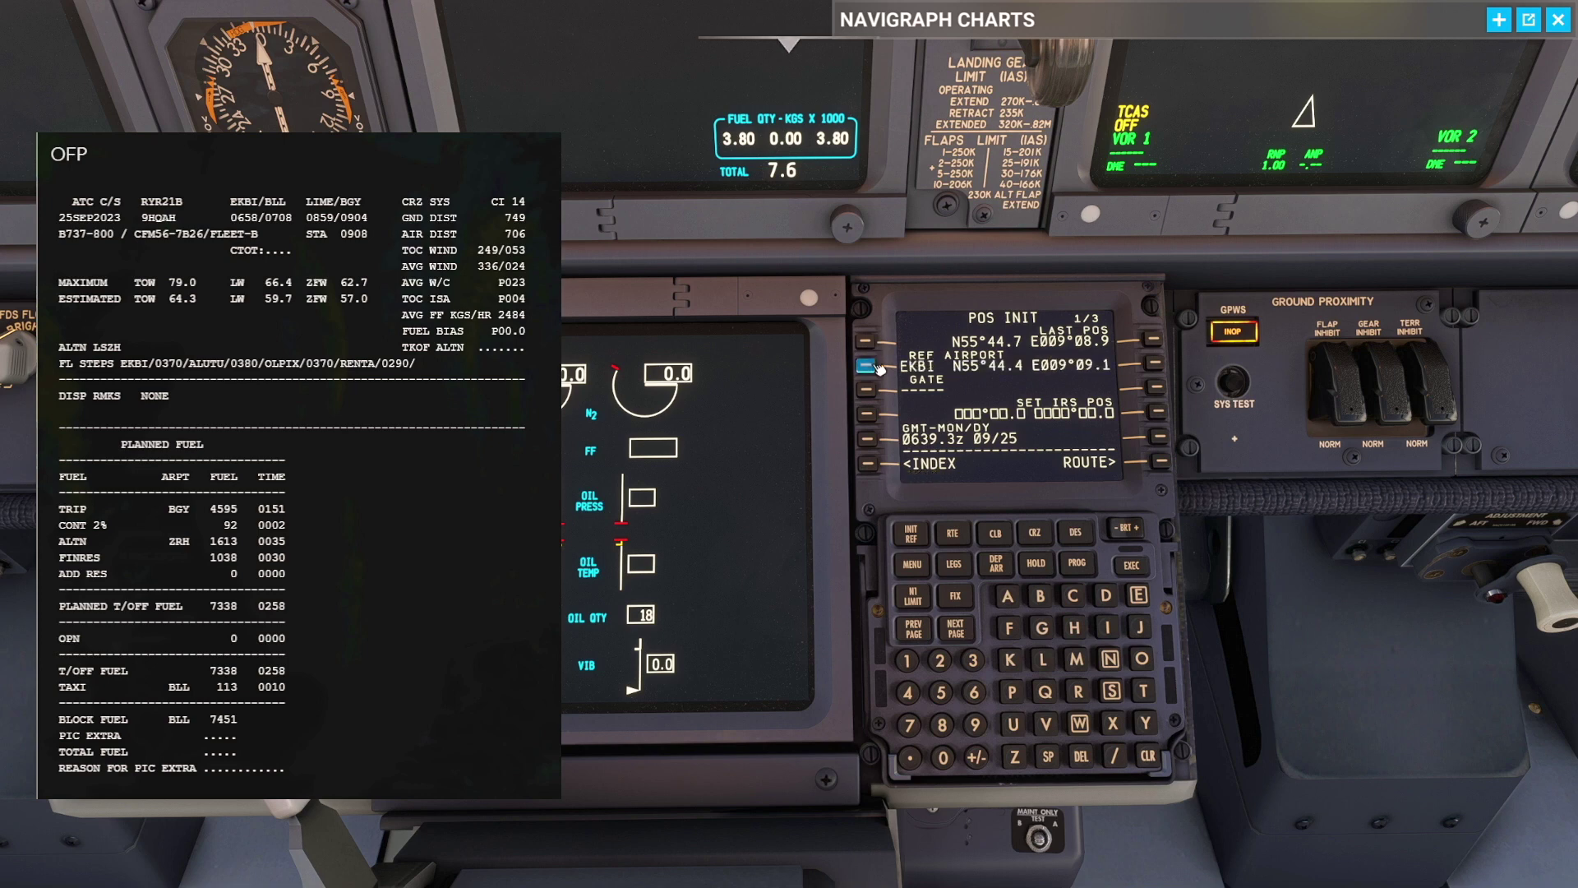
Step: Copy the left GPS position N55°44.7 E009°08.9 from POS REF into the SET IRS POS entry
click(955, 627)
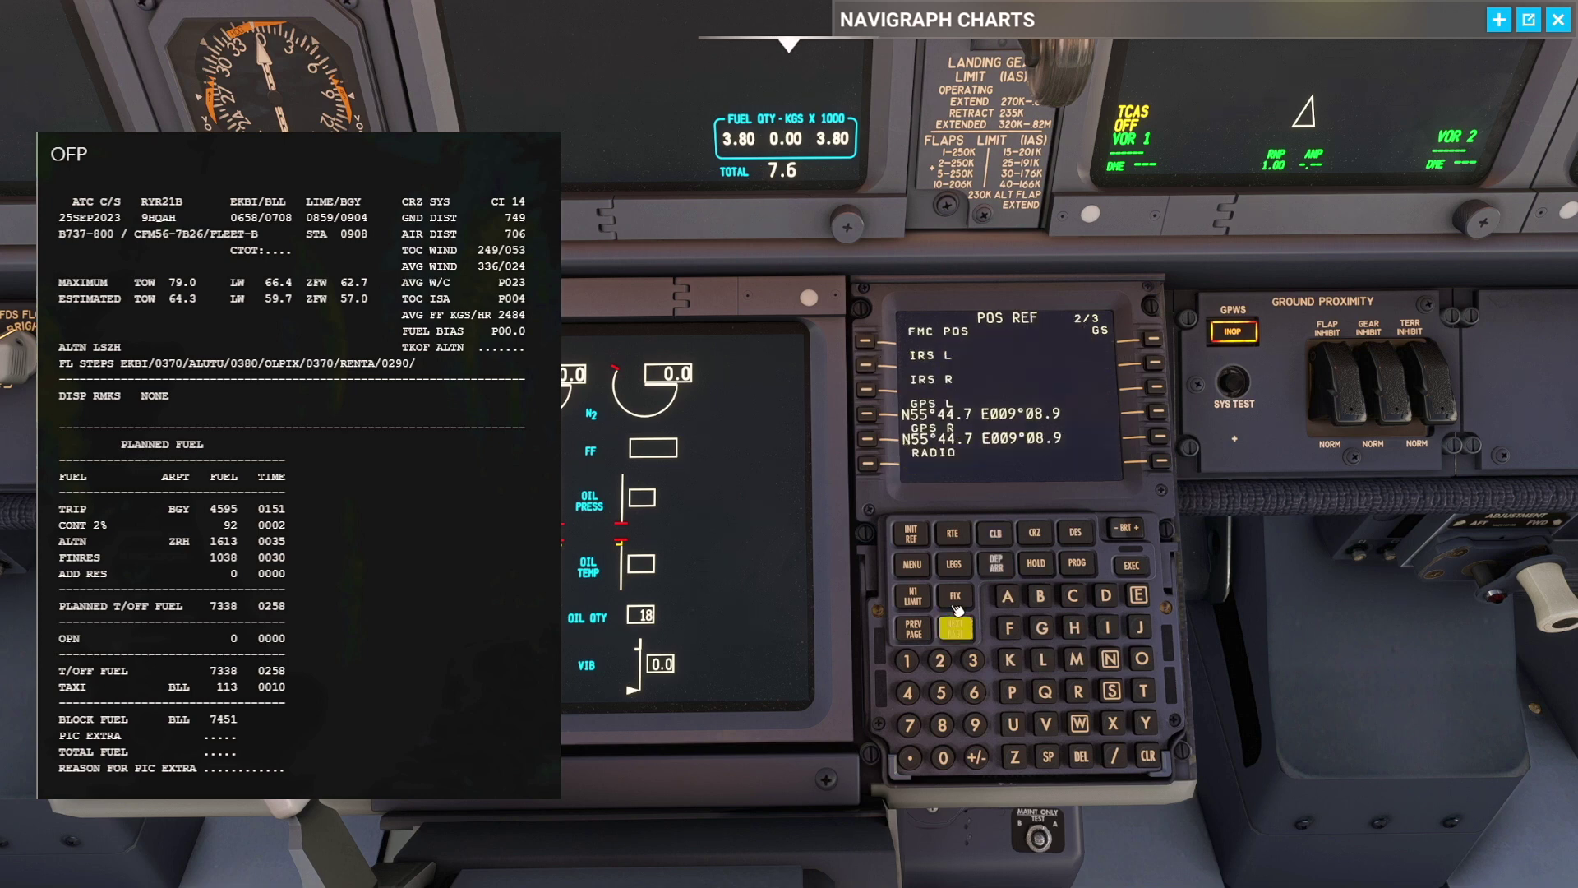
click(868, 410)
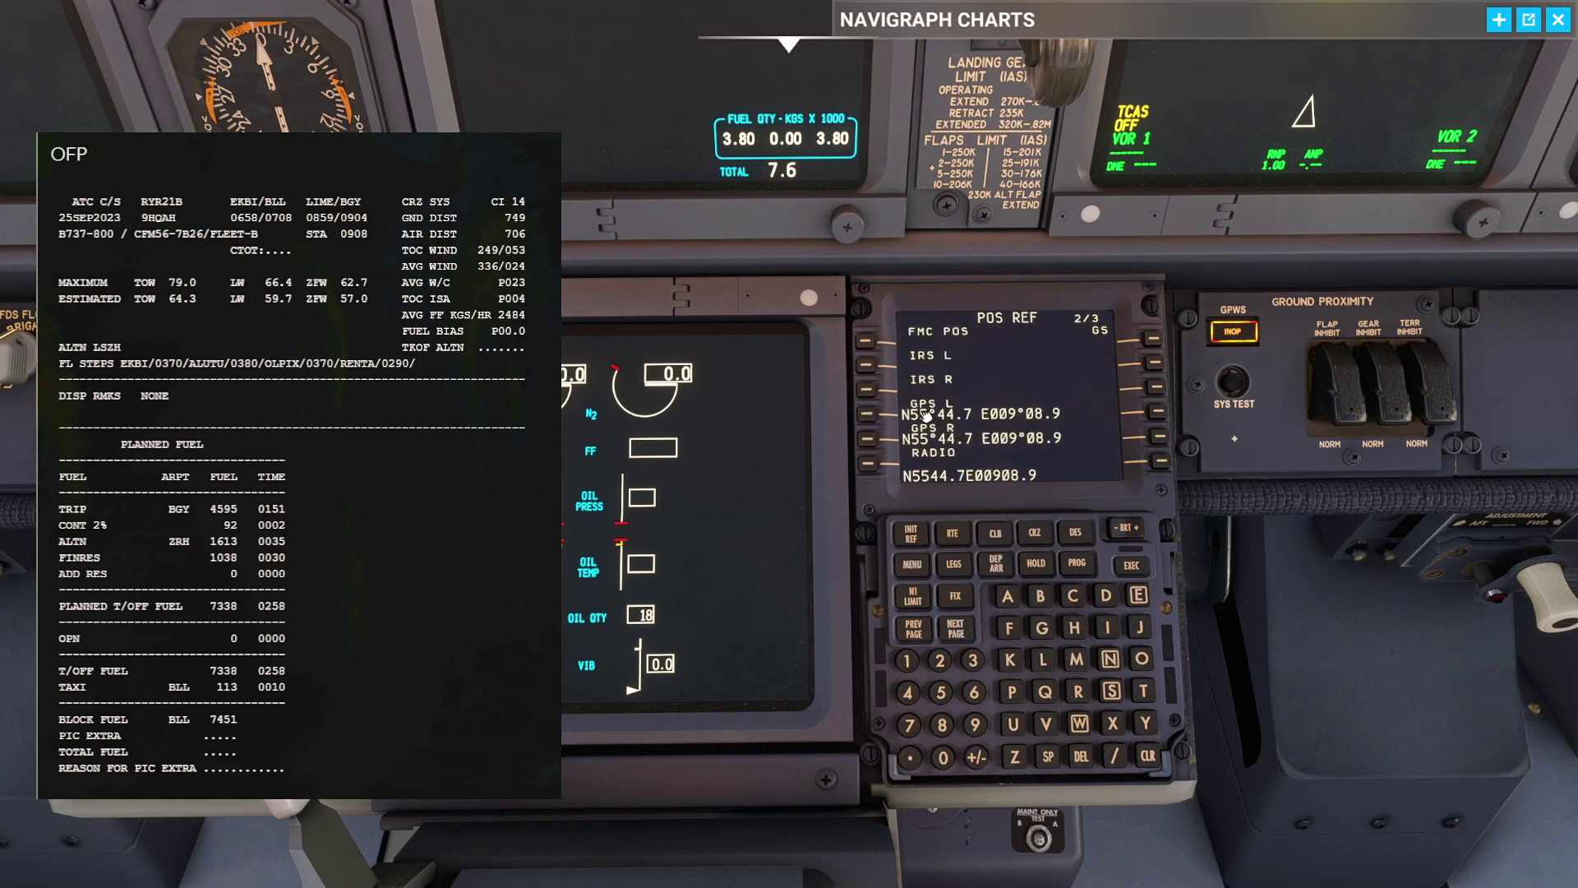
click(913, 627)
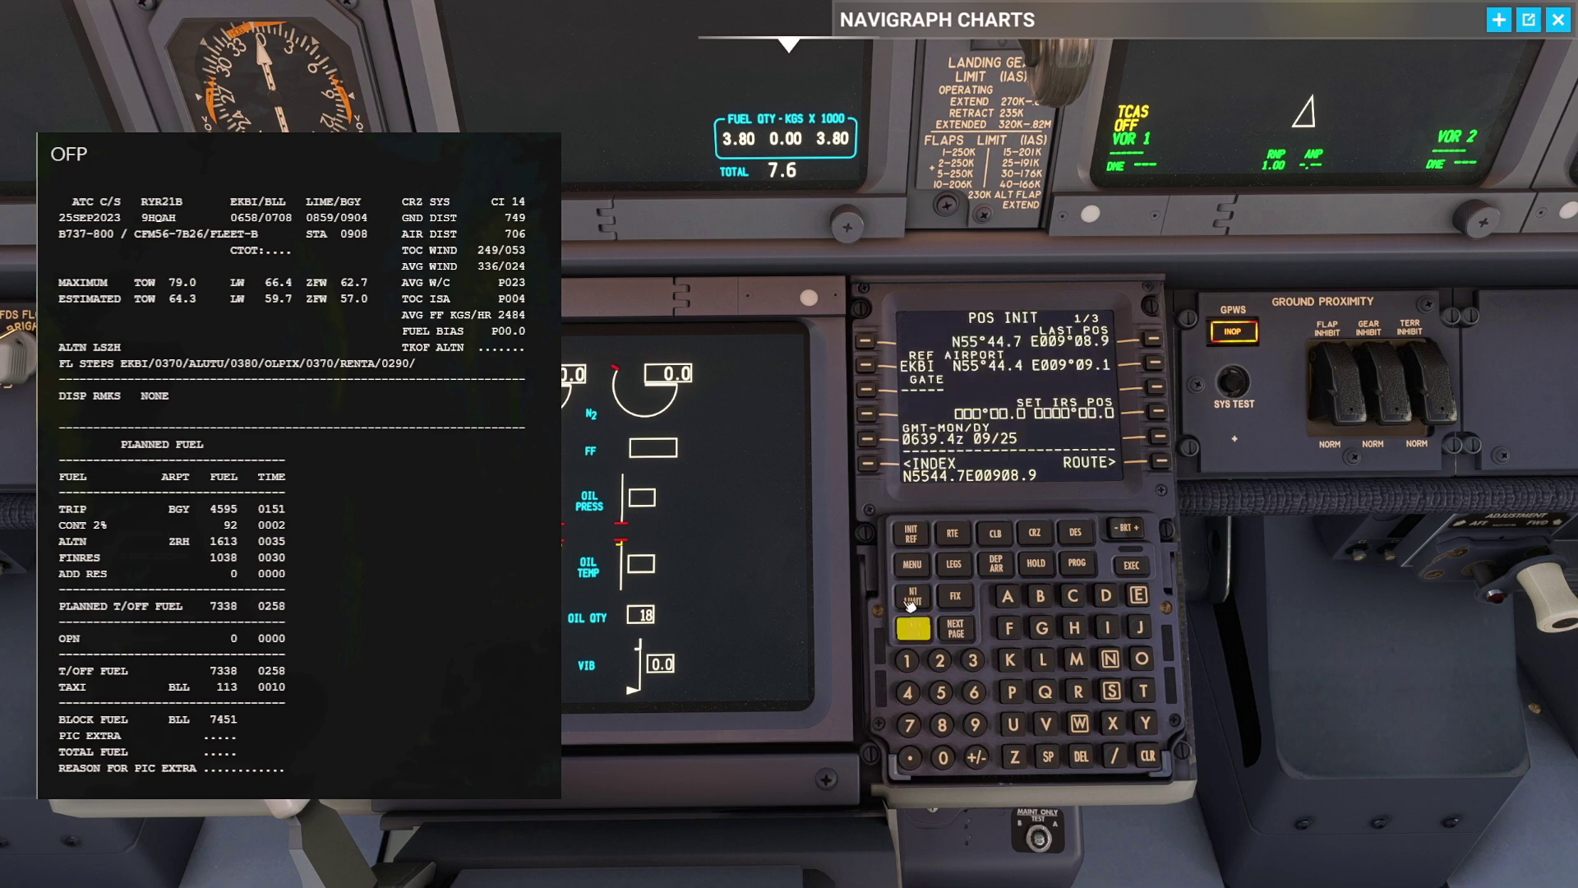
click(1156, 410)
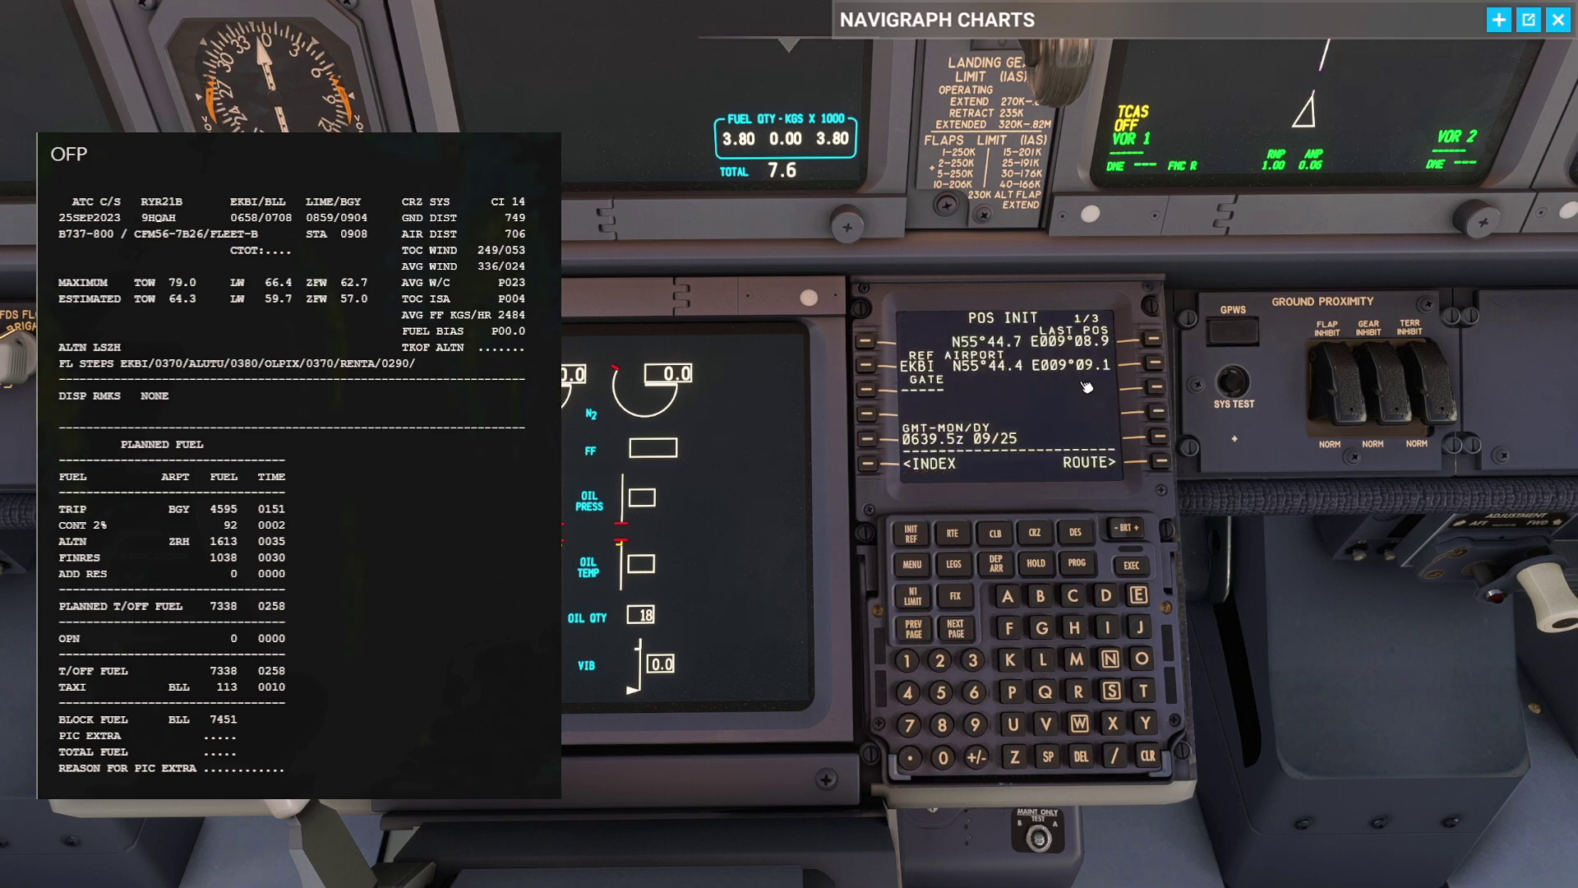
Step: Set the FMC route origin to EKBI and the destination to LIME
click(1159, 461)
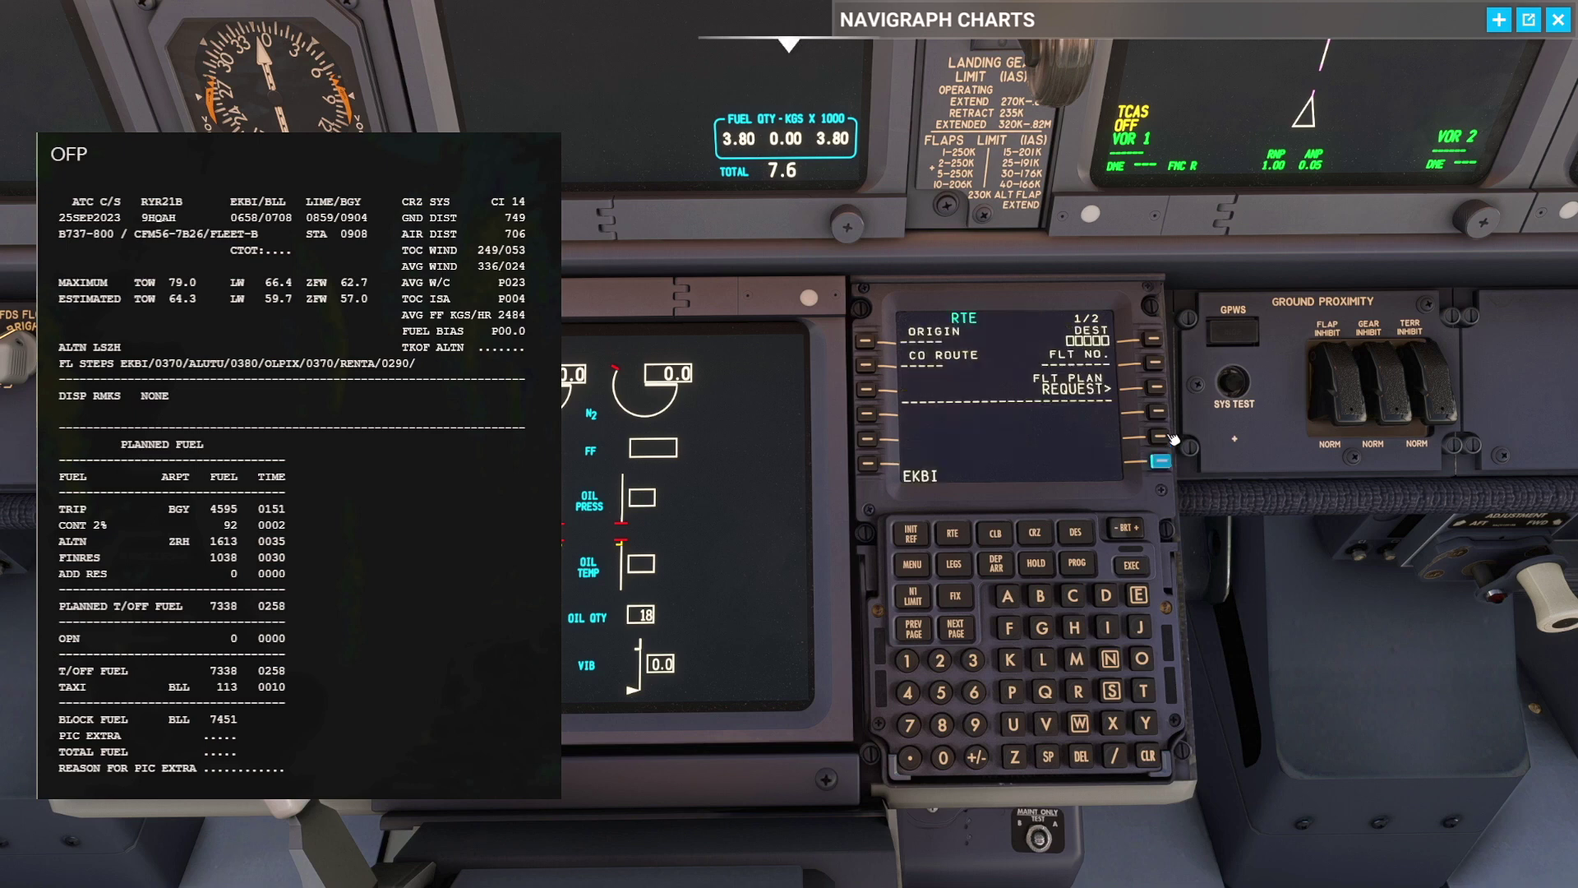
click(868, 334)
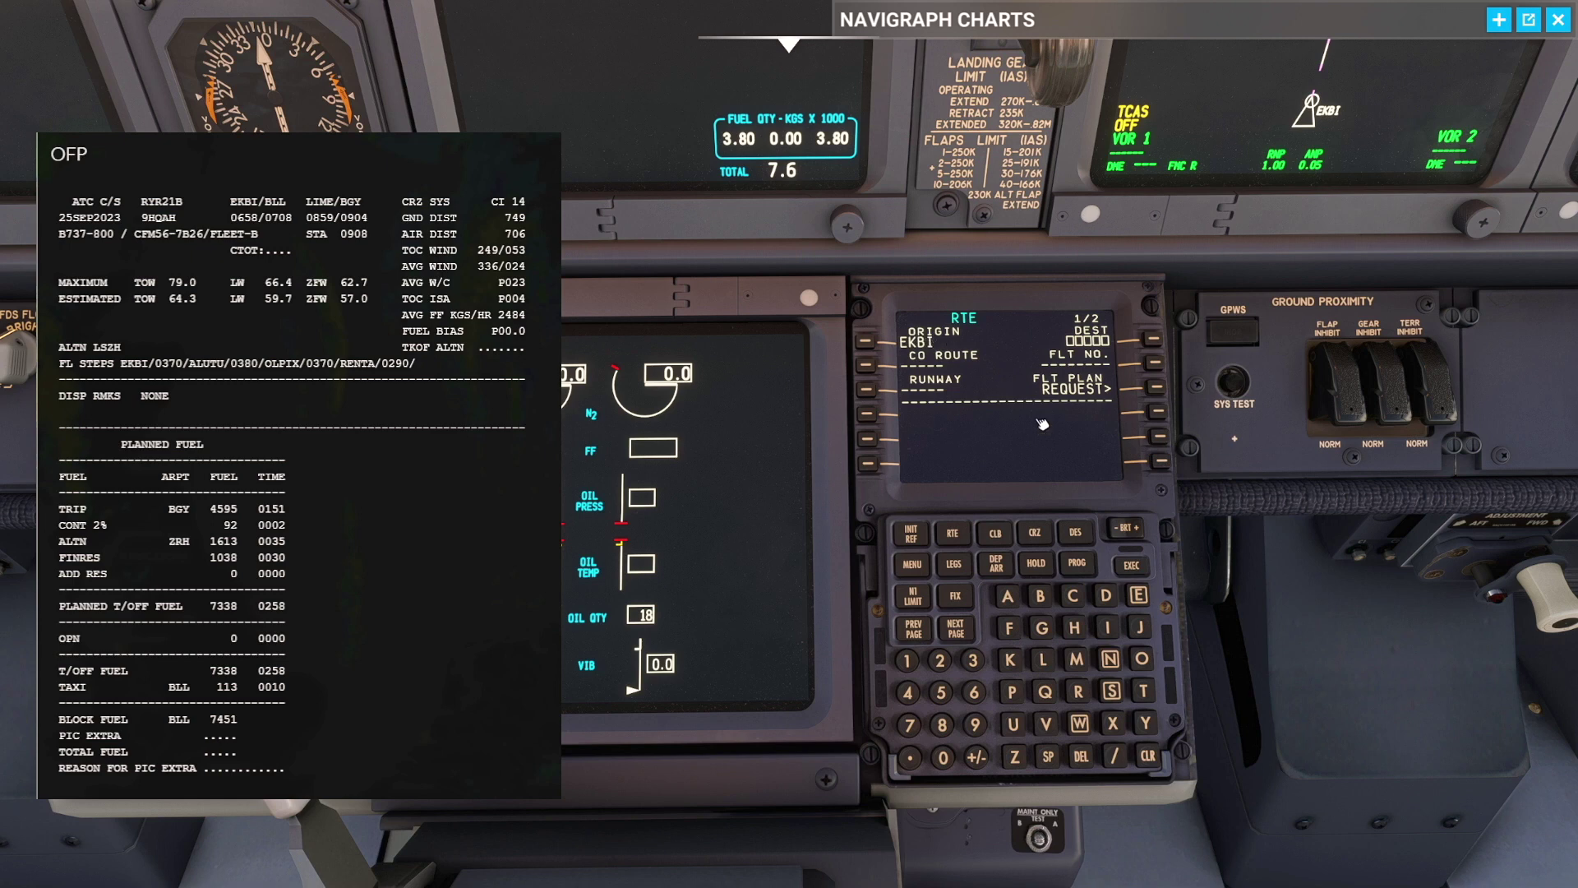
click(1042, 659)
click(1107, 627)
click(1076, 659)
click(1137, 595)
click(1153, 338)
Step: Enter RYR21B as the flight number on the route page
click(1078, 691)
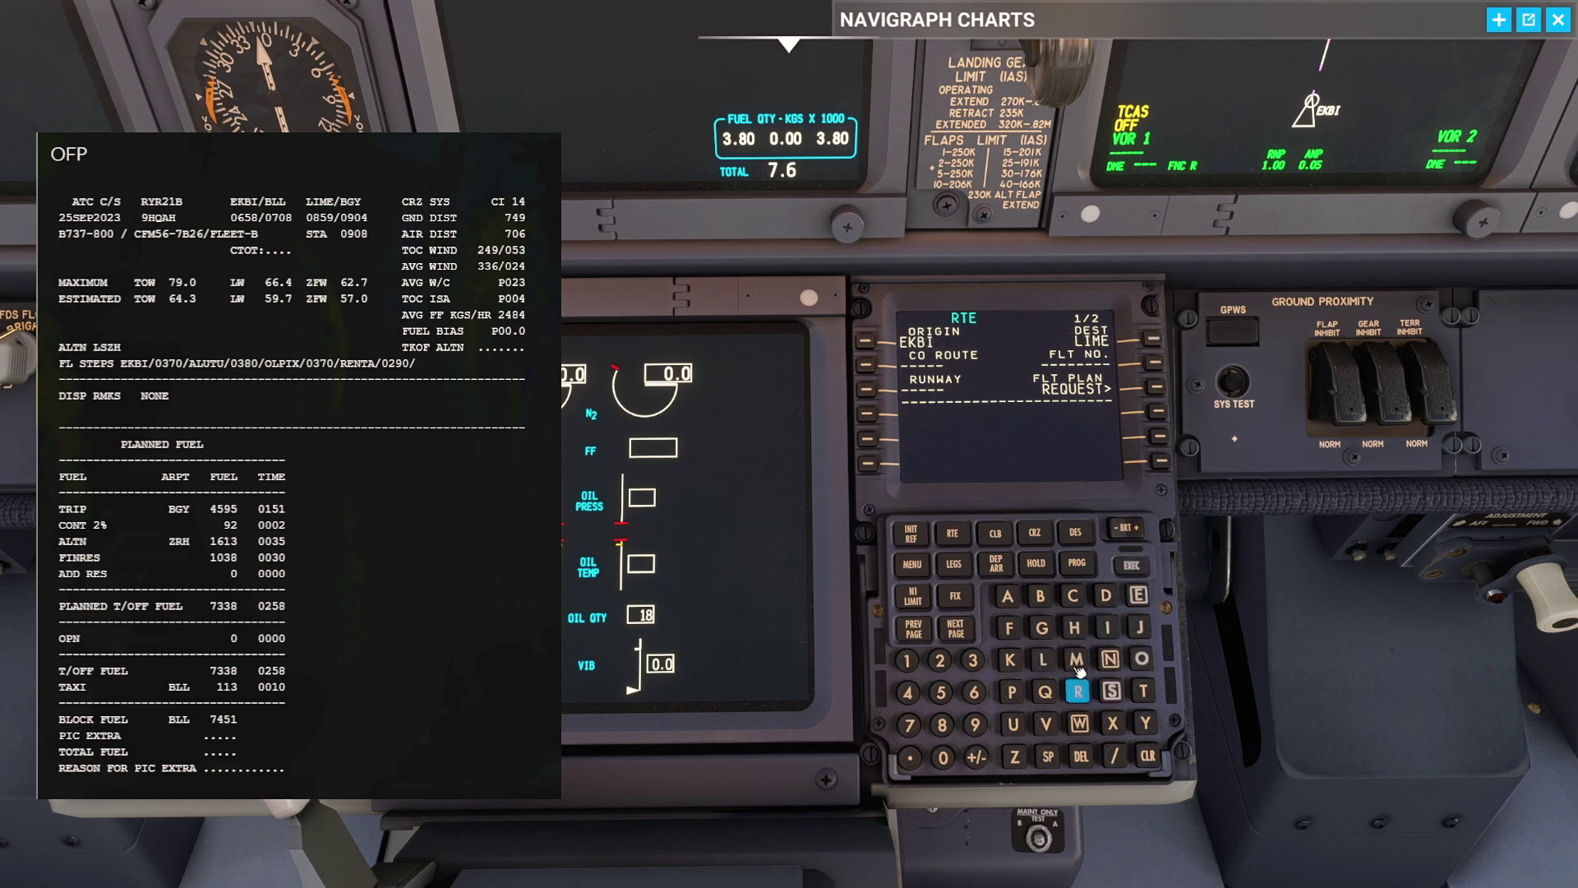
click(1145, 722)
click(1077, 691)
click(940, 660)
click(906, 659)
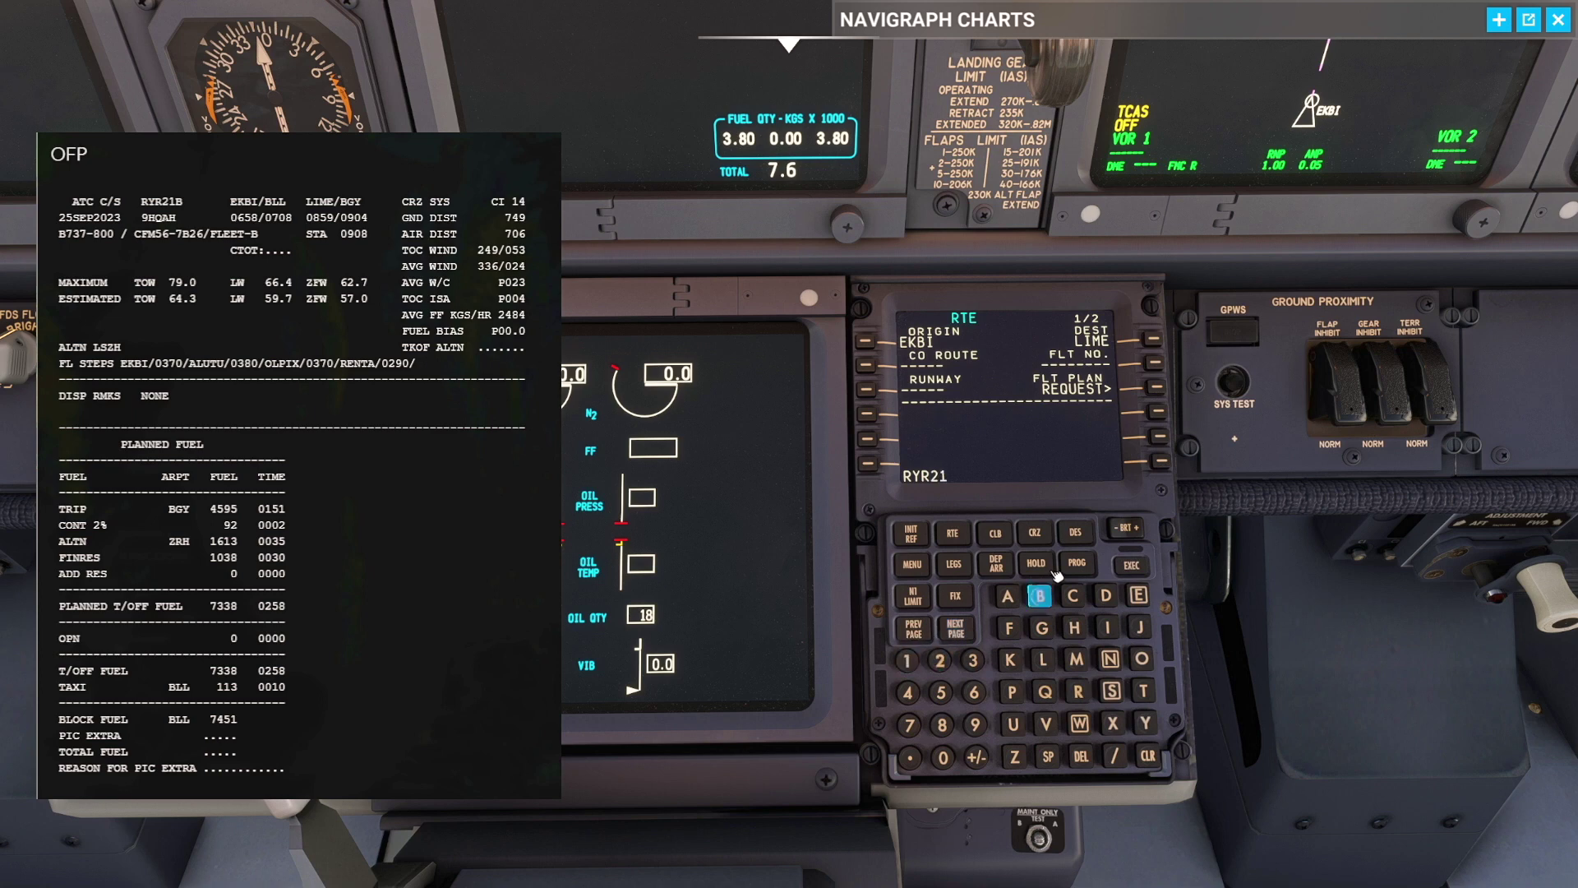
click(1039, 594)
click(1153, 362)
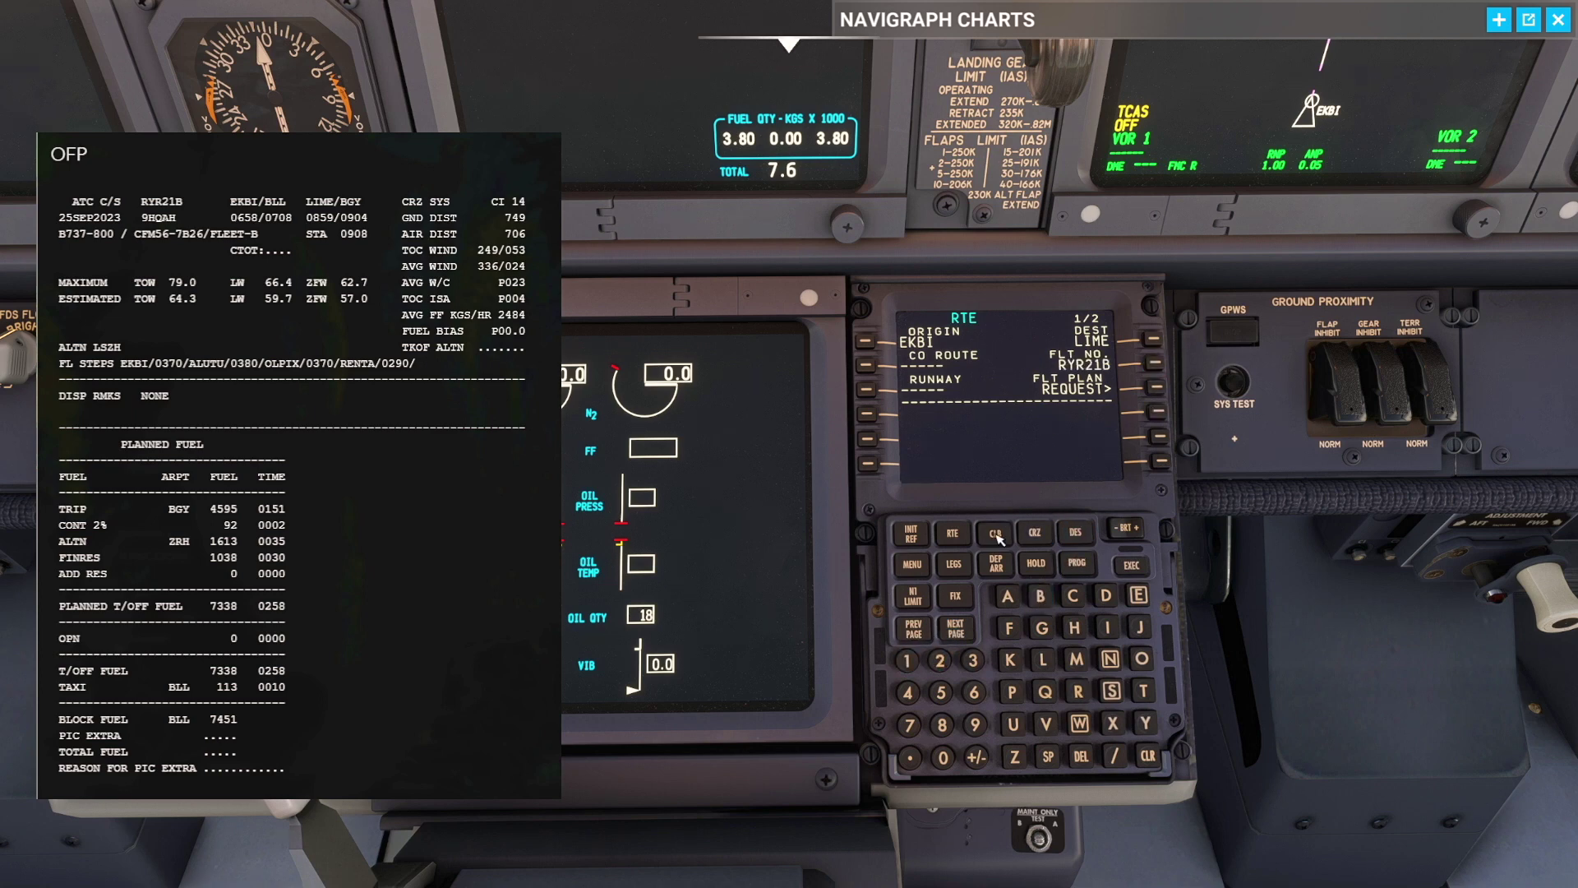
Step: Select runway 27 and the ALS6A departure for EKBI, as listed in the OFP routing, and return to the route
click(996, 563)
click(866, 339)
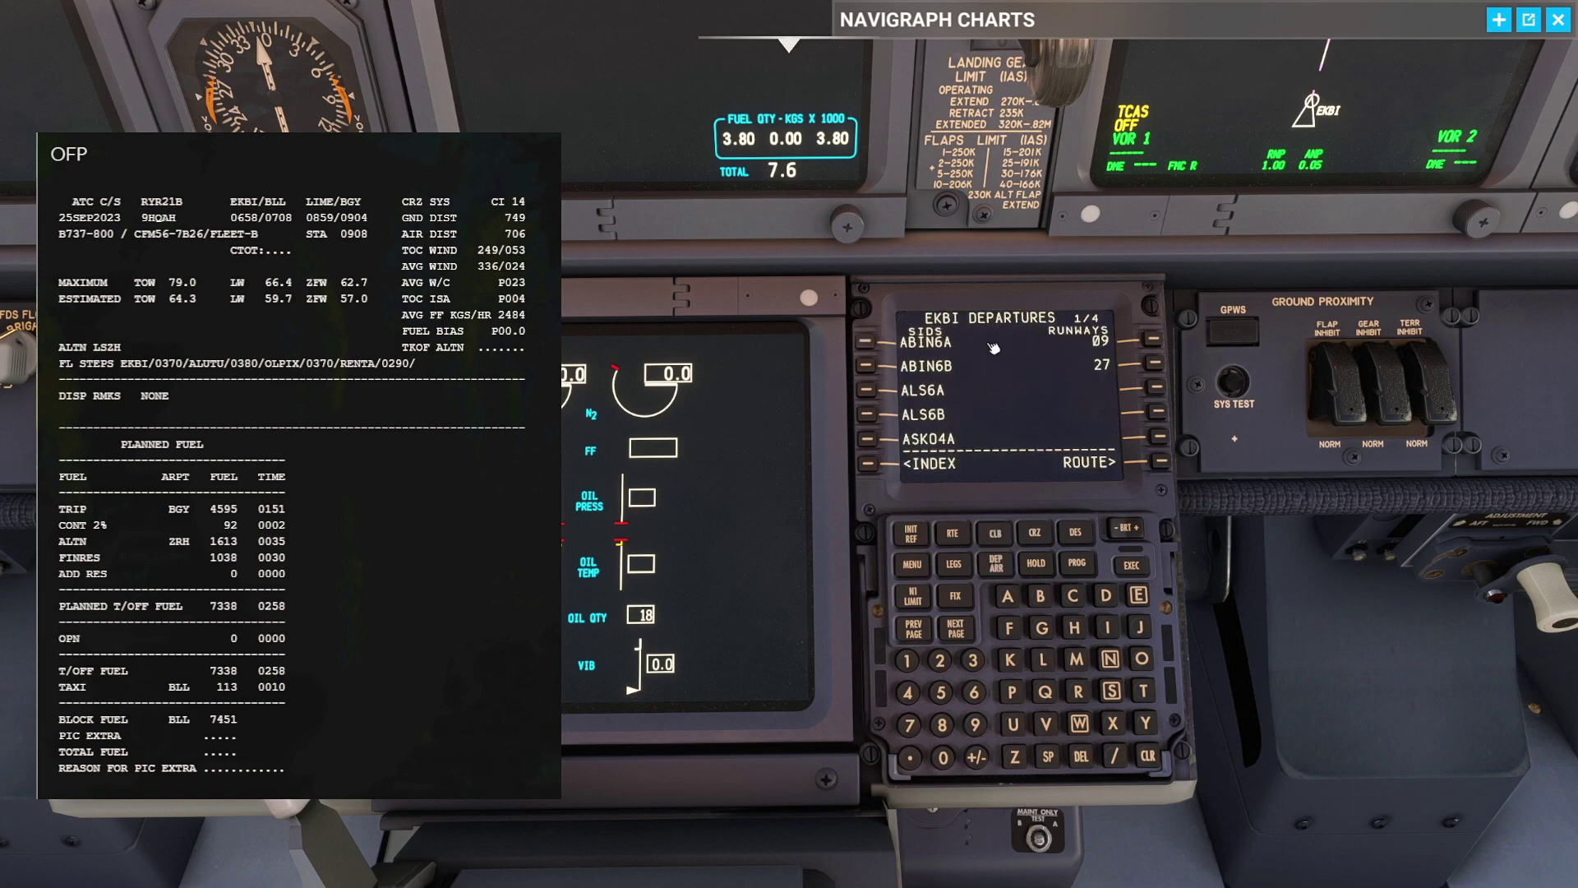
click(1154, 362)
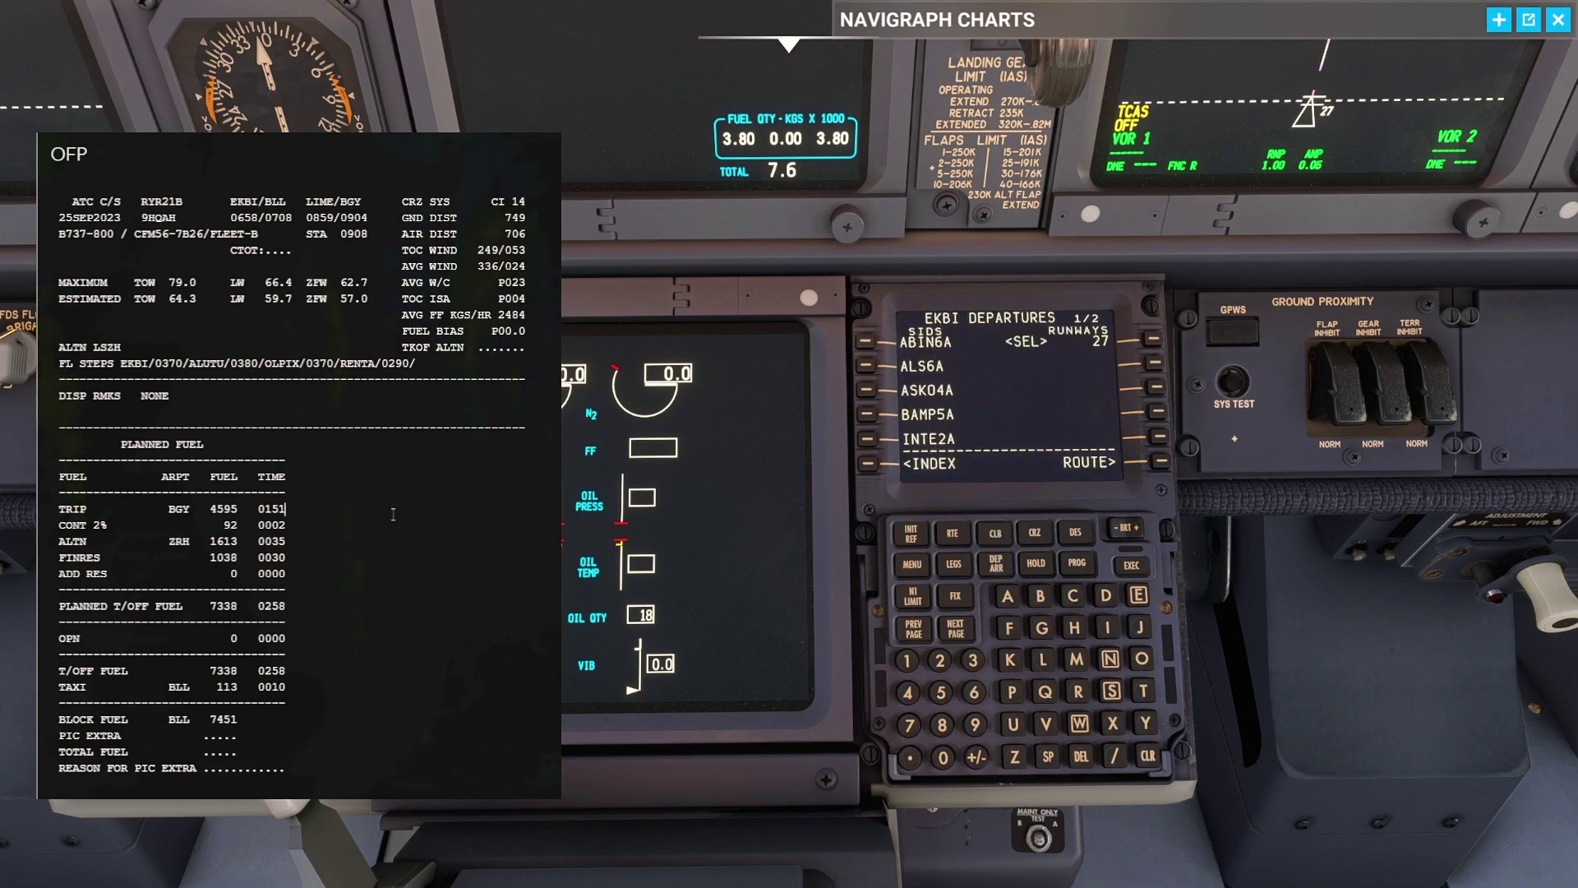
scroll(393, 514, down, 15)
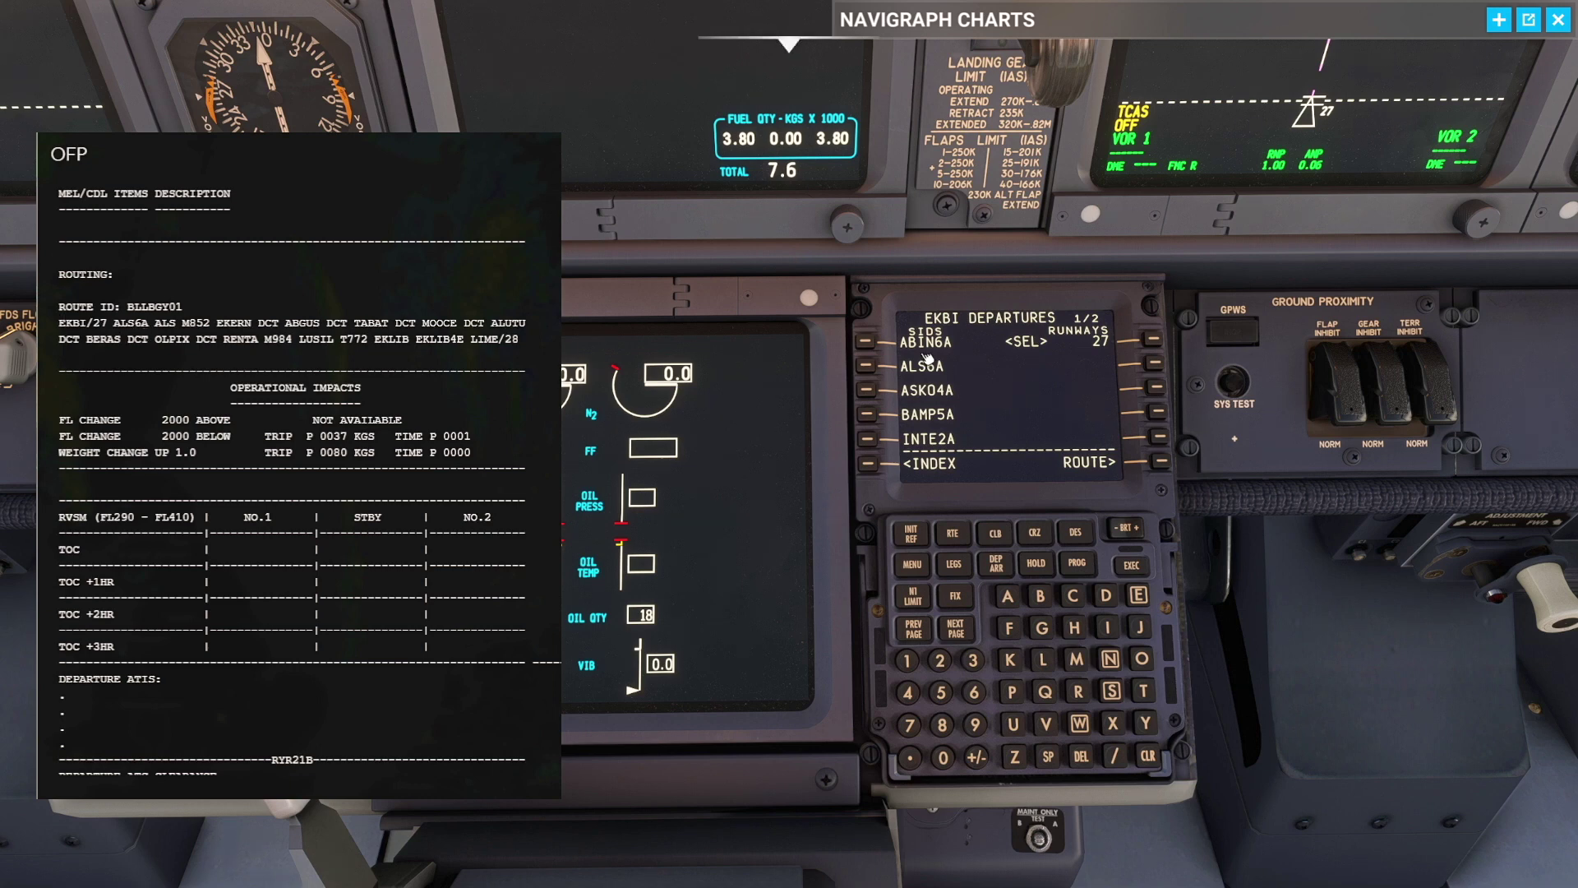
click(865, 364)
click(1161, 460)
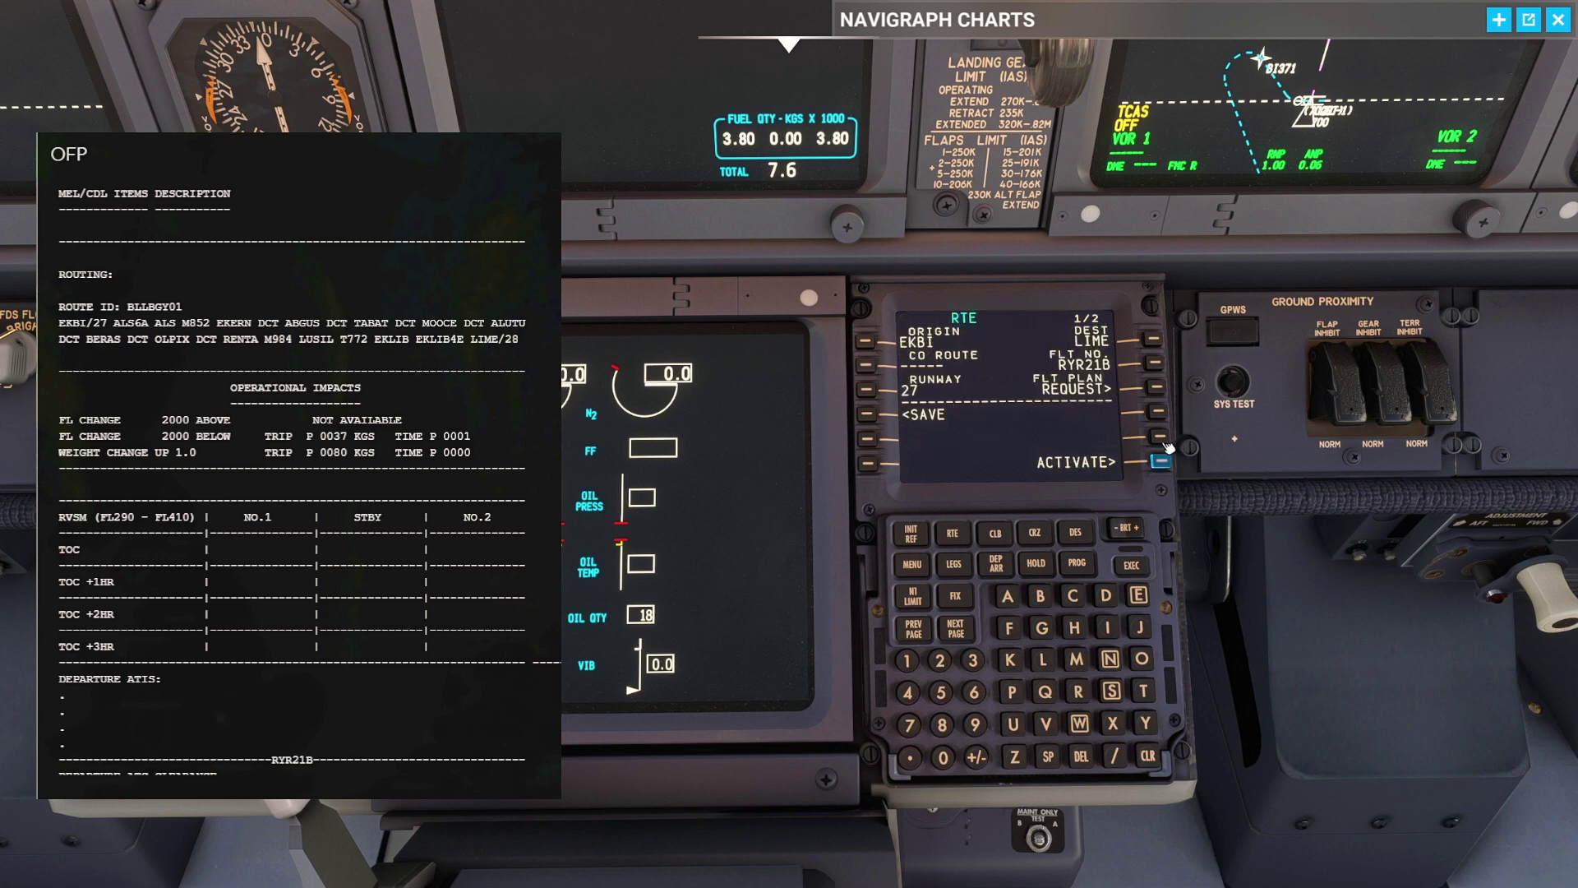
Step: Add airway M852 to EKERN after ALS on the route's second page
click(955, 628)
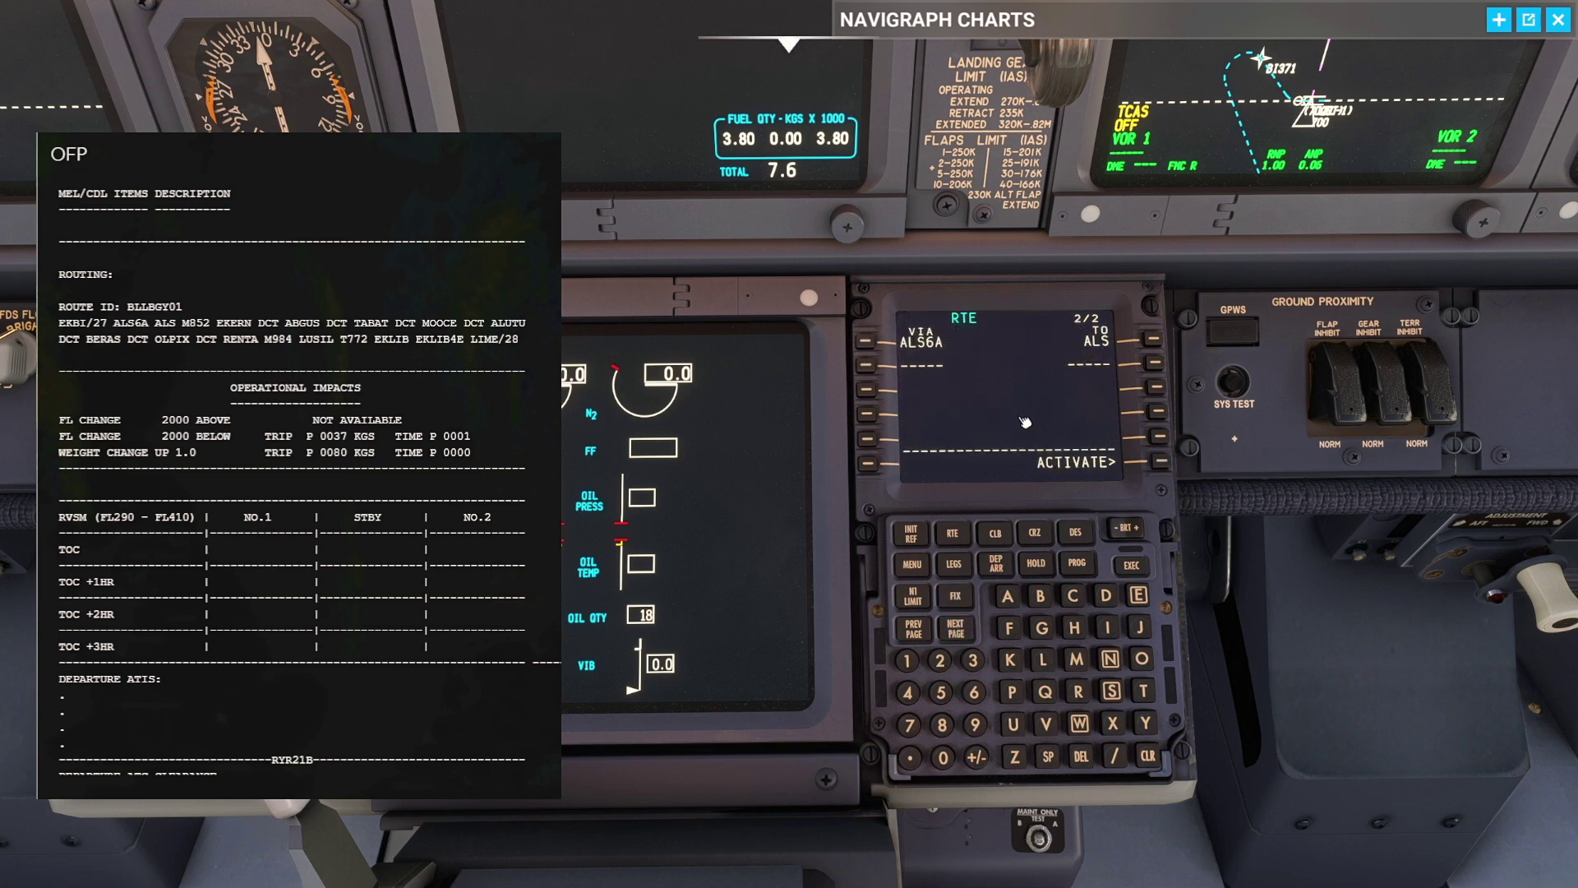
click(1076, 658)
click(942, 724)
click(941, 660)
click(866, 364)
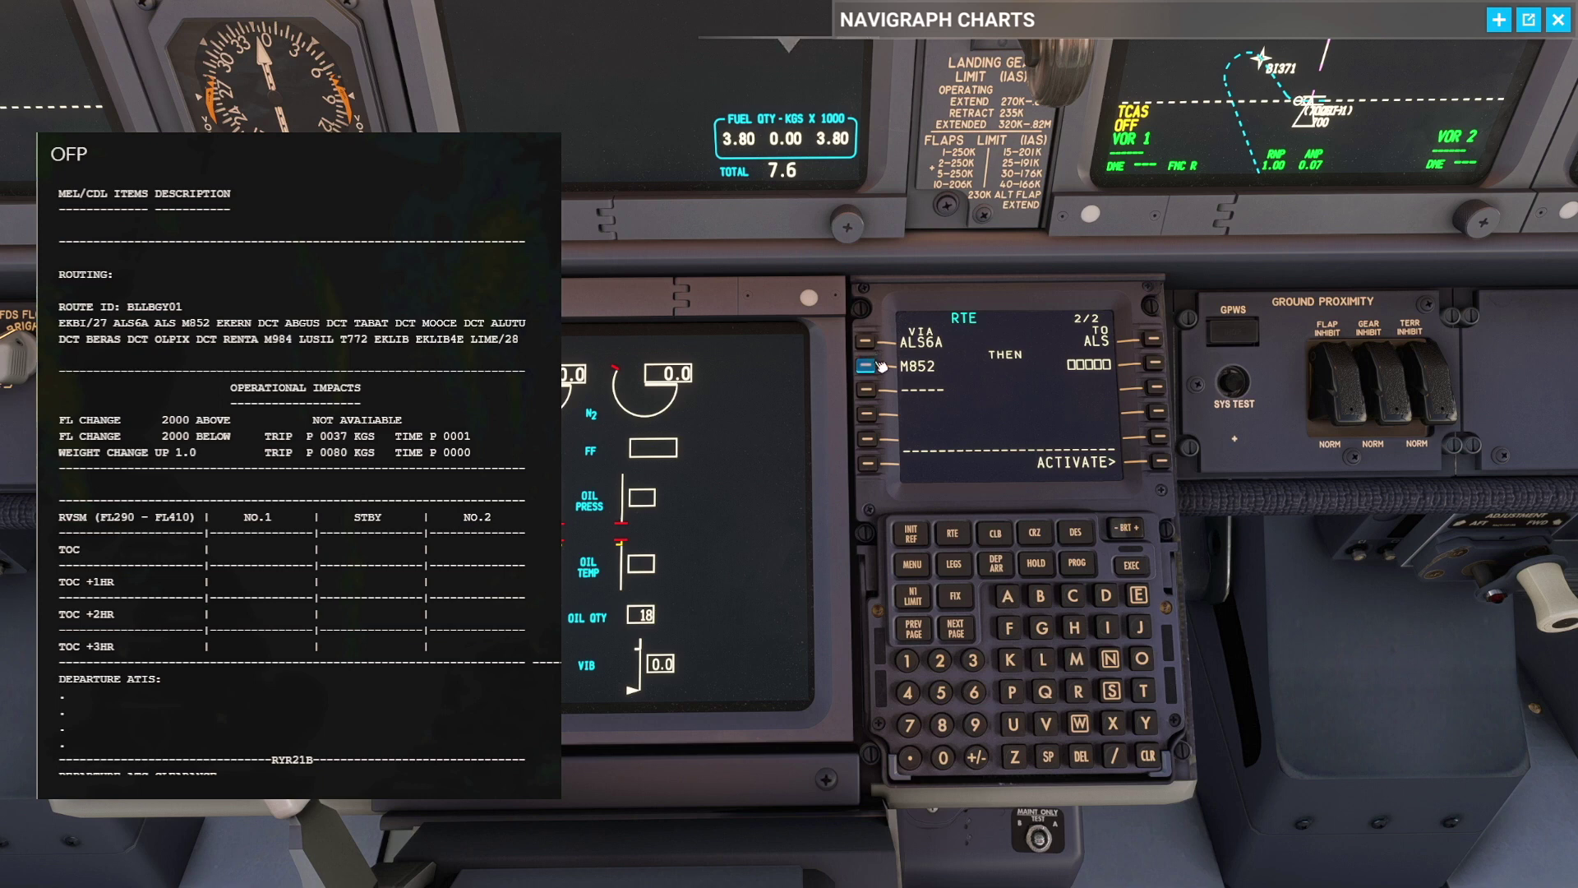
click(1137, 595)
click(1010, 659)
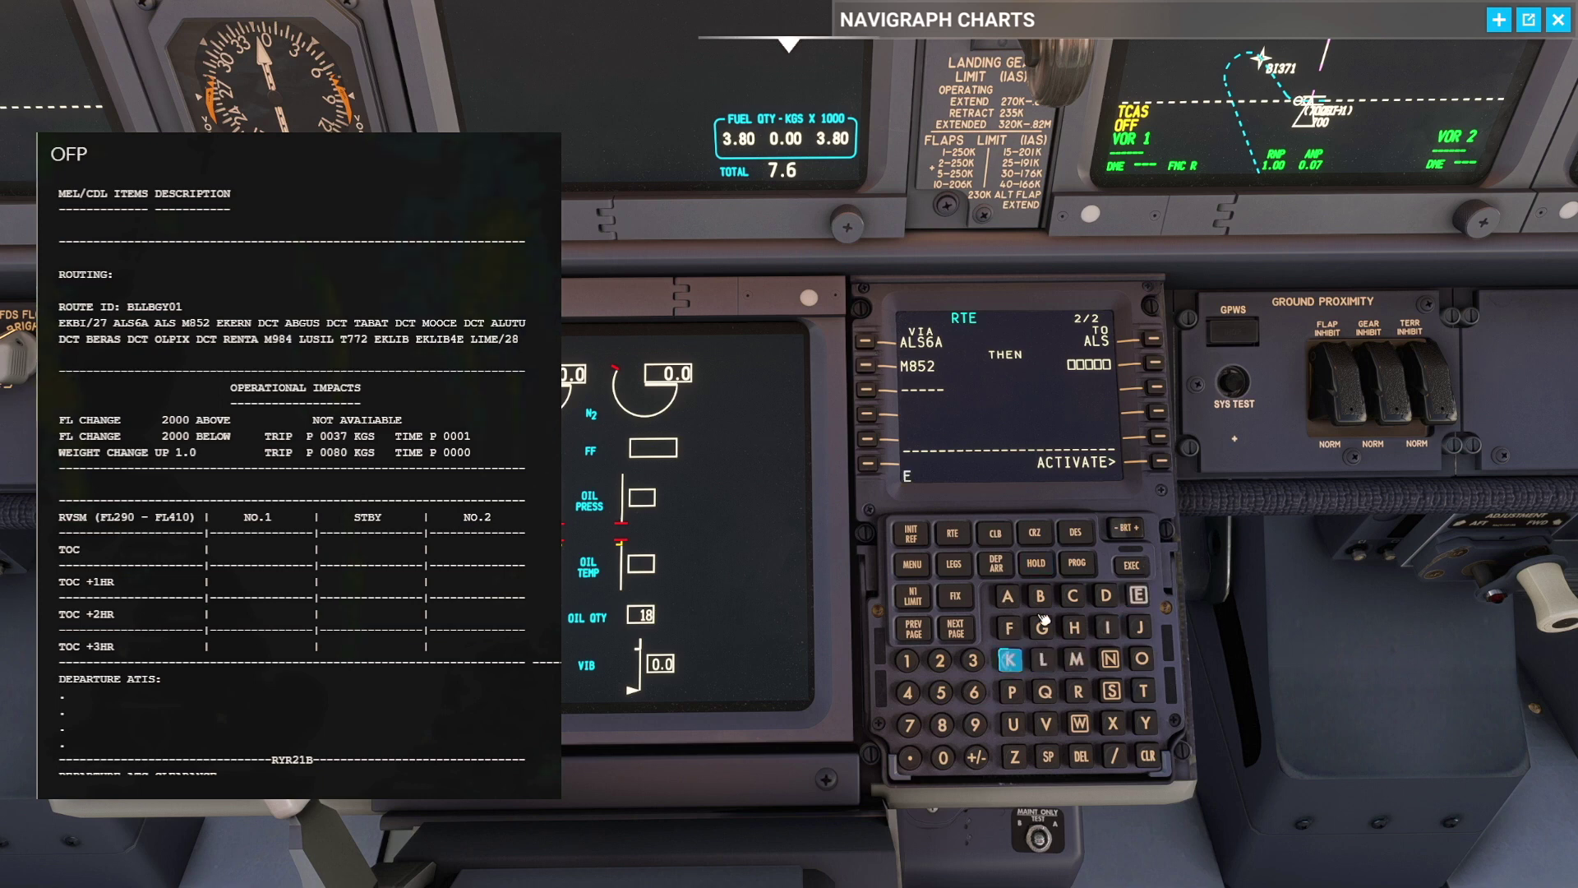
click(1137, 594)
click(1078, 691)
click(1109, 659)
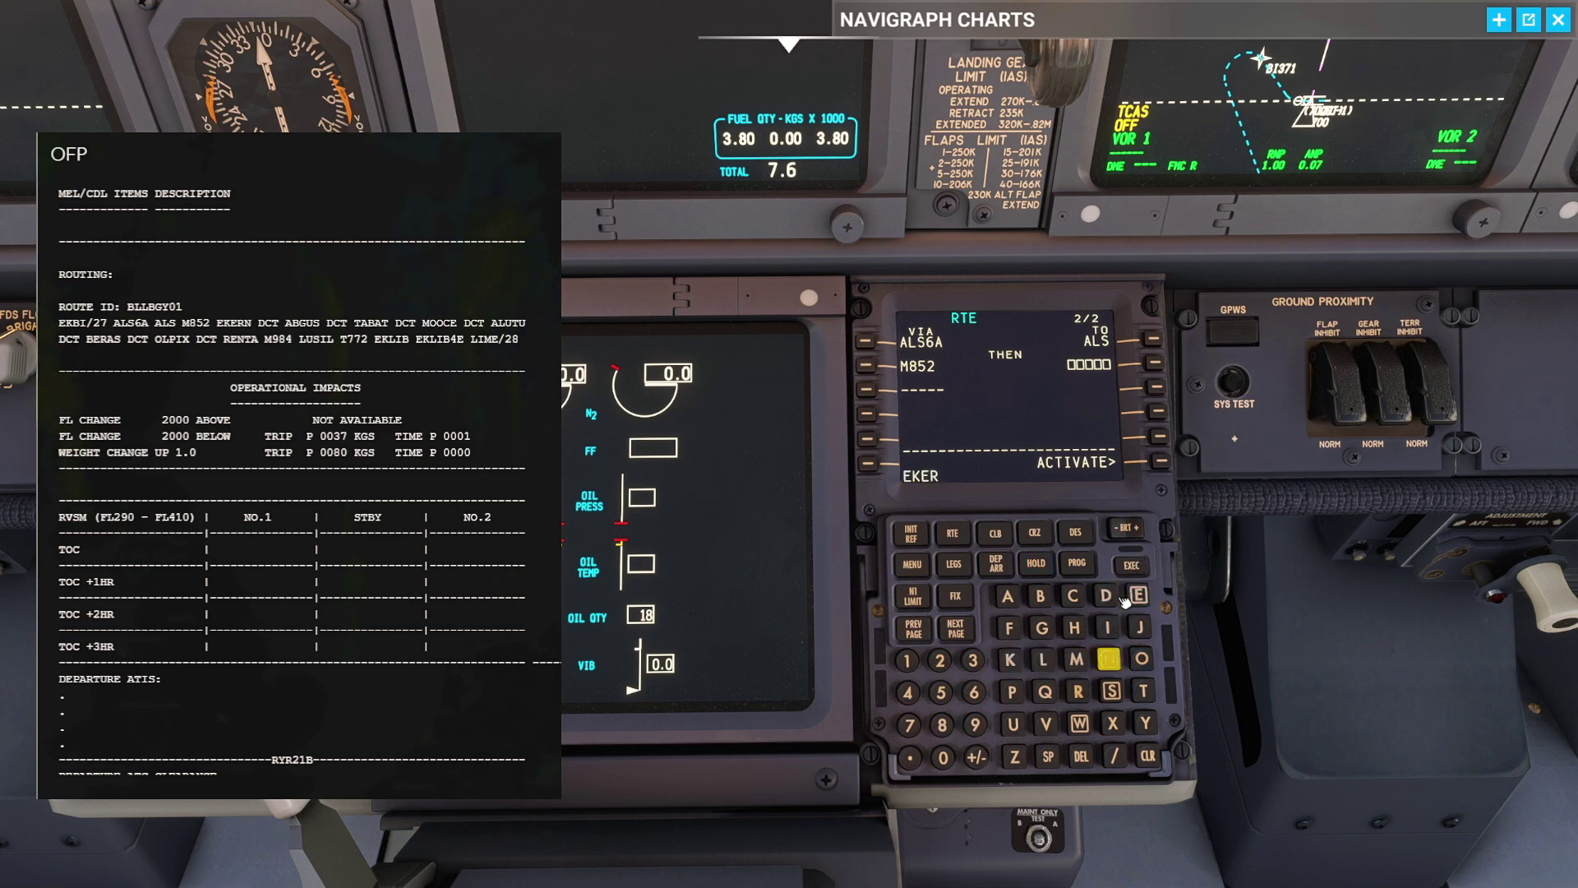
click(1153, 362)
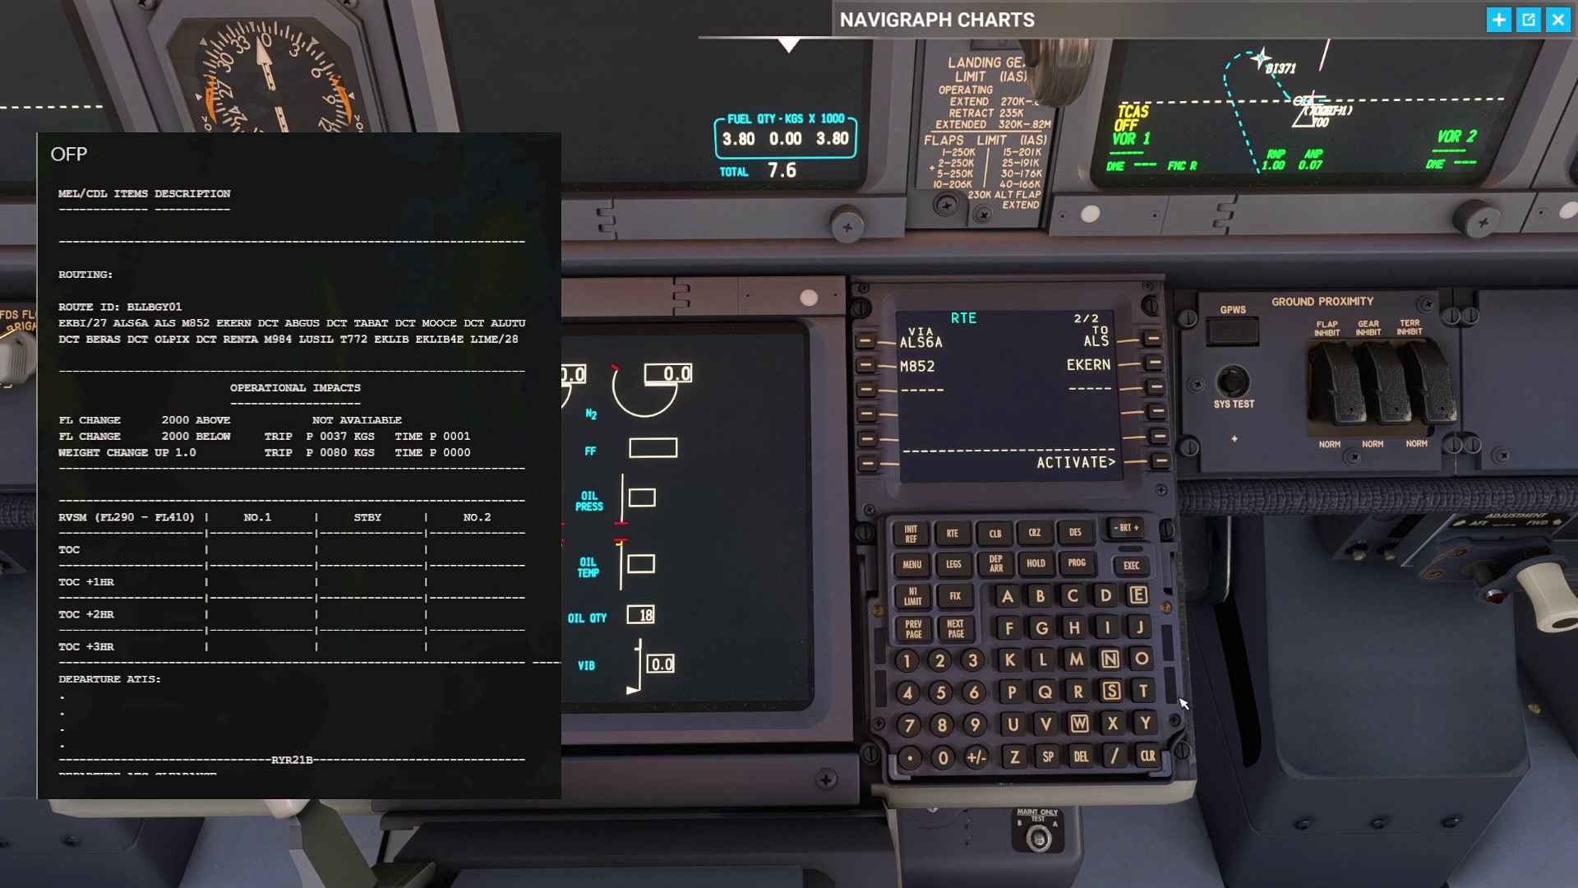
Step: Add ABGUS as a direct waypoint after EKERN in the route
click(1007, 595)
click(1040, 595)
click(1041, 627)
click(1012, 723)
click(1111, 690)
click(1154, 386)
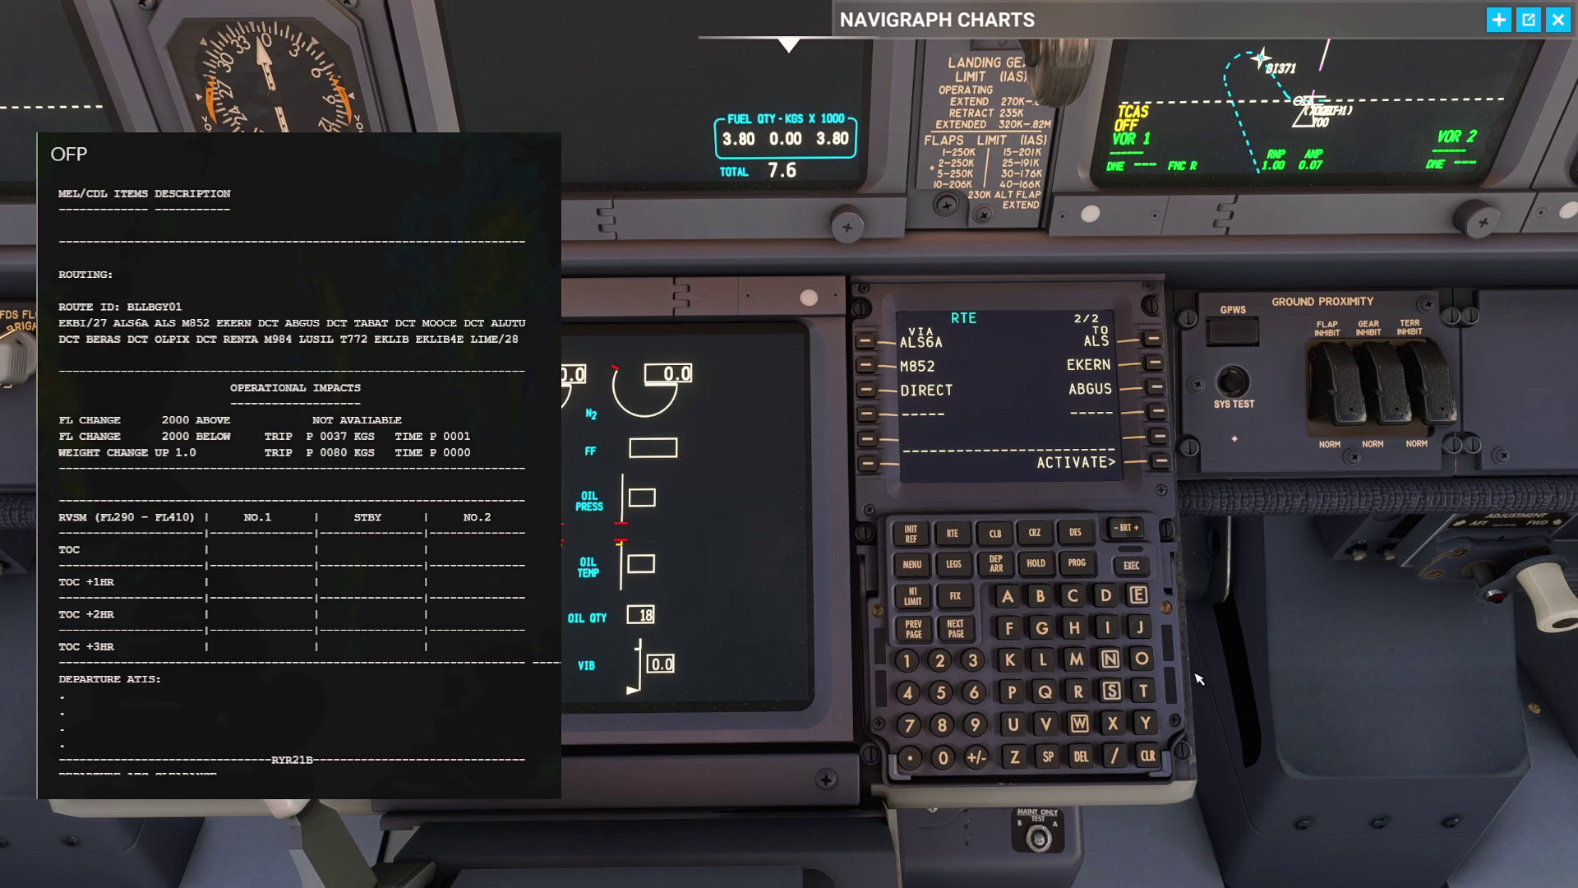
Step: Add TABAT as the direct waypoint following ABGUS
click(1143, 690)
click(1007, 595)
click(1040, 595)
click(1007, 595)
click(1143, 691)
click(1157, 411)
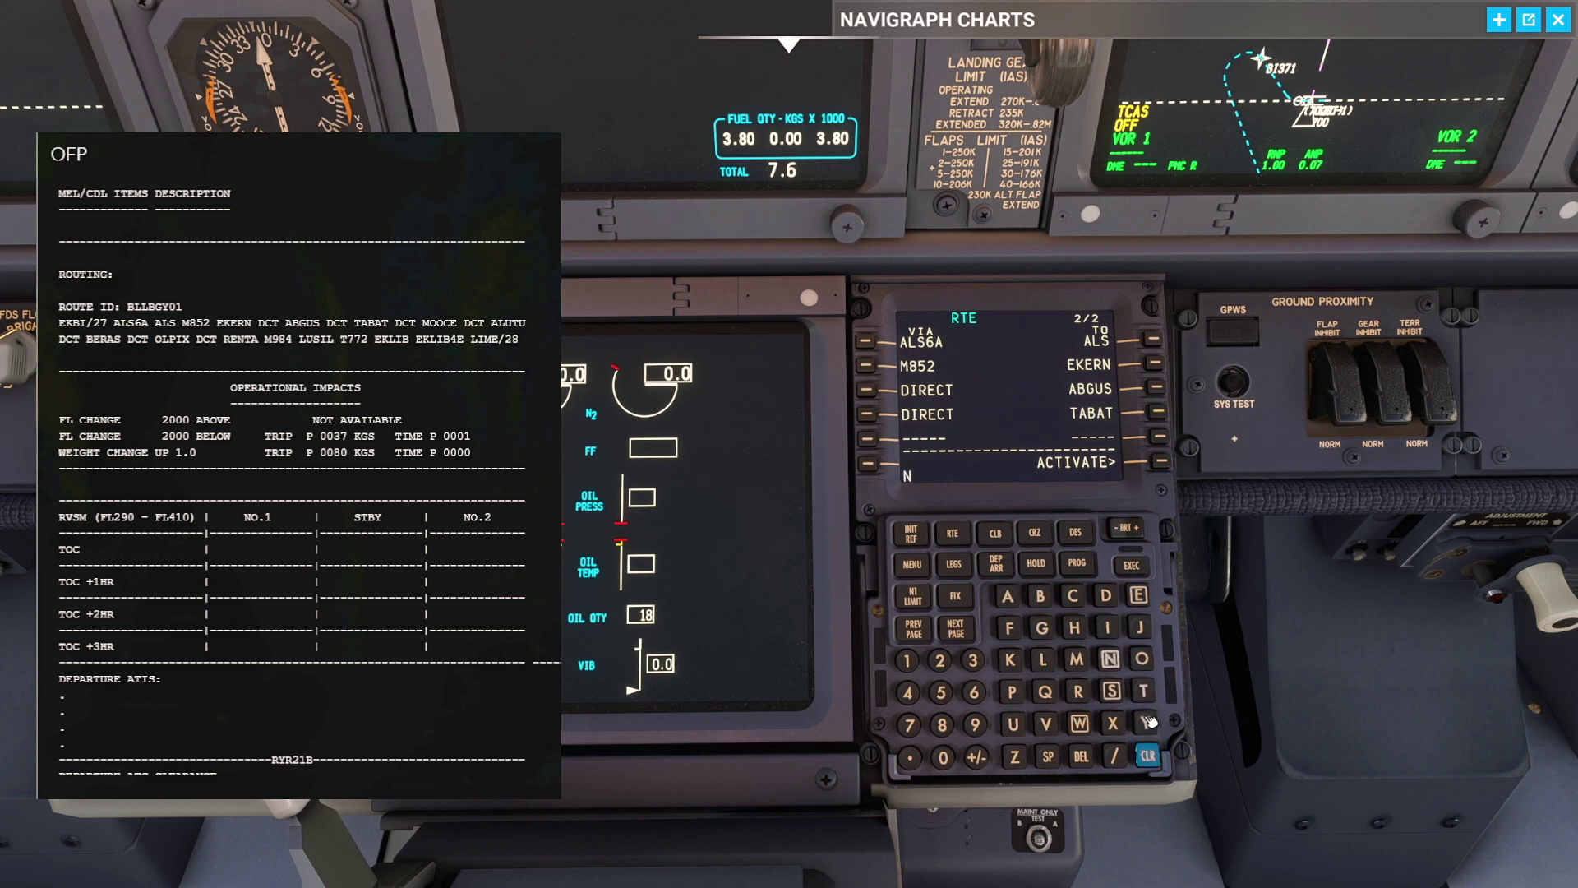
Step: Enter MOOCE as the direct waypoint after TABAT
click(1076, 658)
click(1142, 659)
click(1142, 658)
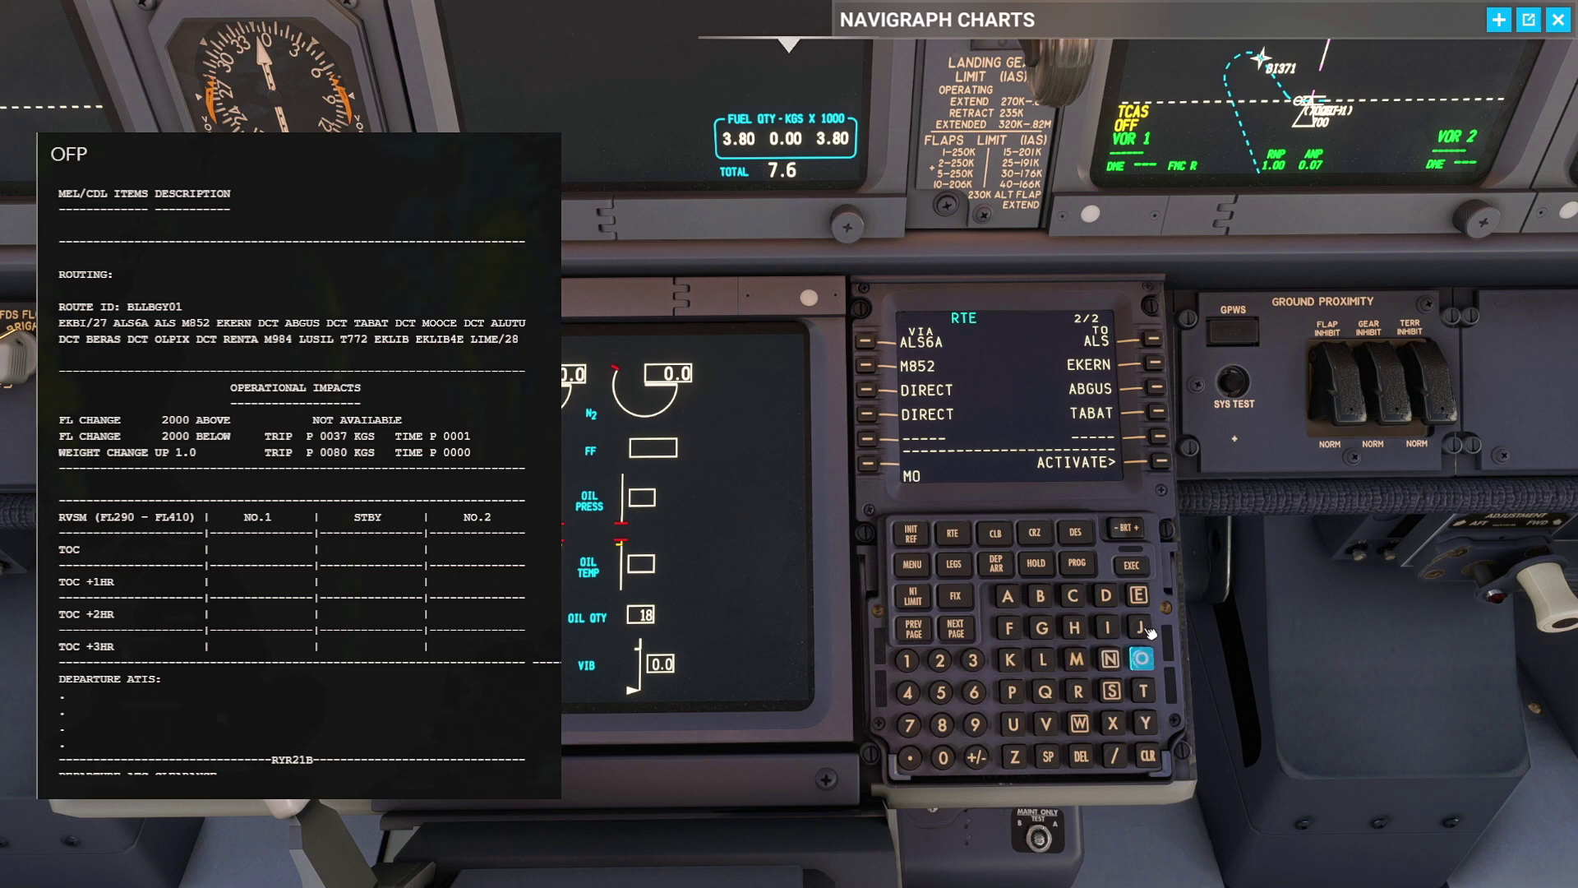
click(1072, 595)
click(1138, 595)
click(1158, 436)
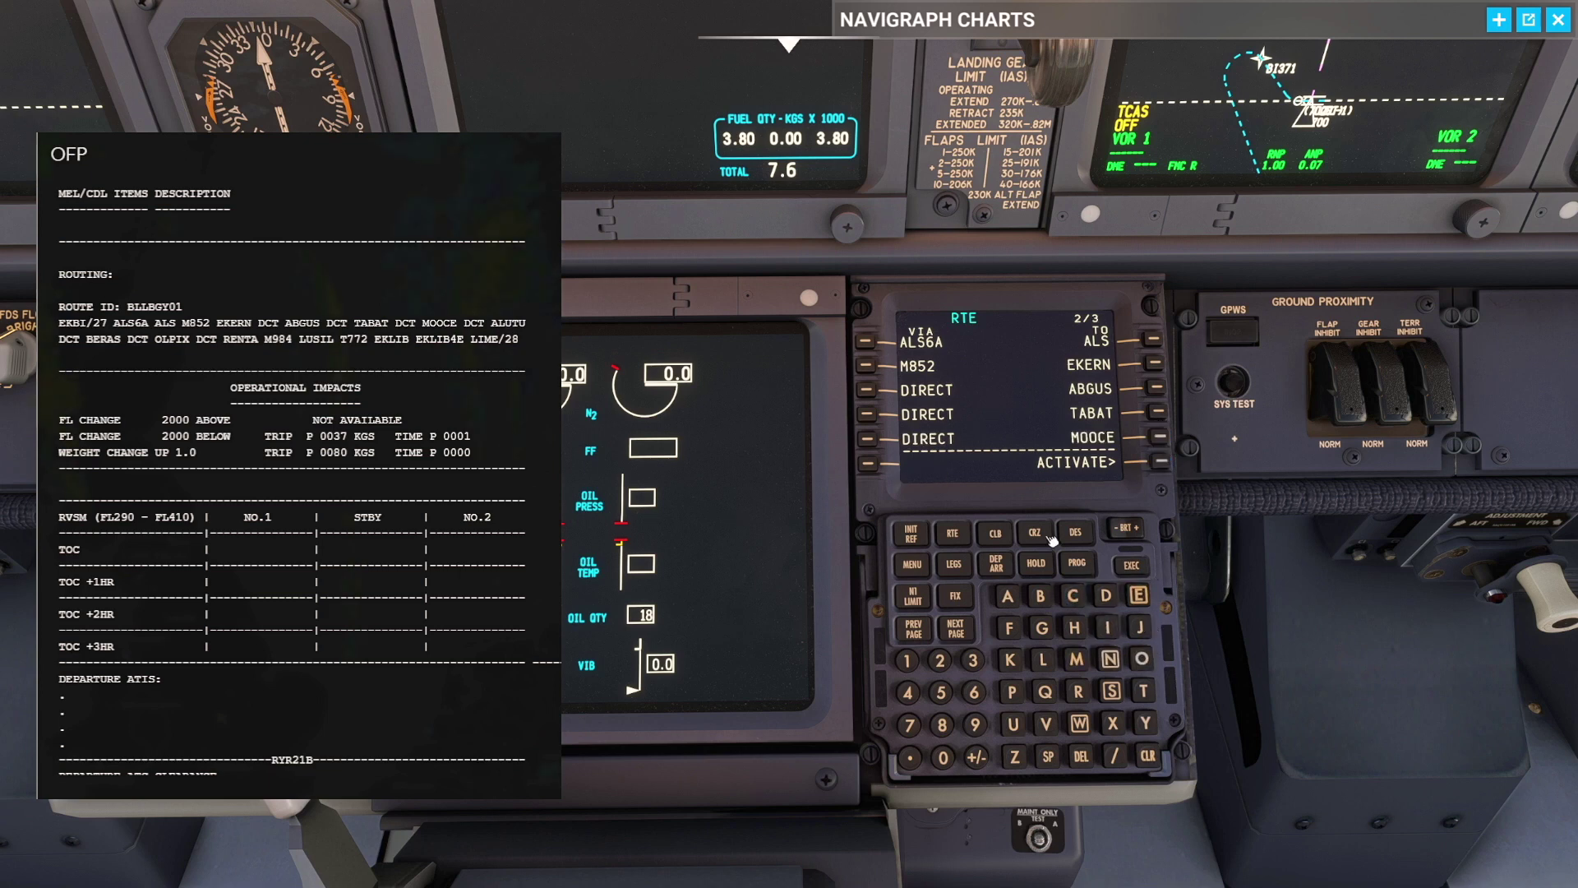
Step: Enter ALATU as a direct waypoint on the first line of the route's third page
click(955, 628)
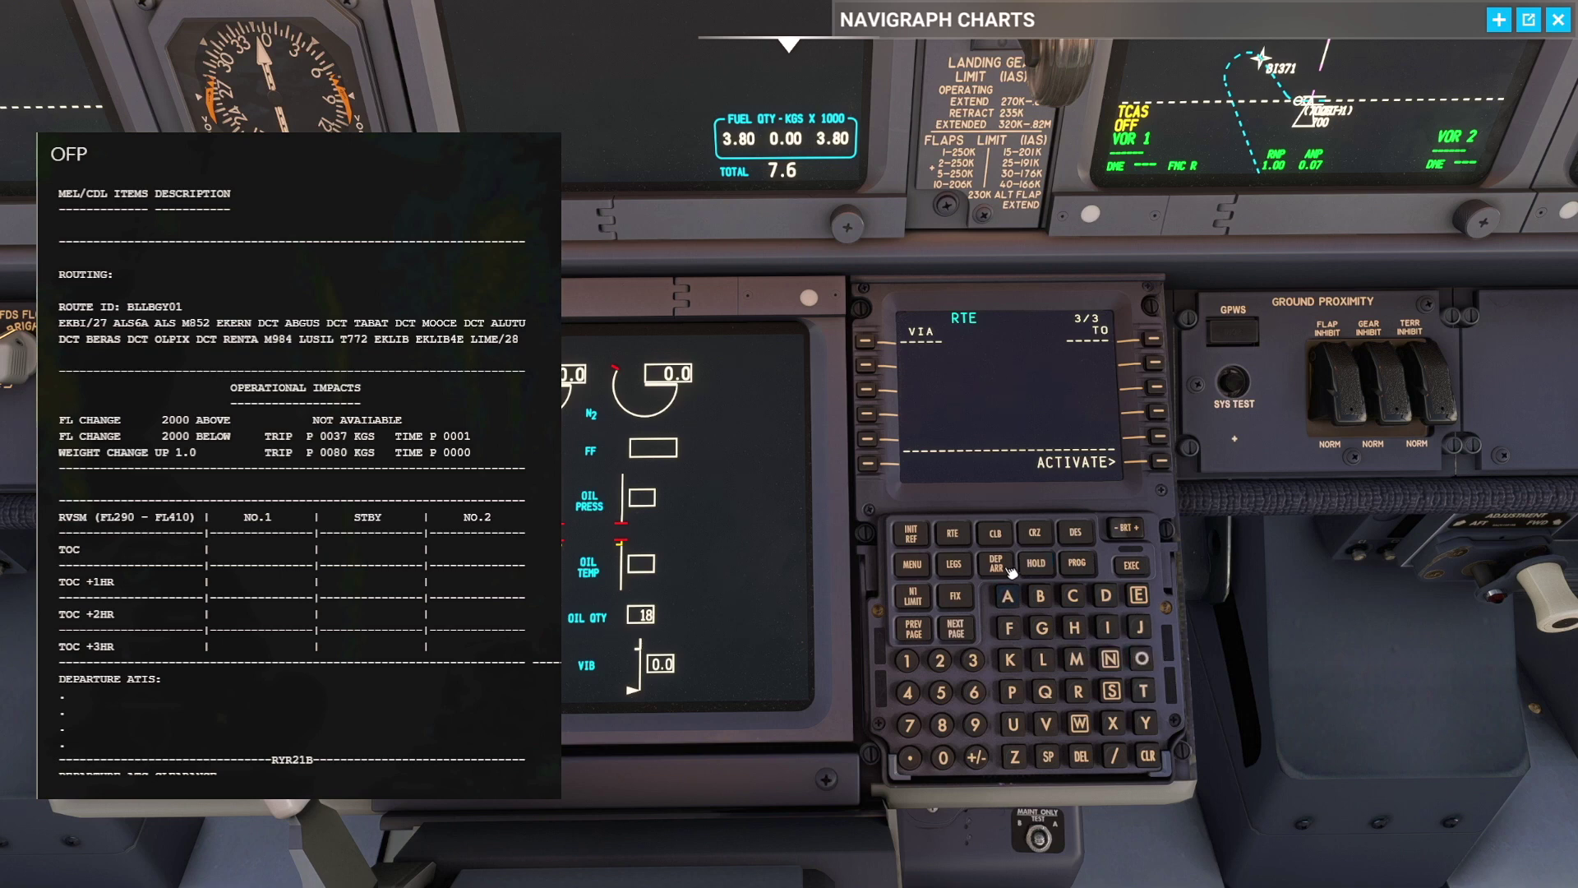
click(1008, 595)
click(1042, 659)
click(1008, 595)
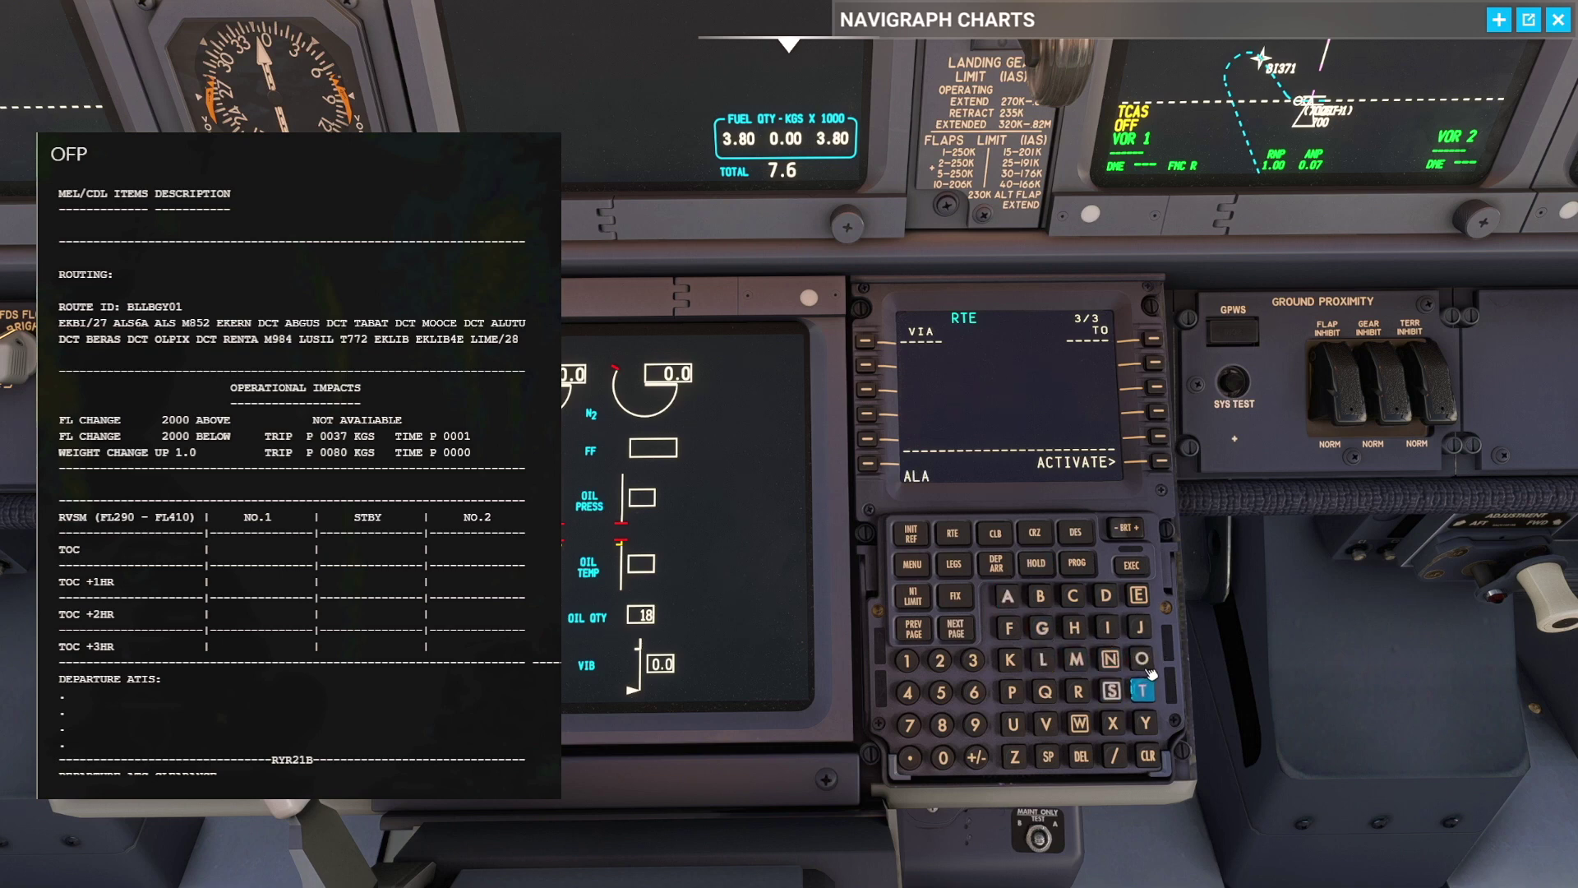
click(1143, 690)
click(1154, 338)
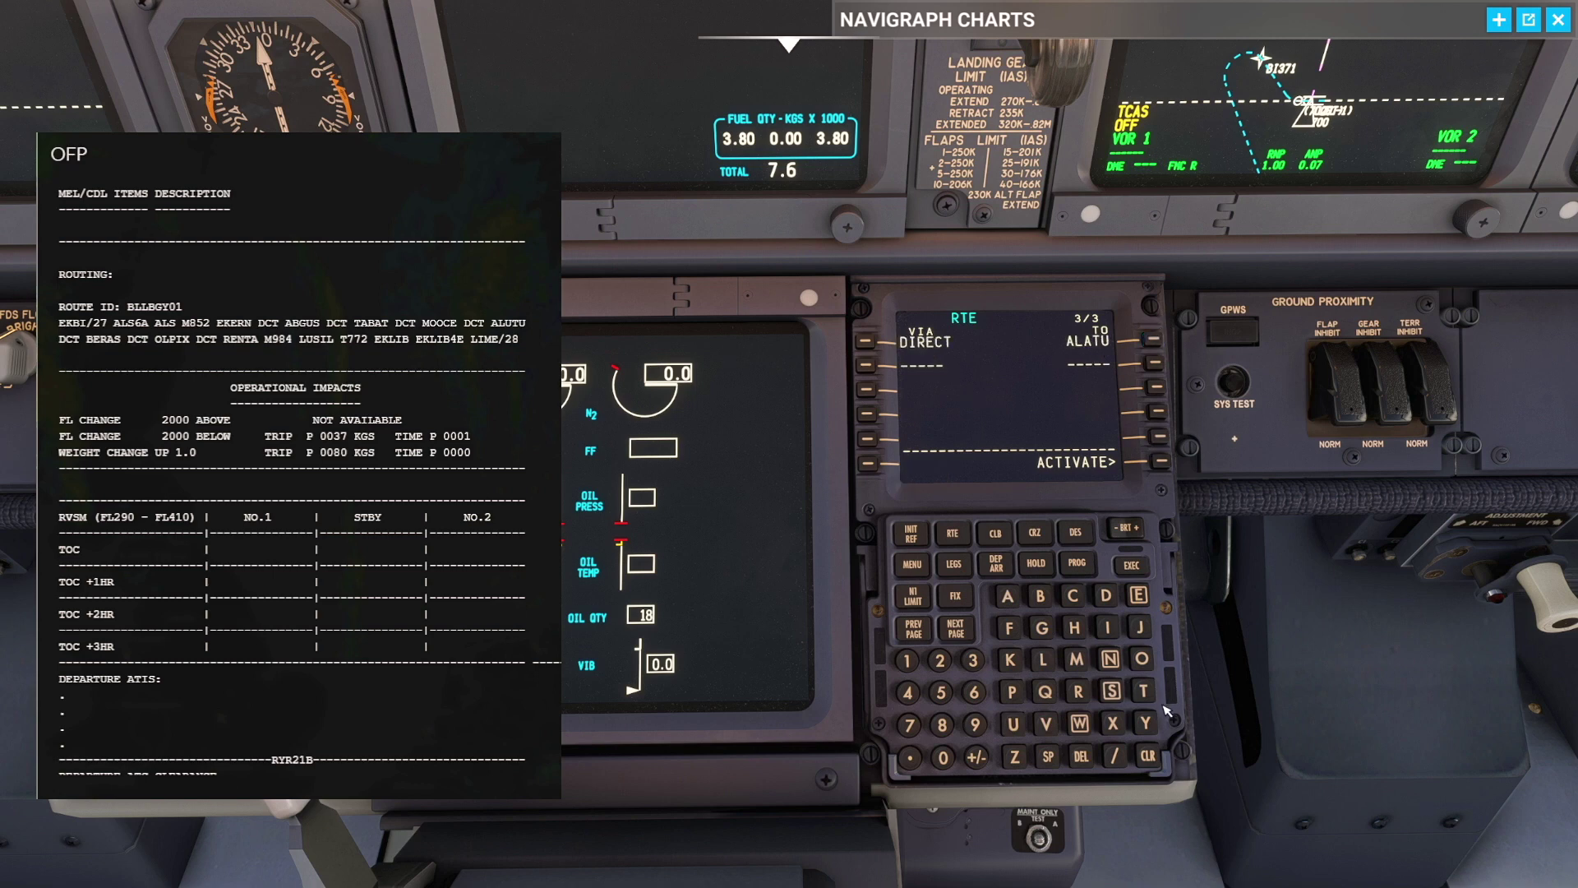
Step: Enter BERAS as the direct waypoint after ALATU in the route
click(1040, 589)
click(1137, 594)
click(1077, 691)
text(AS)
click(1154, 363)
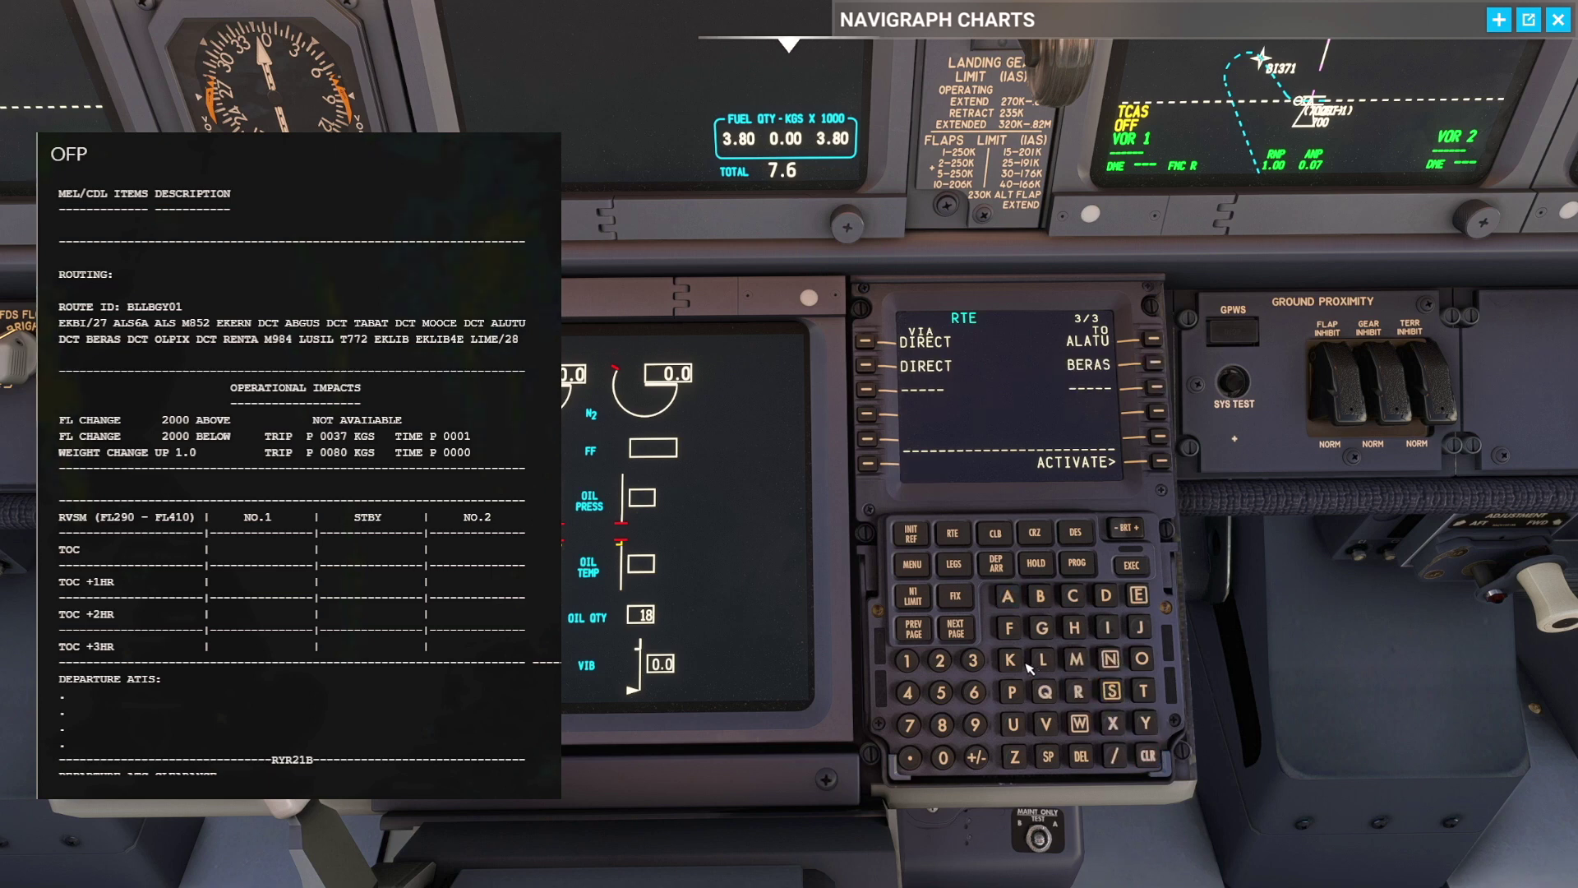
Step: Add OLPIX as a direct waypoint following BERAS
click(1142, 658)
click(1042, 660)
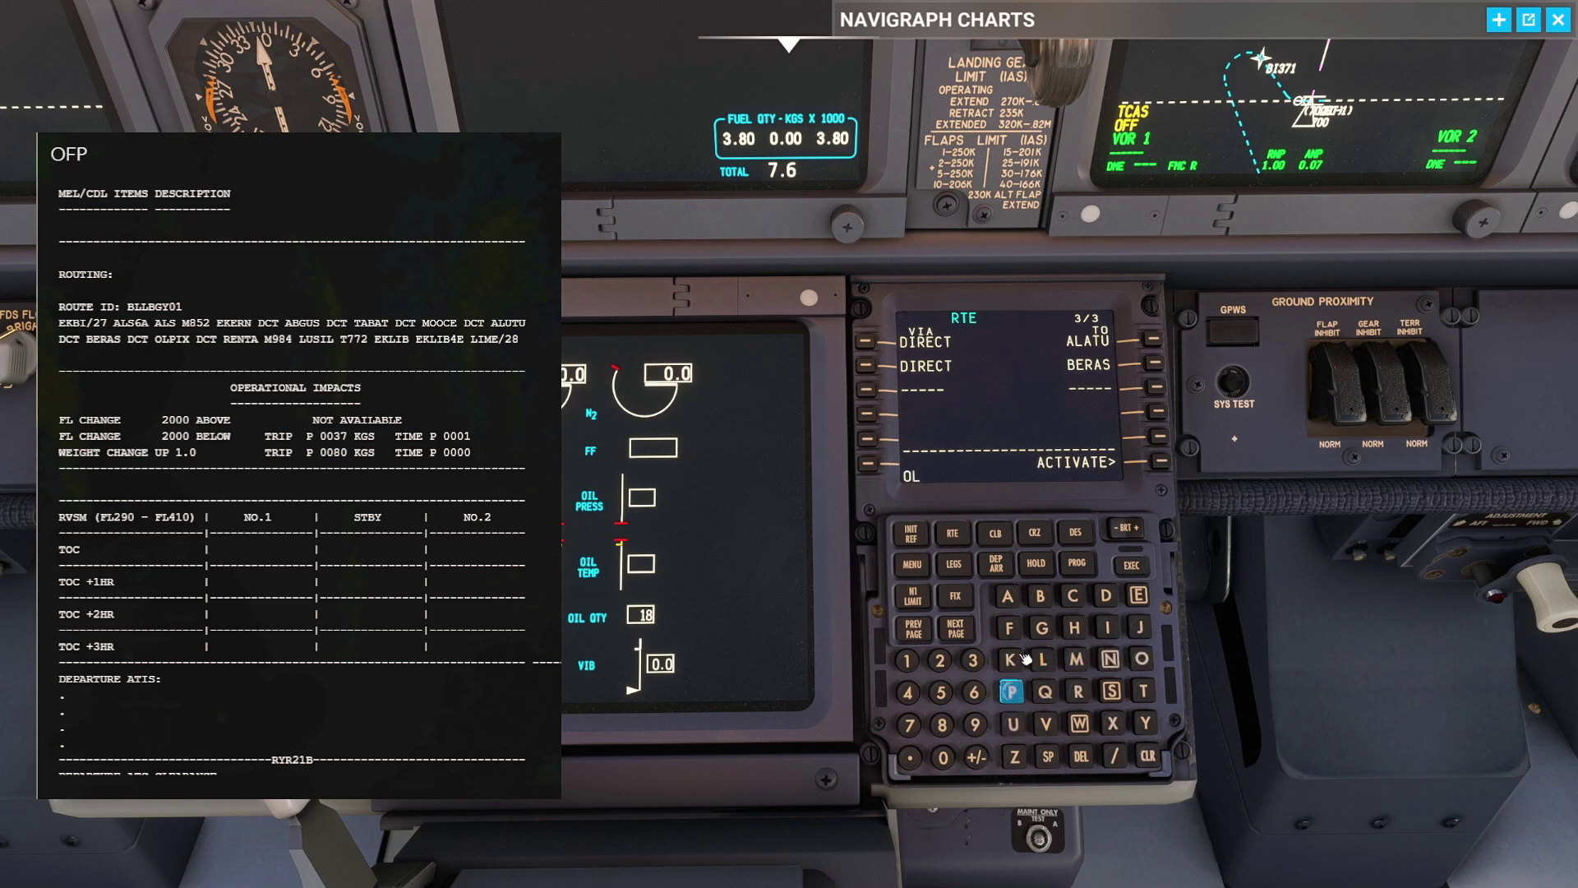
click(1011, 691)
click(1107, 627)
click(1112, 722)
click(1157, 387)
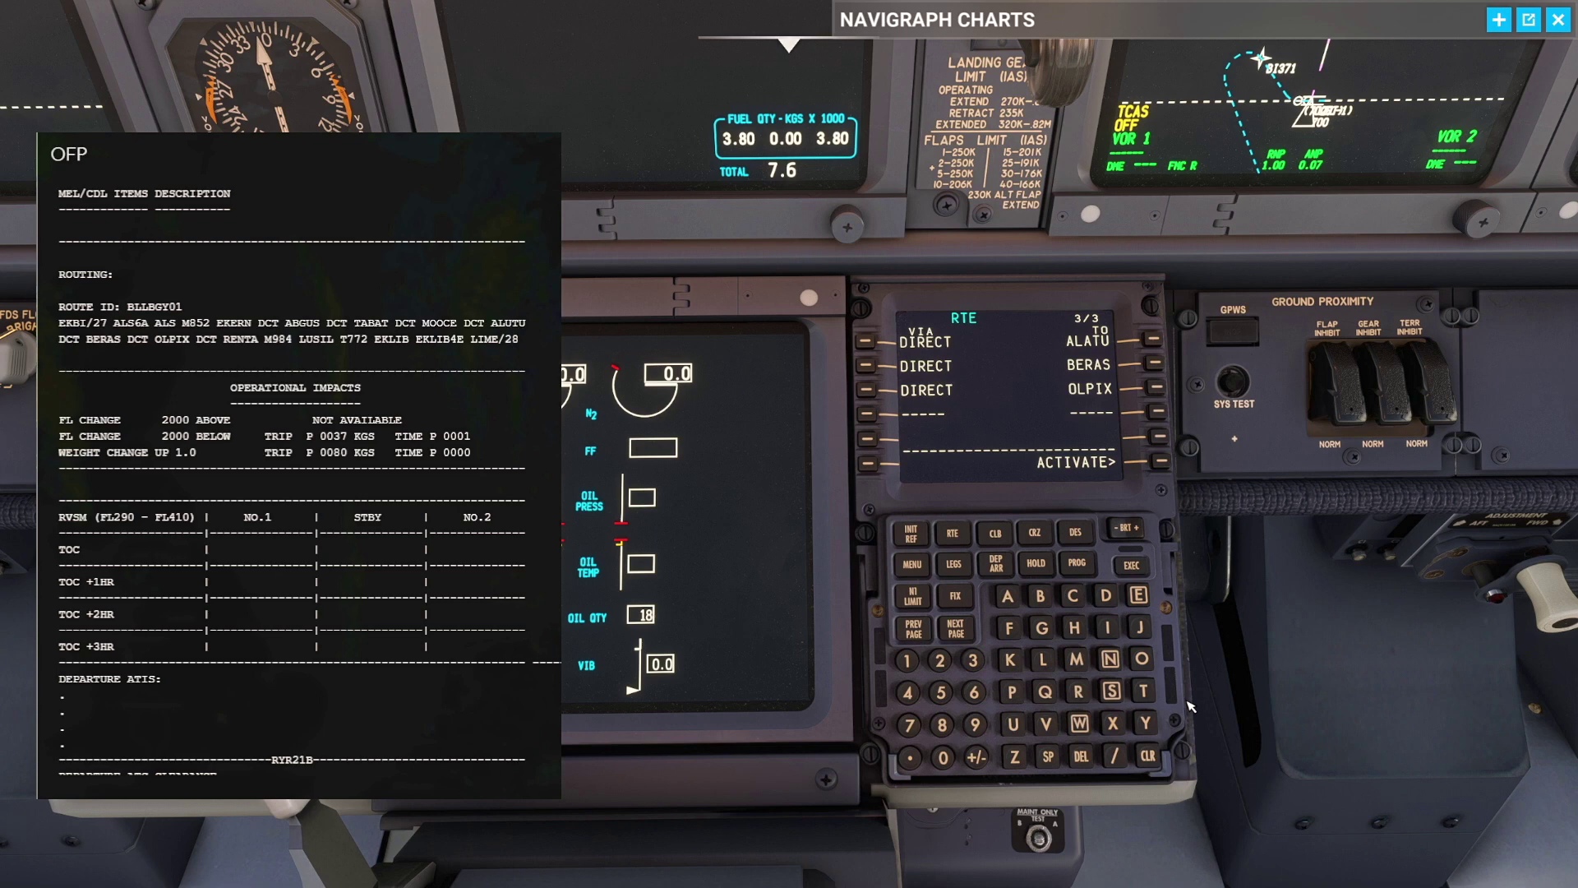
Step: Add RENTA as the direct waypoint after OLPIX
click(1079, 691)
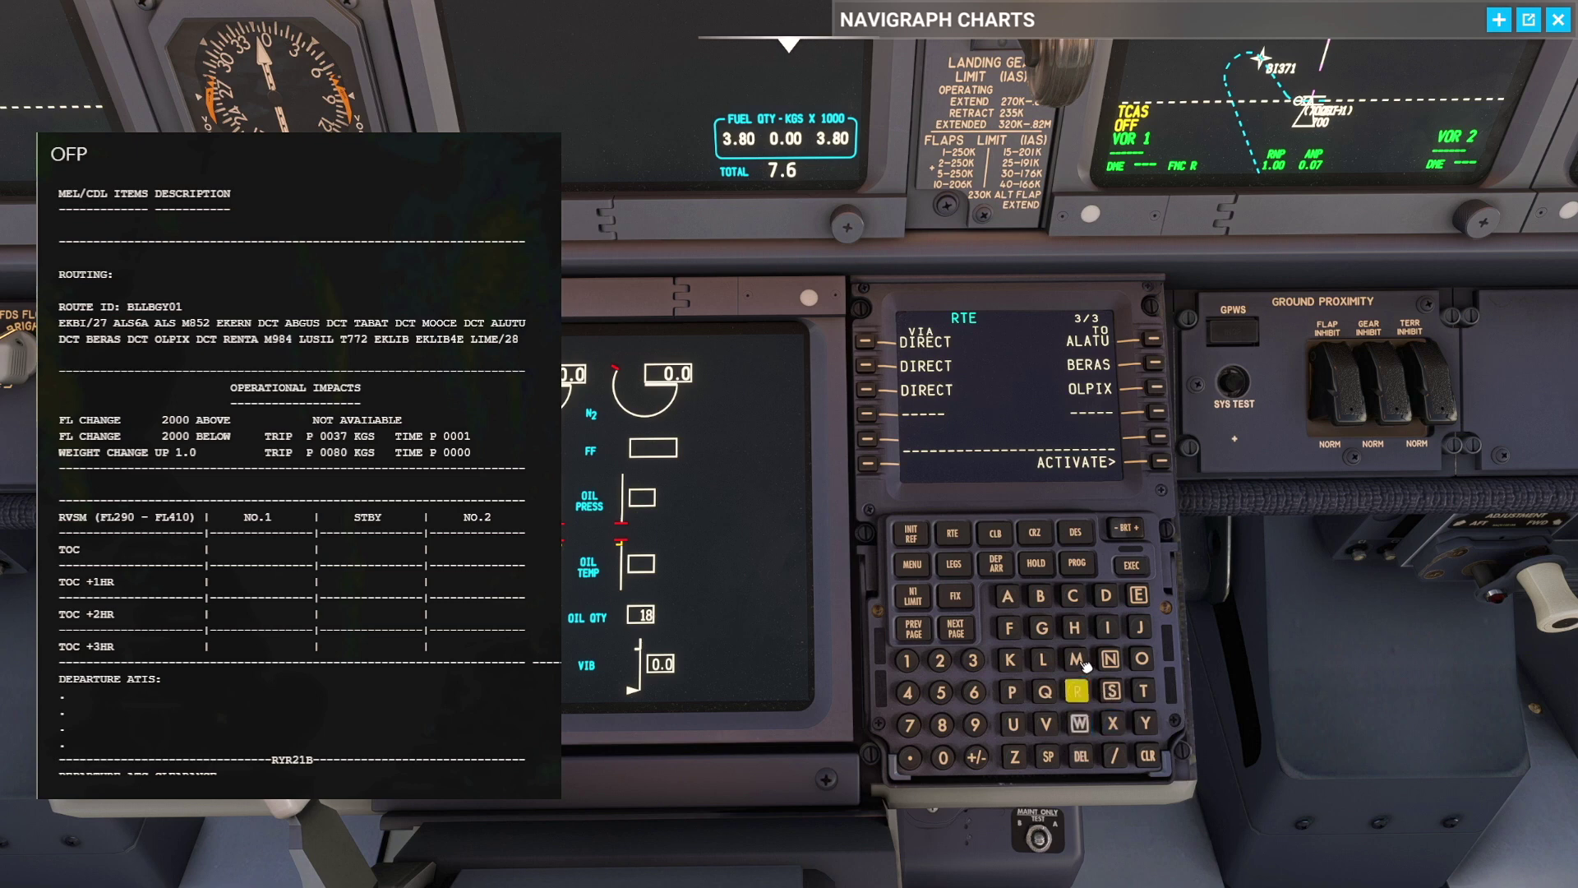
click(1137, 595)
click(1143, 691)
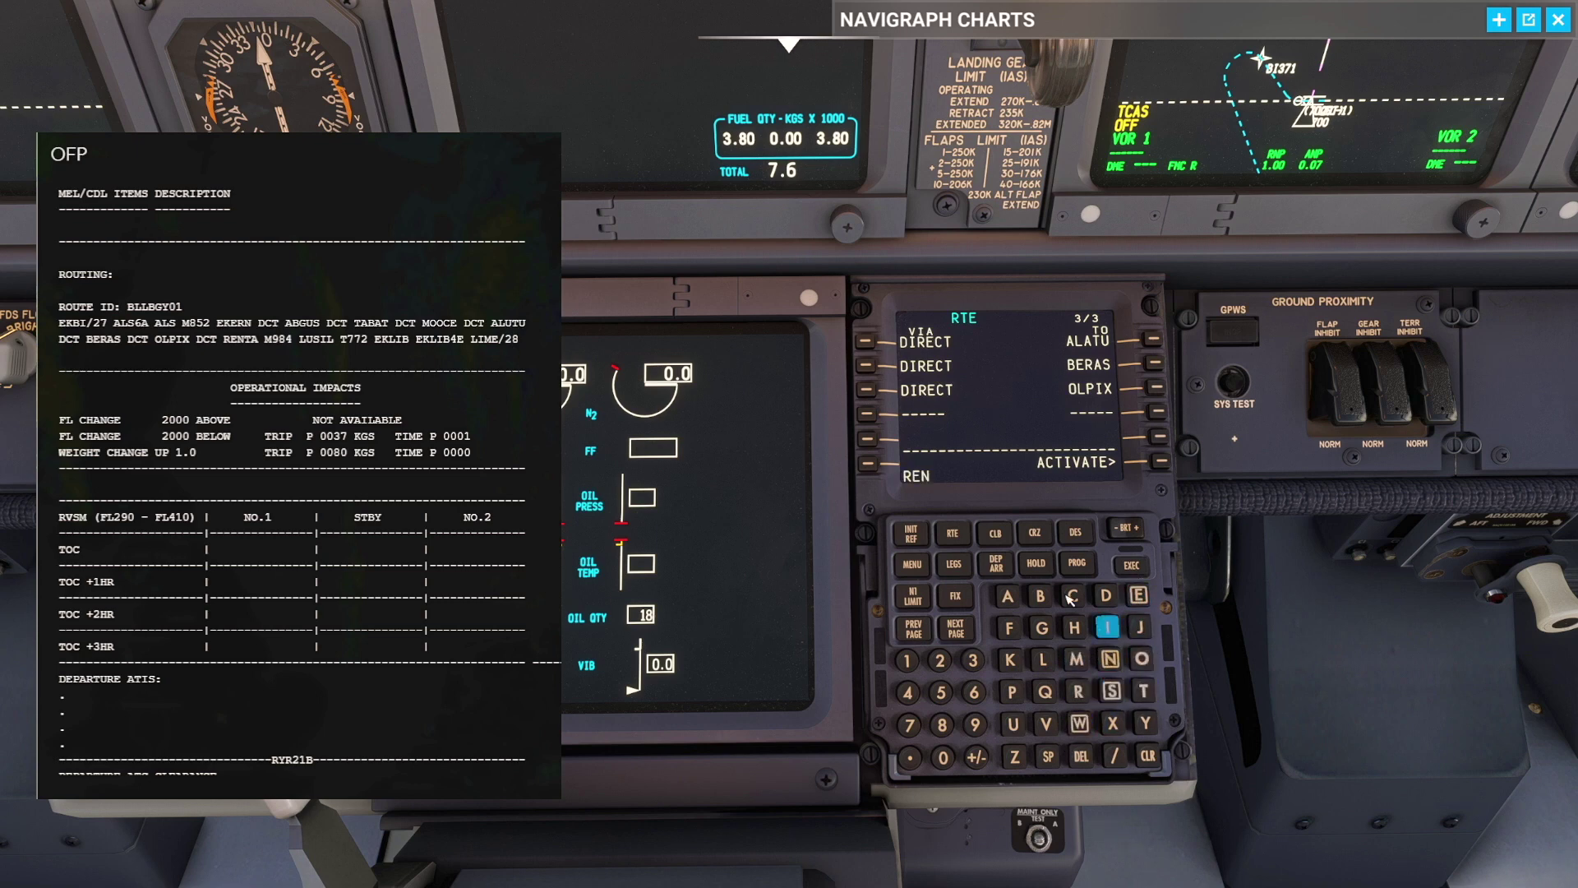
click(1008, 594)
click(1157, 412)
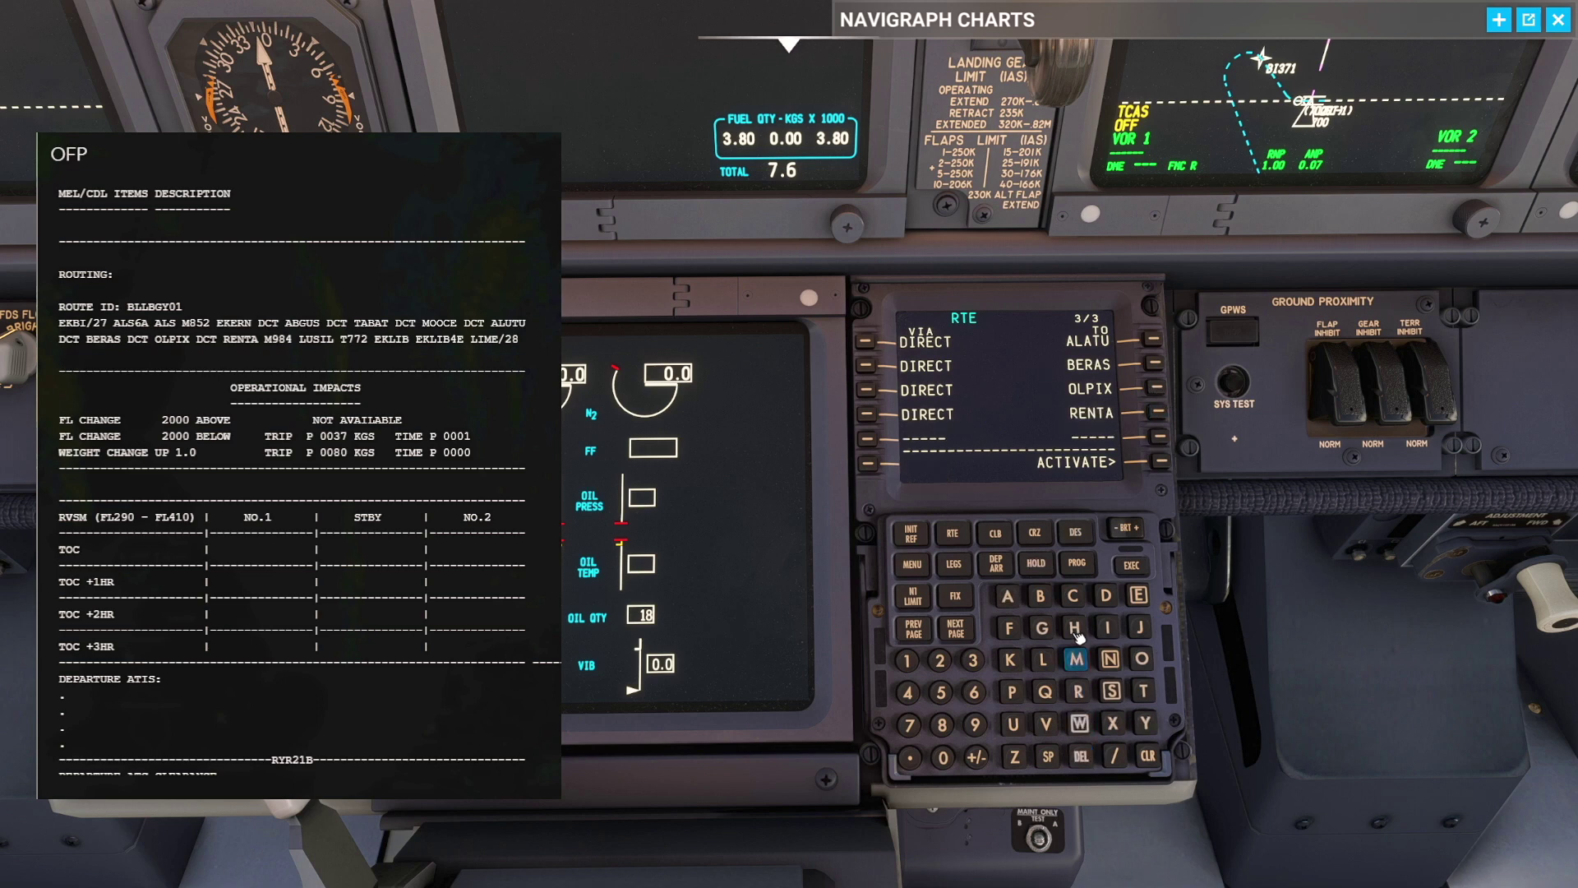
Step: Enter airway M984 as the route segment following RENTA
click(1076, 658)
click(975, 723)
click(942, 724)
click(907, 692)
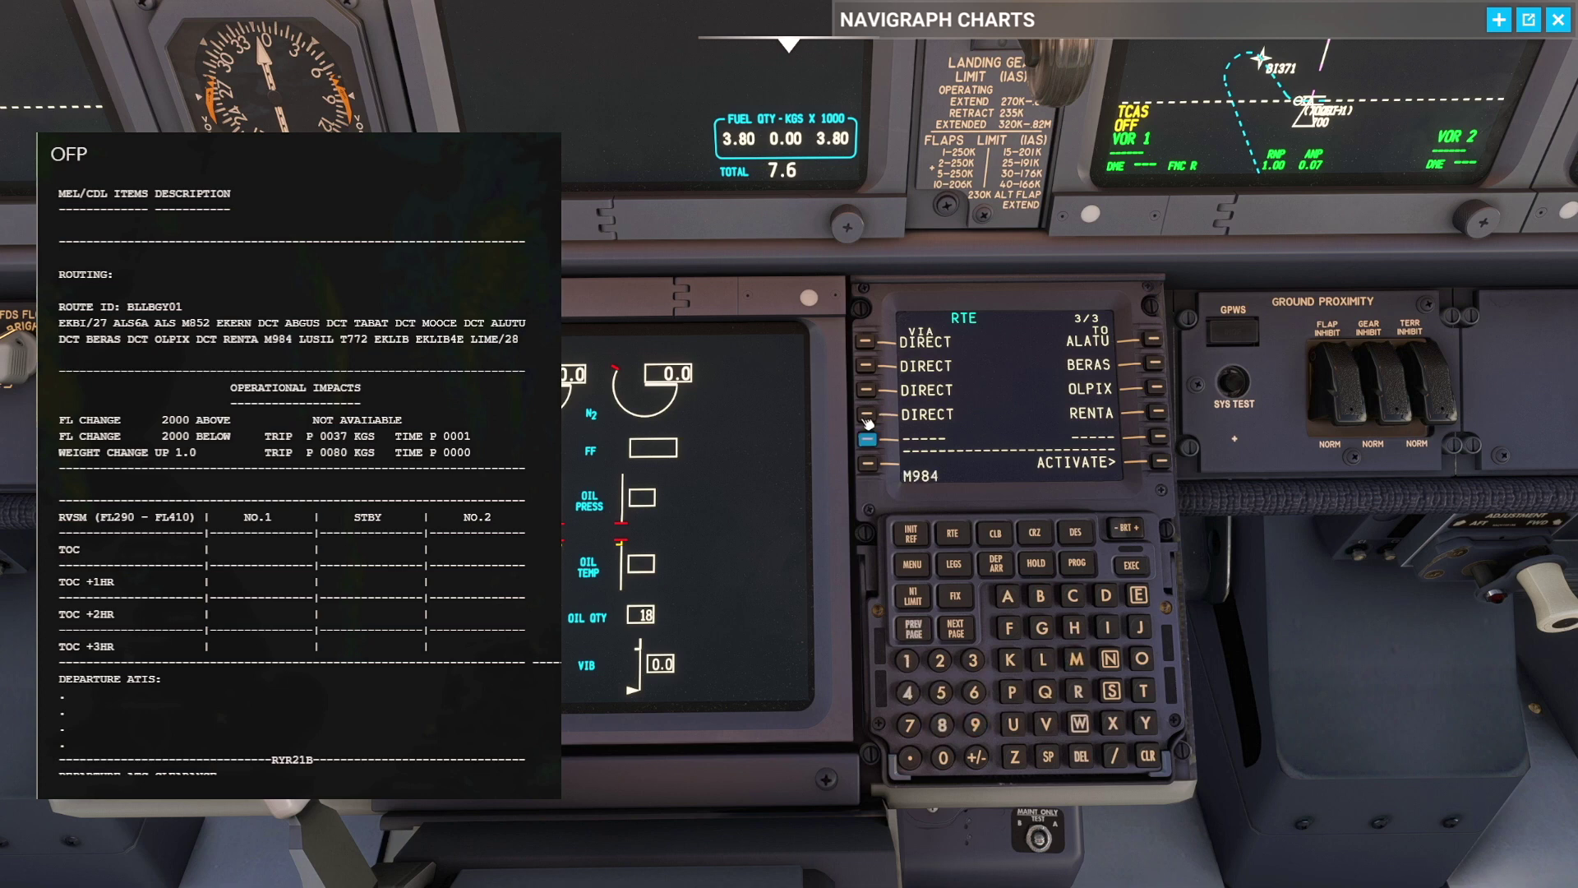
click(867, 435)
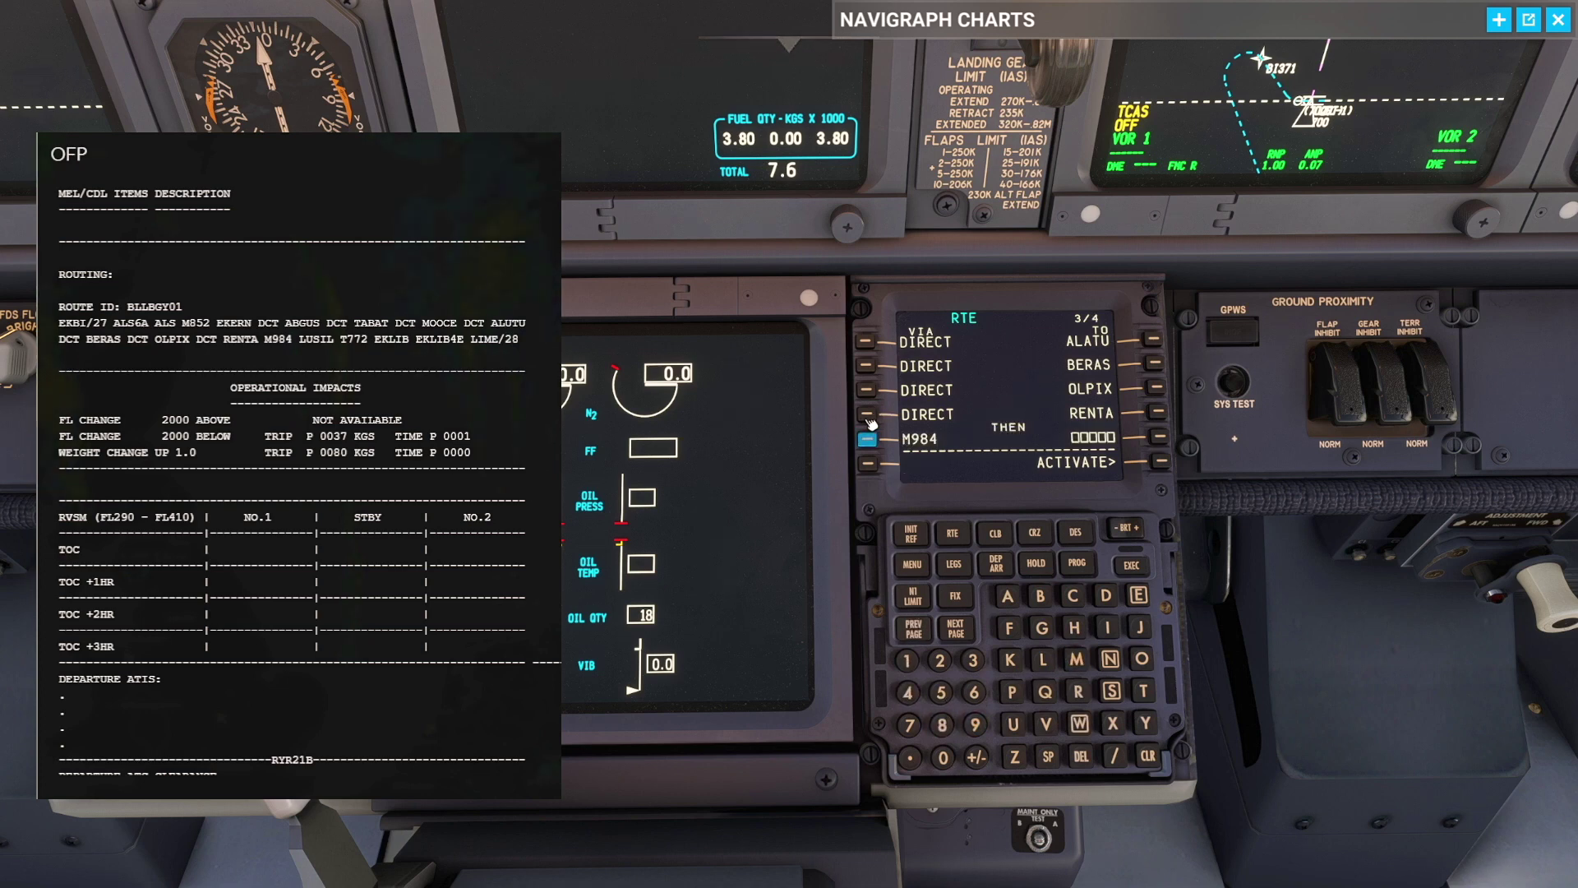
Step: Enter airway T772 on the first line of the route's fourth page and check the exit waypoint of M984
click(955, 628)
click(1143, 690)
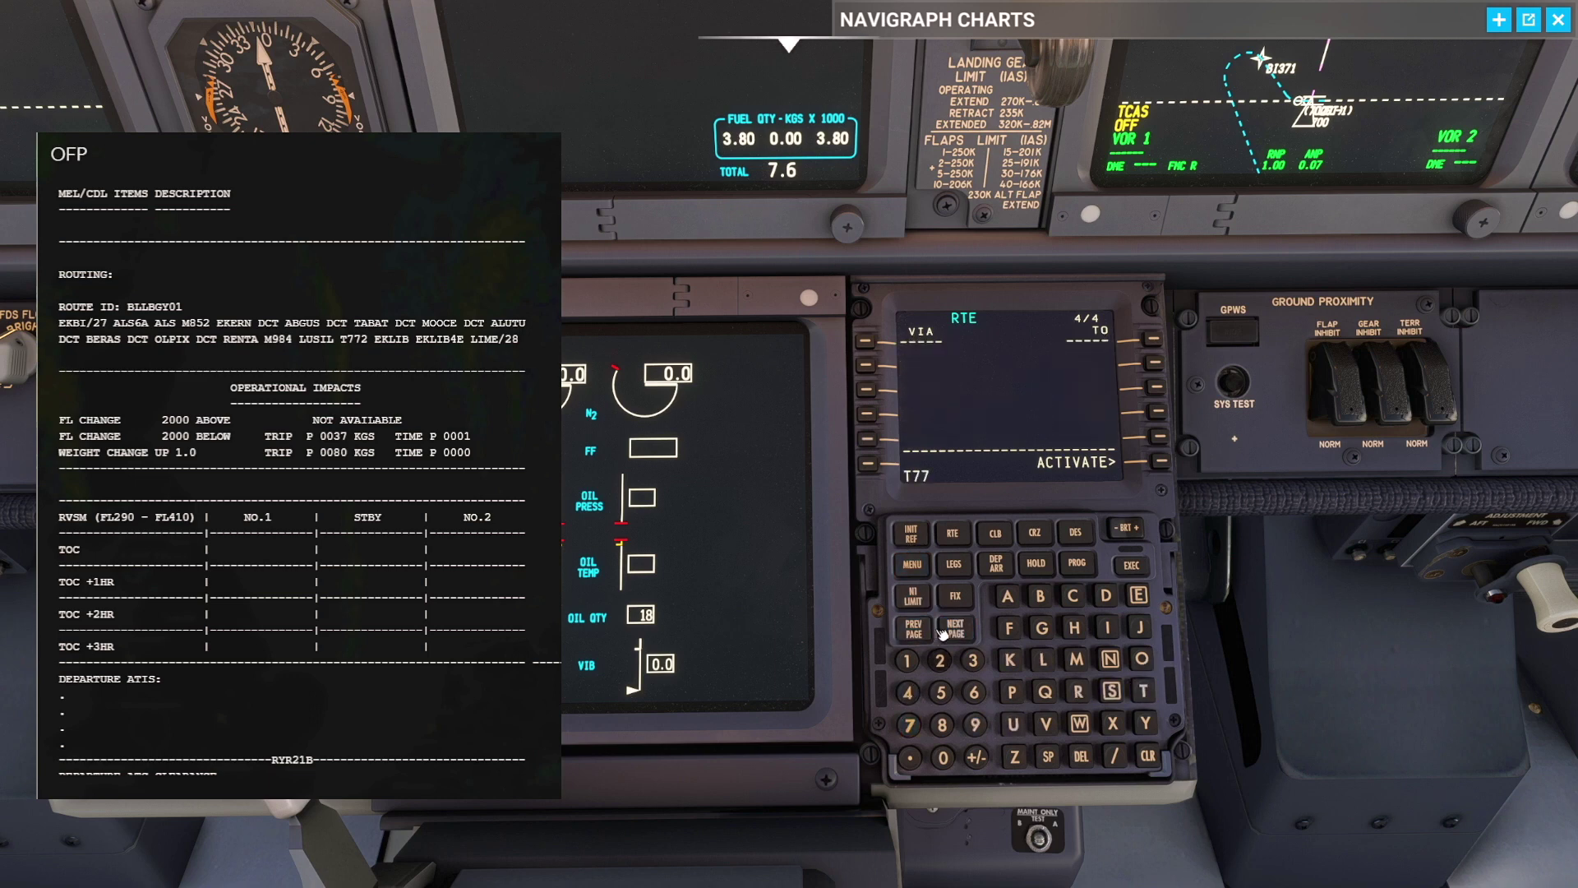
click(909, 619)
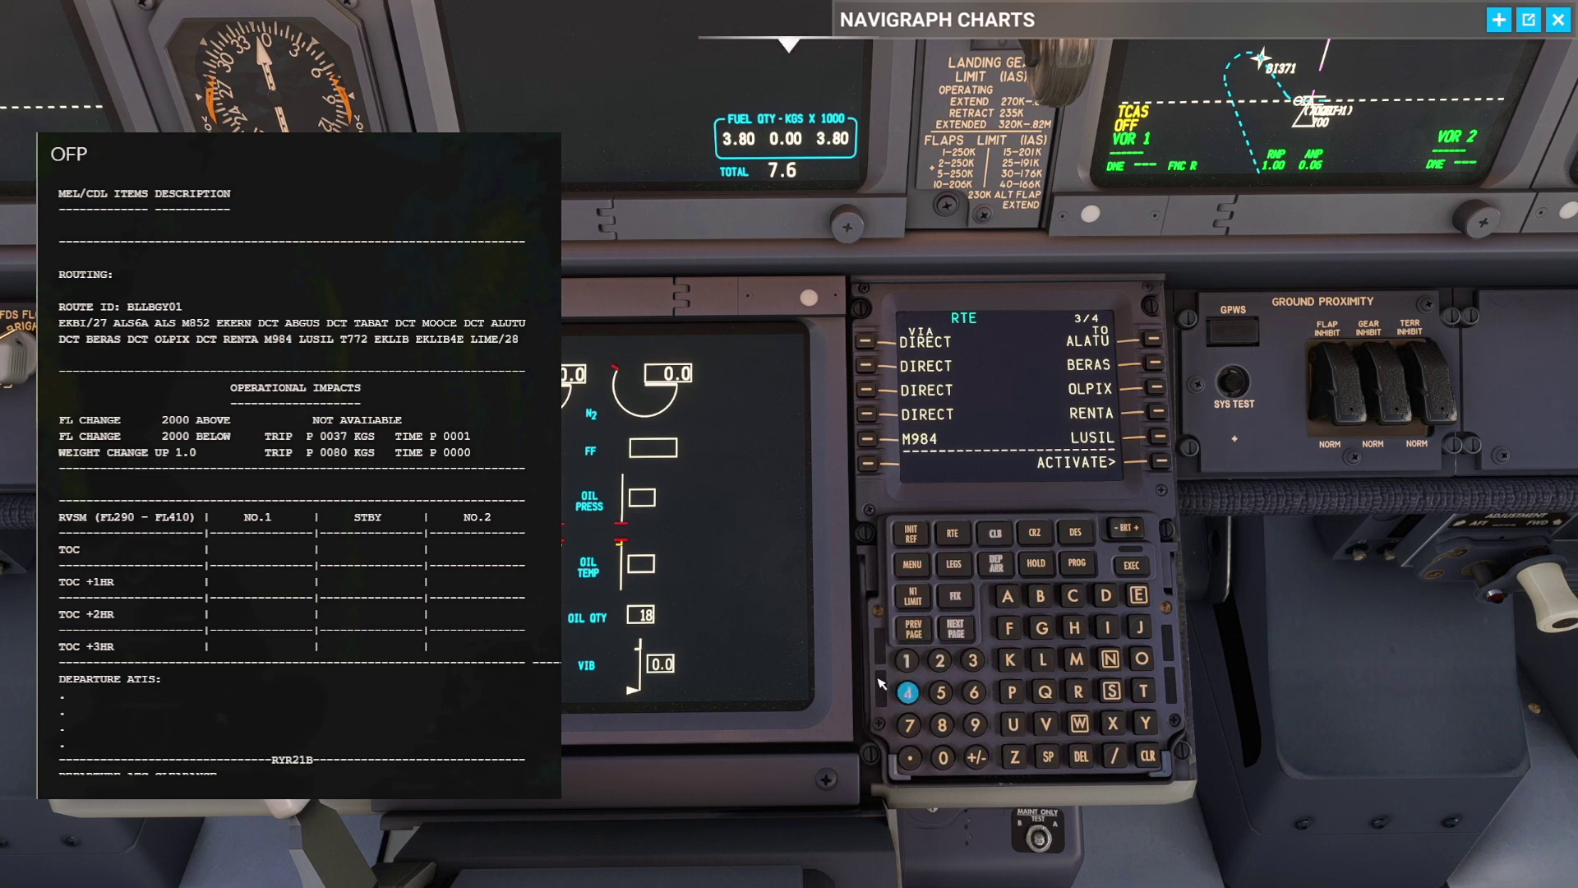
Step: Set EKLIB as the exit waypoint of airway T772, correcting the misspelled identifier
click(955, 628)
click(1137, 595)
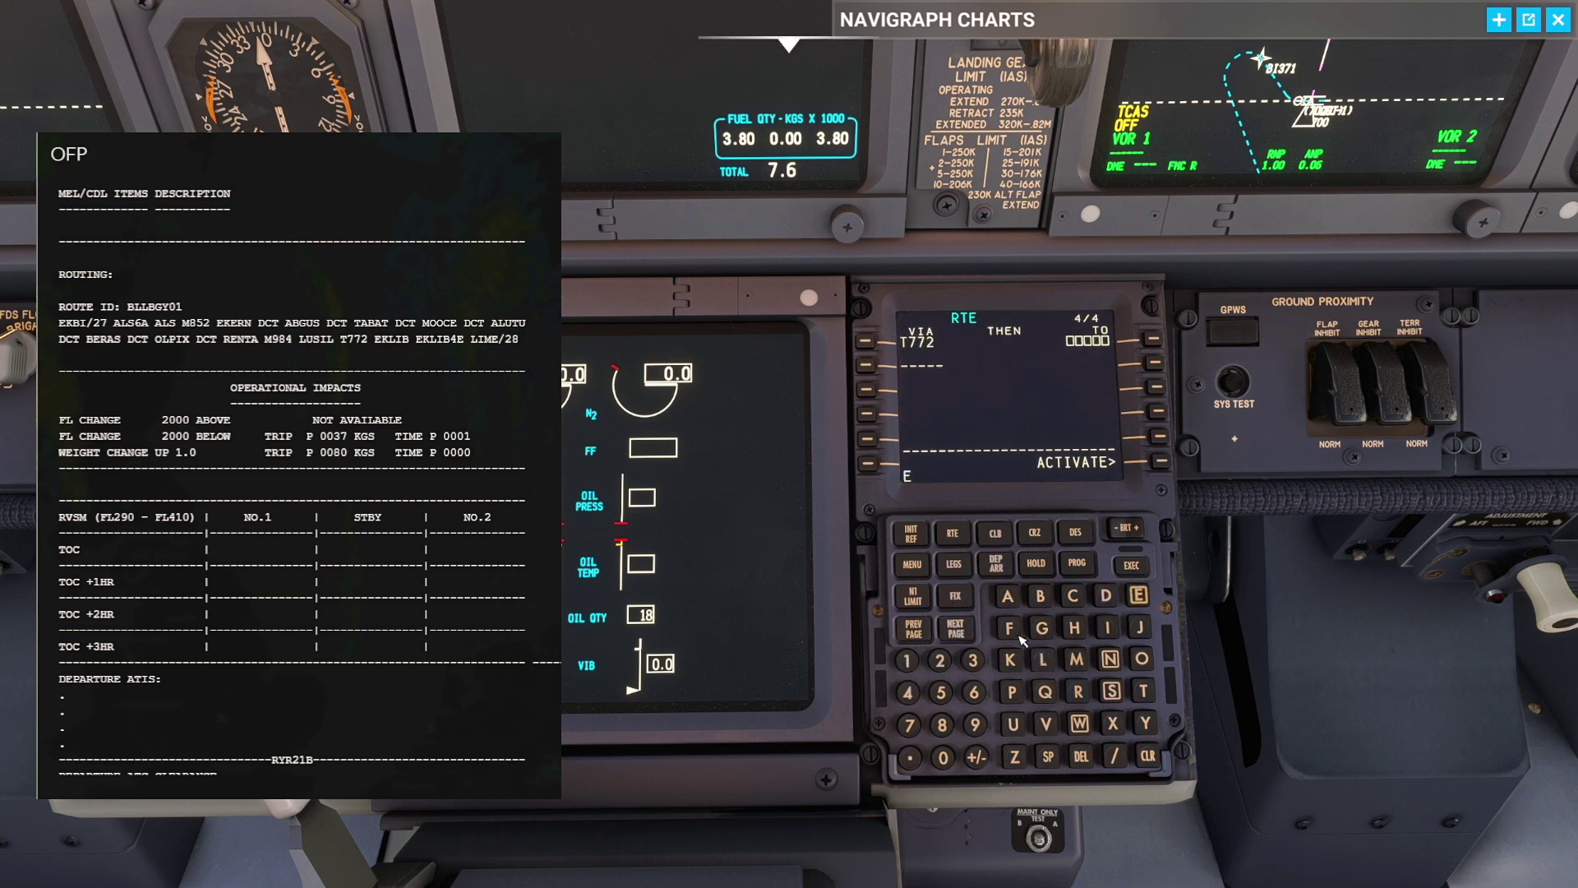
click(1010, 659)
click(1040, 595)
click(1107, 627)
click(1153, 338)
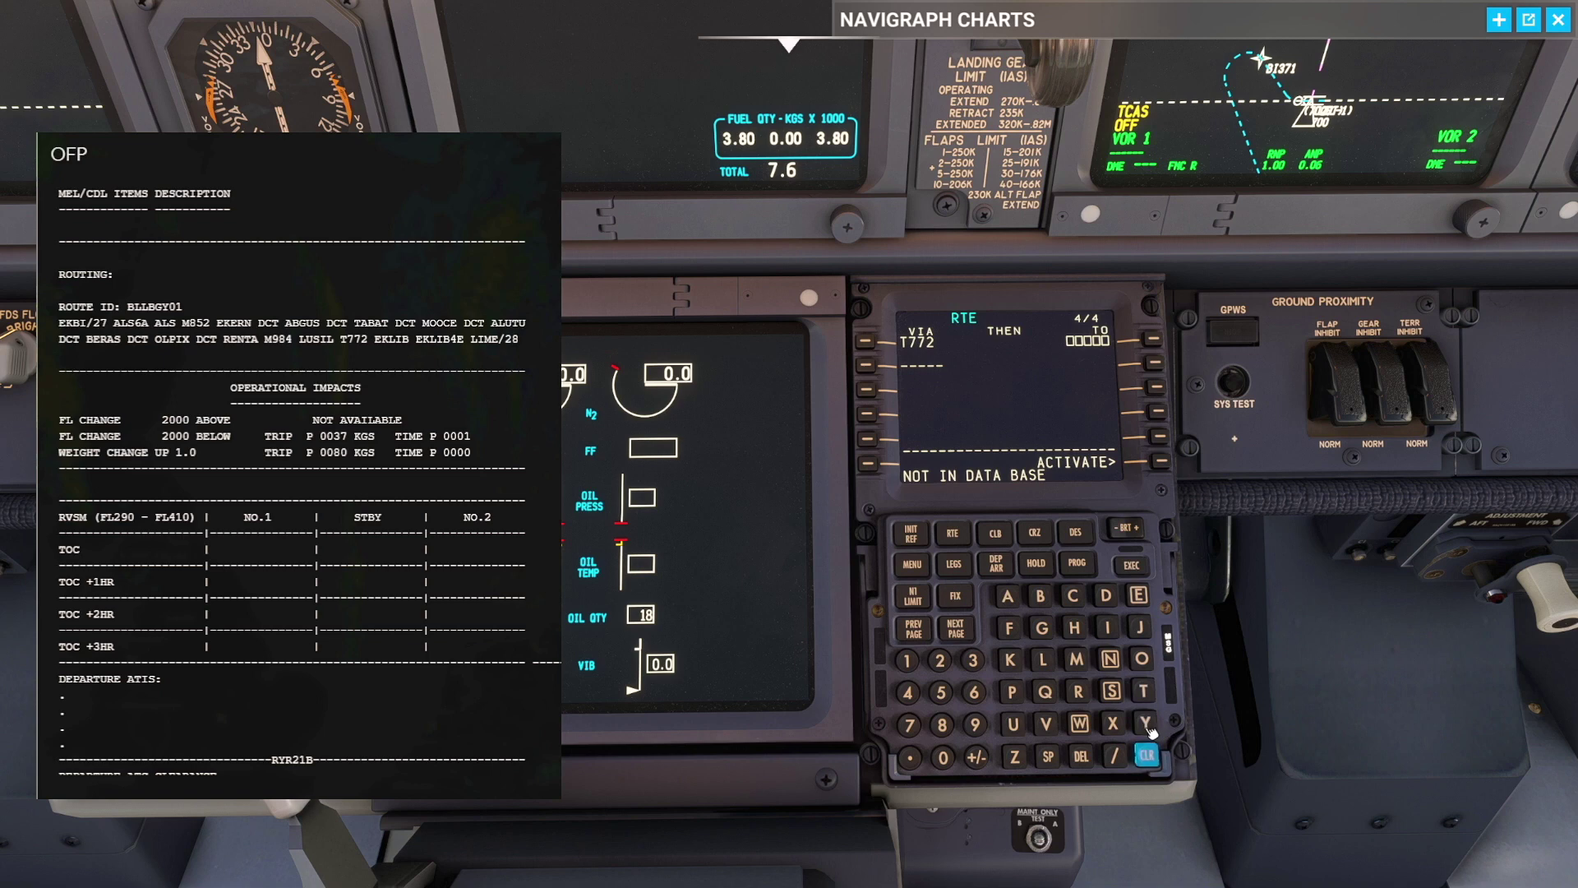
click(1148, 755)
click(1148, 755)
click(1148, 756)
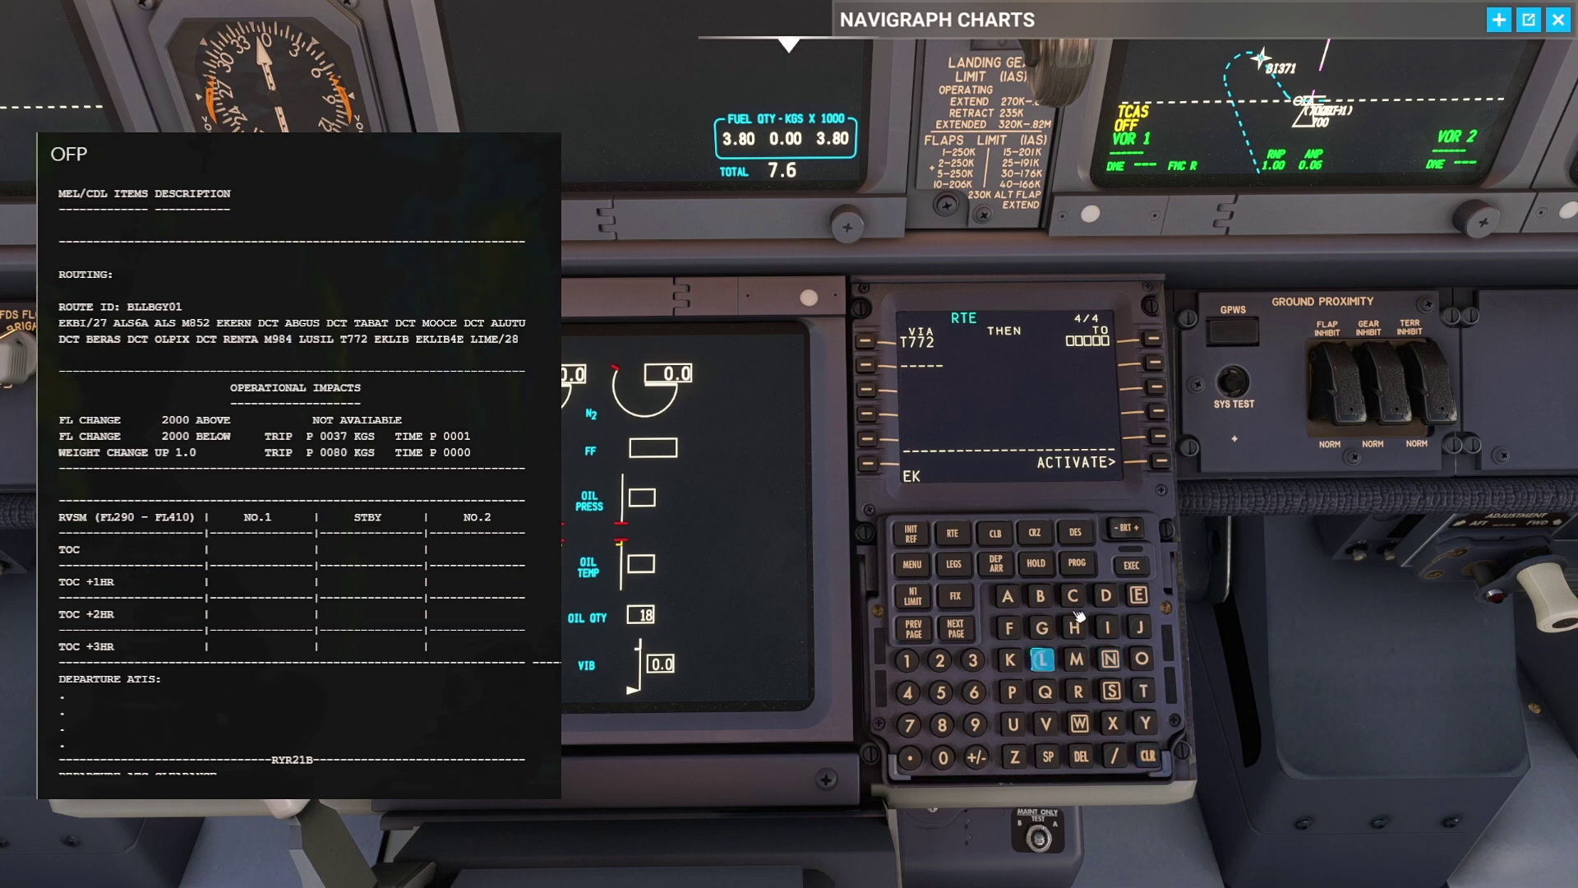
click(1042, 659)
click(1106, 627)
click(1040, 595)
click(1153, 339)
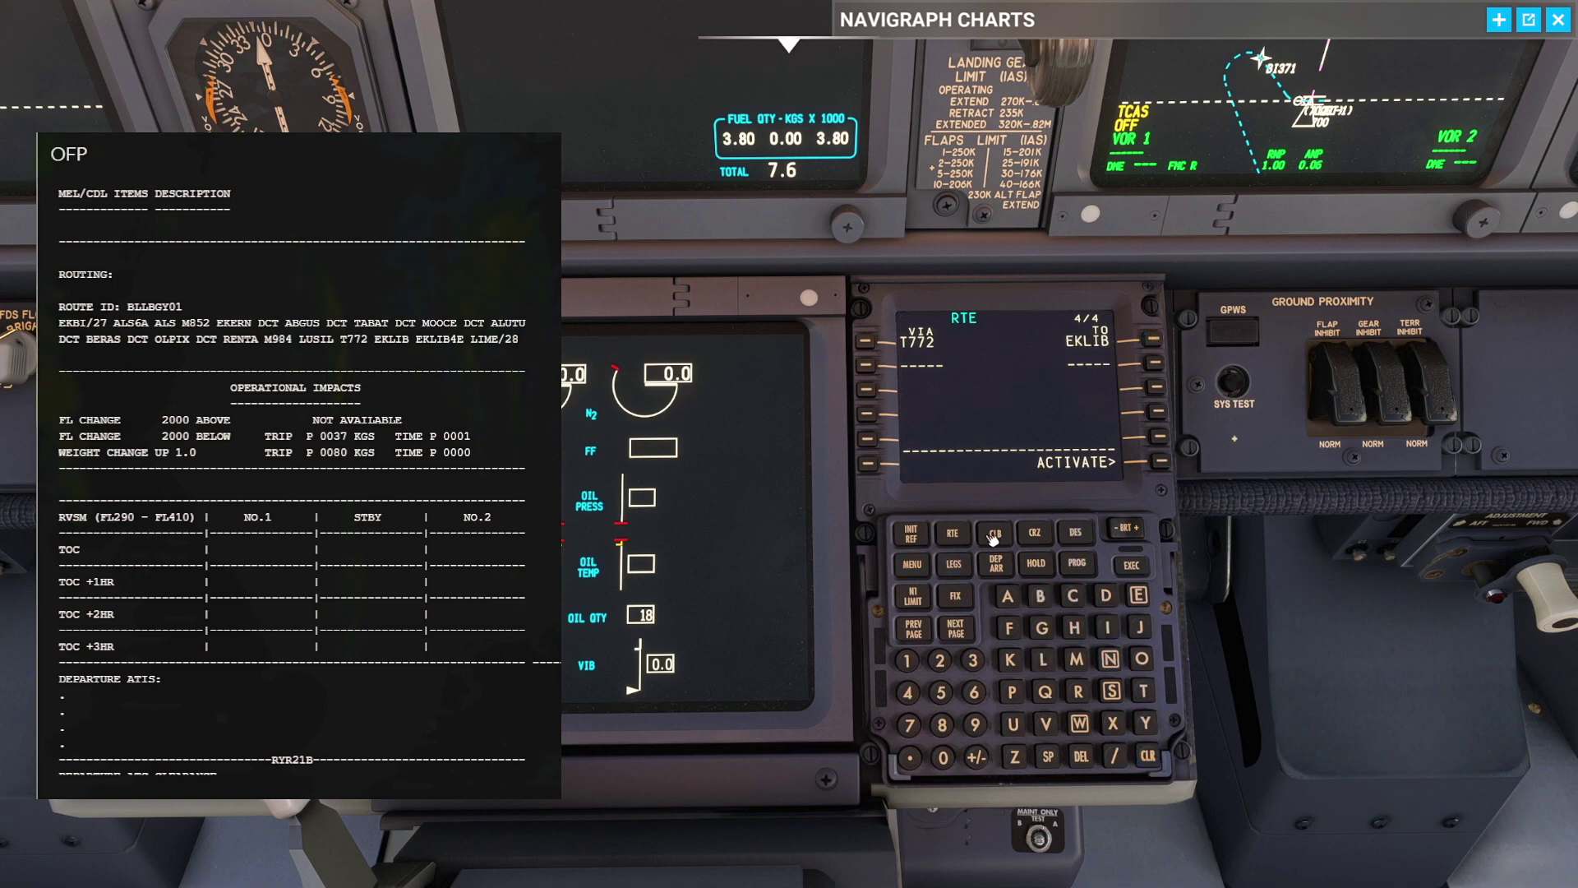
Step: Select the ILSZ 28 approach with the TIXUM transition for the LIME arrival
click(996, 563)
click(1153, 362)
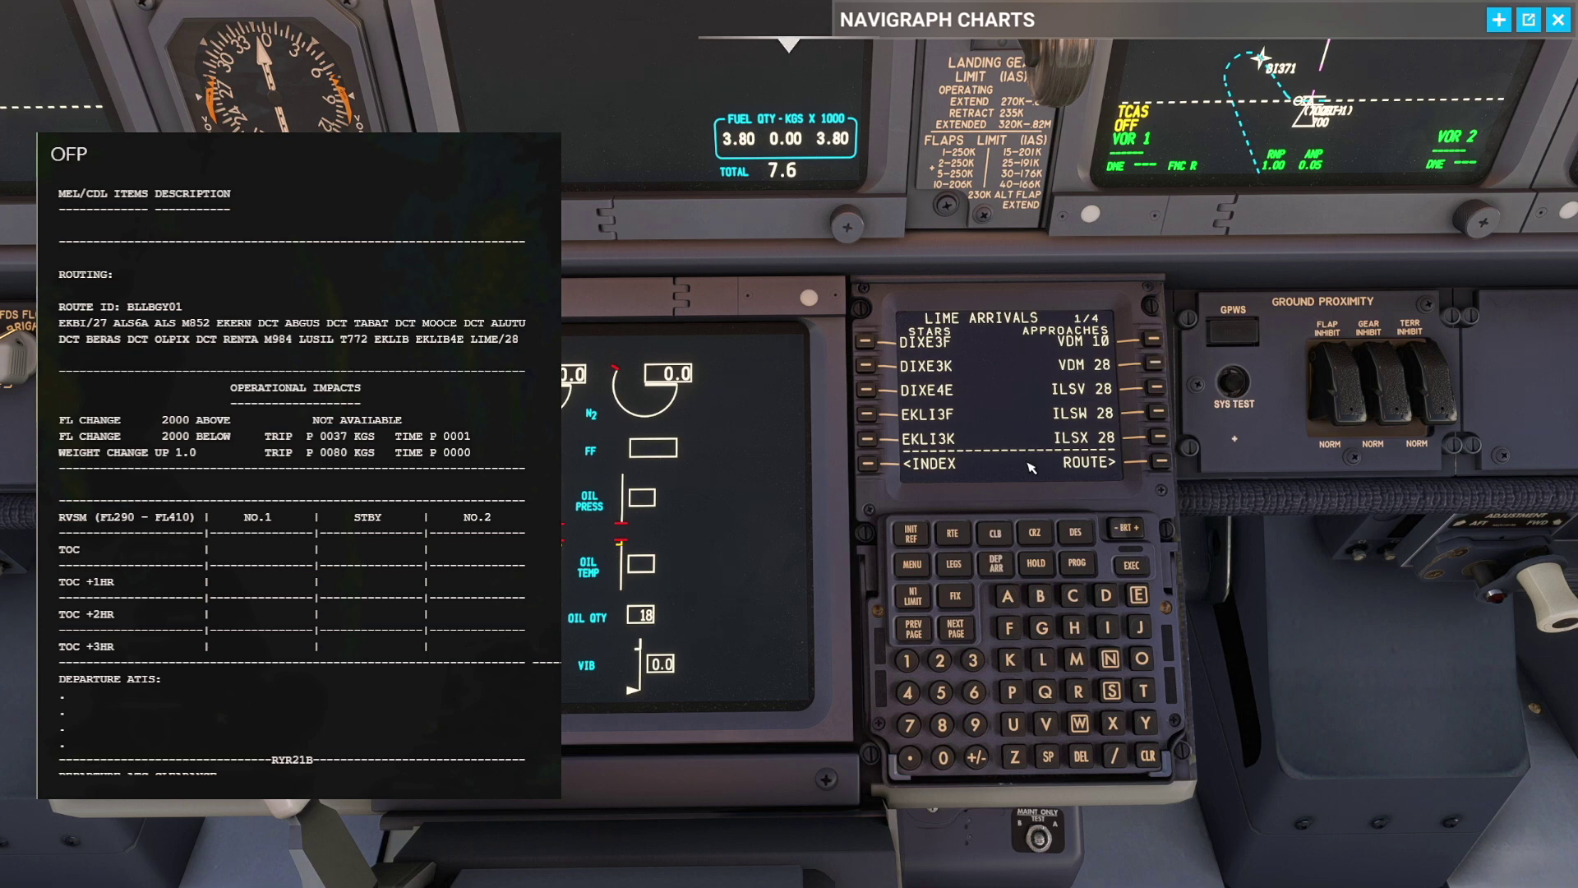
click(955, 627)
click(1154, 338)
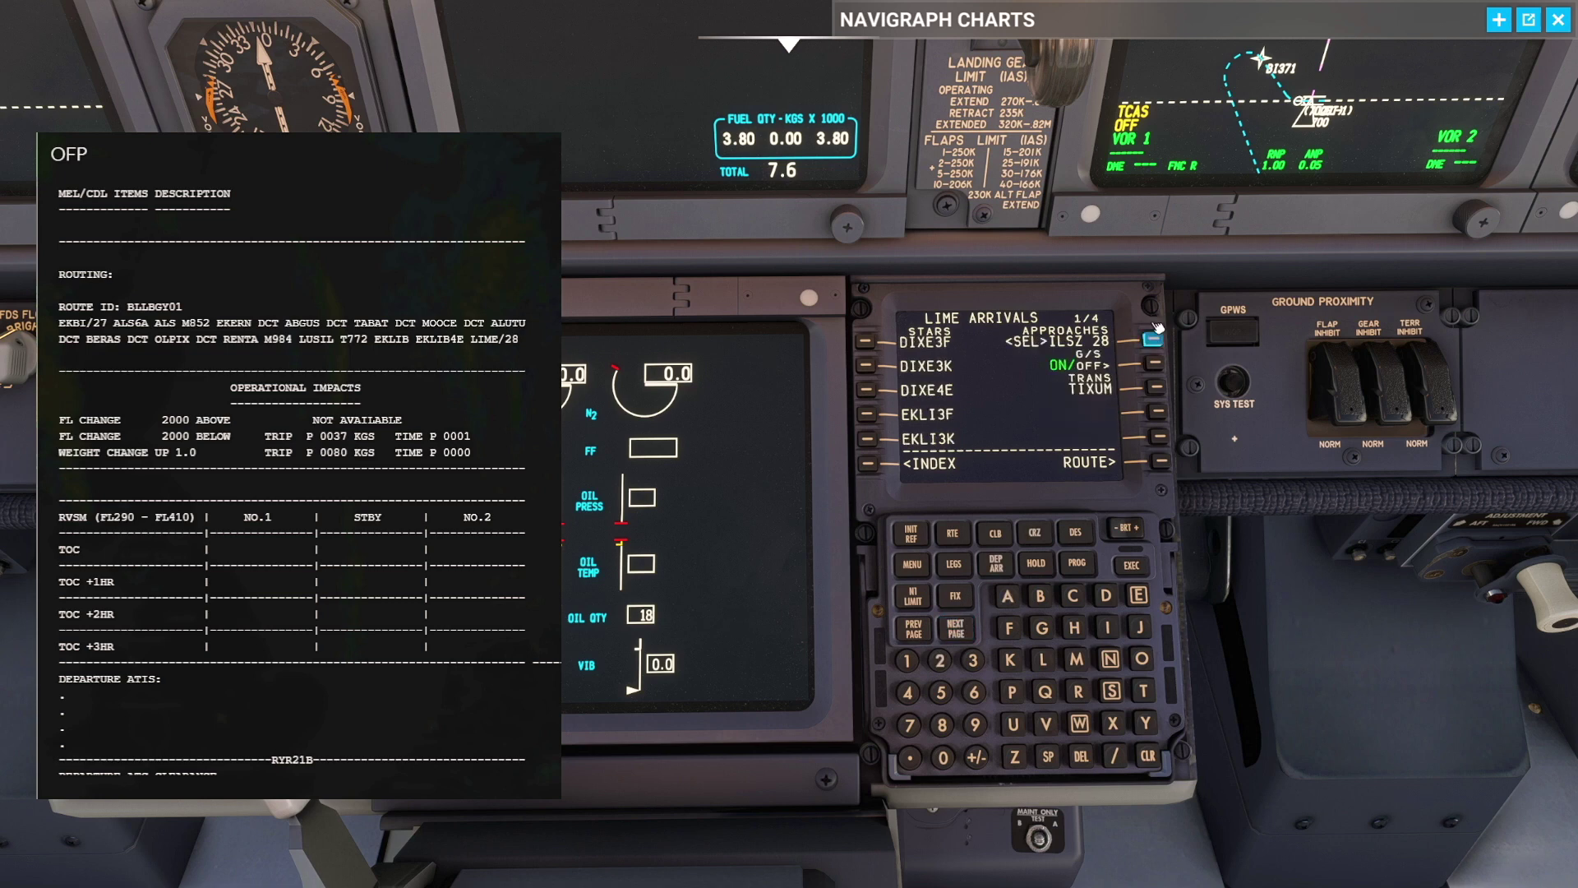
click(1156, 387)
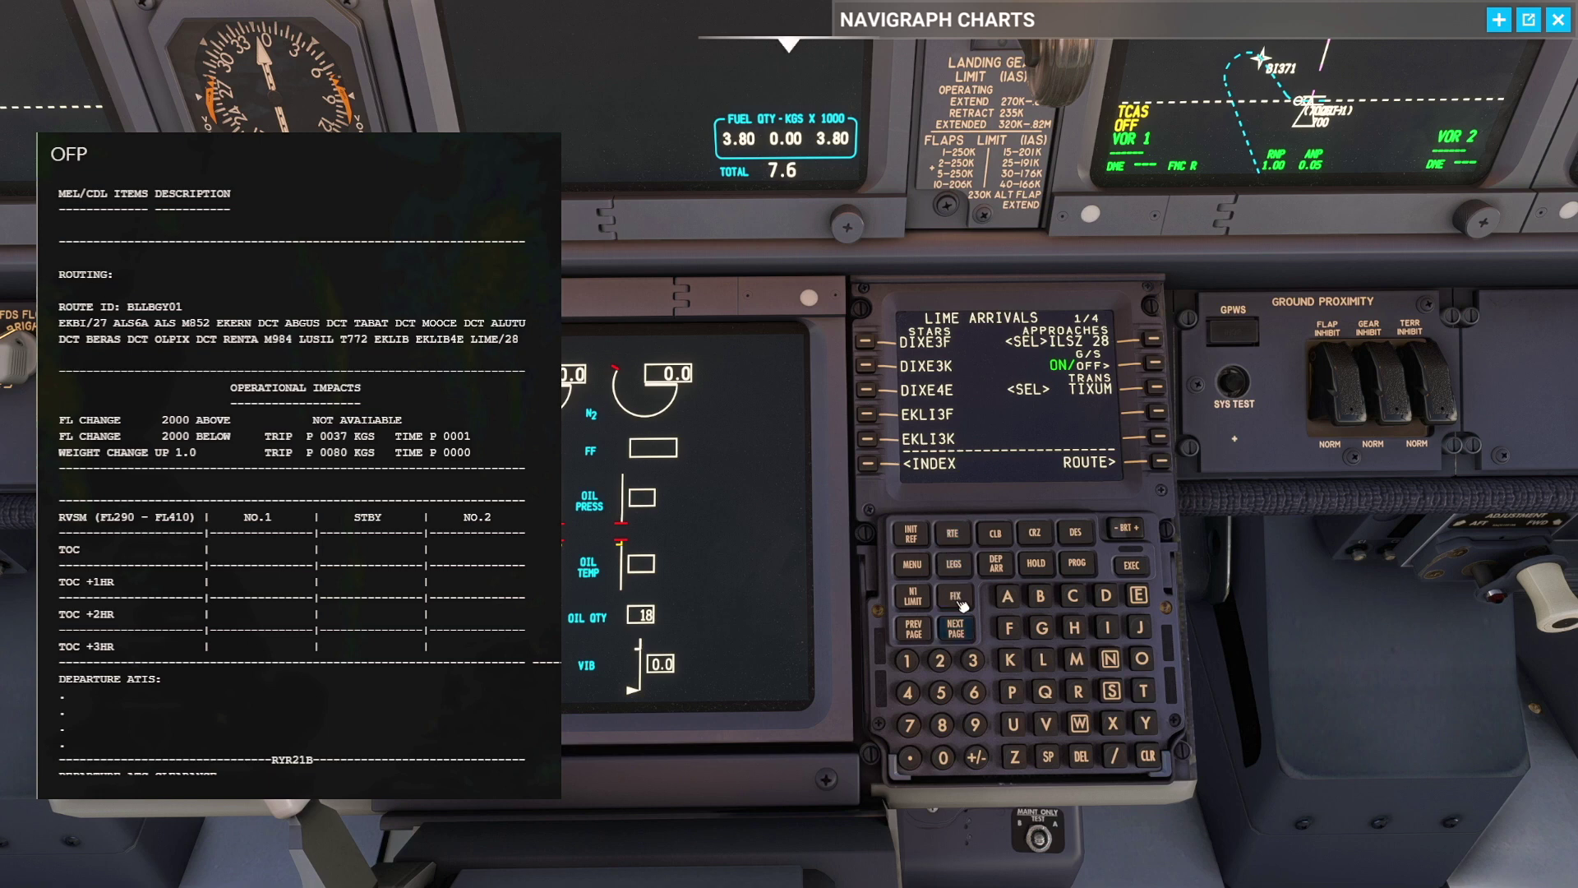
Step: Select the EKLI4E STAR for LIME and return to the route
click(955, 628)
click(867, 340)
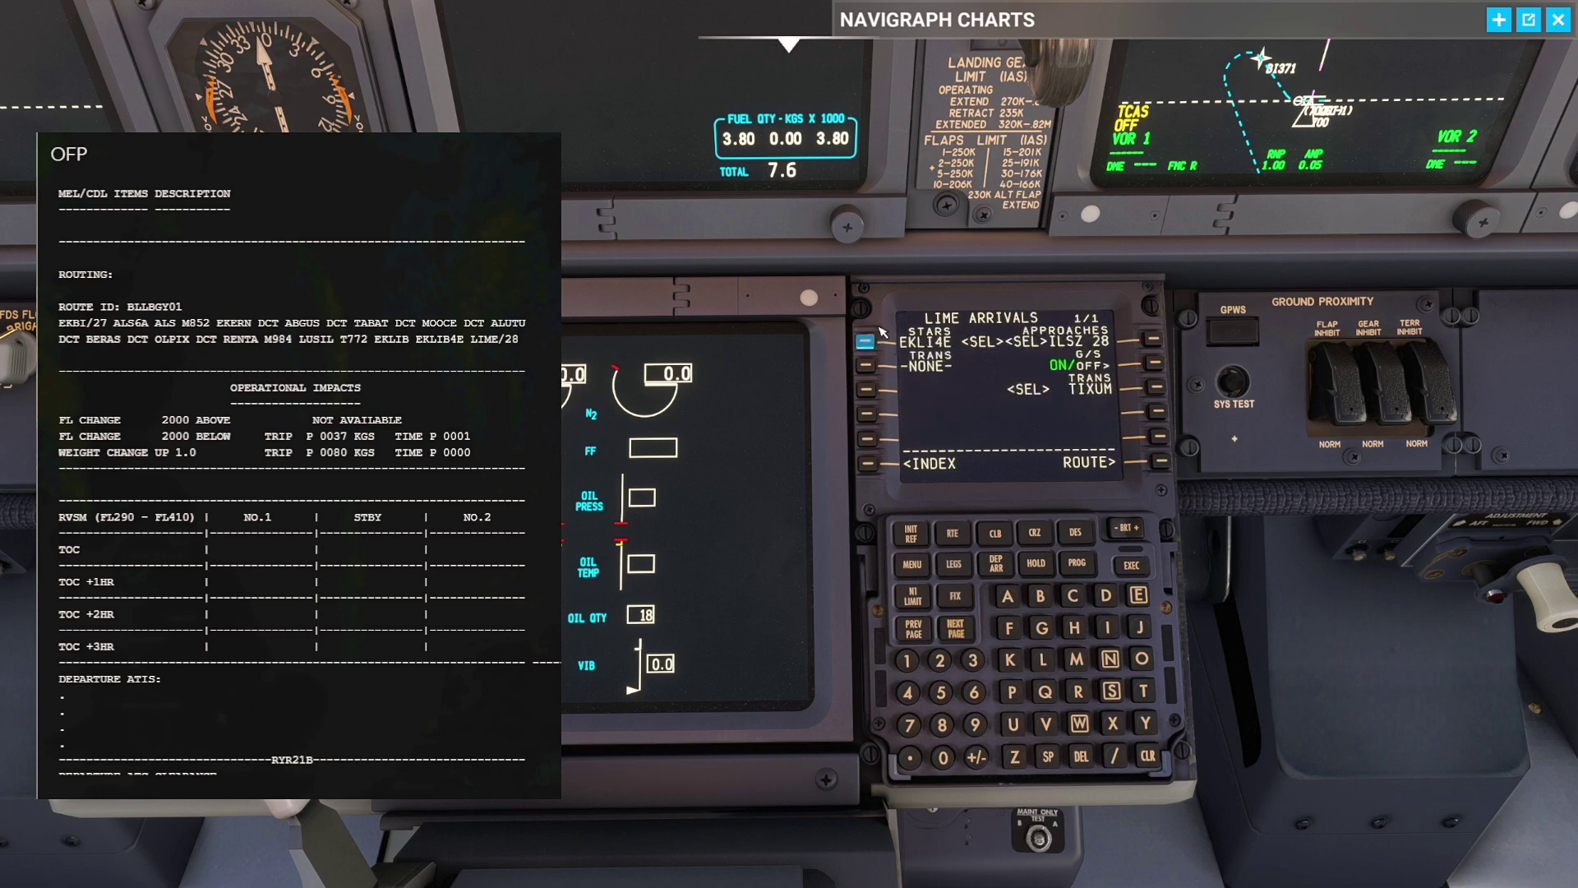
click(1157, 459)
Step: Check the route pages from the origin onward against the OFP routing
click(914, 628)
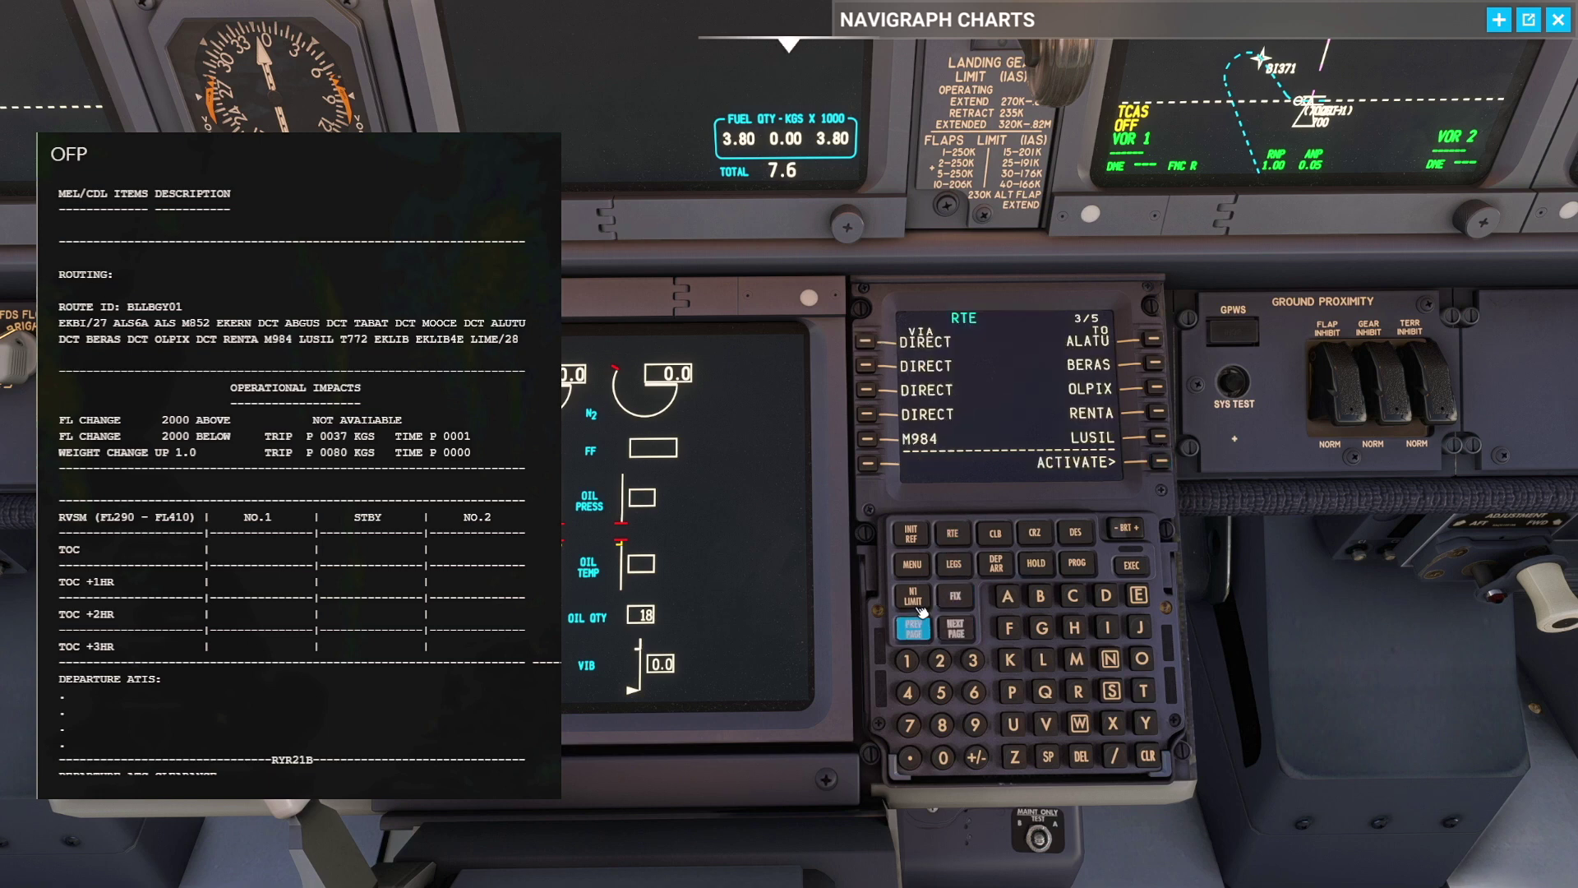
click(914, 628)
click(914, 628)
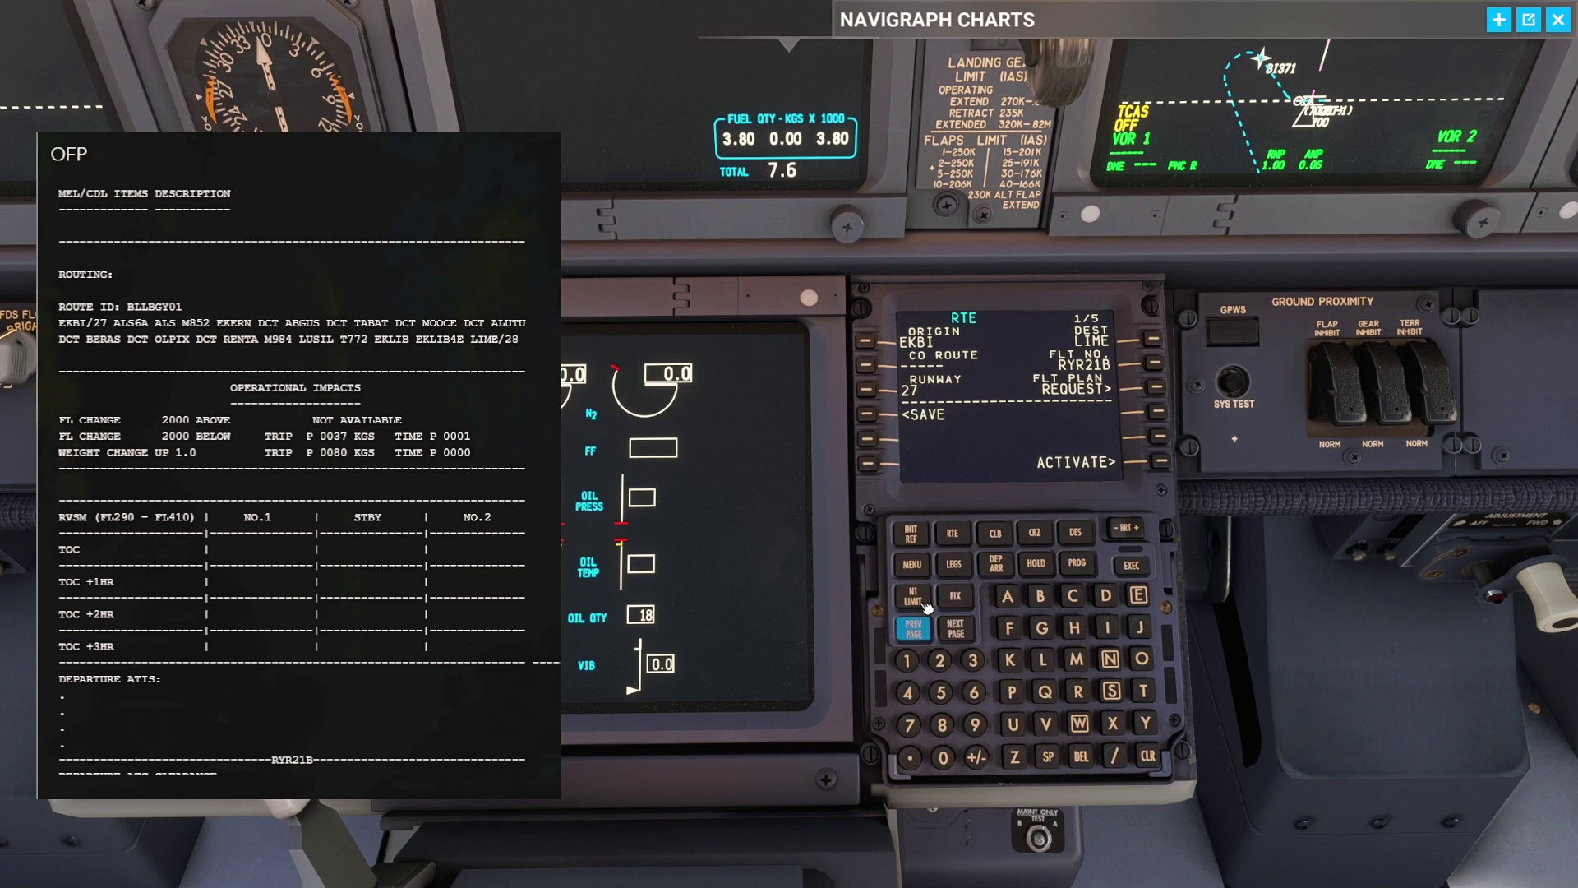
click(956, 616)
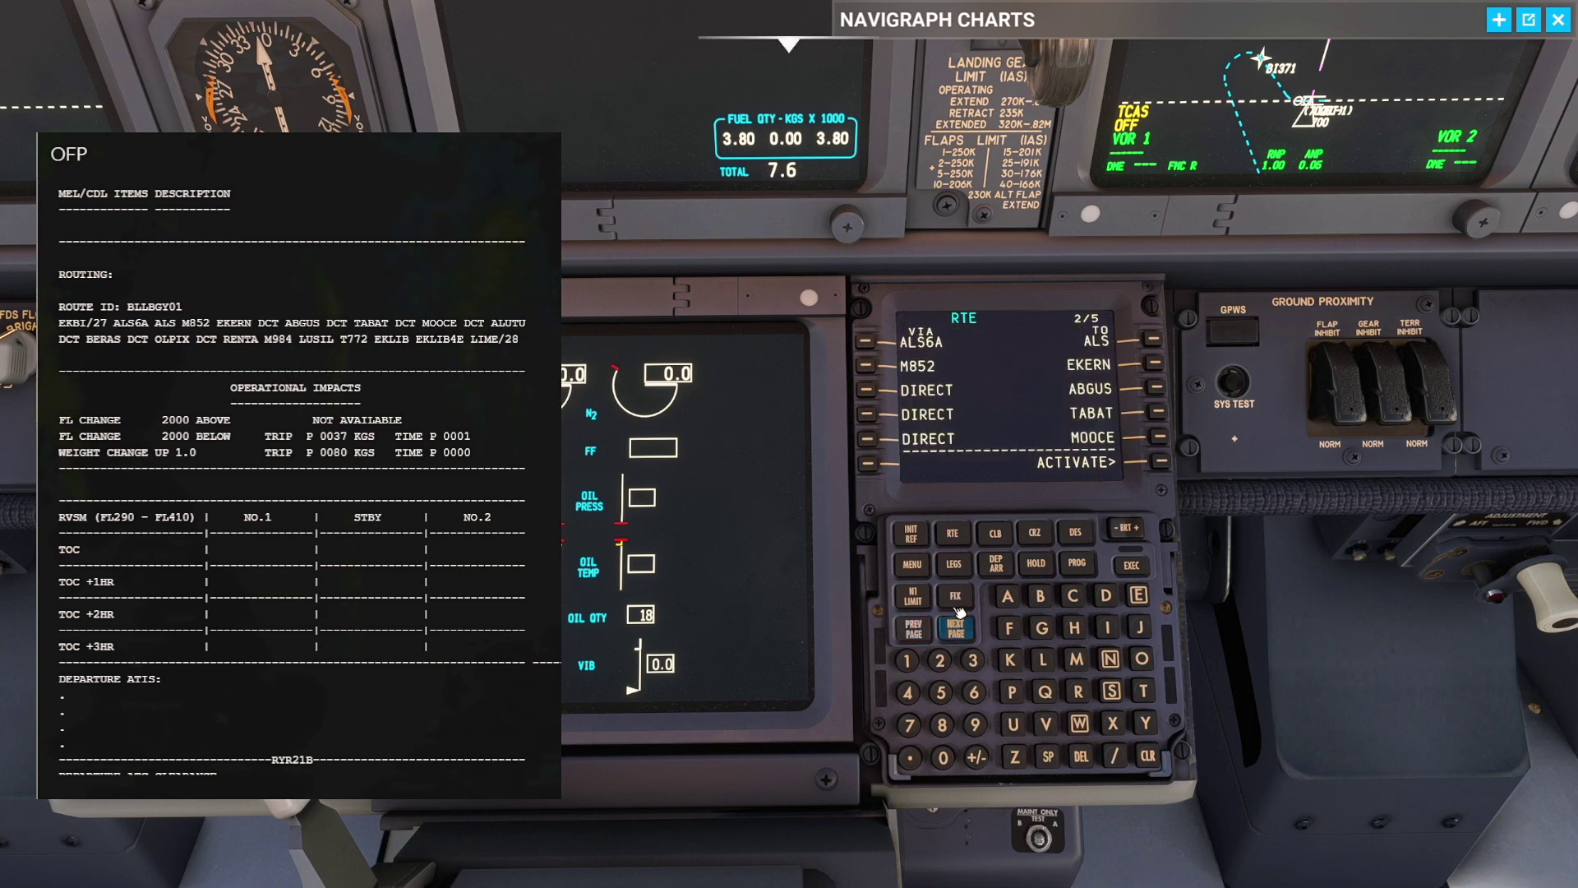
click(956, 614)
click(959, 612)
Step: Review all route legs for their waypoint sequence, distances and speed and altitude restrictions through to the last page
click(954, 563)
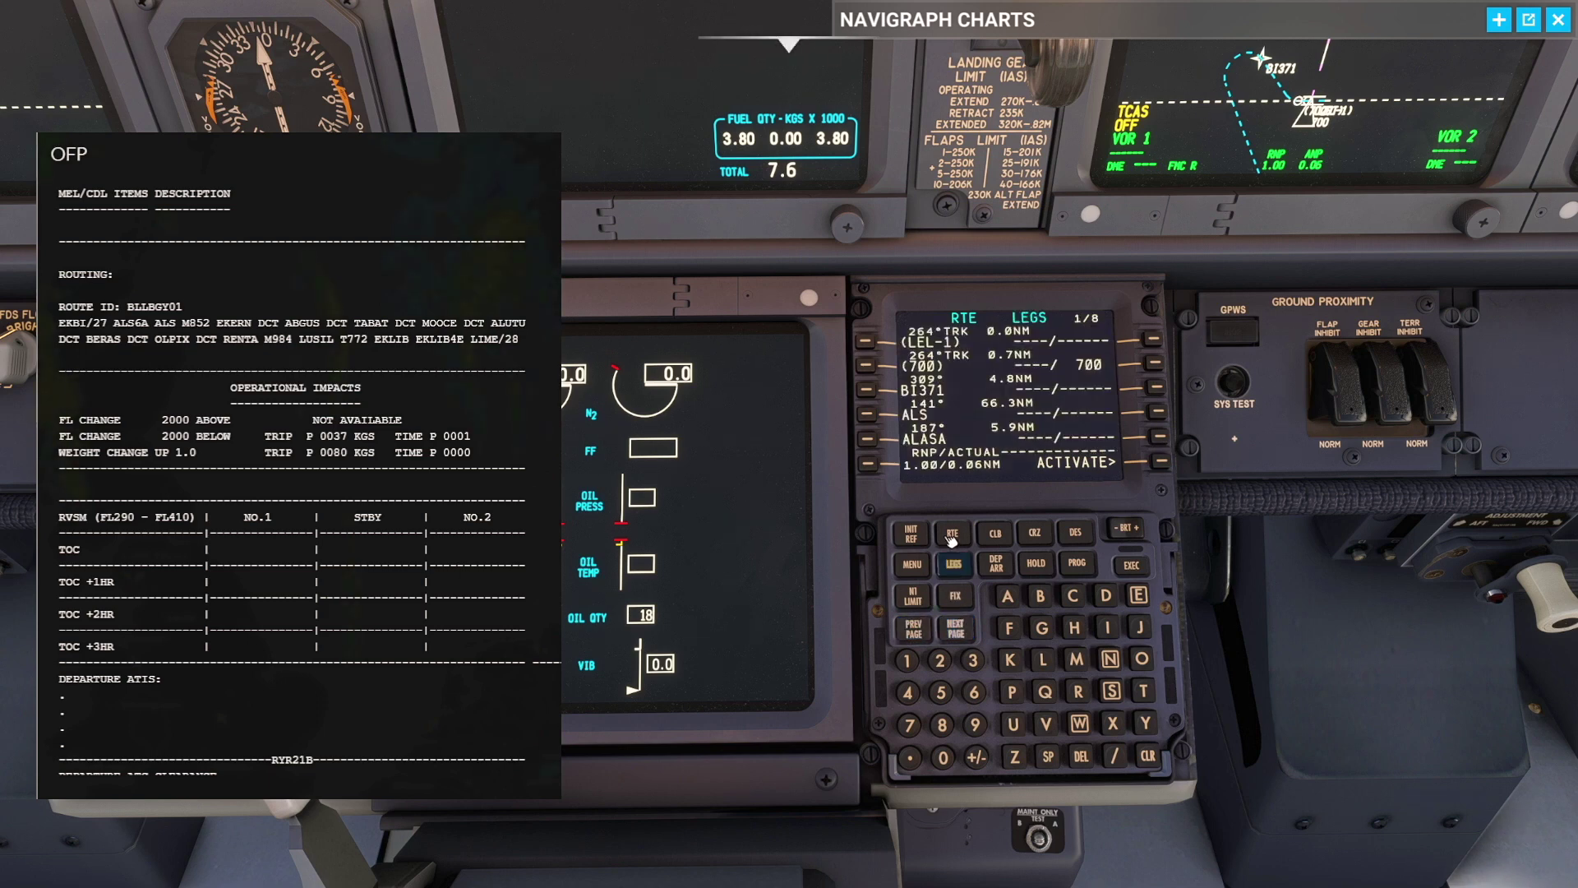
click(961, 616)
click(960, 617)
click(959, 616)
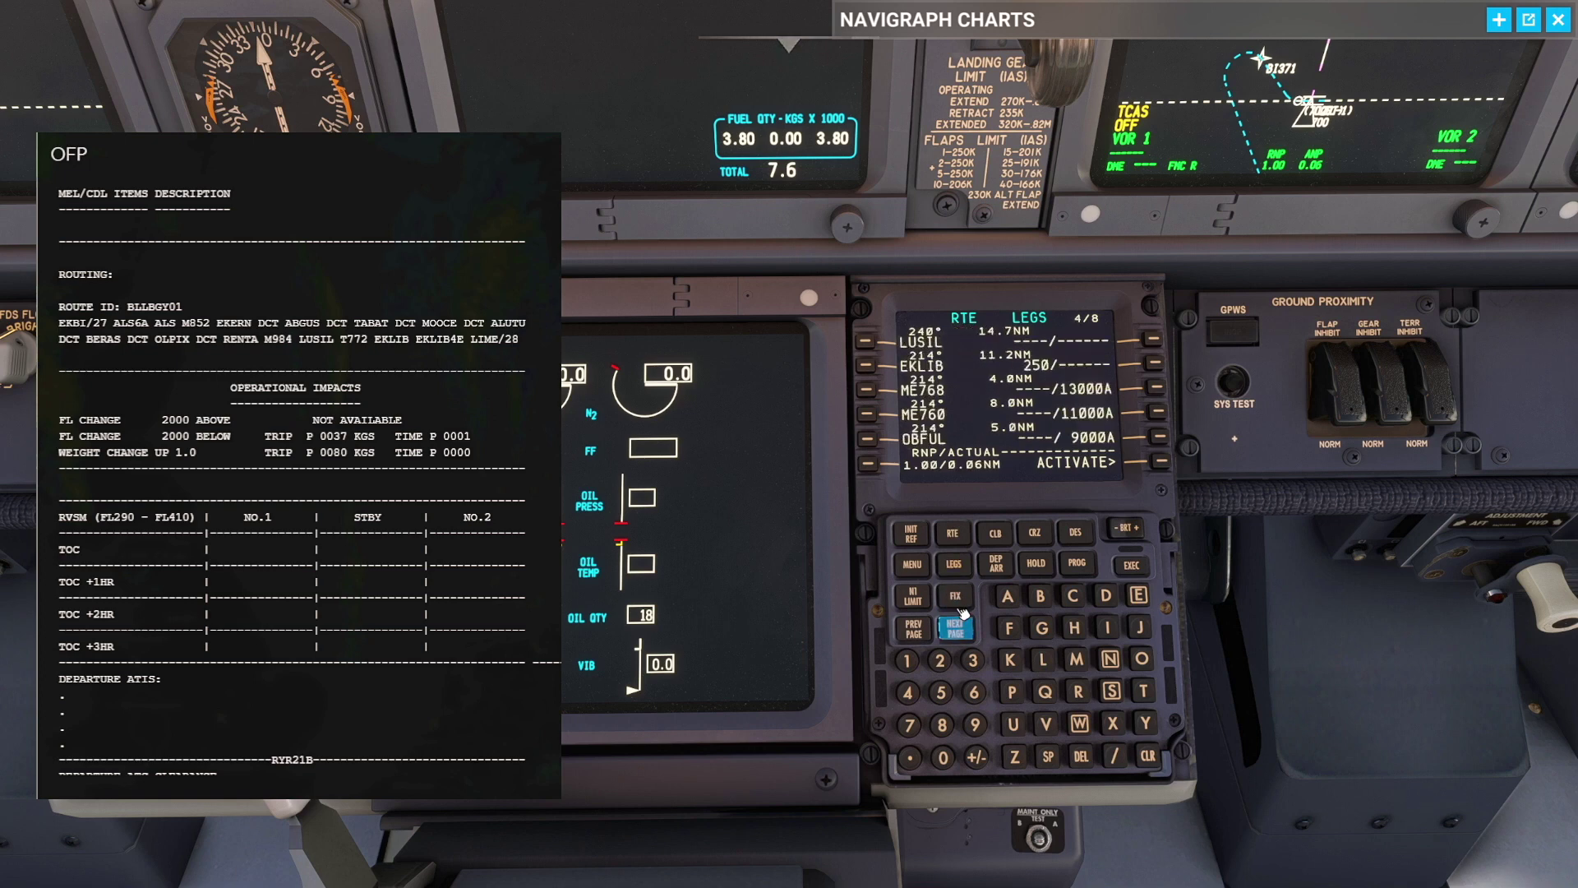
click(960, 616)
click(960, 616)
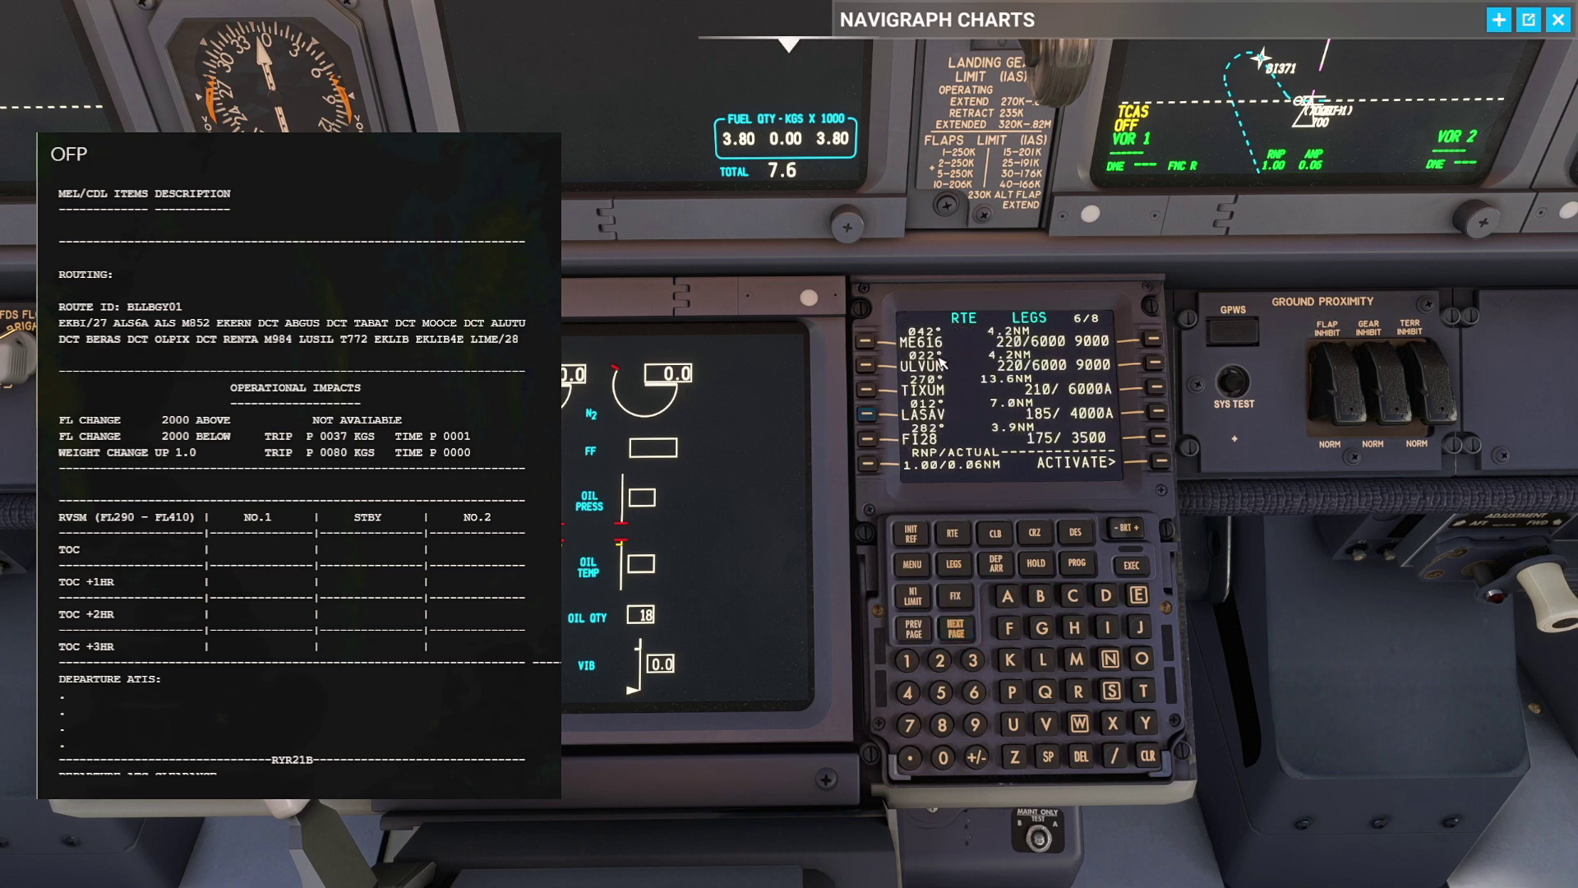
click(956, 615)
click(955, 610)
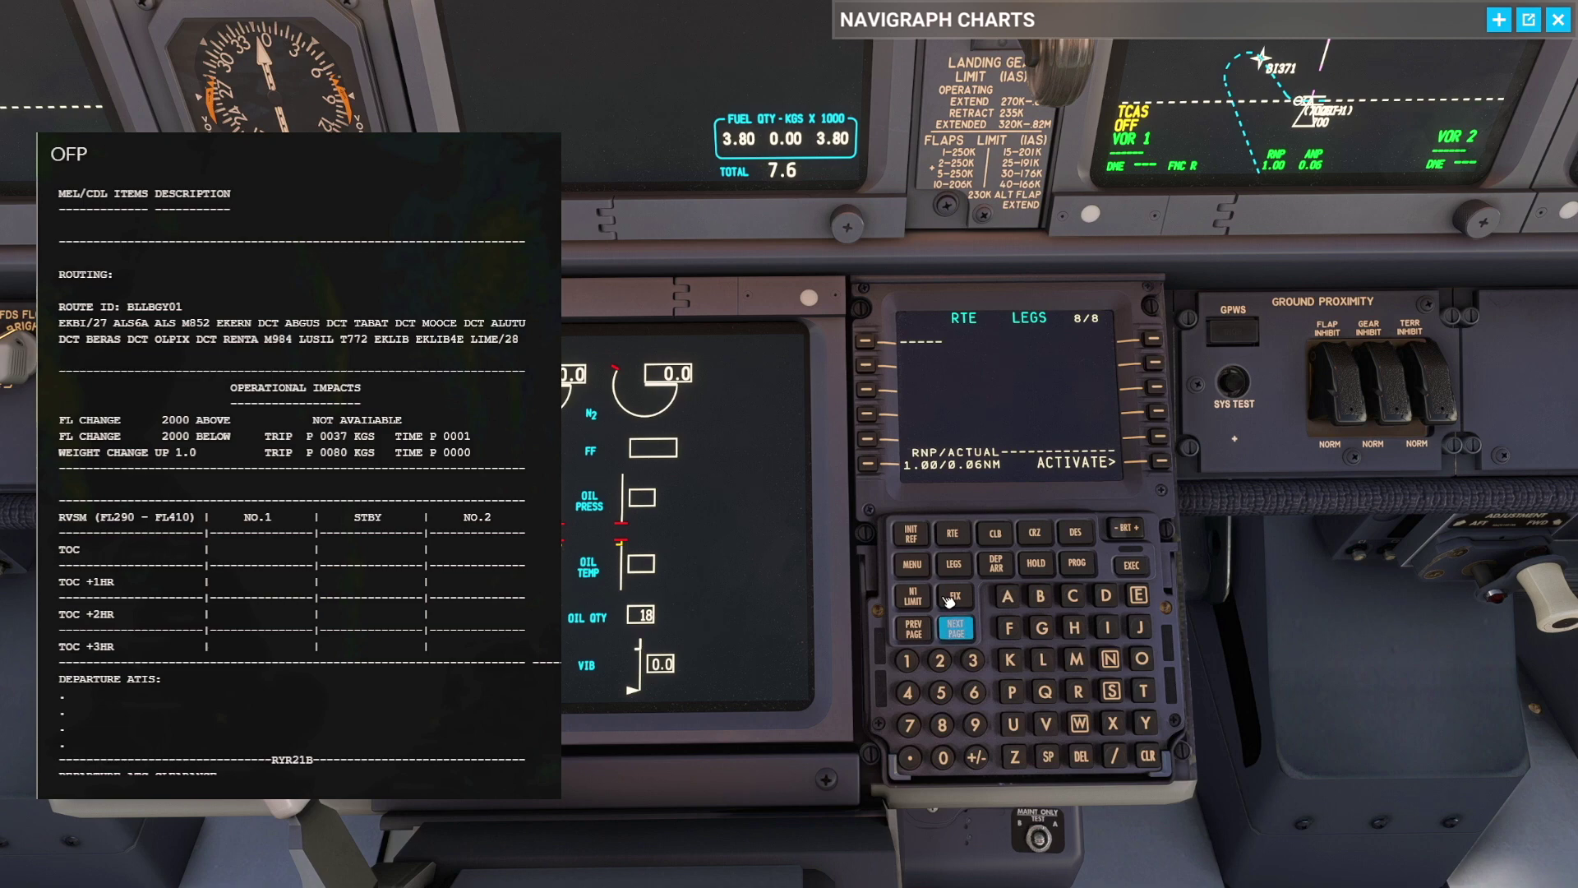
Step: Review the OFP's ATC flight plan, weights, planned fuel and FMC info sections
scroll(552, 514, up, 10)
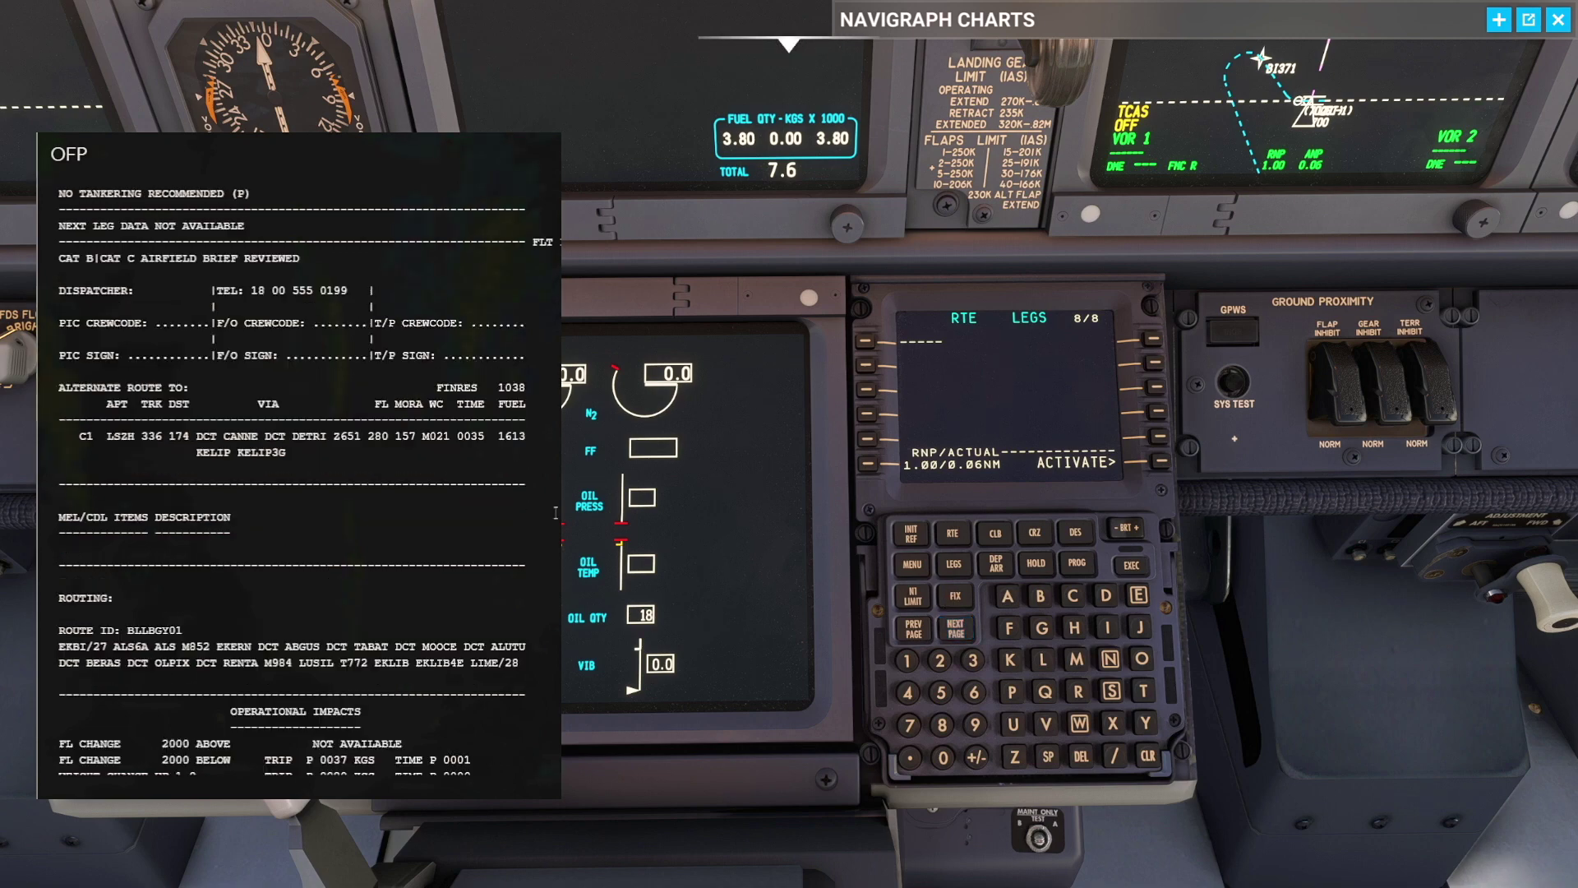
scroll(552, 514, up, 3)
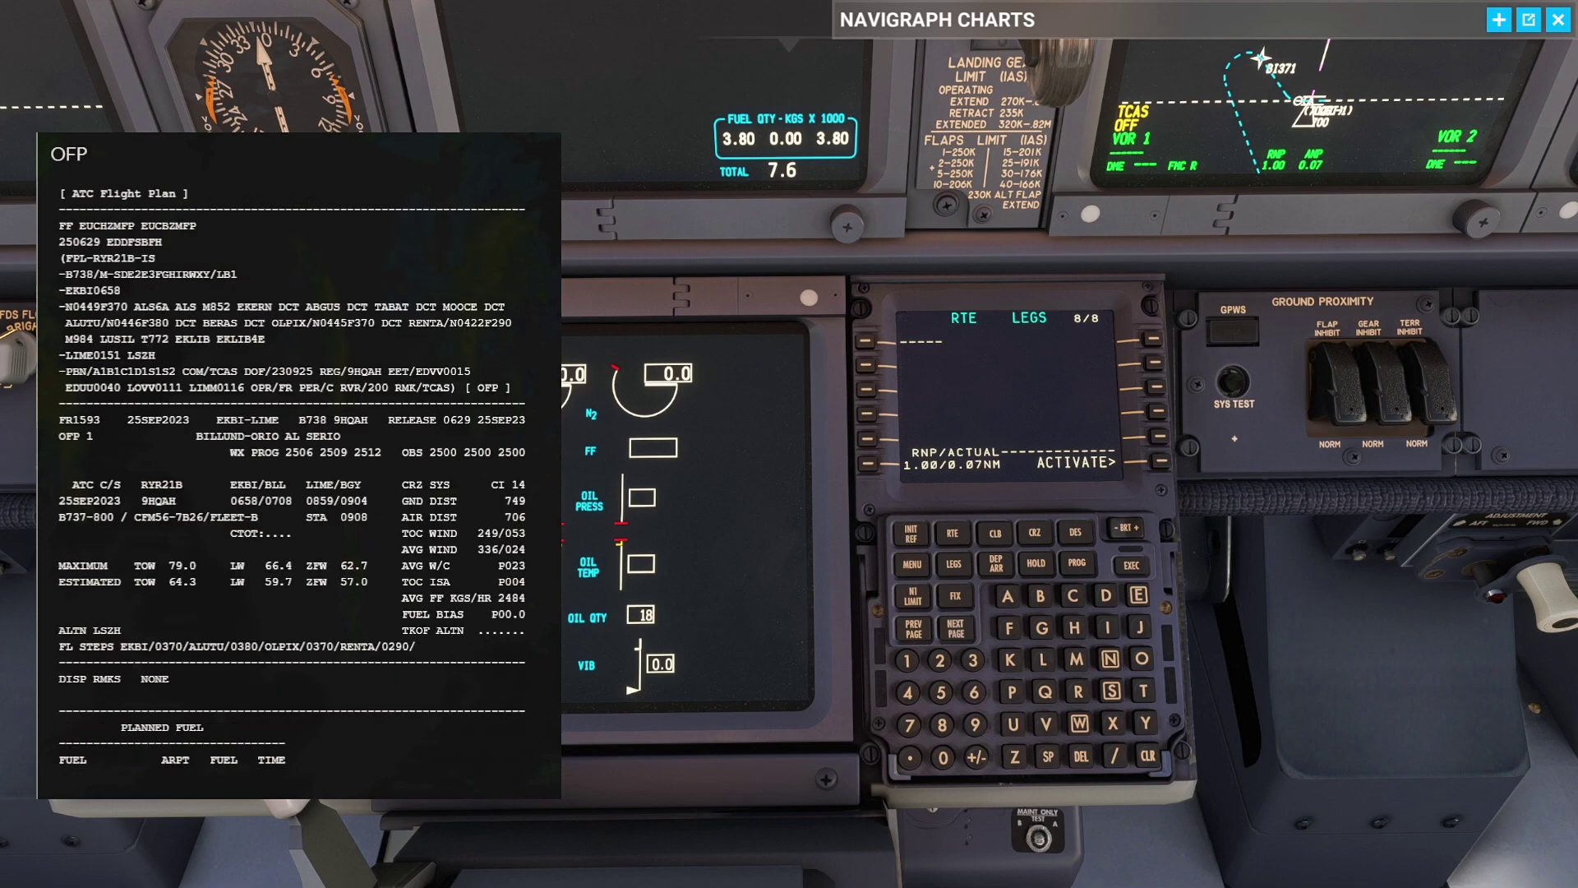
scroll(298, 468, down, 3)
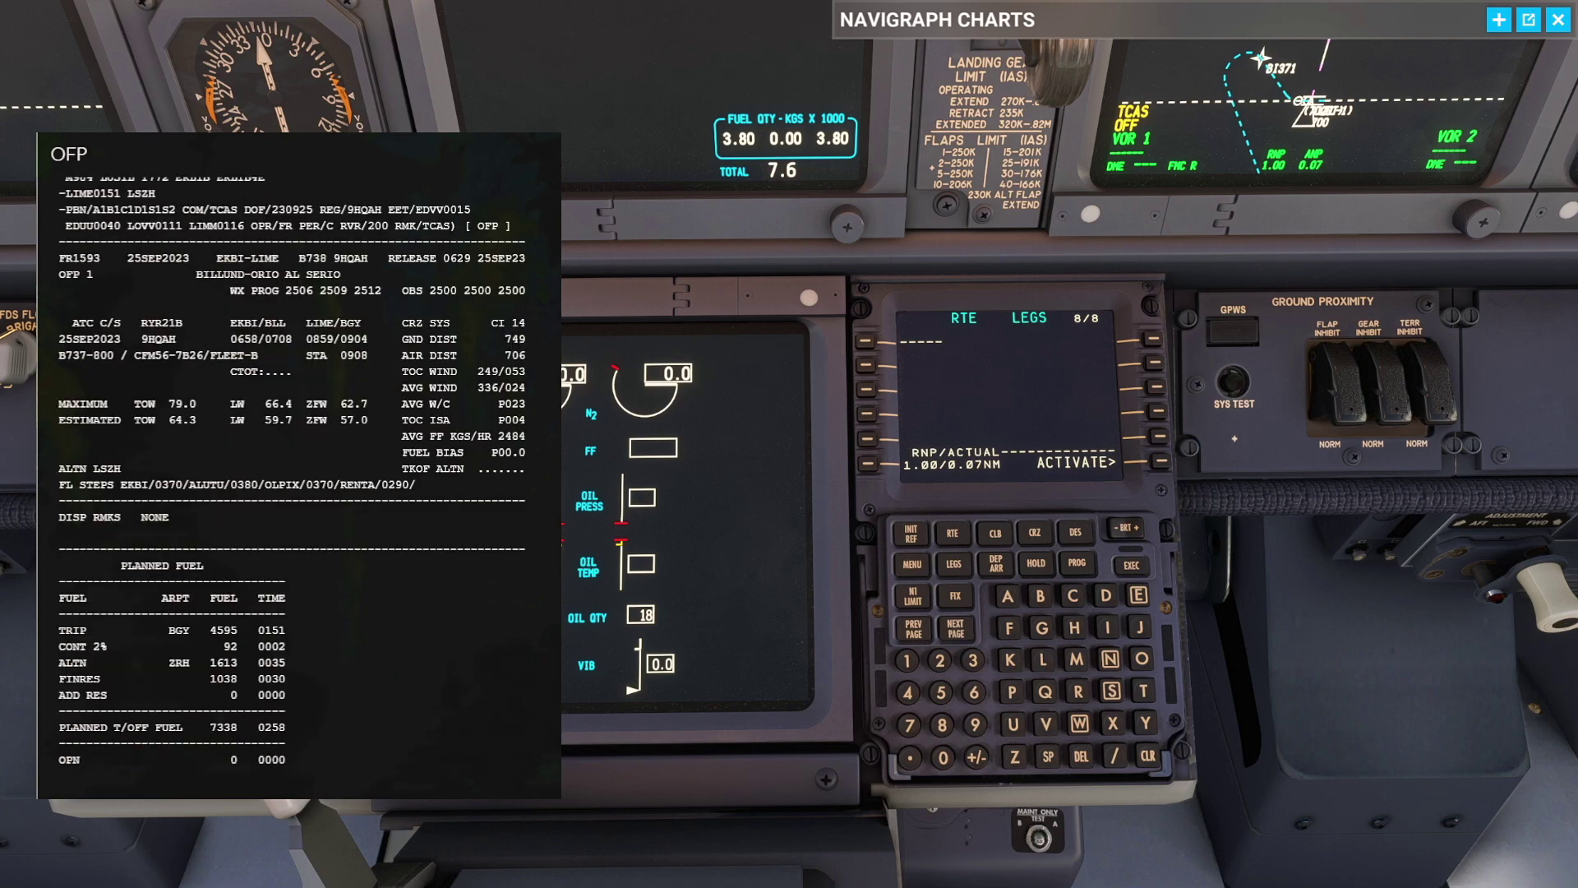
scroll(299, 468, down, 3)
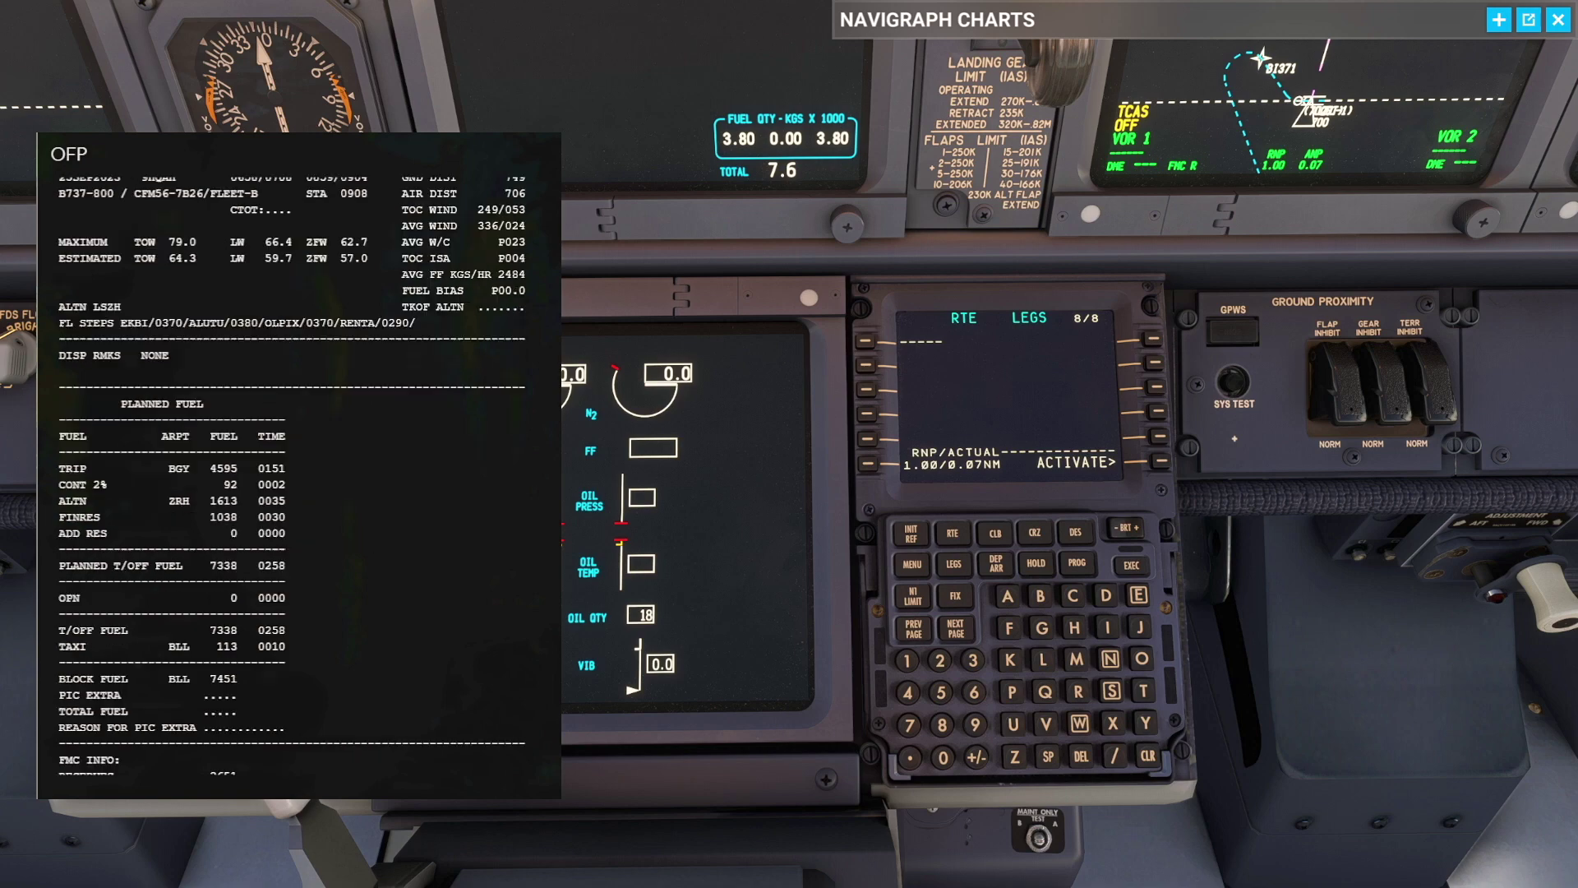
scroll(298, 469, down, 6)
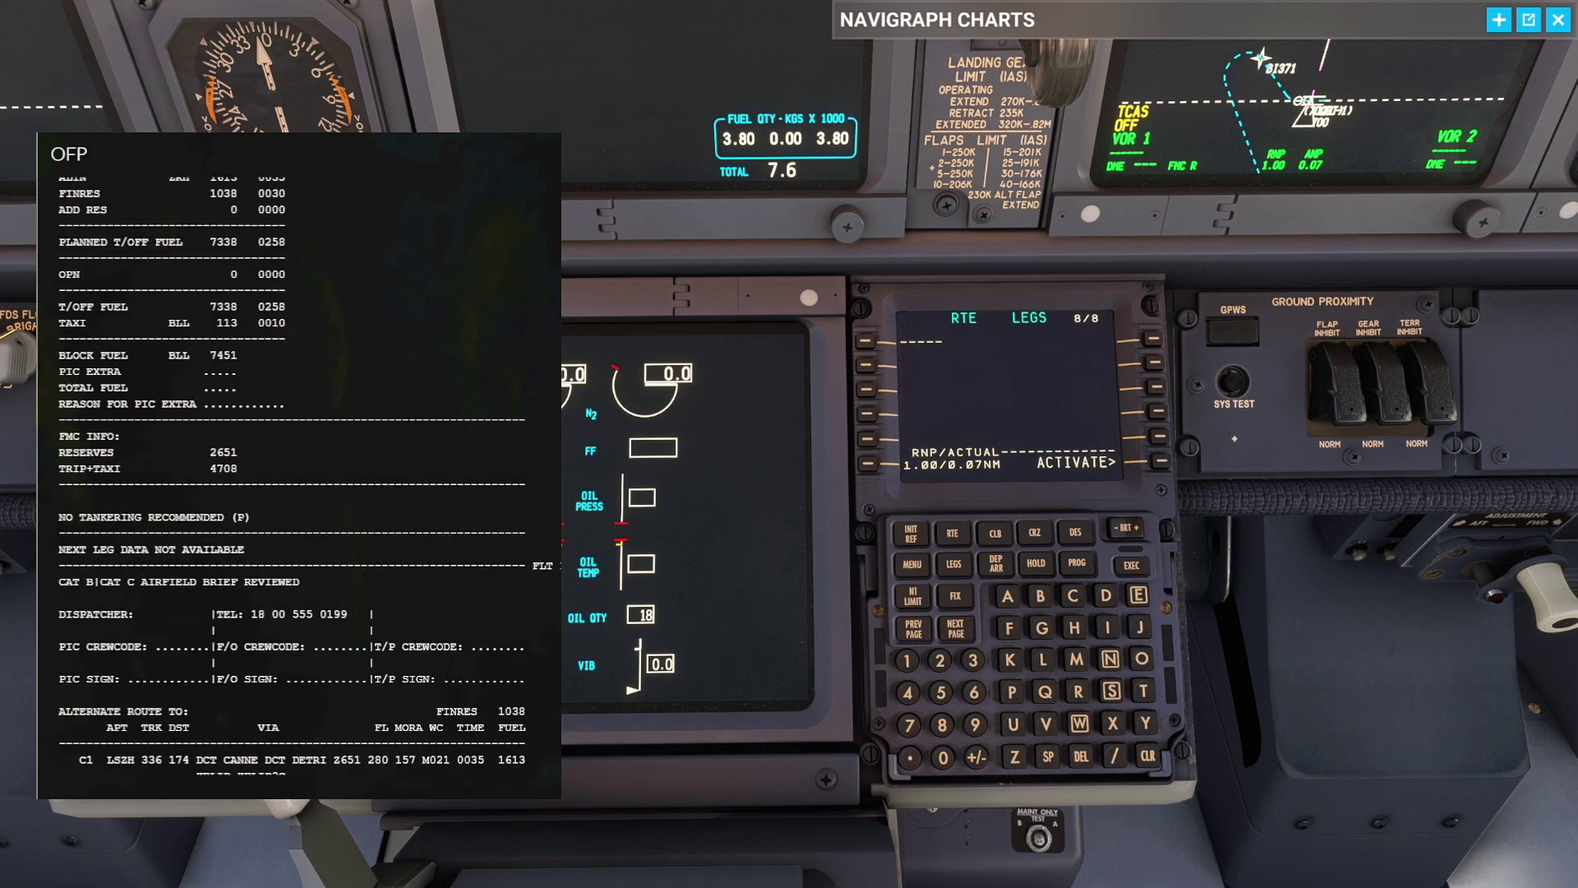
Step: Set a speed restriction of 220B/ at BI371 on the first legs page and activate the route
click(954, 564)
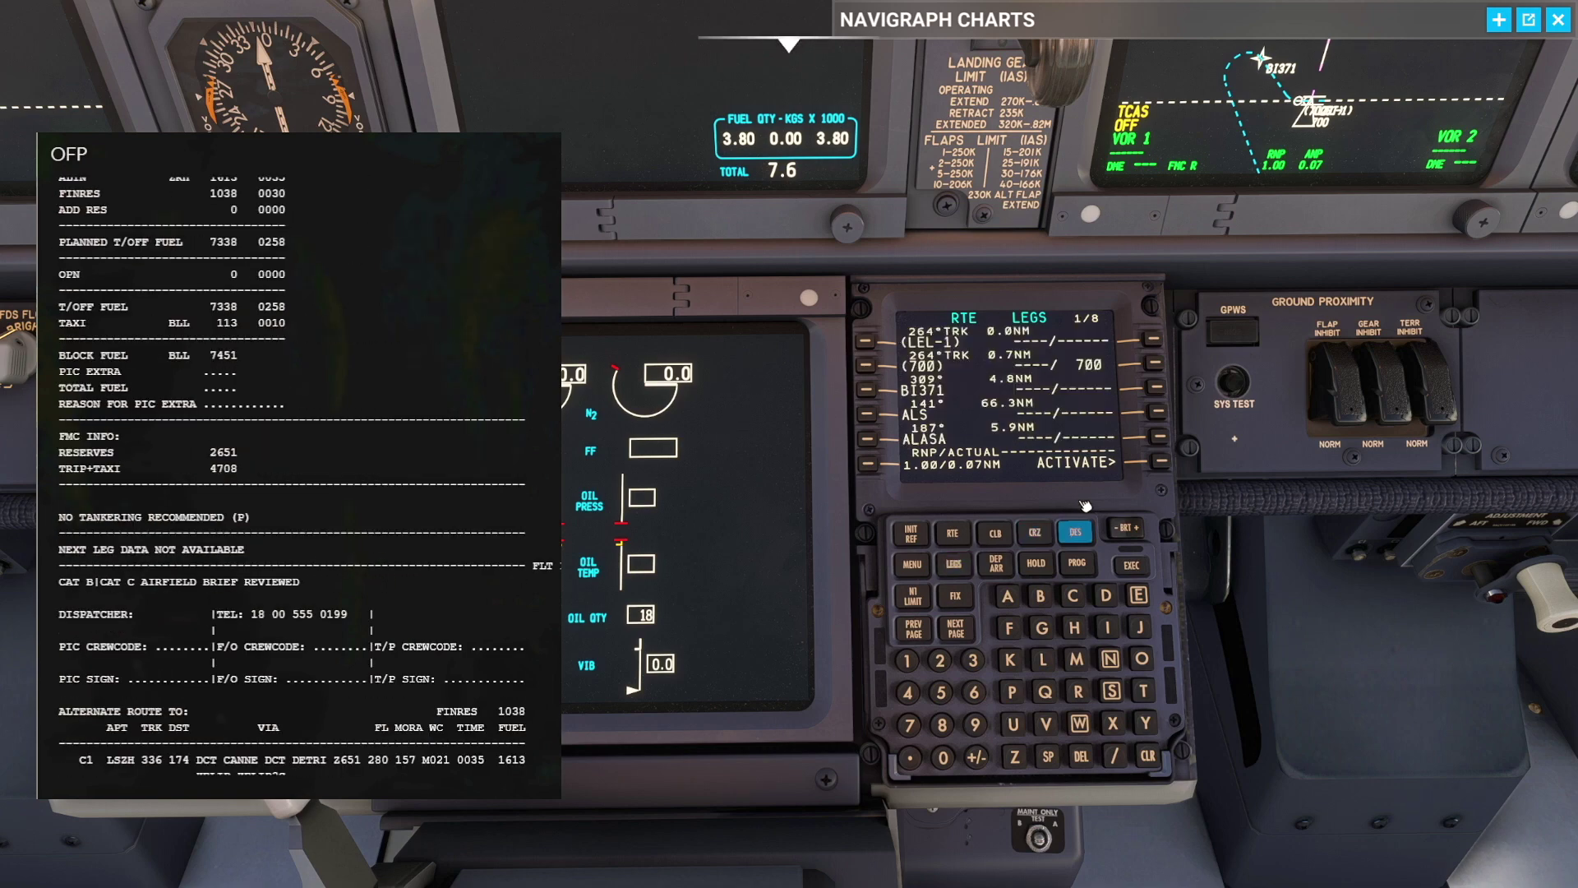
drag(1086, 545, 1161, 122)
click(909, 745)
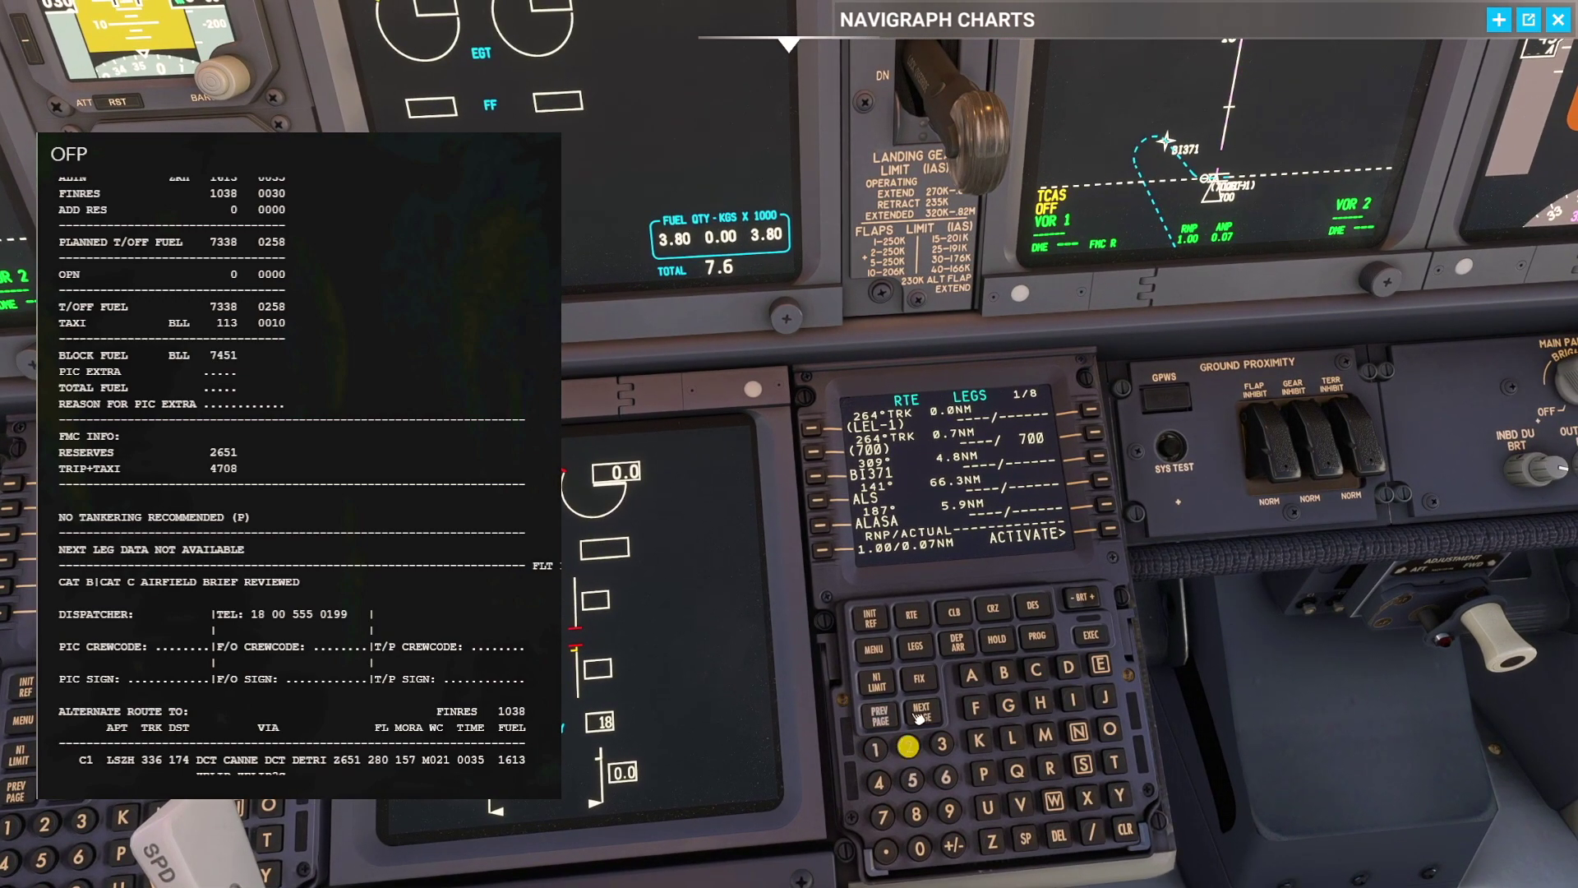
click(908, 746)
click(919, 848)
click(1002, 671)
click(1092, 831)
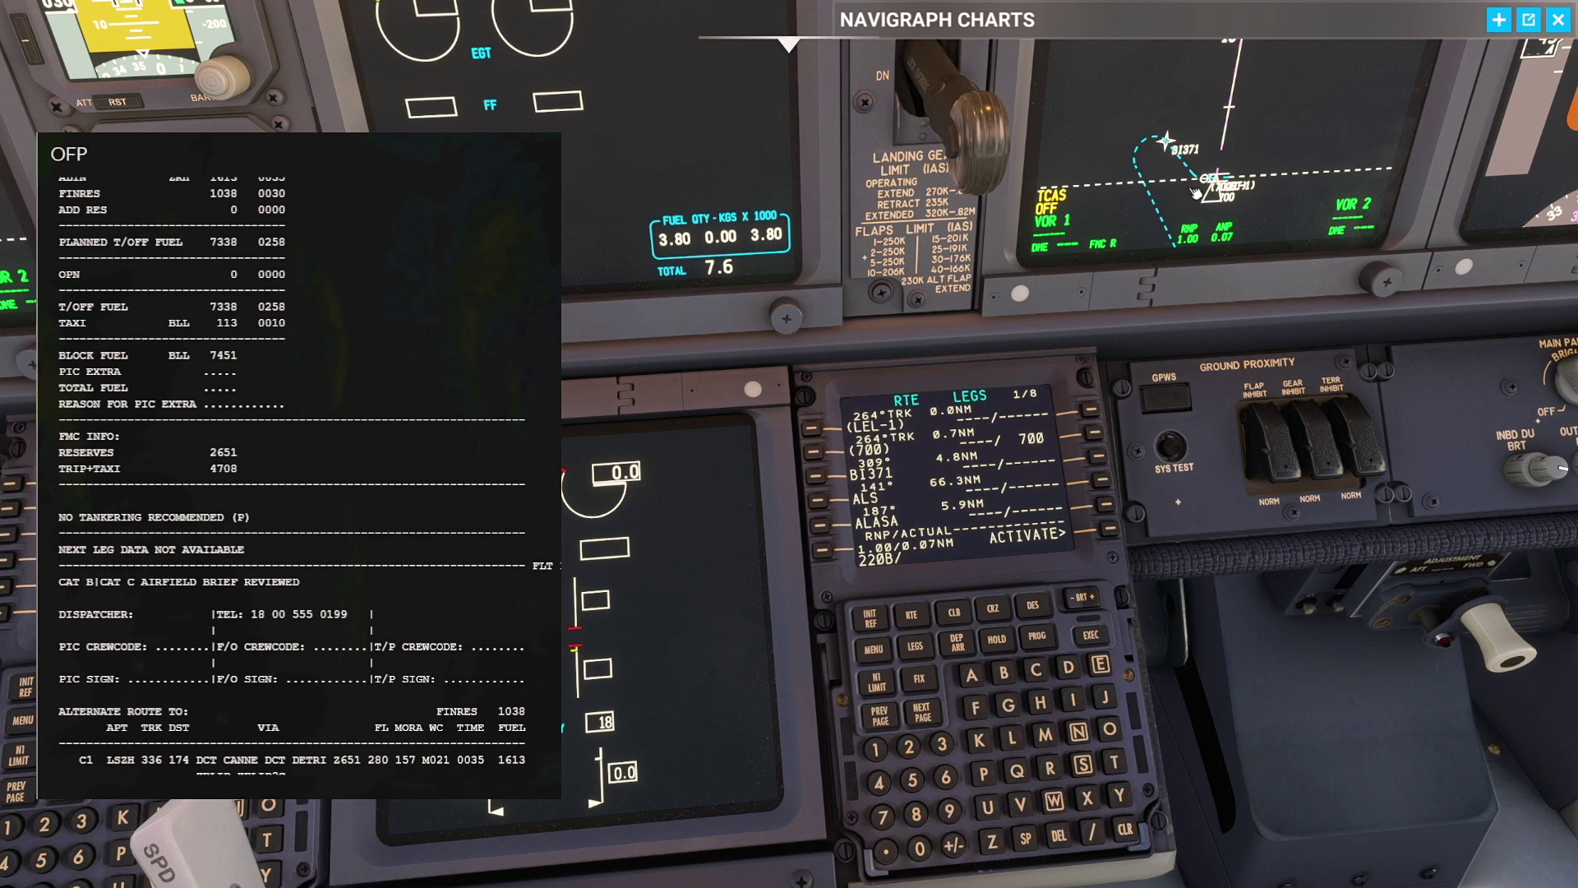
click(1098, 454)
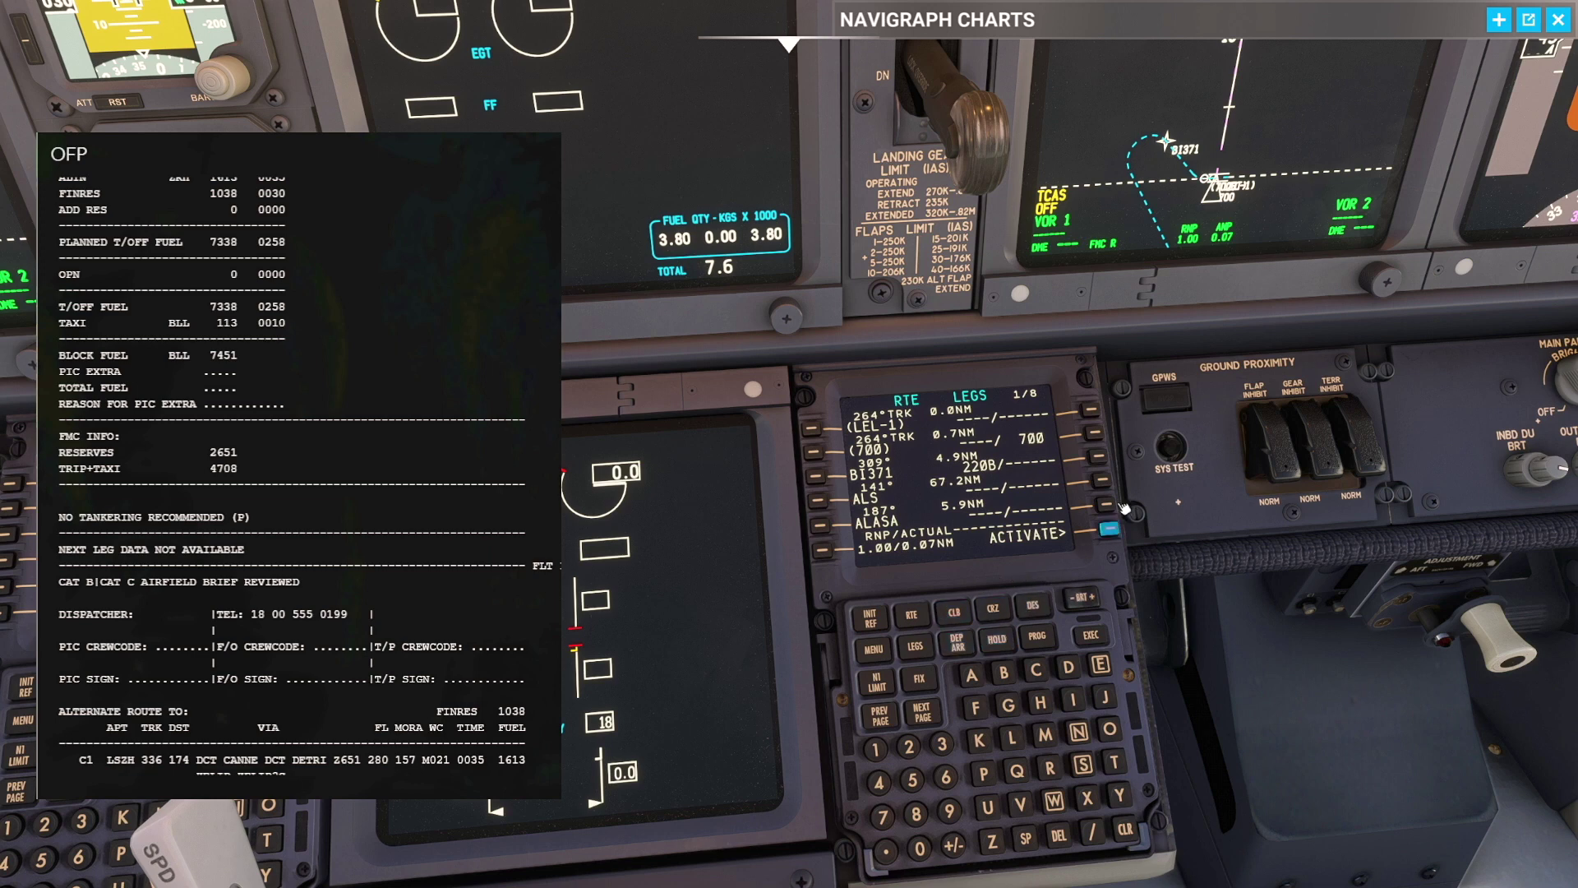
click(1108, 528)
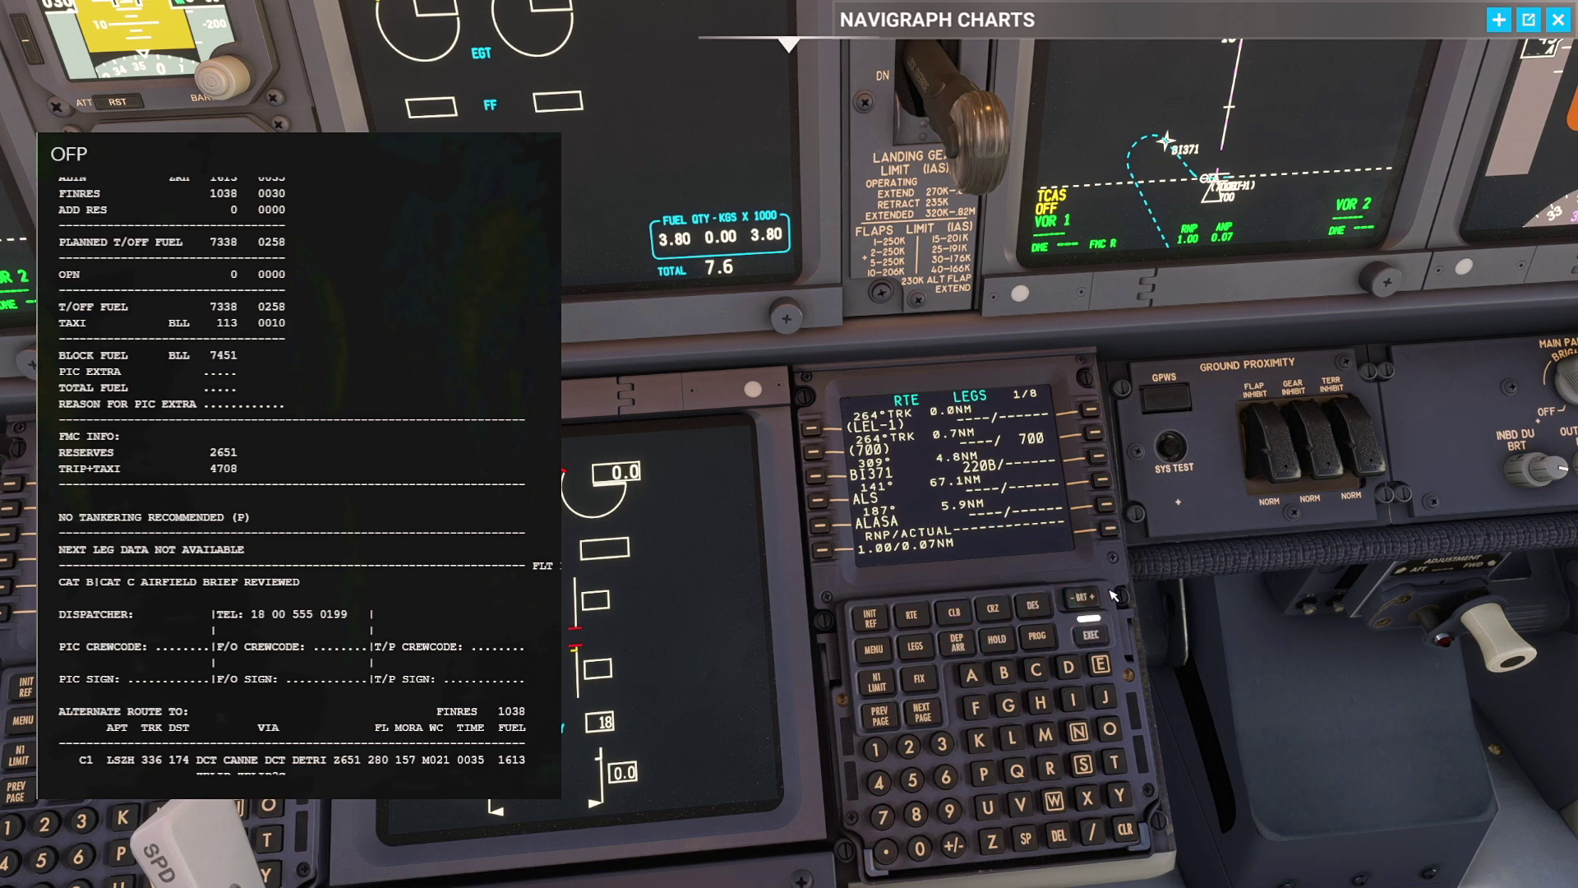
Step: Execute the activated route and enter the OFP's cost index of 14 on the performance initialisation page
click(1090, 634)
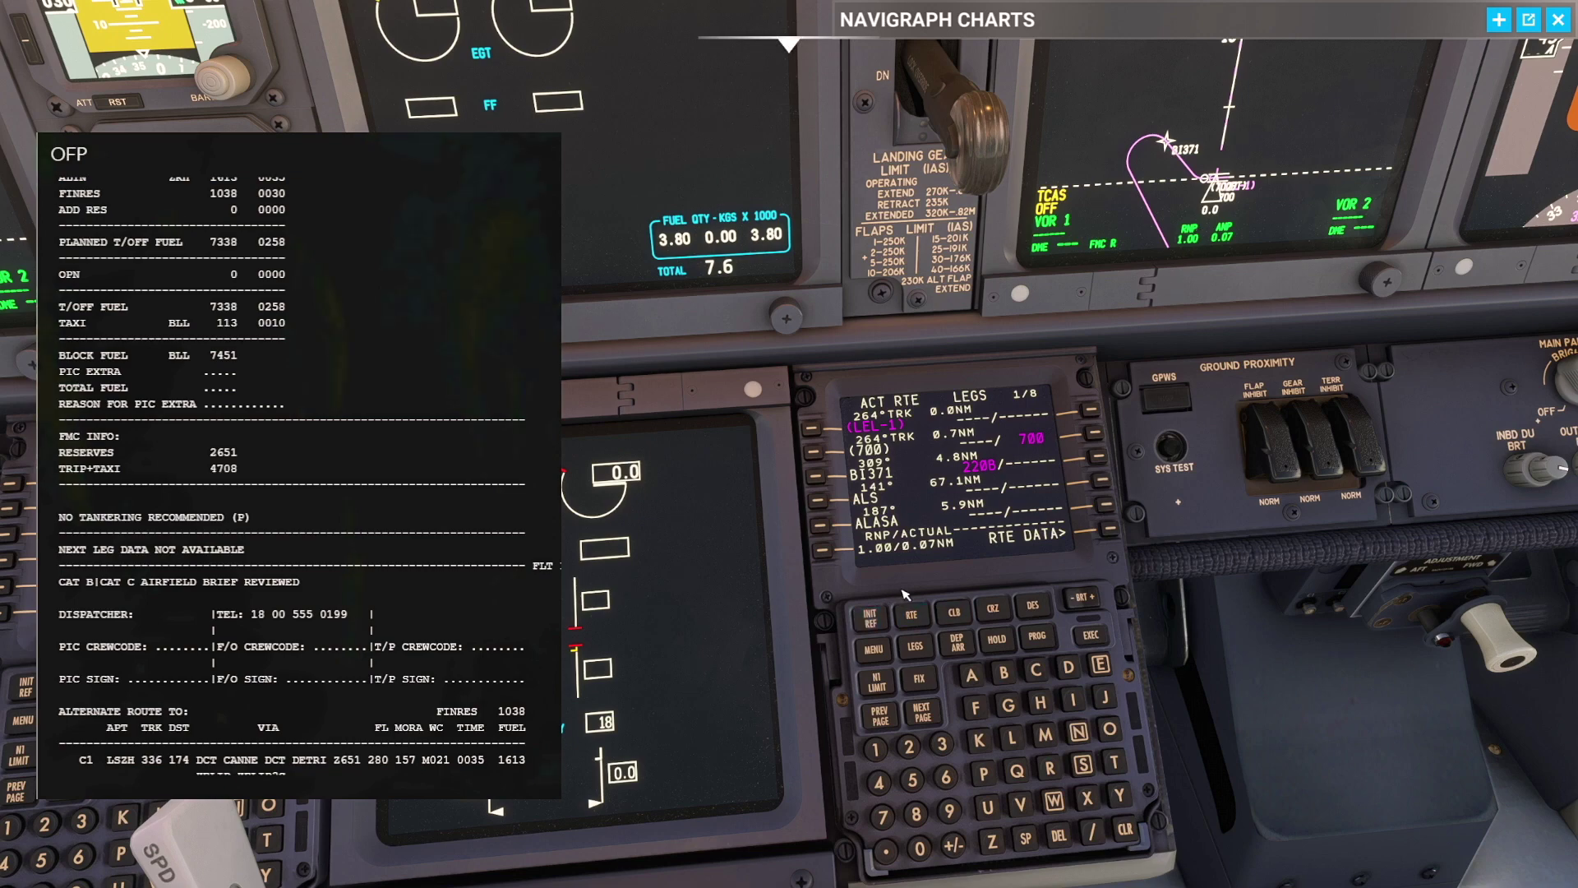
click(870, 619)
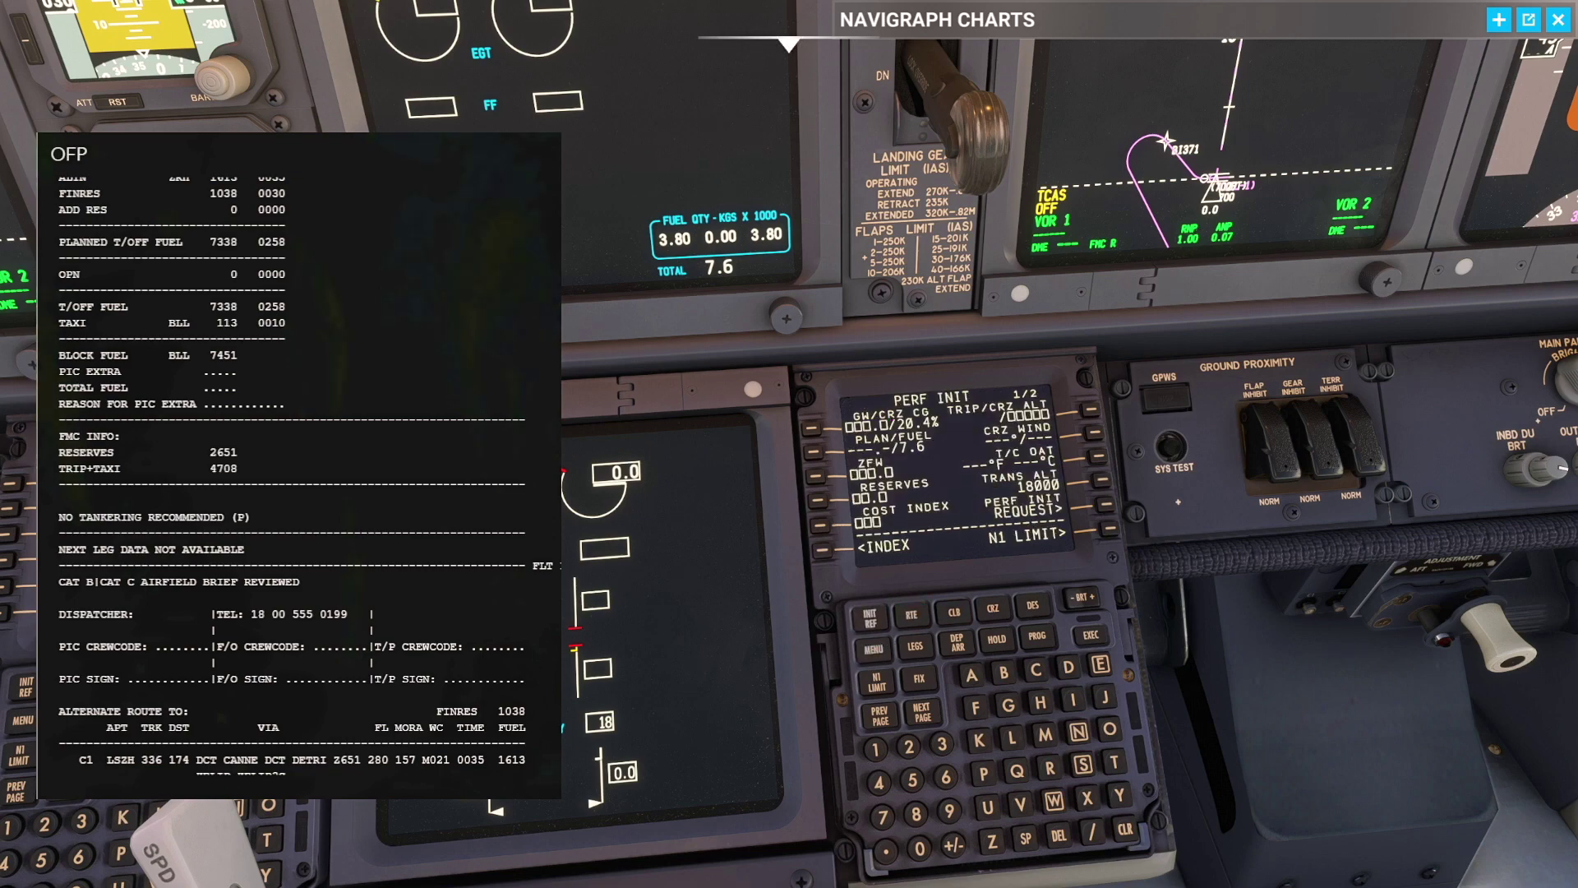
scroll(454, 536, up, 6)
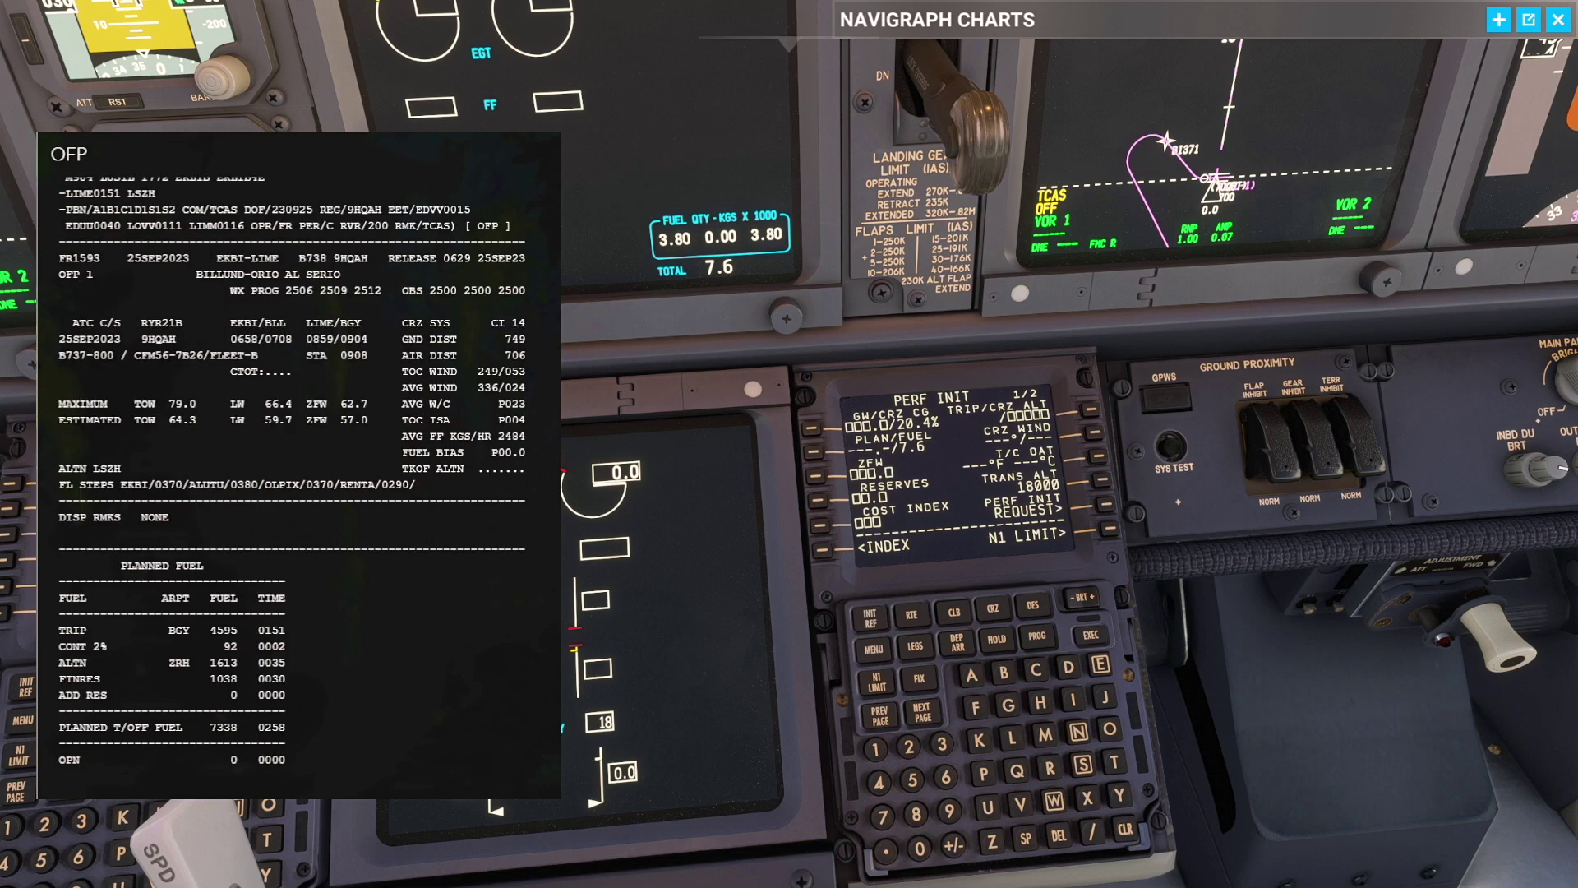
click(876, 748)
click(879, 781)
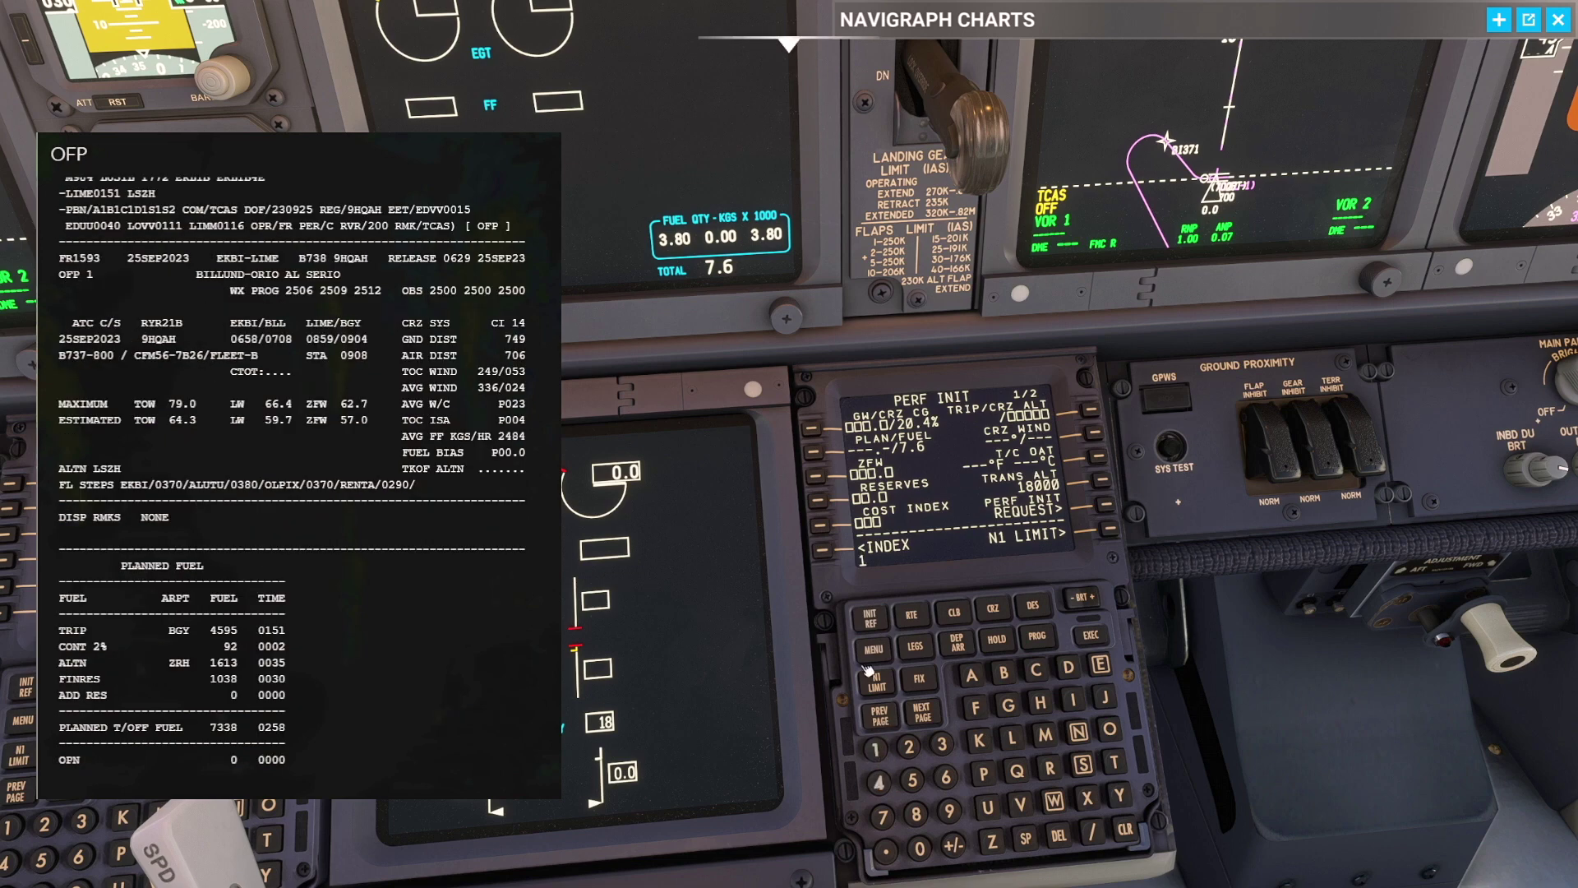
click(828, 506)
Step: Enter fuel reserves of 2.7 and a zero fuel weight of 57.0 from the OFP on the PERF INIT page
scroll(239, 618, down, 5)
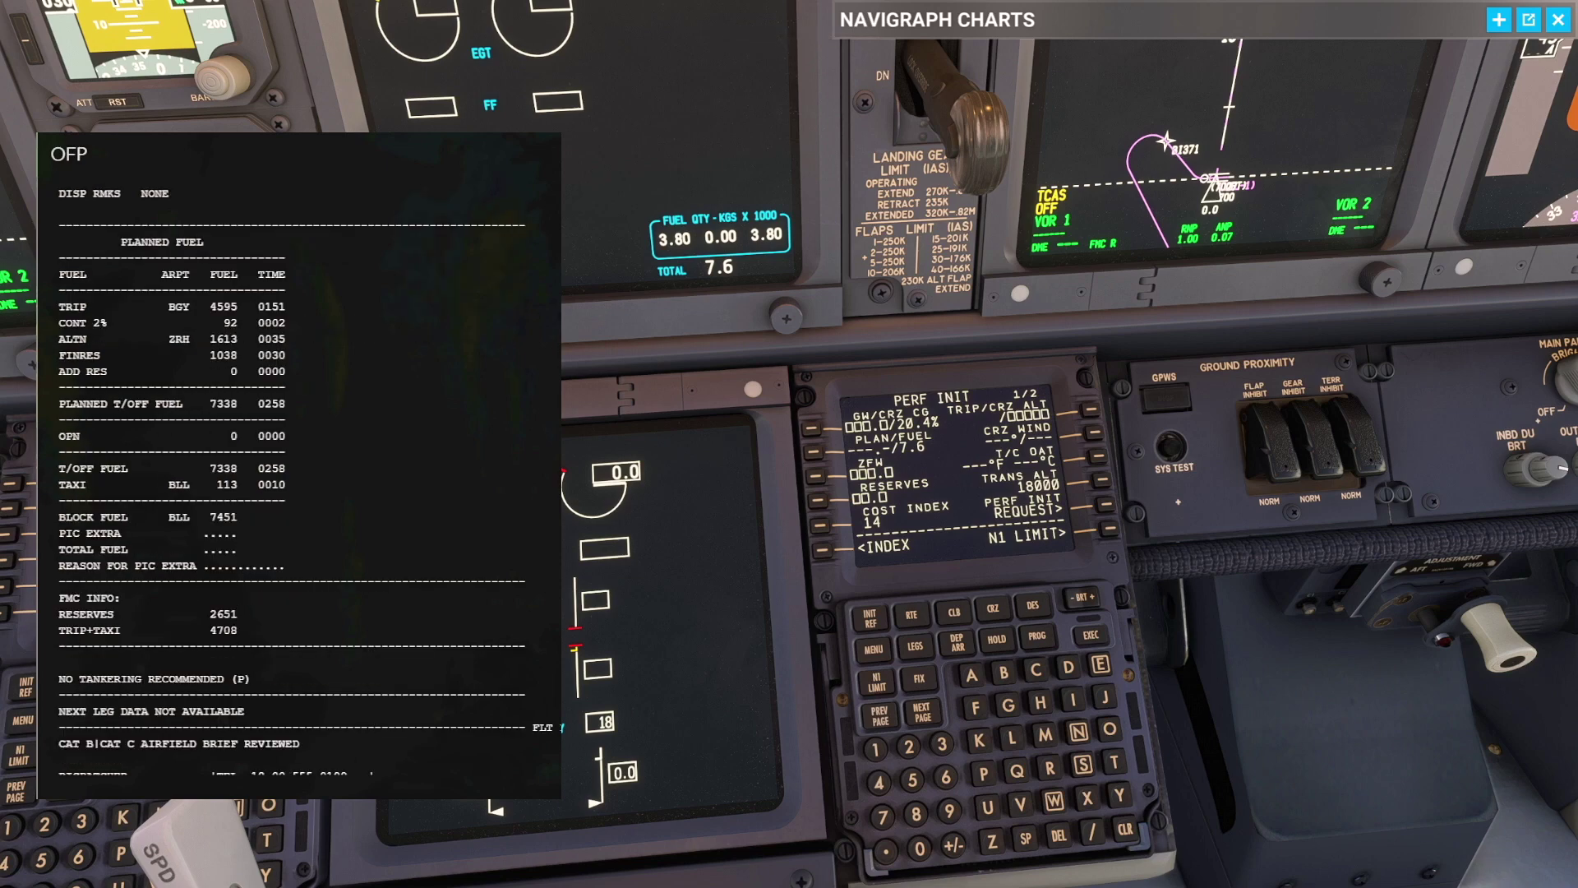
click(908, 745)
click(885, 852)
click(883, 814)
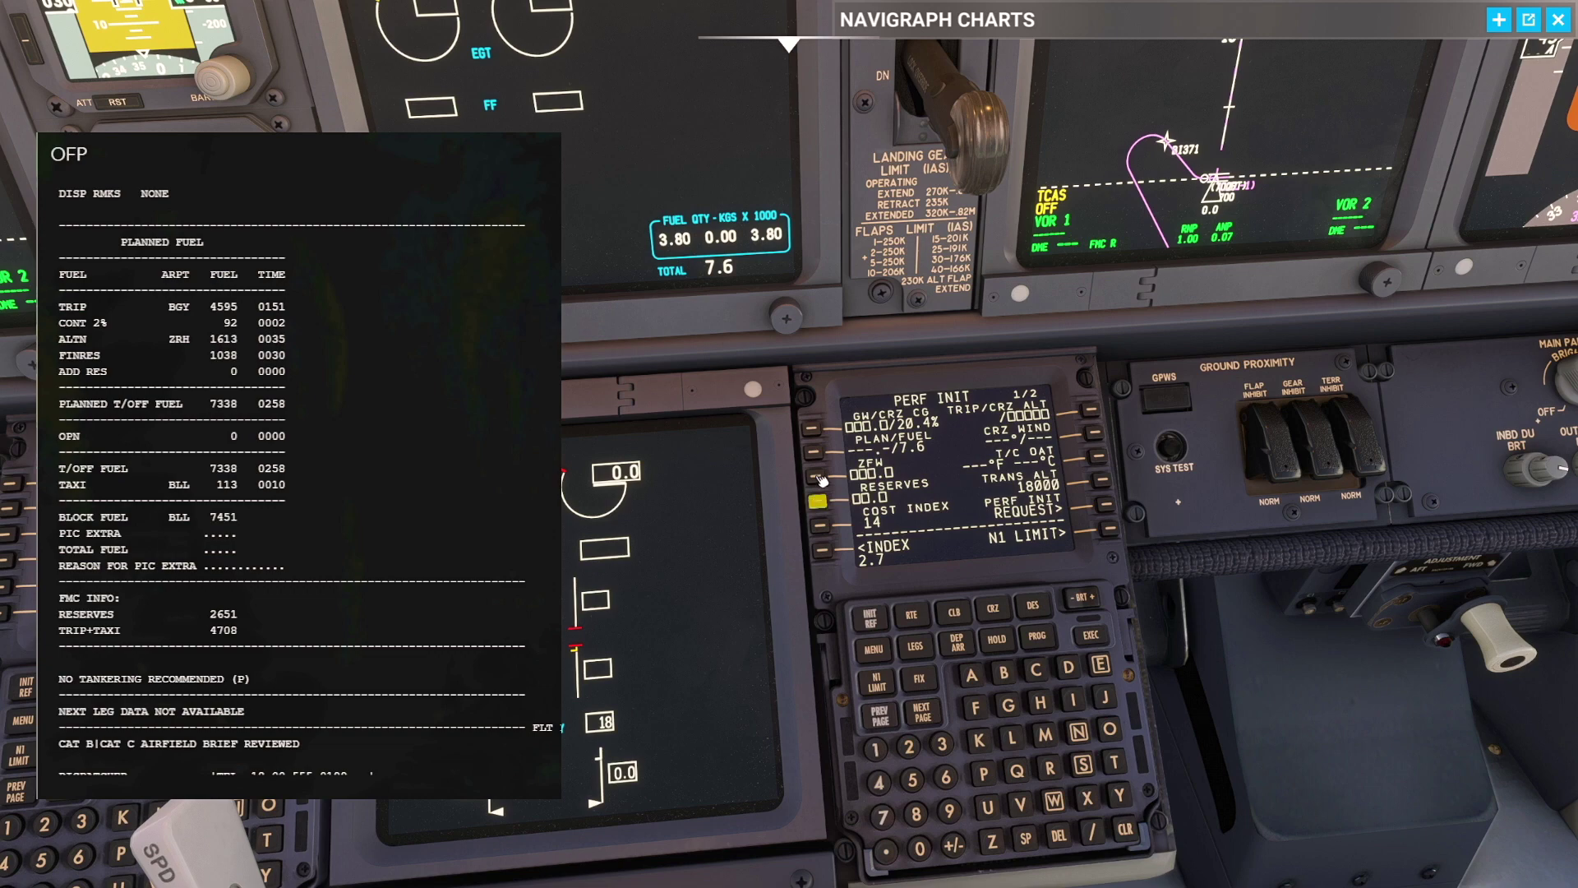
click(817, 501)
scroll(238, 534, up, 5)
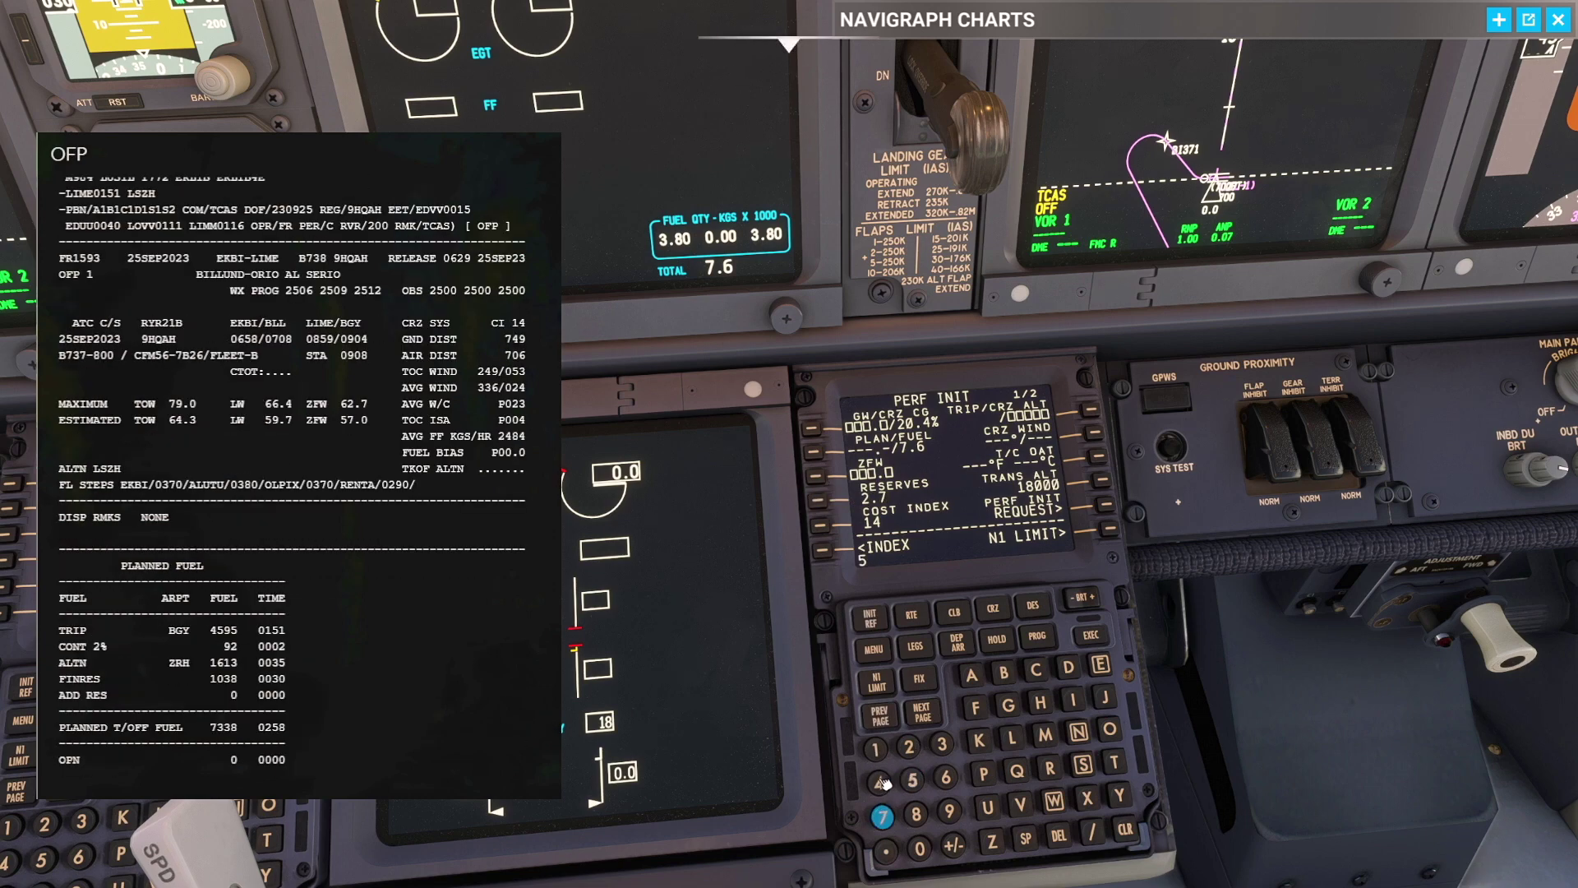
click(815, 476)
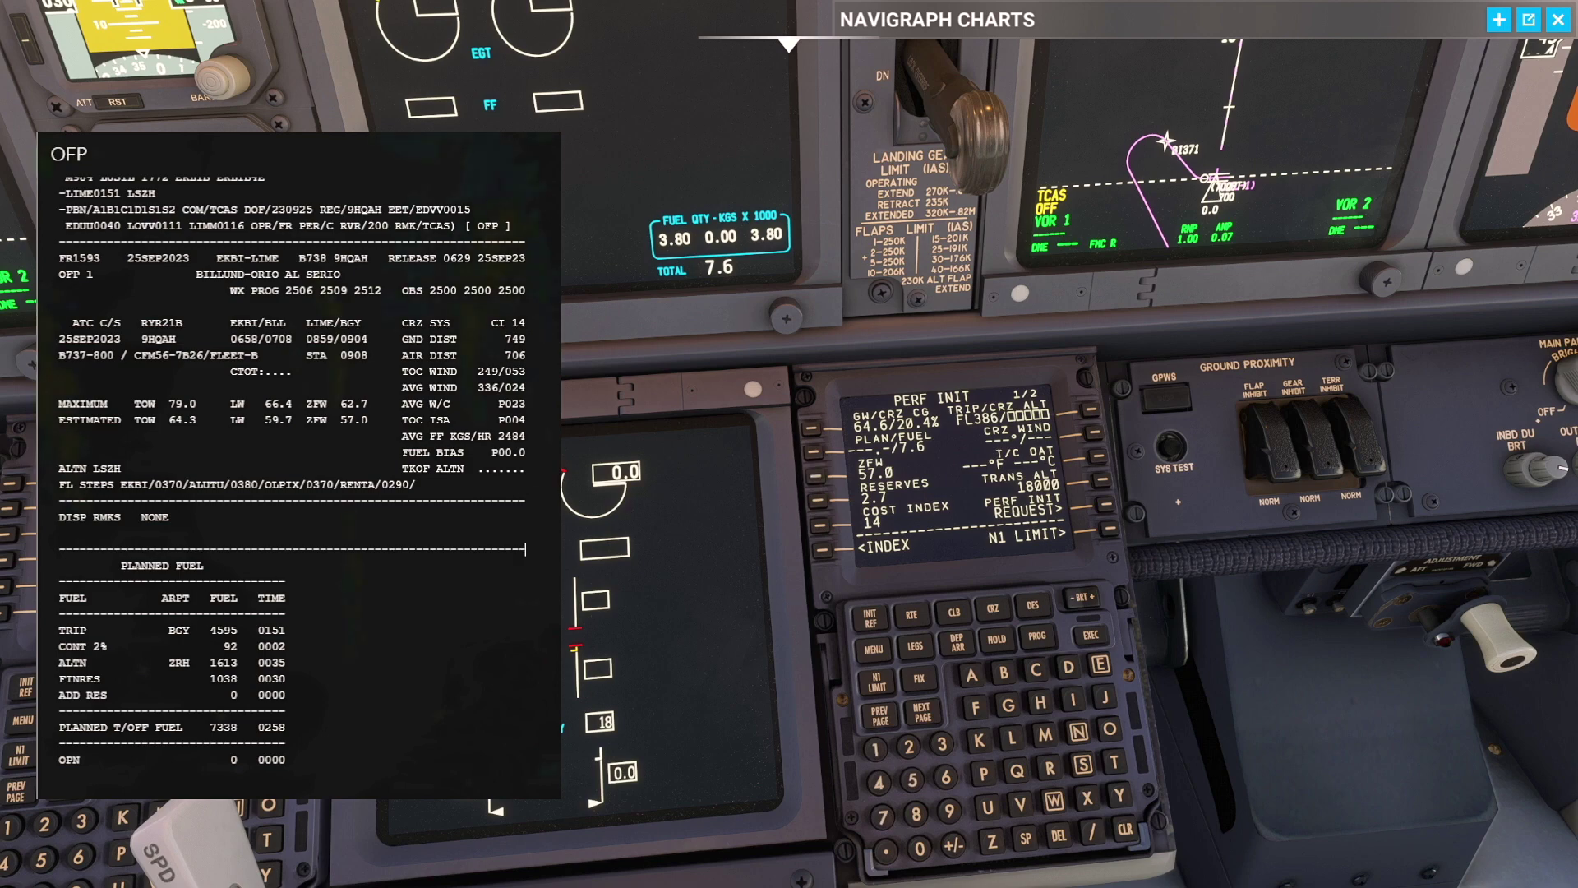
Step: Look up the initial flight level in the ATC flight plan and set the cruise altitude to FL370
scroll(526, 548, up, 3)
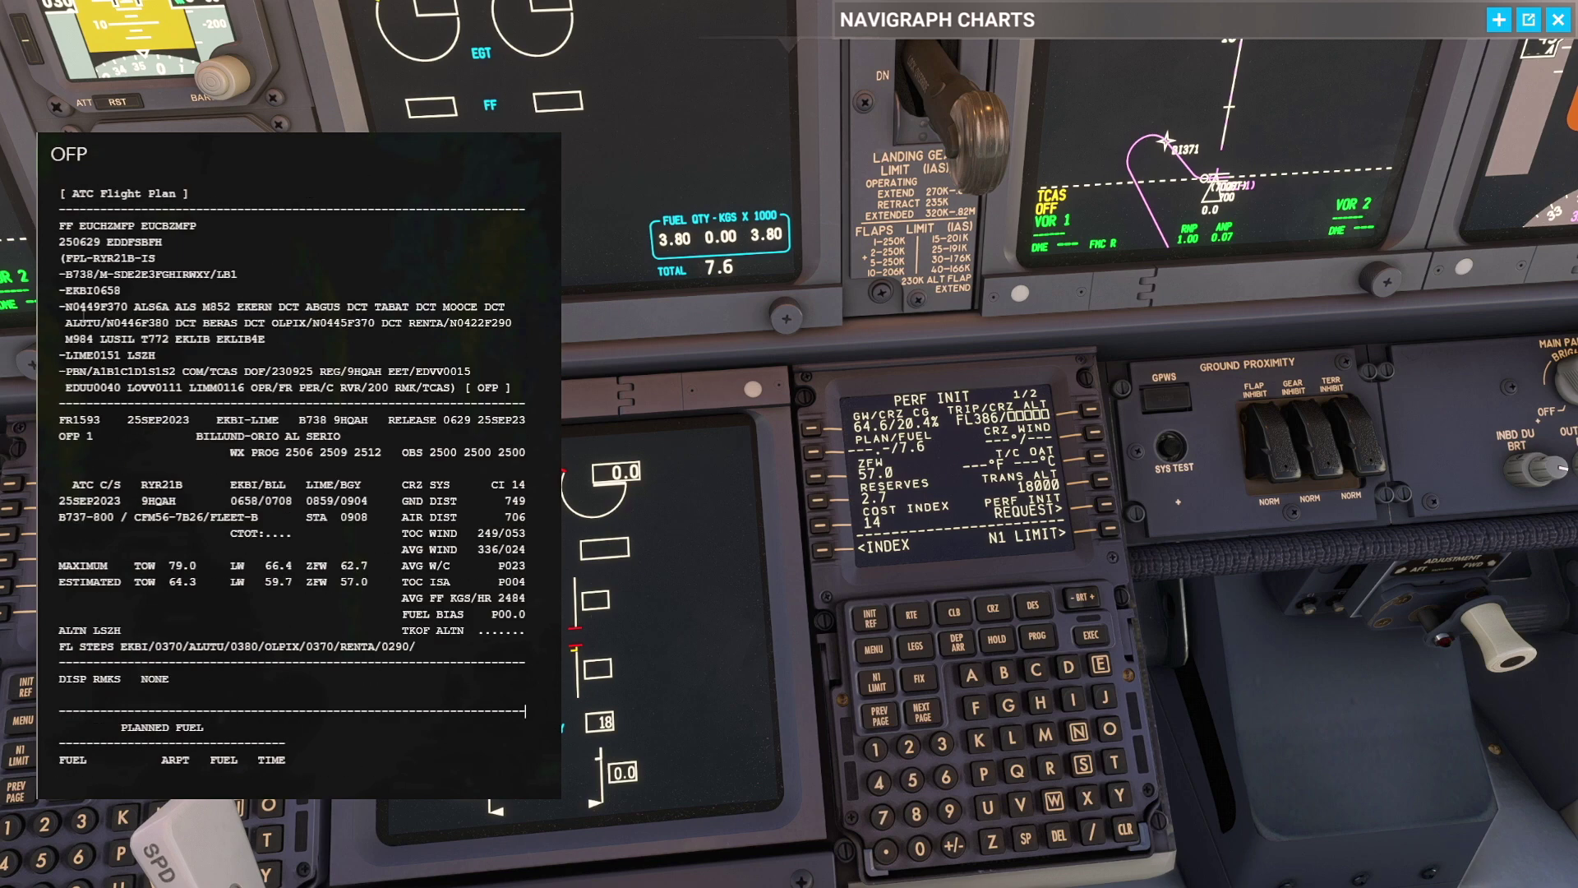
drag(101, 307, 132, 307)
click(942, 744)
click(881, 815)
click(920, 847)
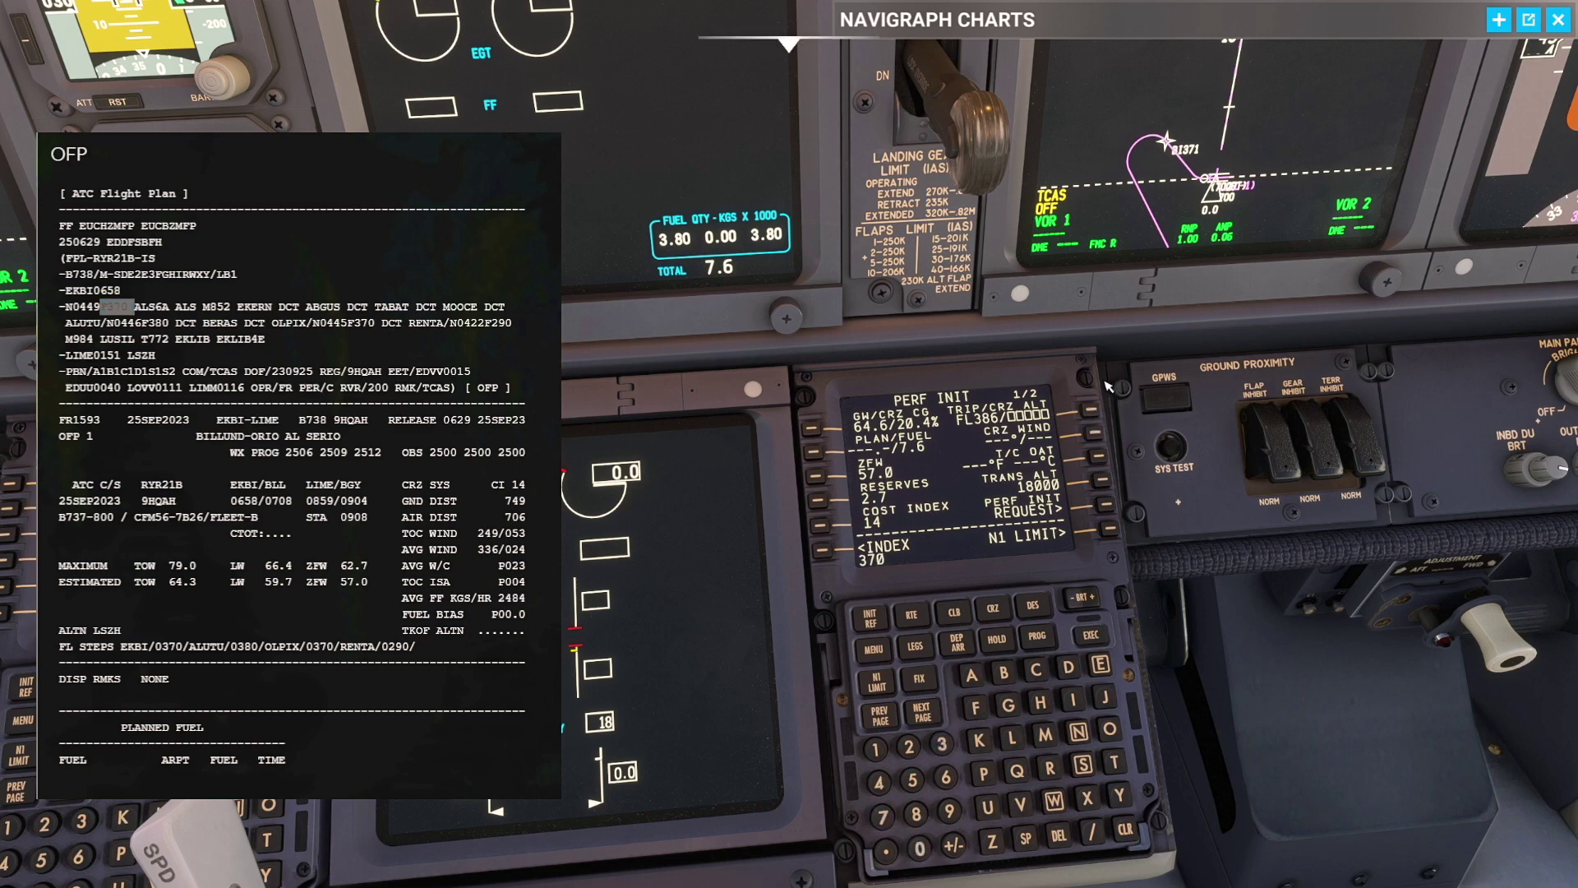
click(1091, 410)
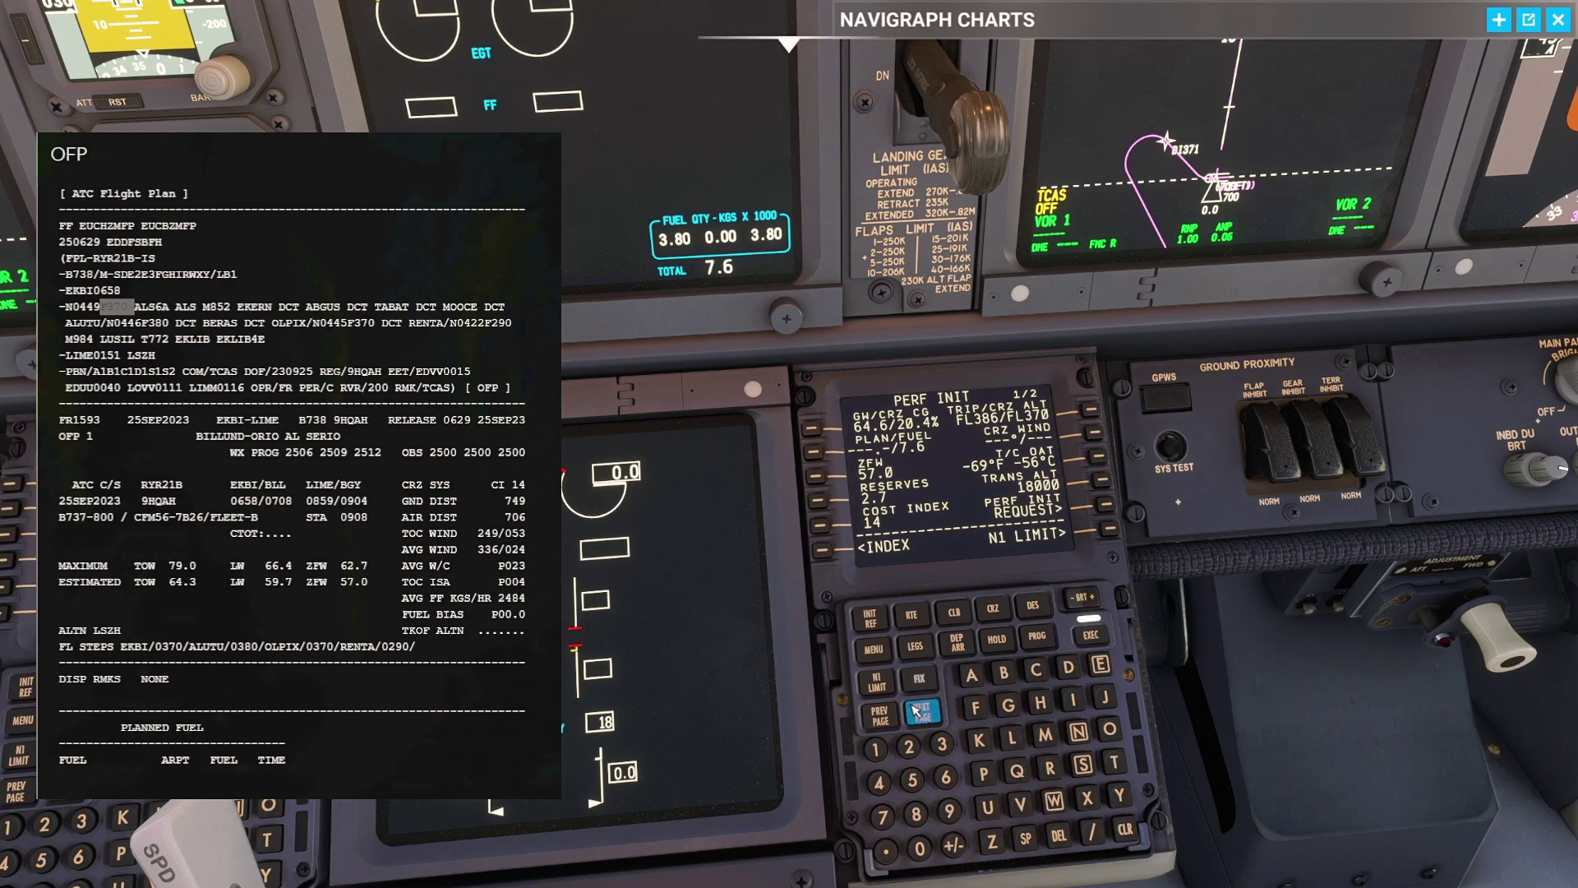
Step: Set the cruise wind to 249/53 on the PERF INIT page
click(908, 746)
click(879, 782)
click(948, 811)
click(1092, 831)
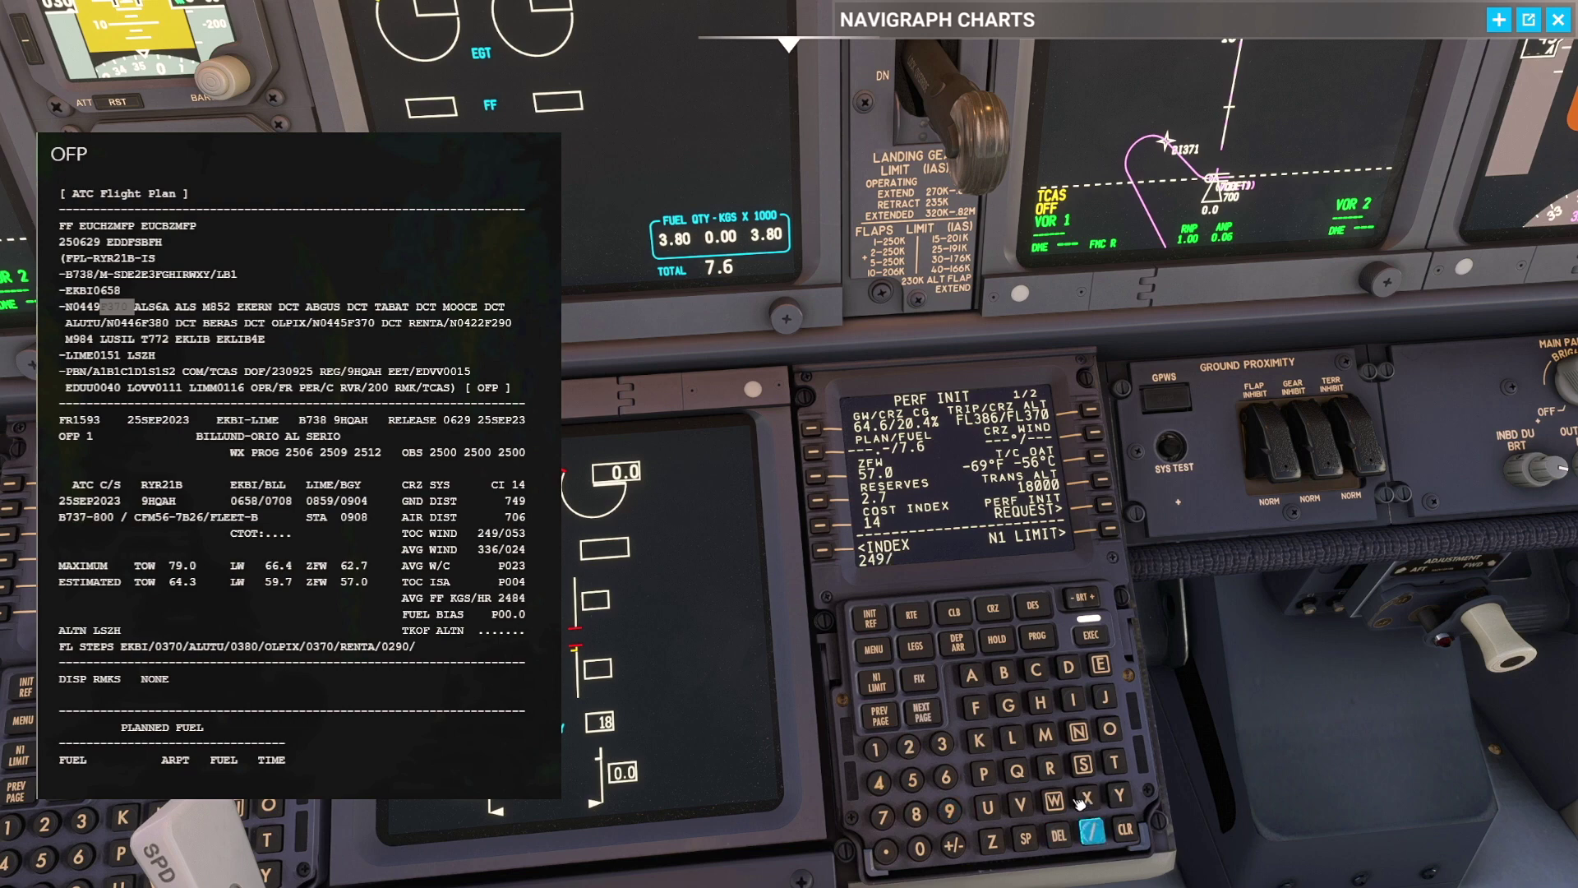
click(913, 779)
click(942, 743)
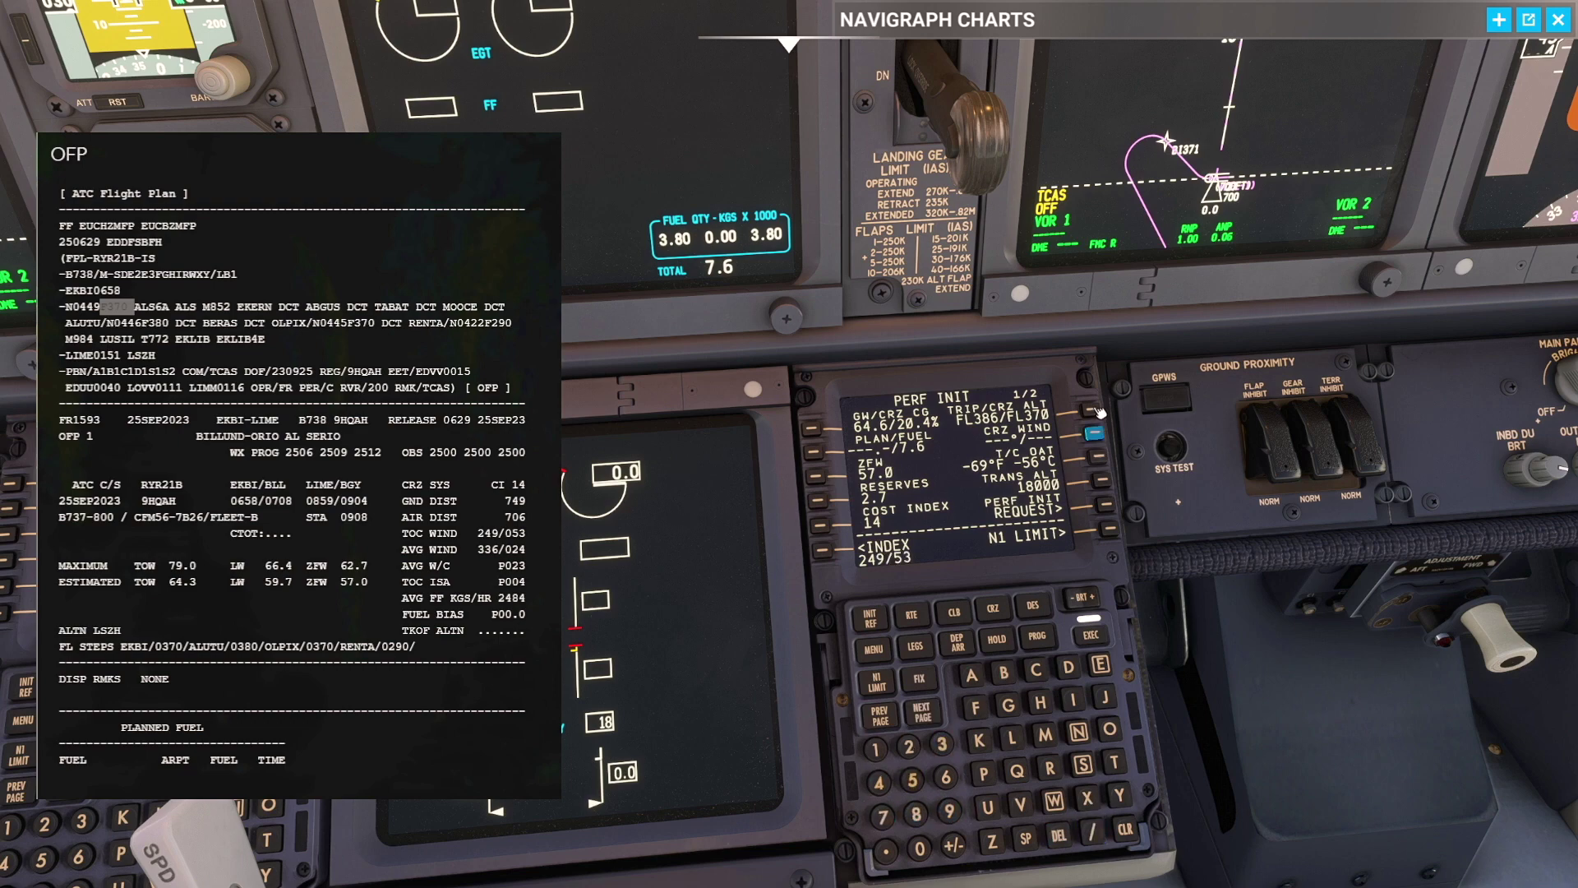
click(1091, 432)
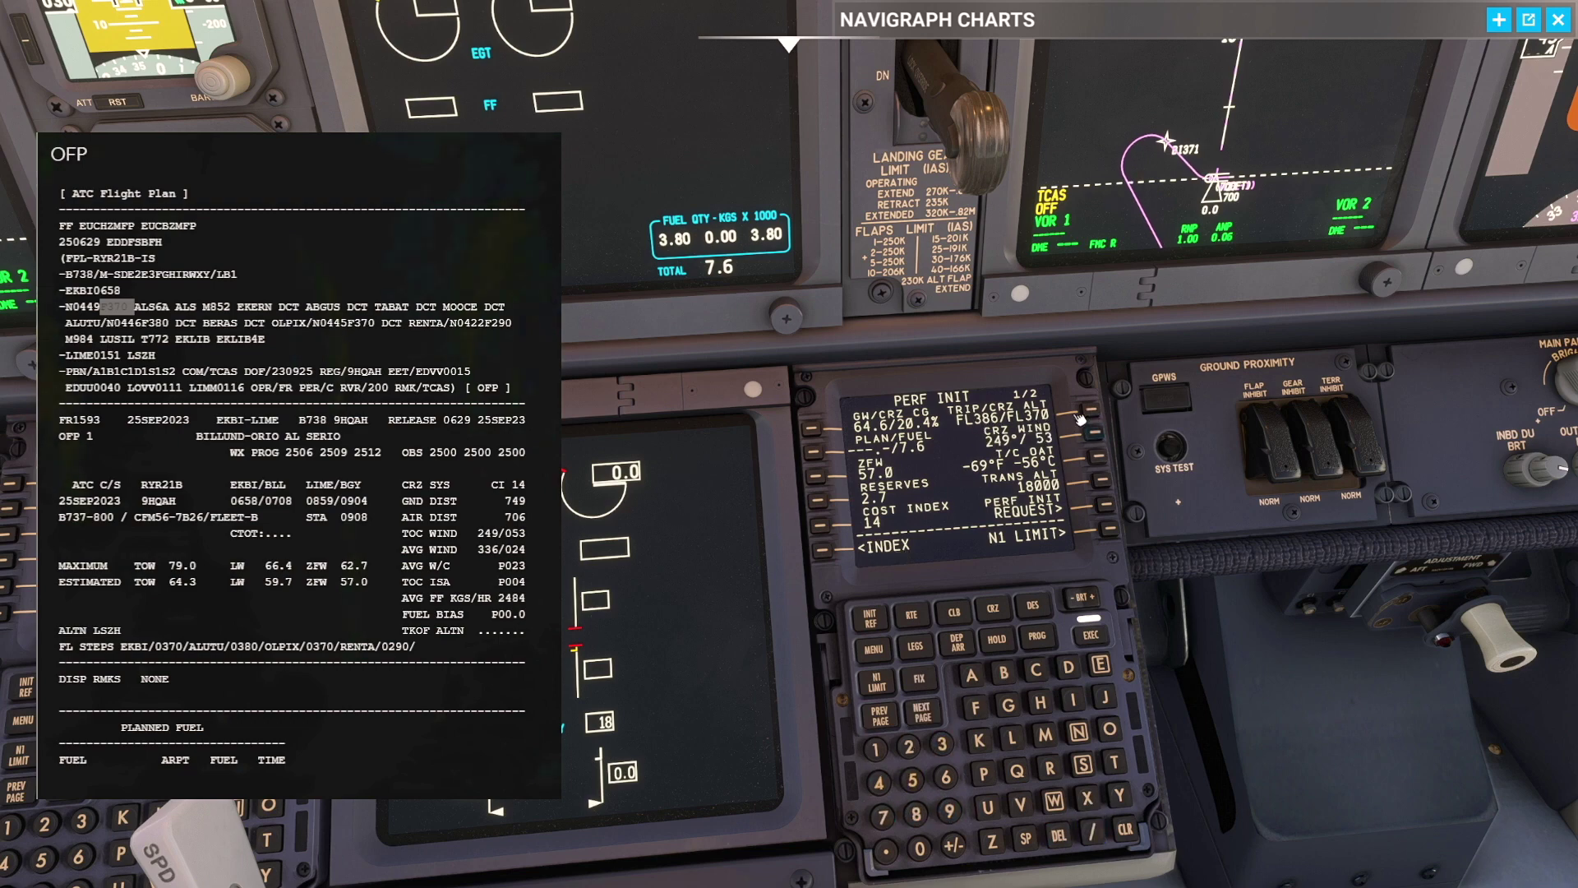
Step: Set the transition altitude to 5001, execute the performance data and clear the scratchpad message
click(913, 780)
click(919, 849)
click(920, 848)
click(919, 848)
click(1125, 828)
click(876, 749)
click(1102, 480)
click(1090, 635)
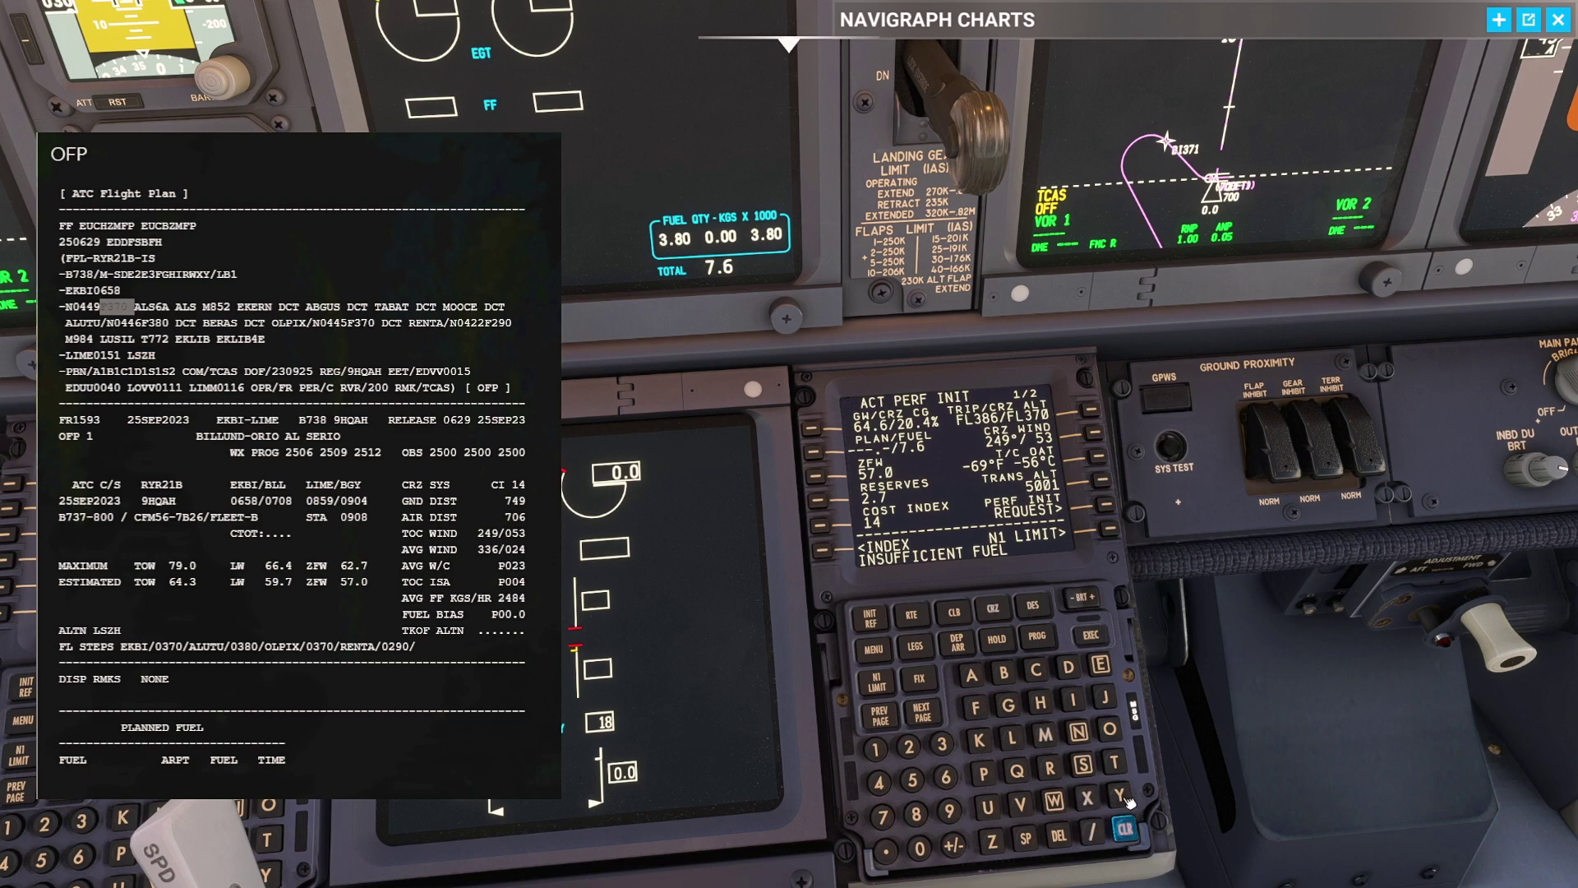
click(1124, 826)
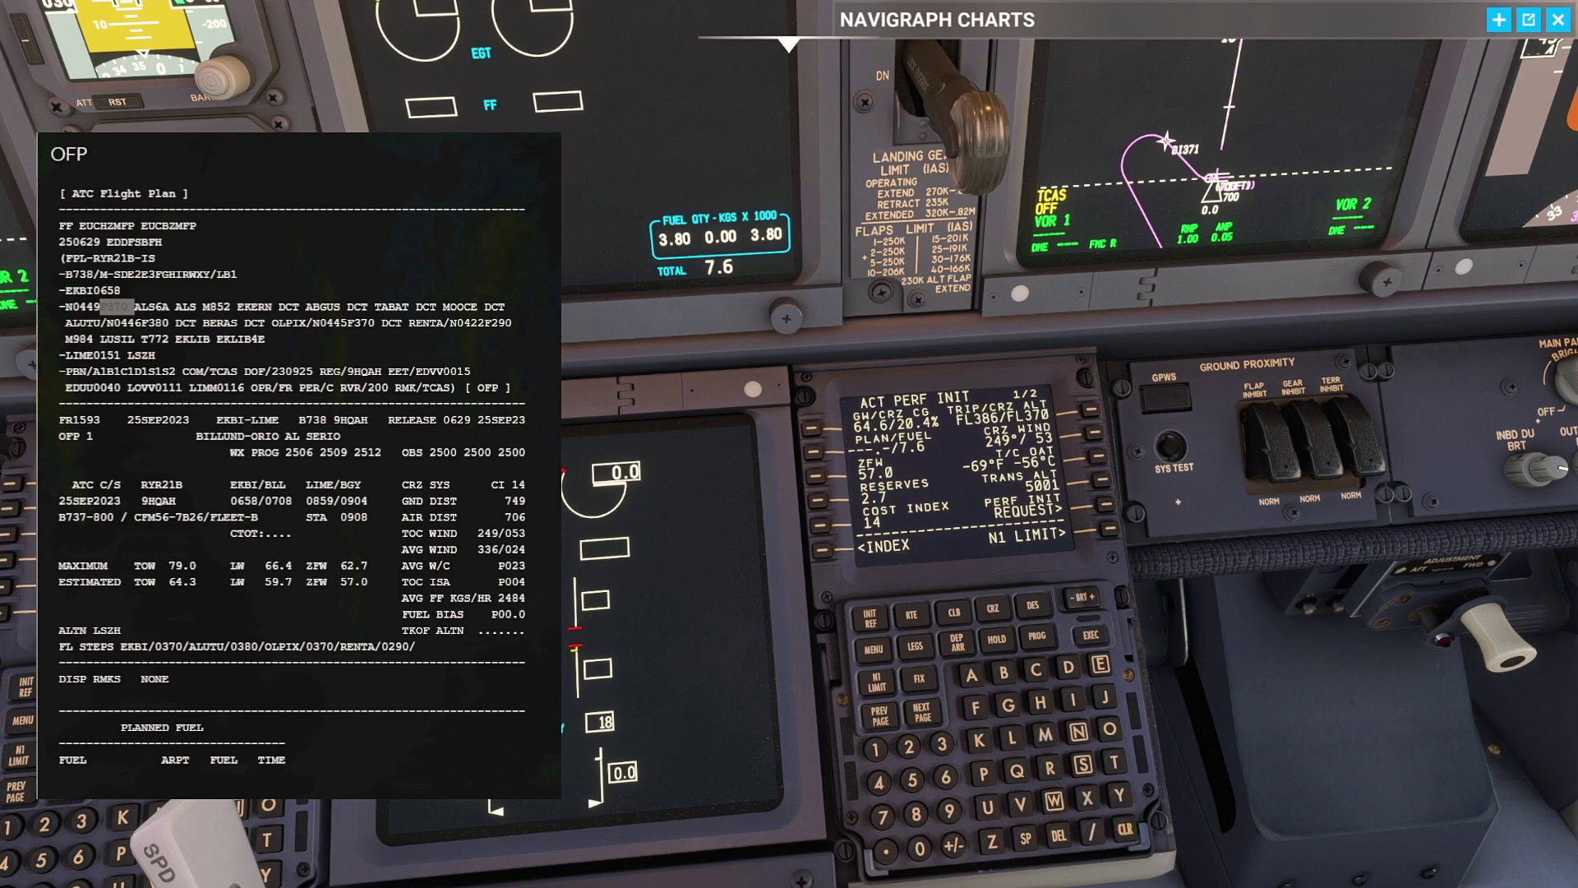
Step: Enter an outside air temperature of 13 °C for the N1 limit and set takeoff flaps to 5
click(1113, 516)
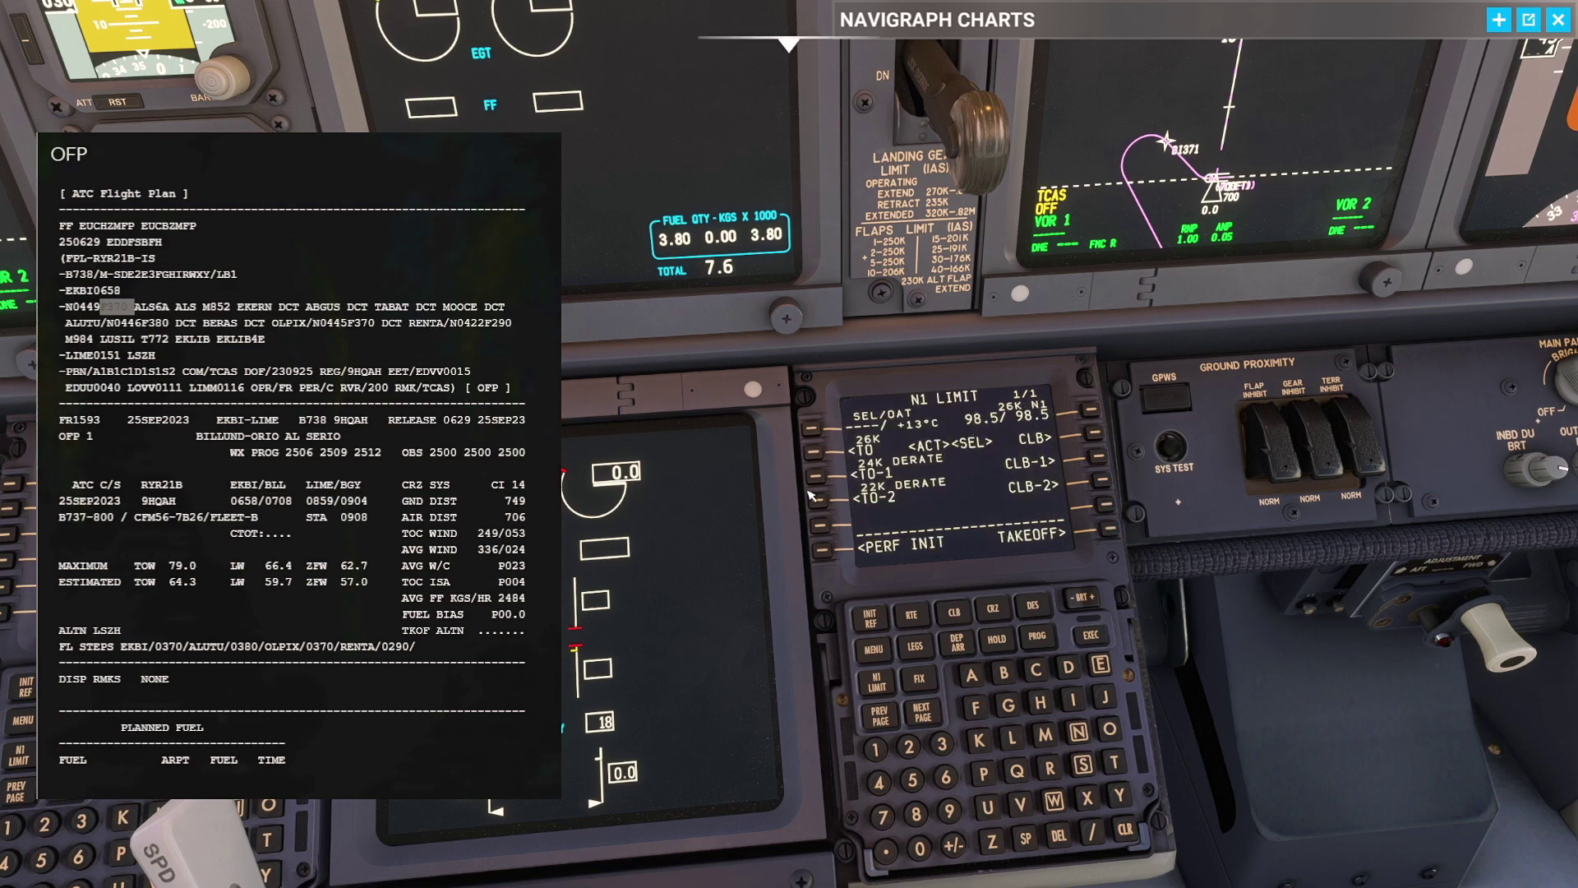
click(1092, 832)
click(875, 748)
click(942, 744)
click(812, 428)
click(1109, 529)
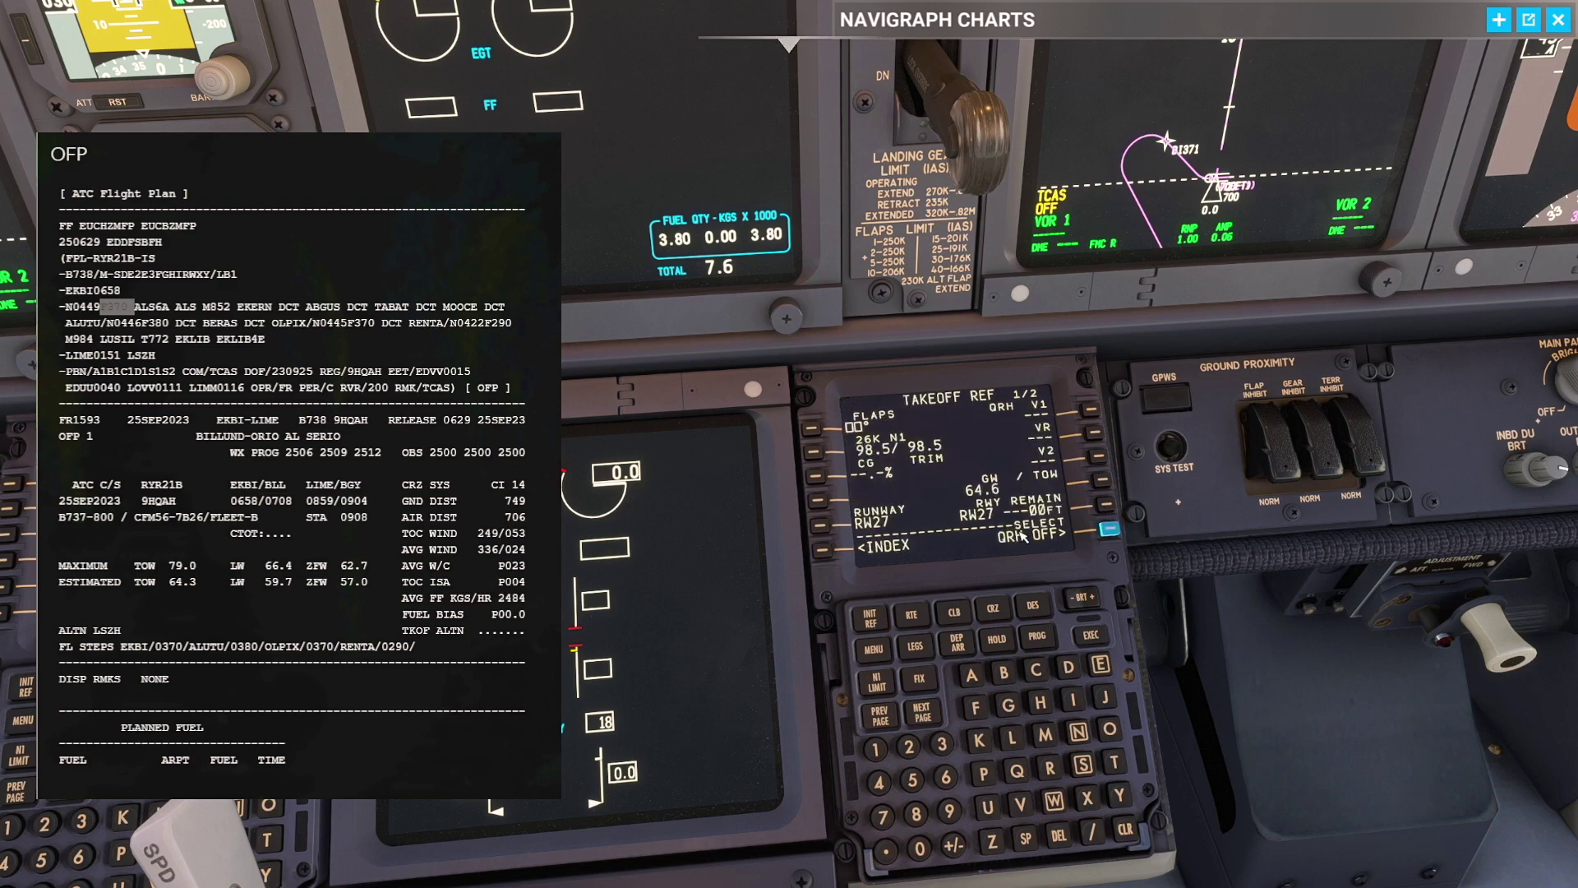
click(911, 779)
click(812, 427)
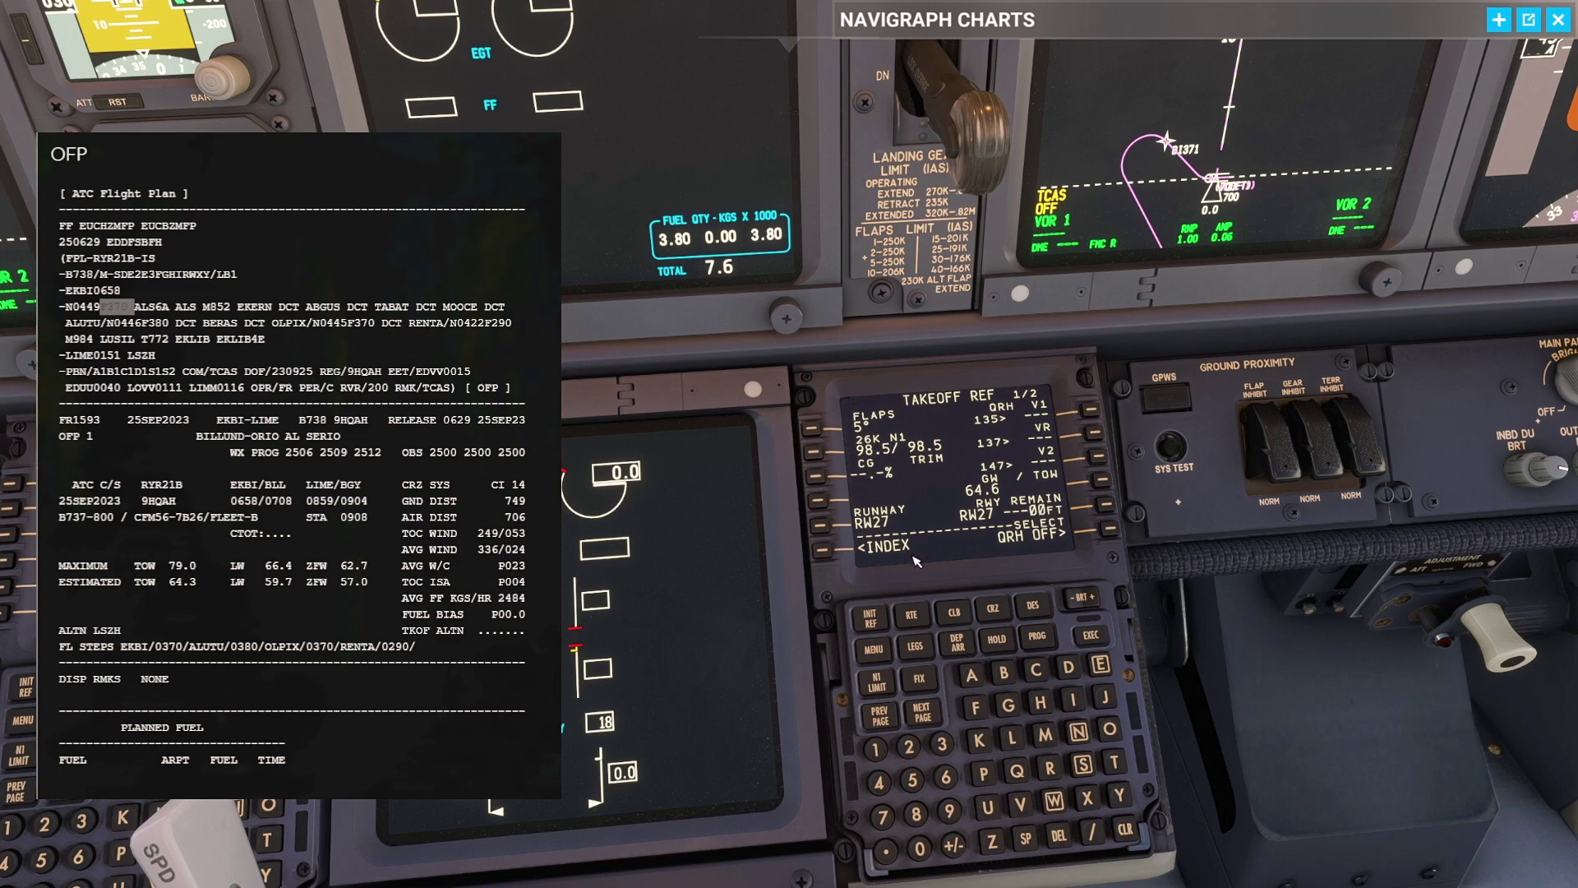
Step: Compare the OFP's block fuel with the PERF INIT fuel and check the fuel predictions on the progress pages
click(869, 617)
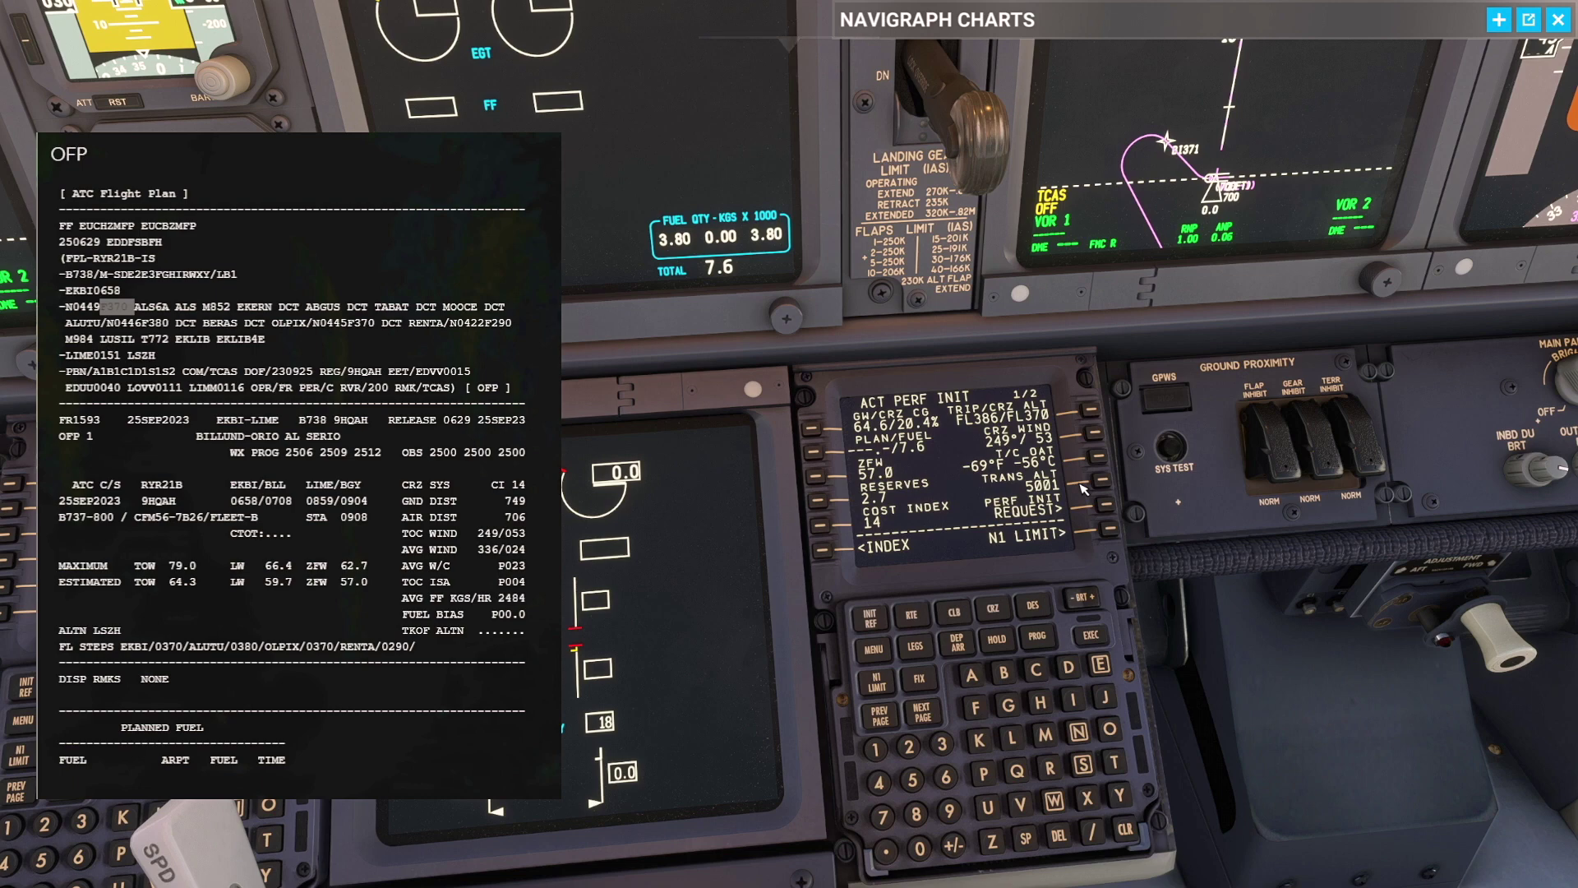
scroll(526, 550, down, 6)
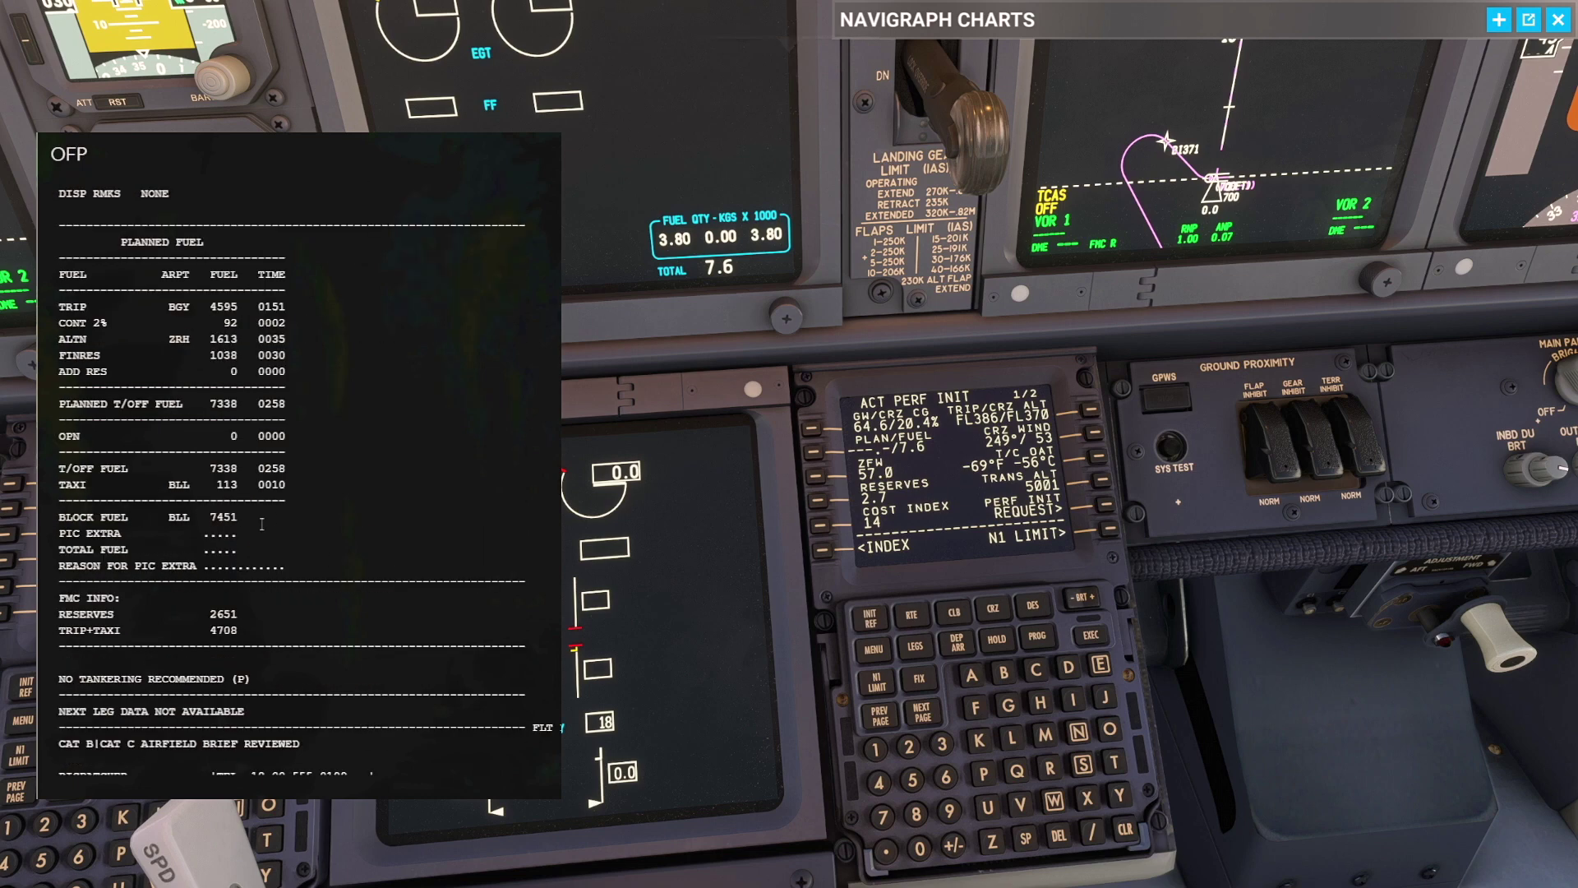
drag(244, 519, 207, 520)
click(250, 516)
click(1036, 635)
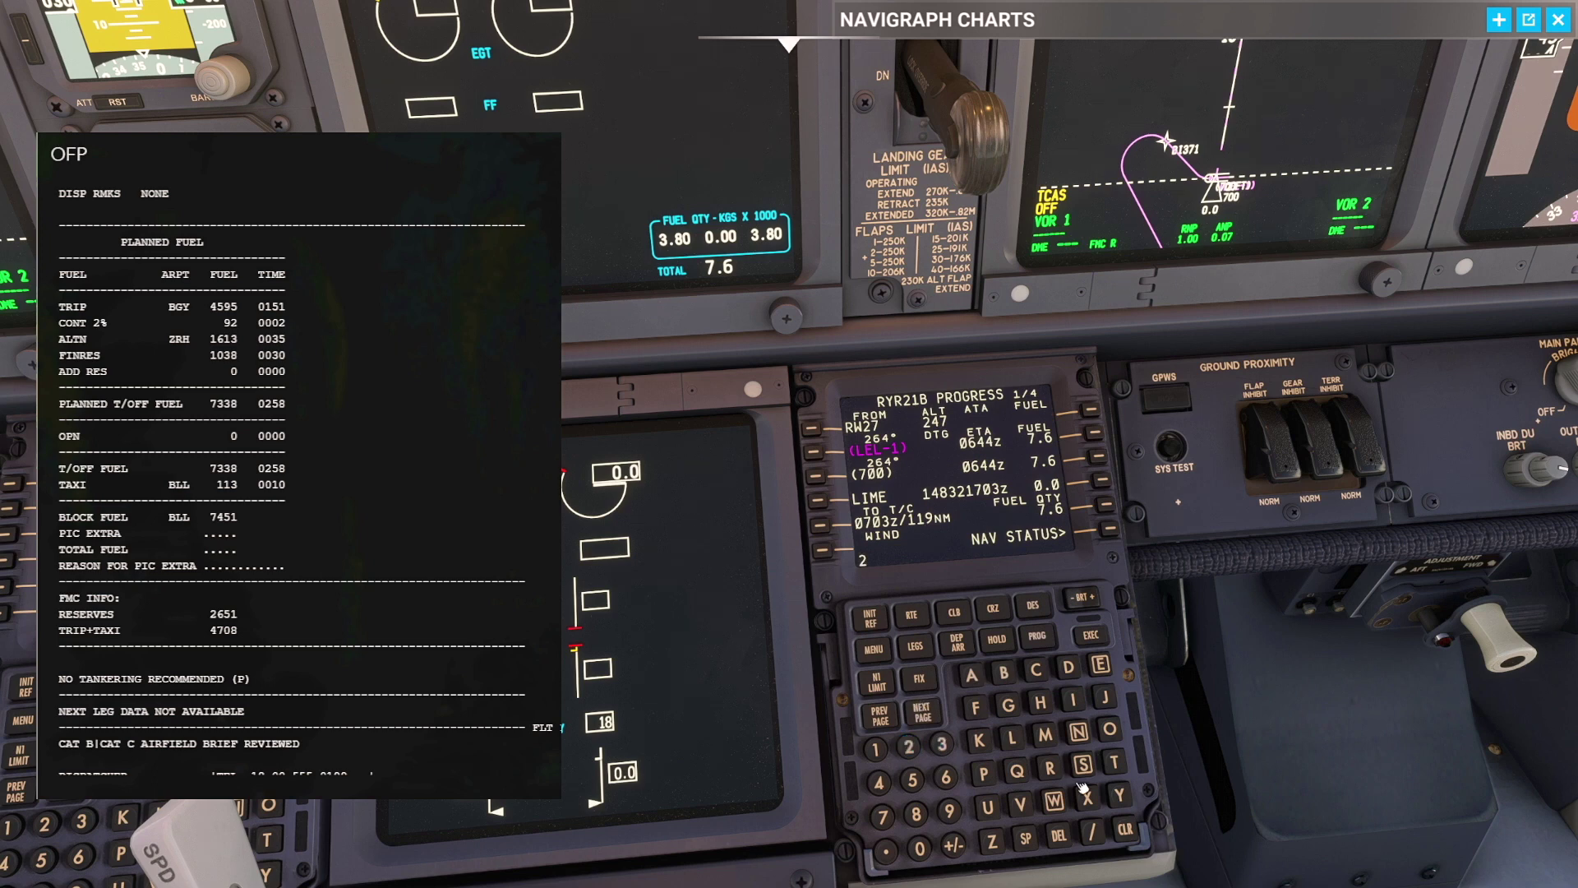
click(922, 712)
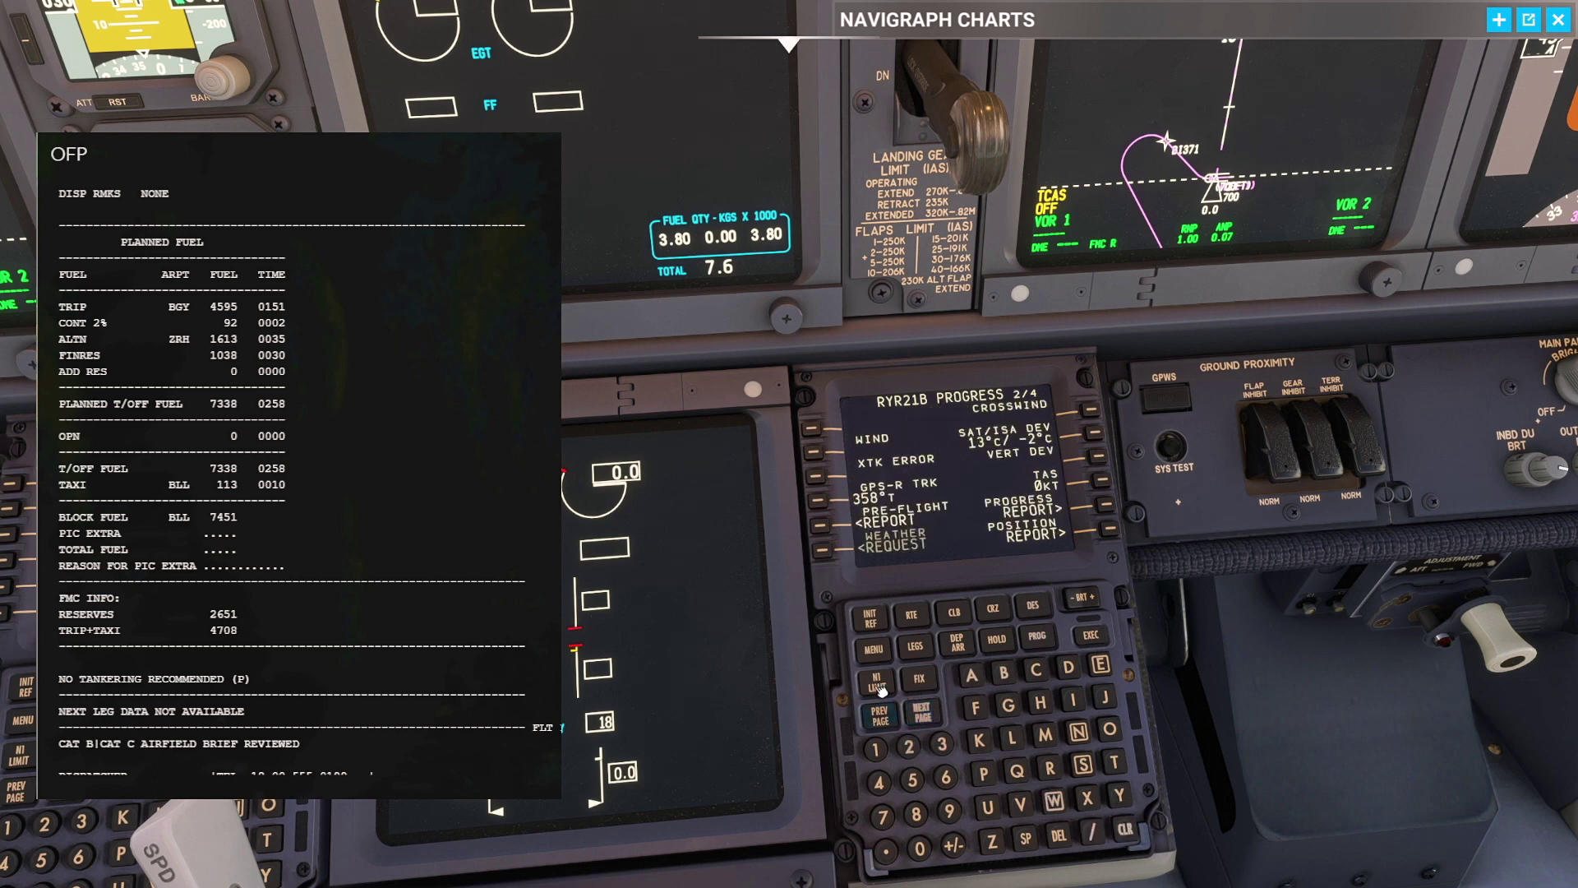
click(879, 714)
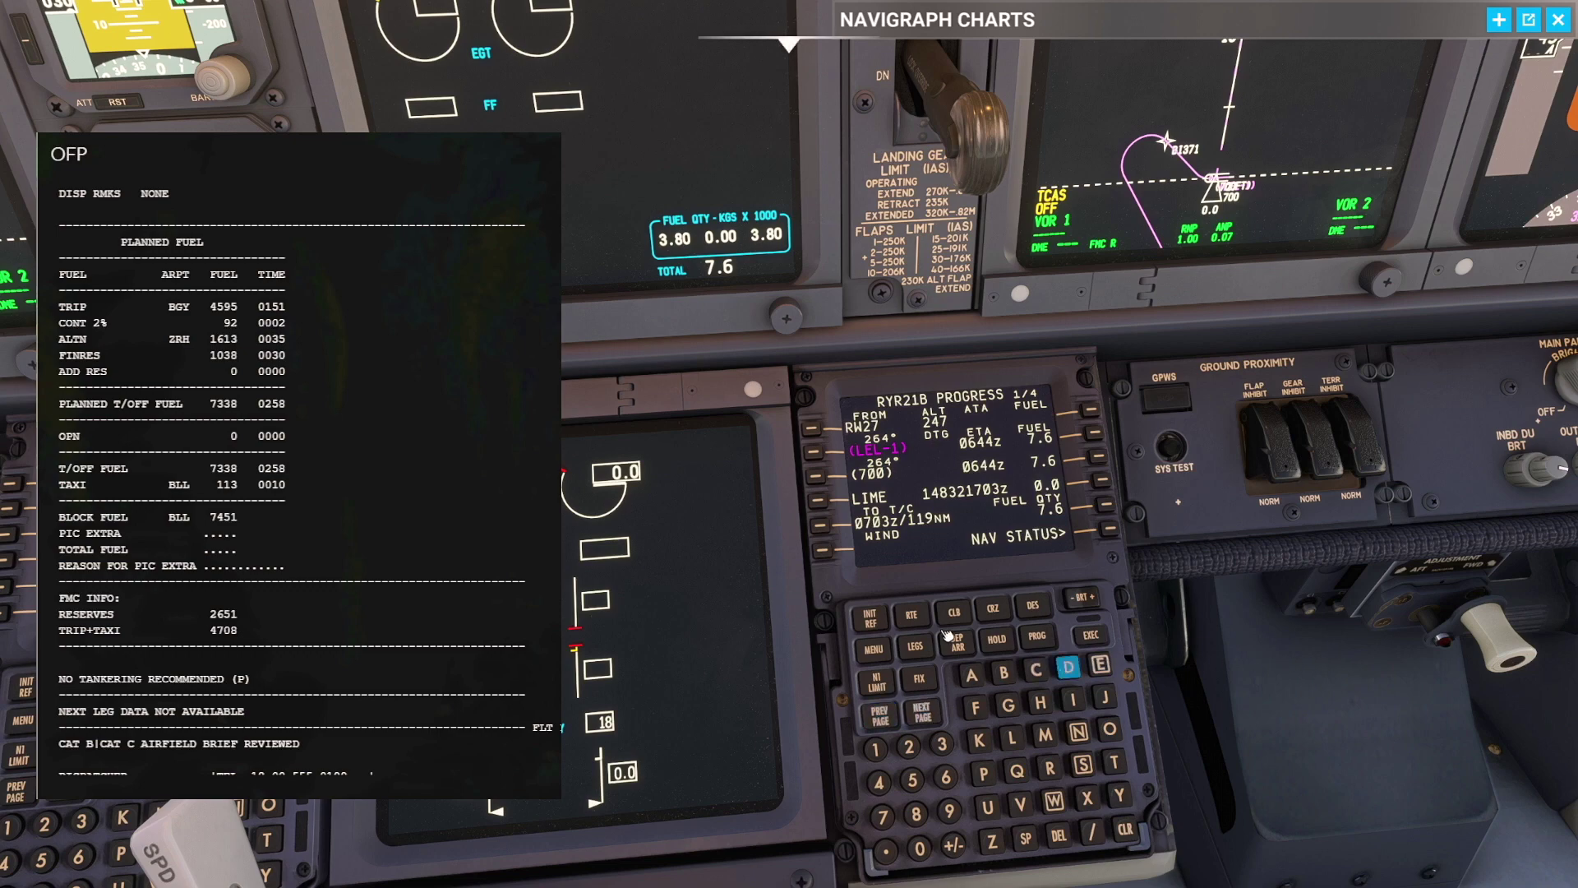
Step: Put the navigation display in plan mode and step through the route legs to ALATU
click(914, 646)
key(alt+1)
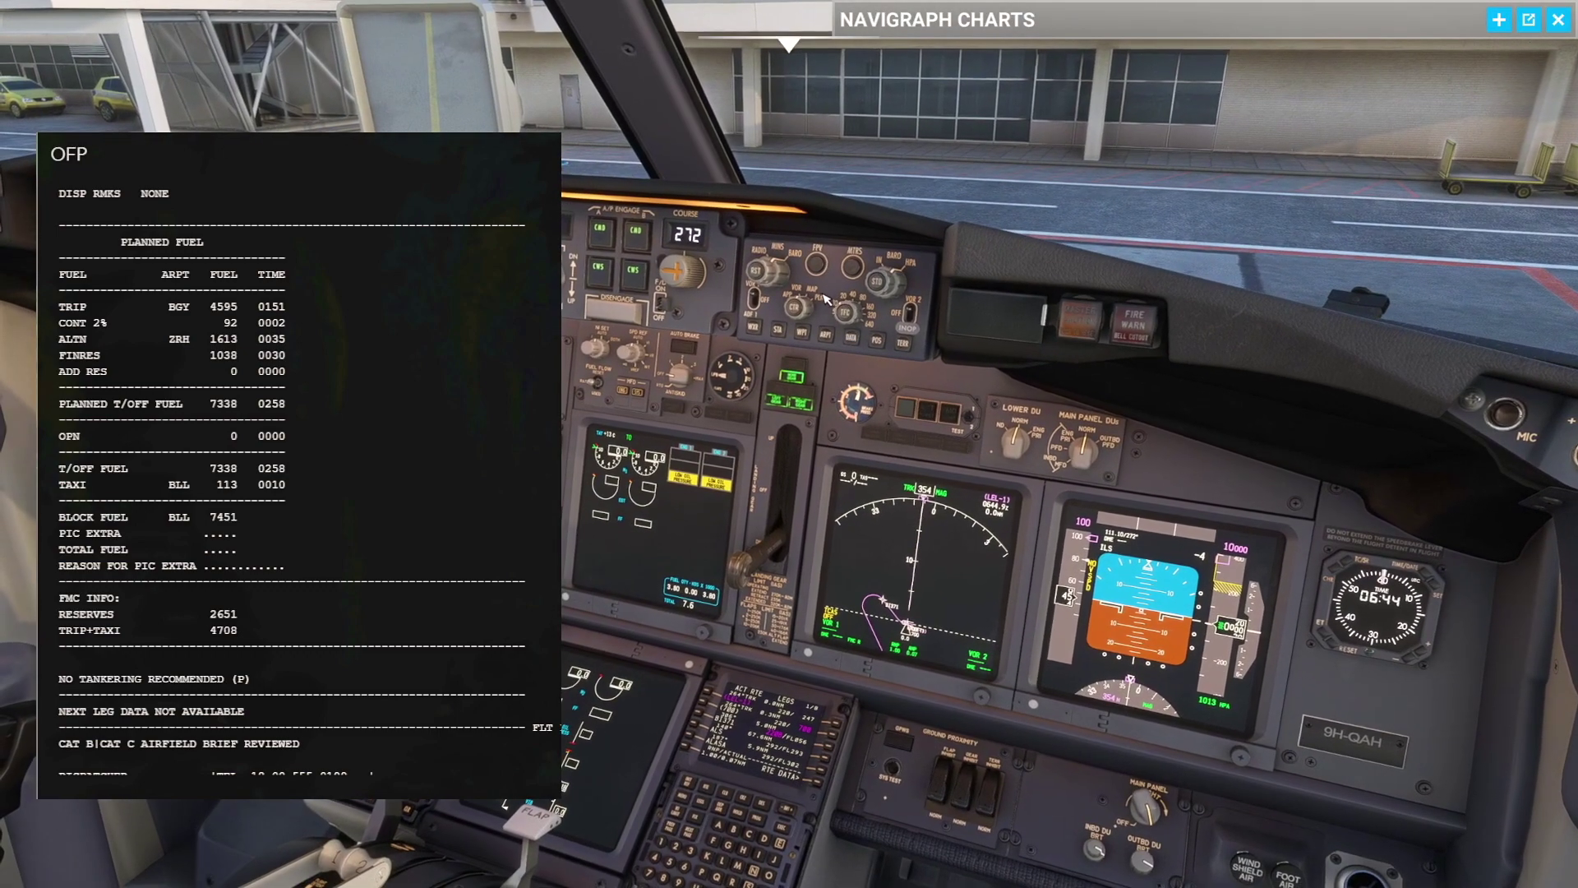
scroll(785, 310, up, 1)
key(alt+2)
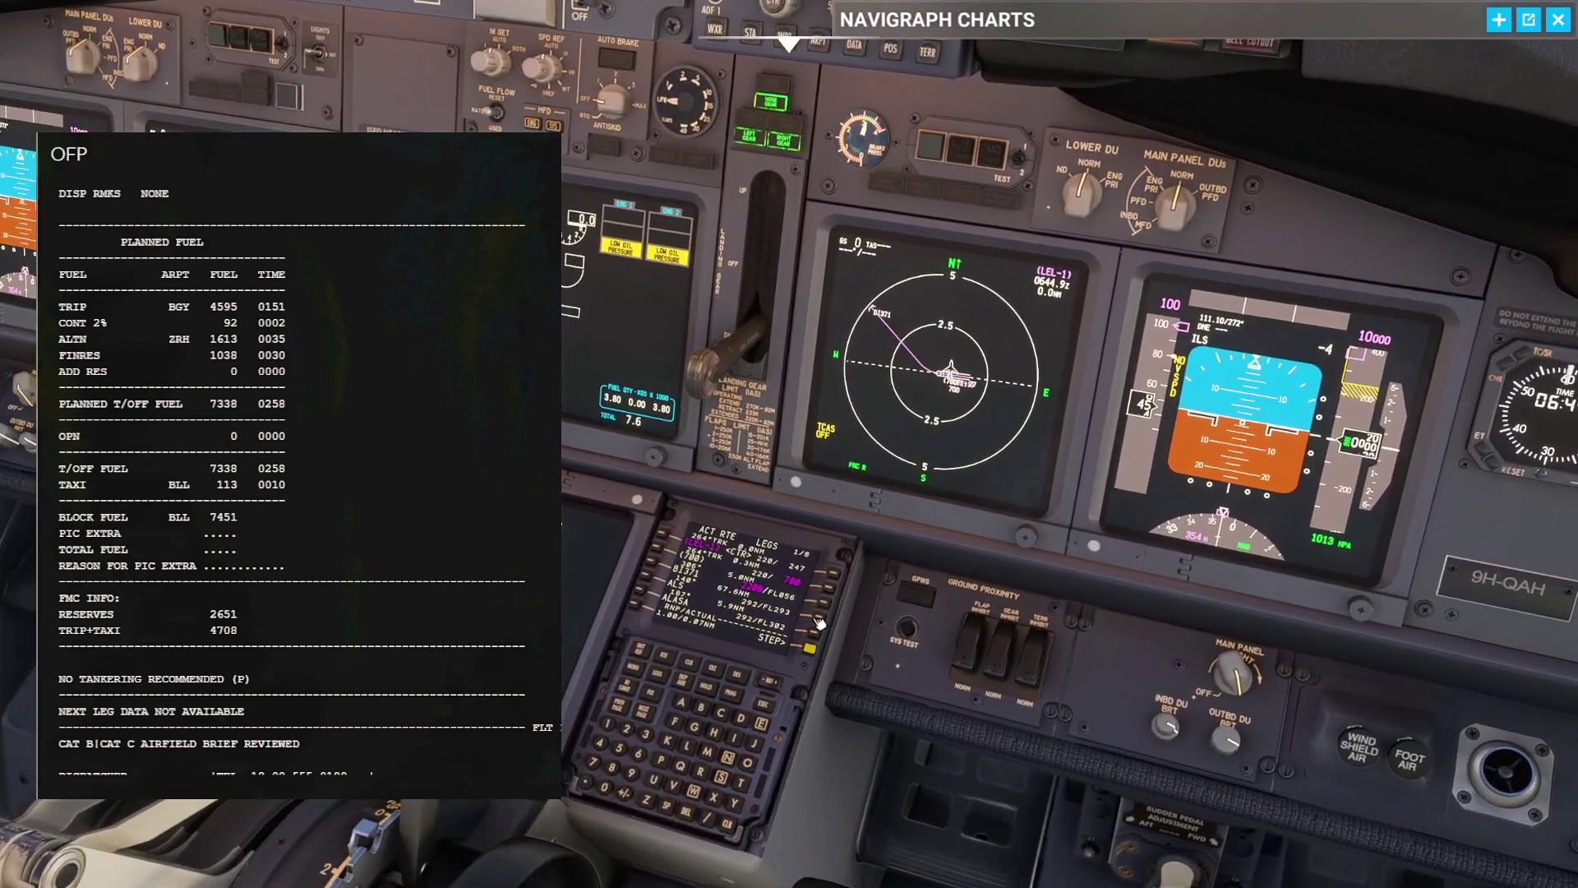
click(814, 646)
click(814, 647)
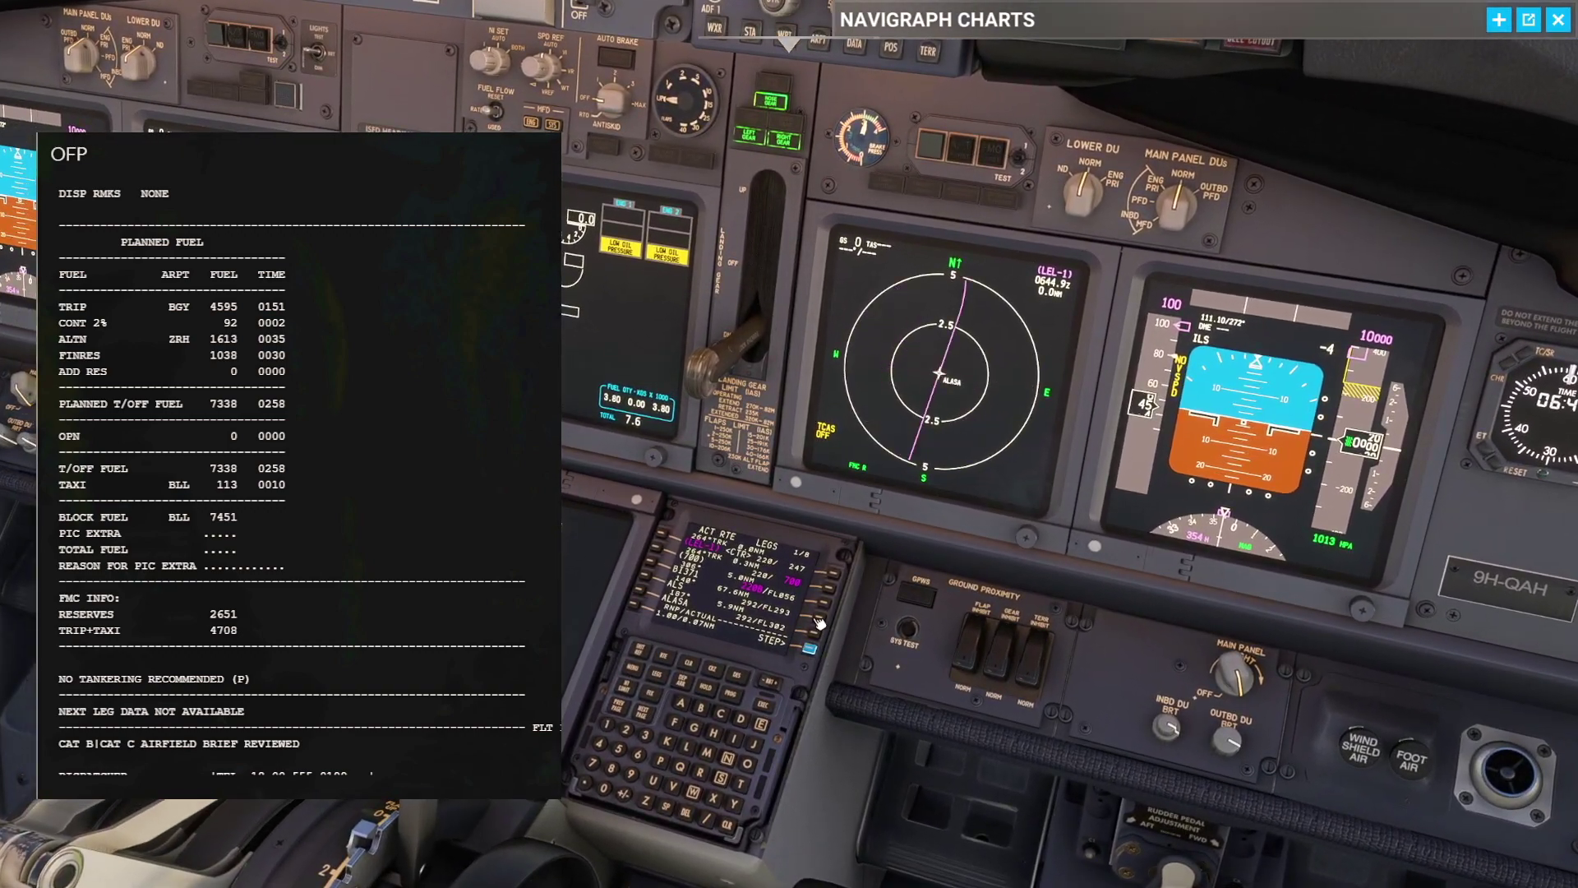
click(814, 647)
click(819, 622)
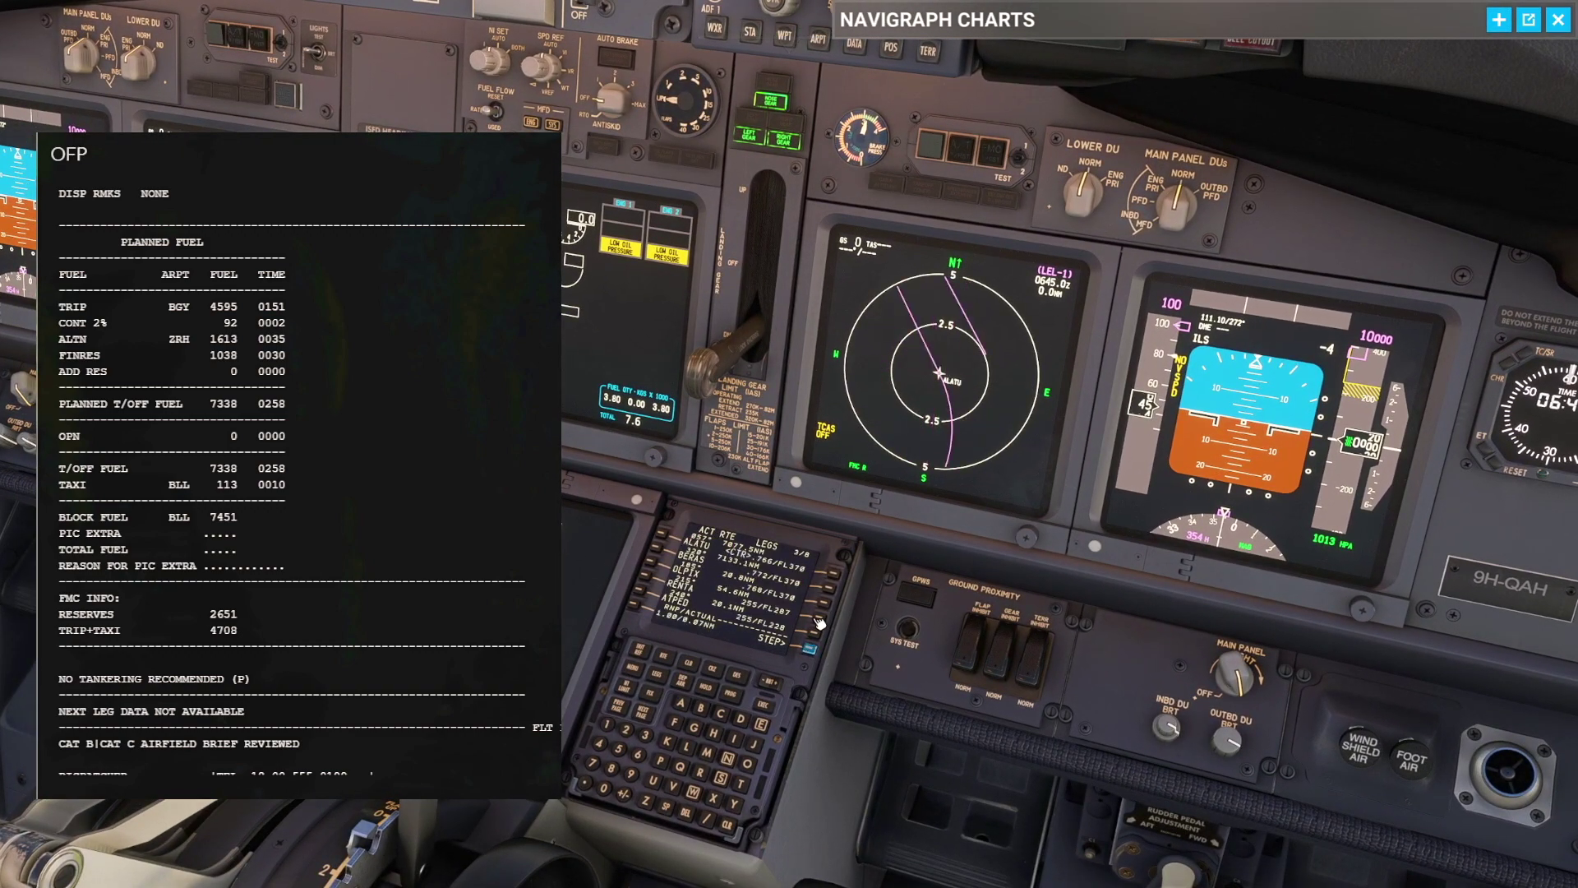
Step: Increase the navigation display range to 160 NM to view the route around ALATU
key(alt+1)
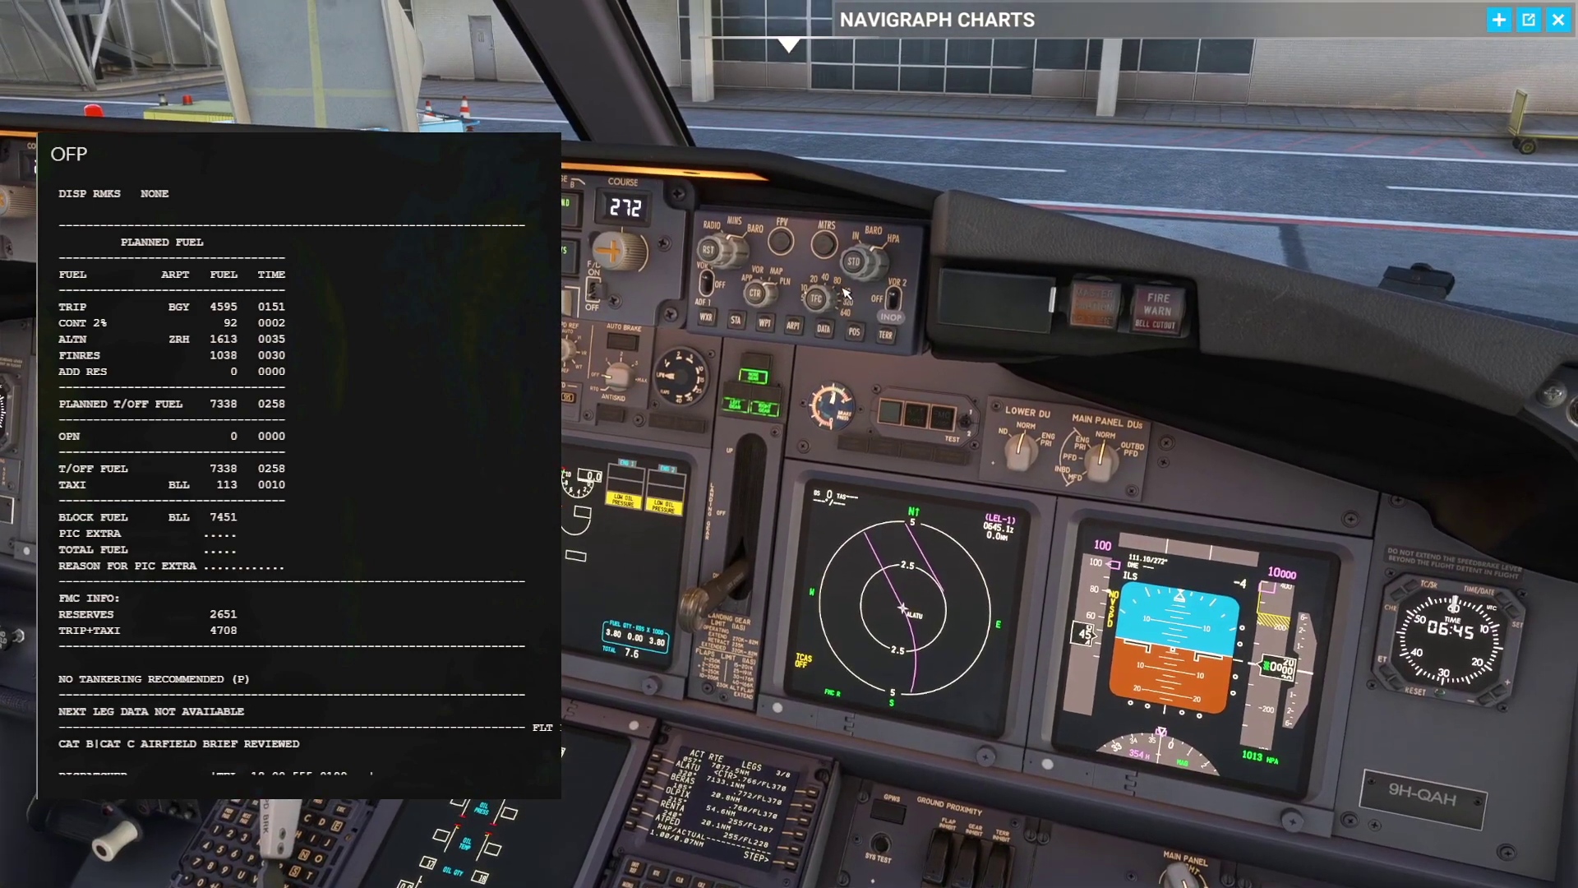
scroll(819, 300, up, 1)
scroll(819, 300, up, 3)
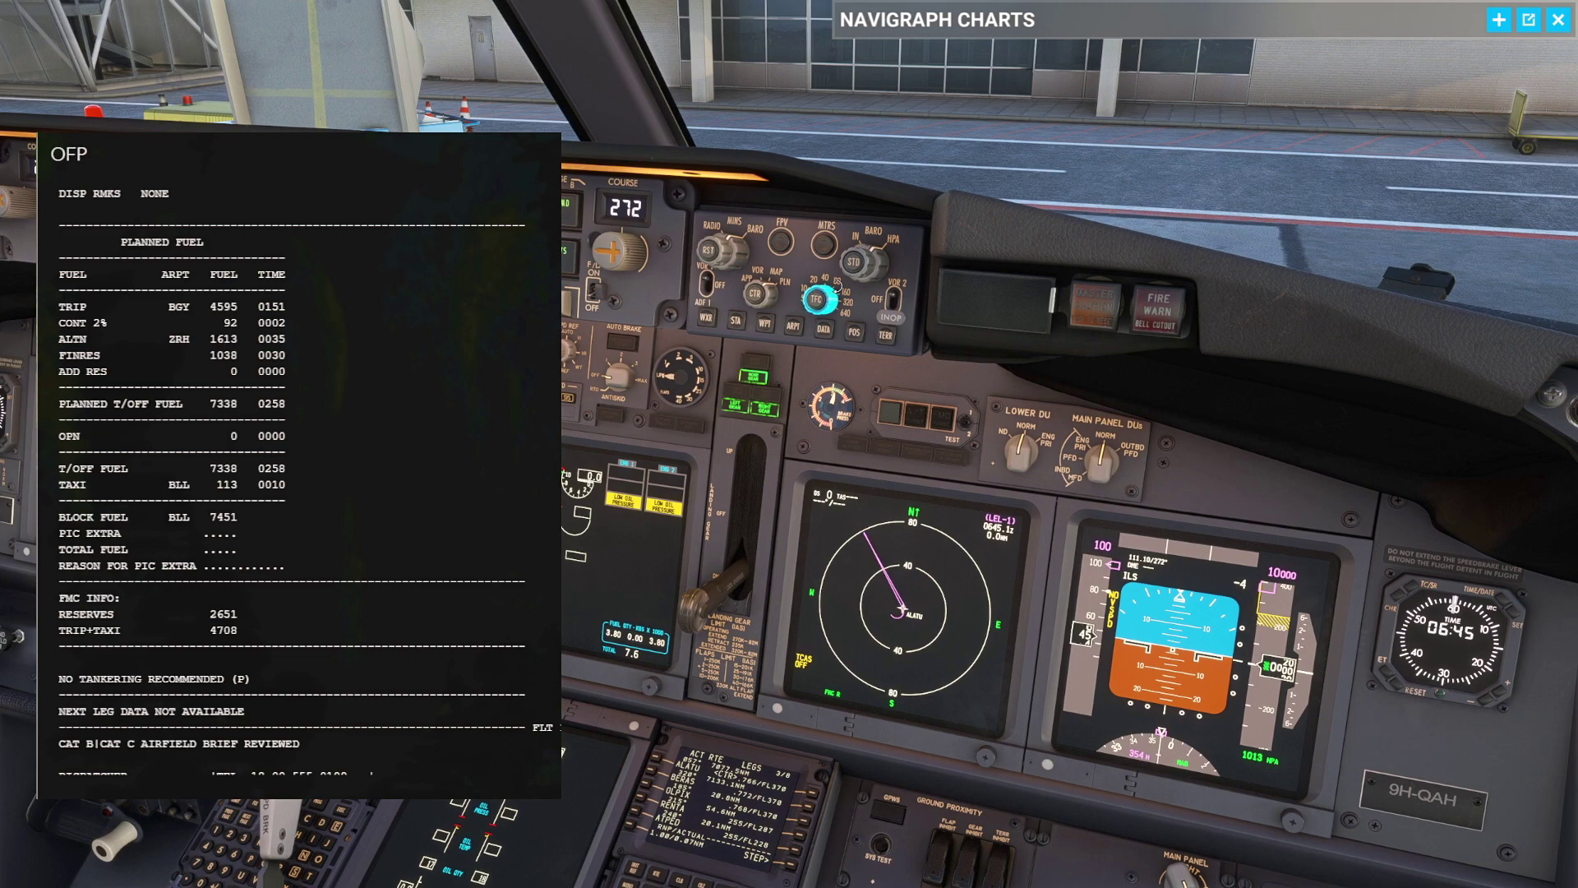
scroll(820, 300, up, 1)
key(alt+2)
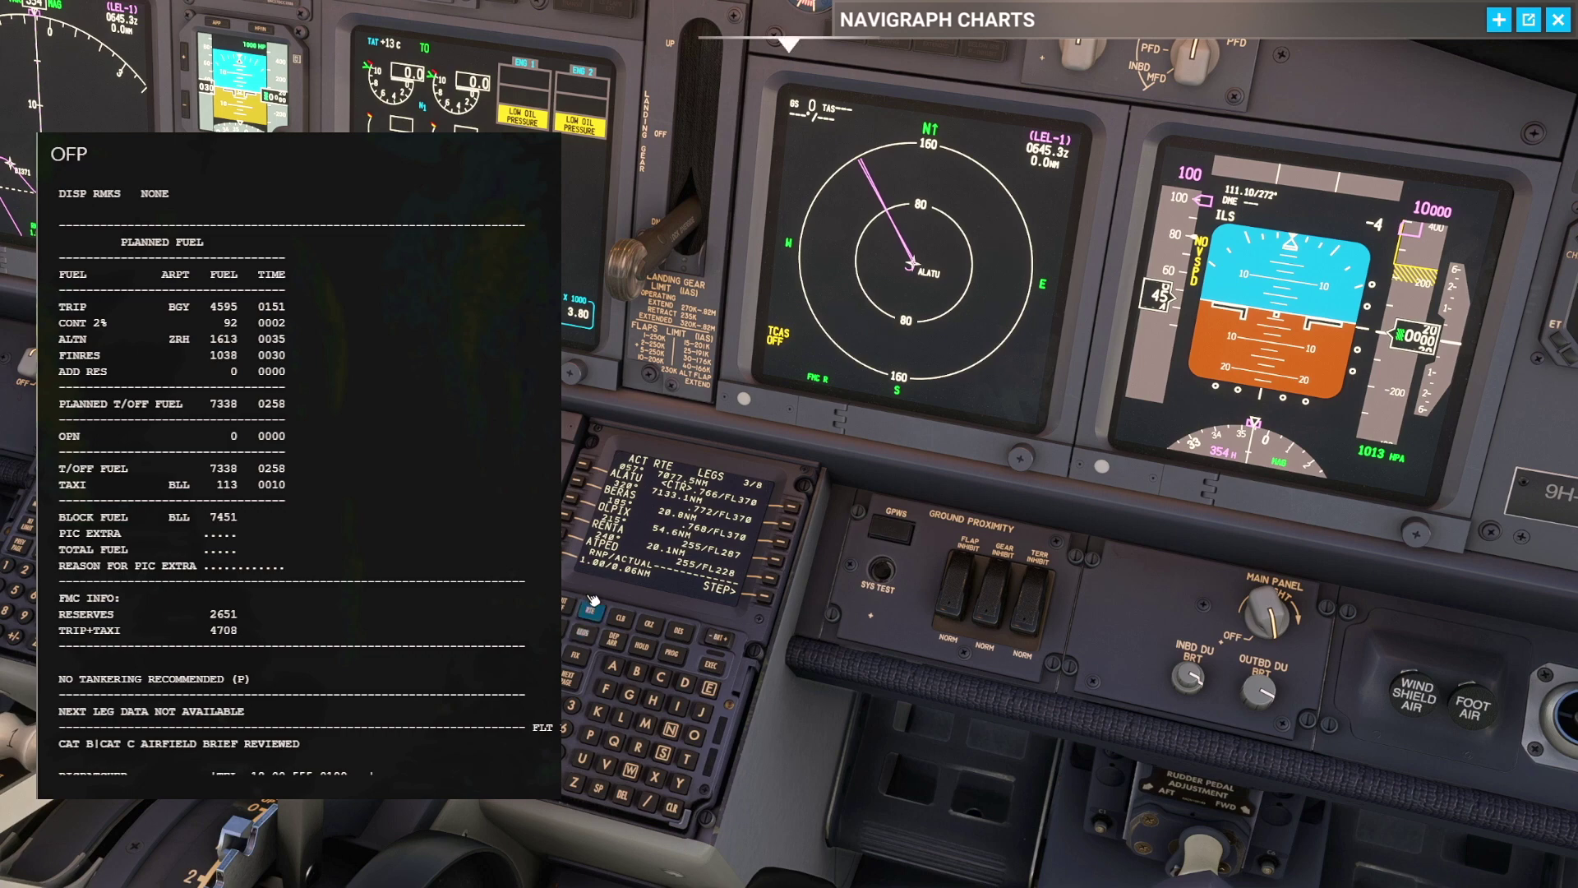
Step: Delete the ALATU waypoint from the third page of the active route
click(582, 629)
click(586, 610)
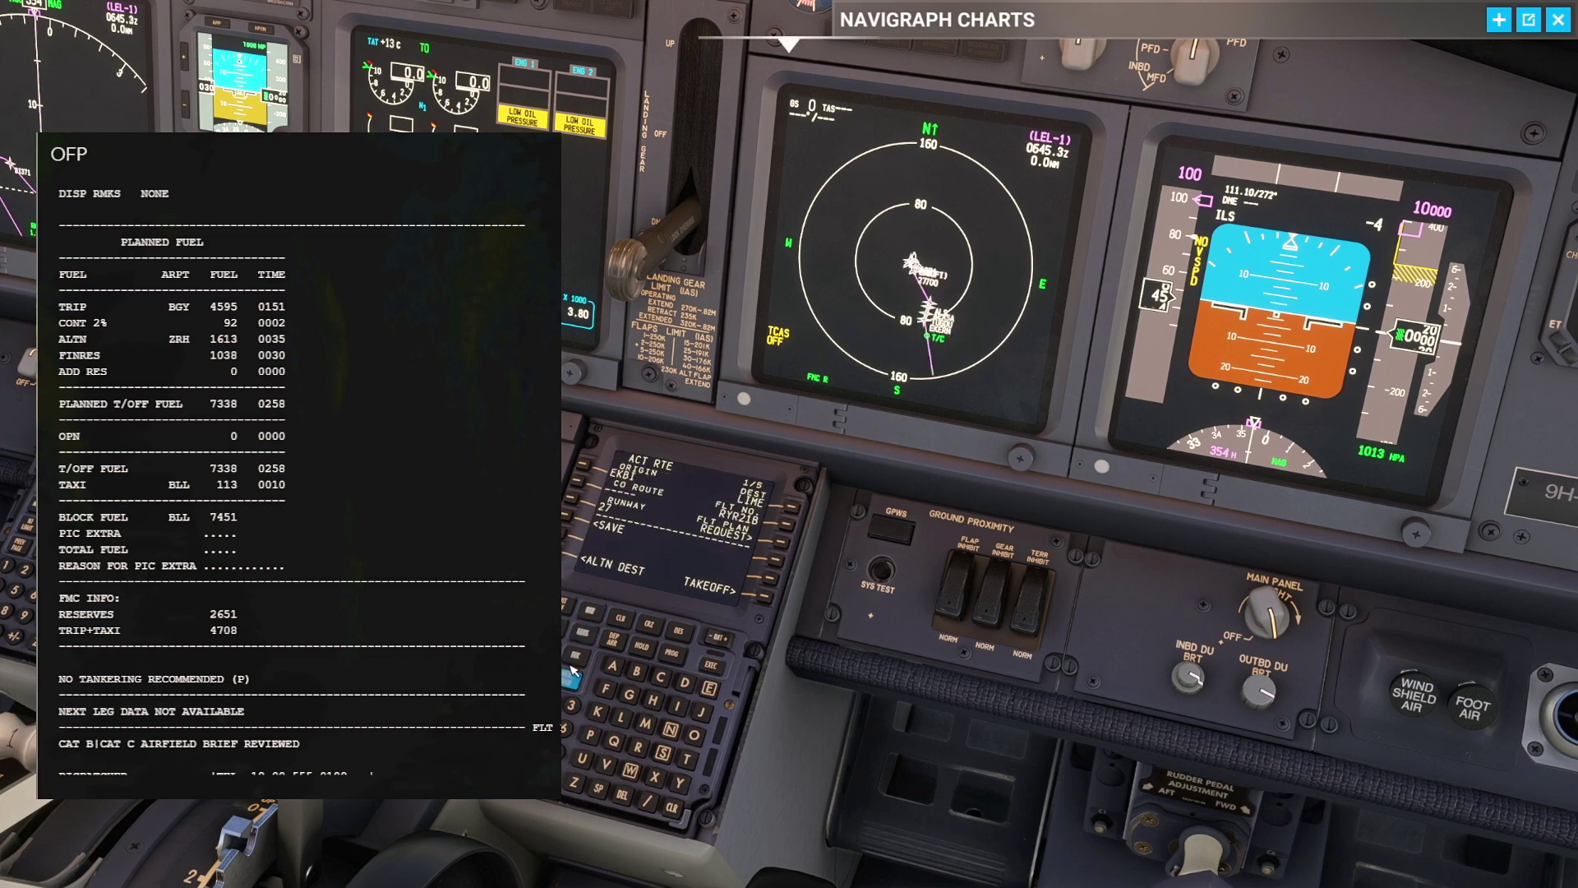
click(576, 662)
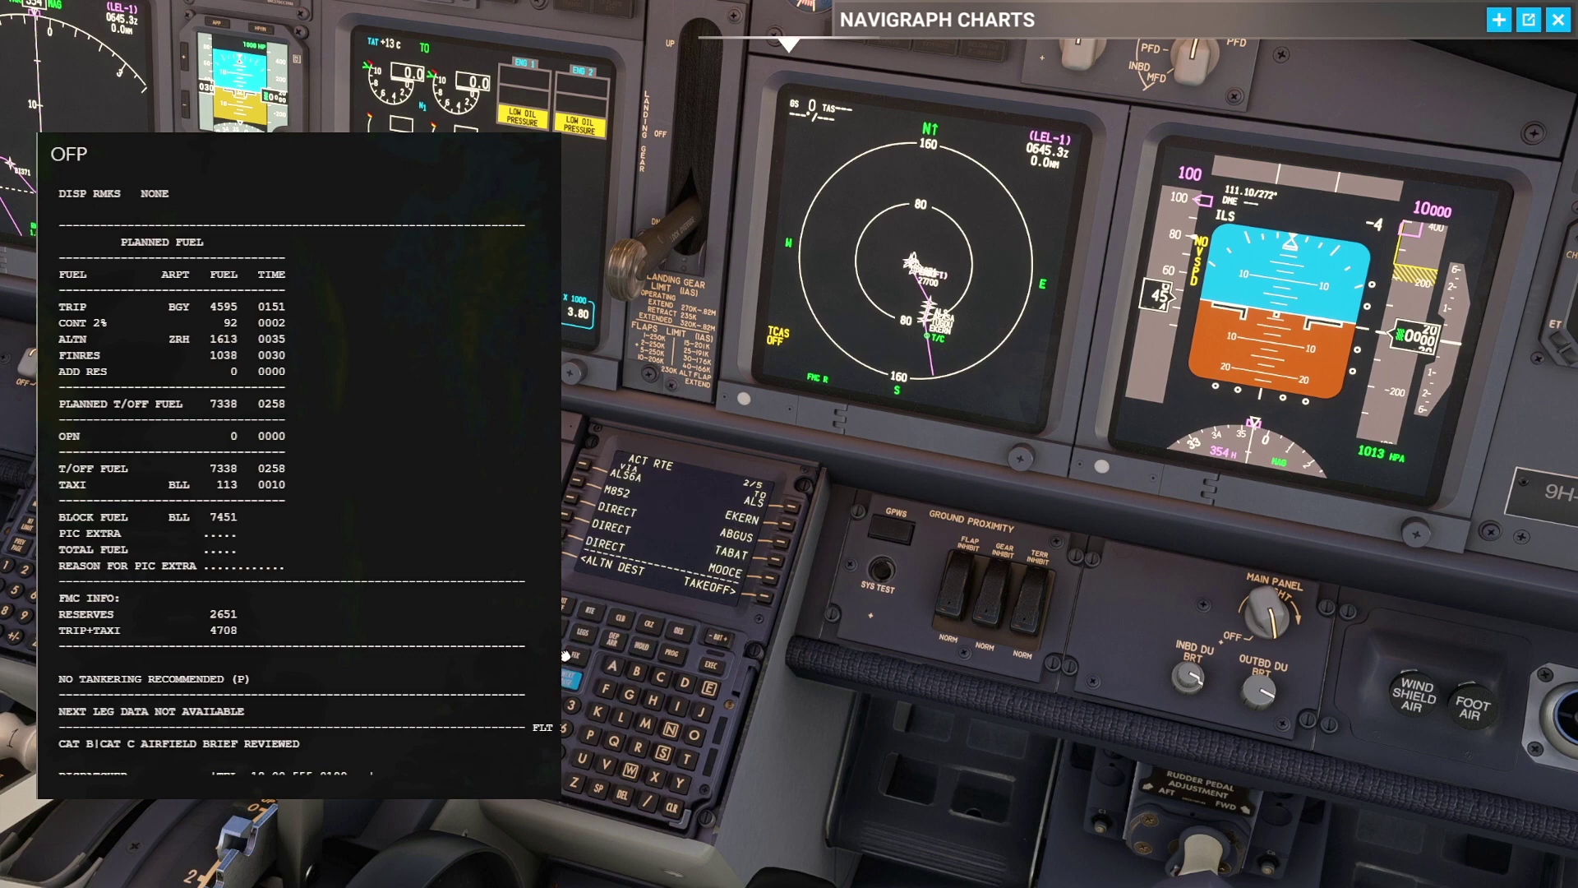
click(573, 667)
click(622, 794)
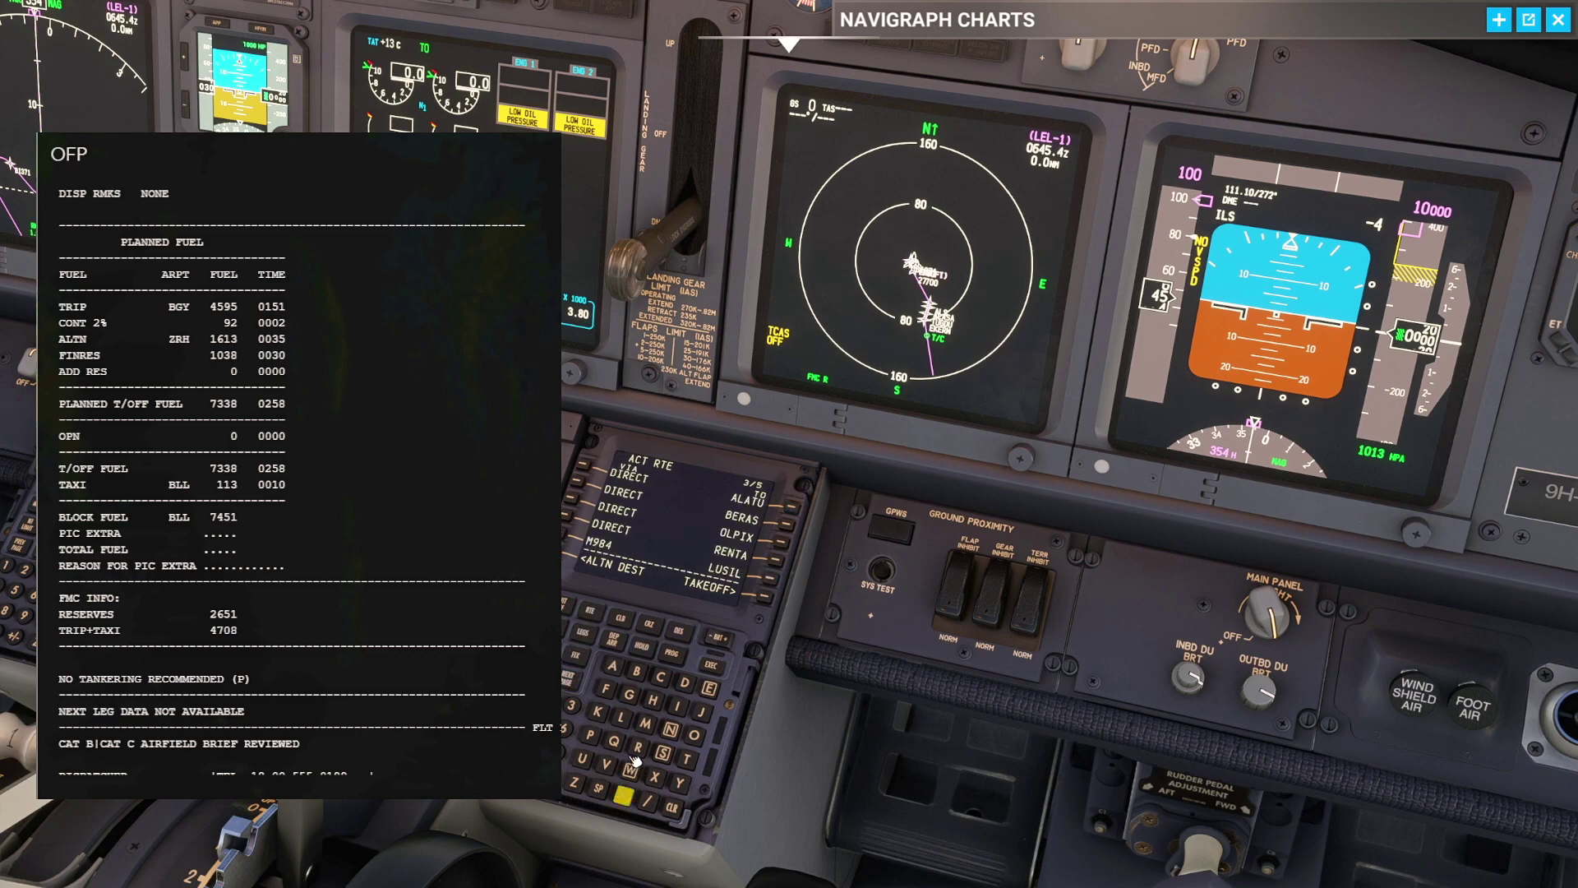
click(801, 492)
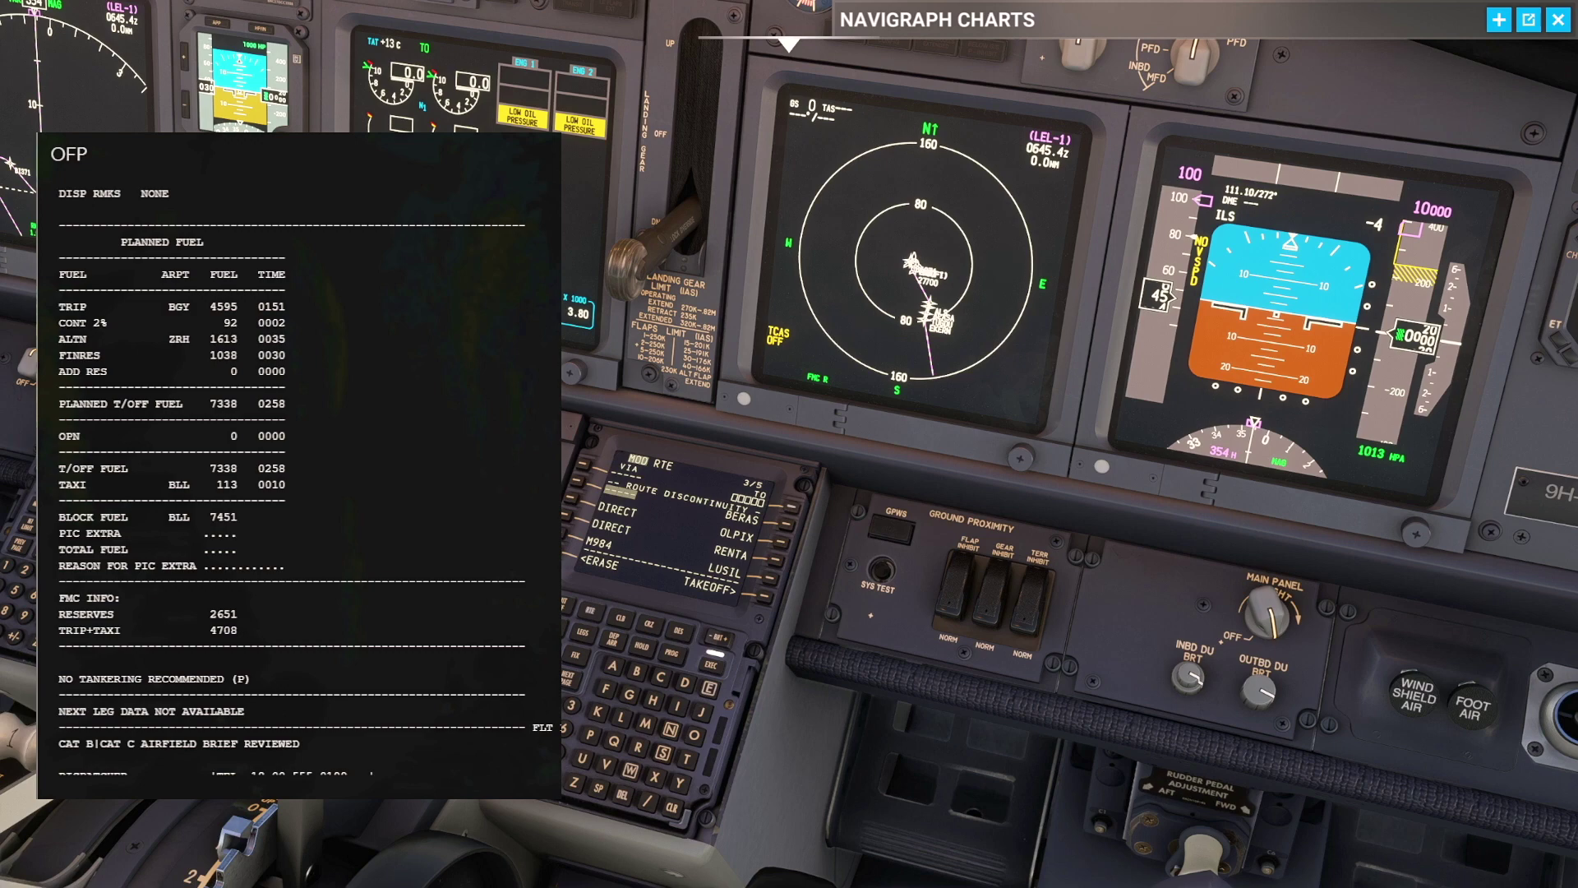
Step: Look through the OFP for the flight level steps and the planned routing around the deleted waypoint
scroll(295, 604, down, 5)
scroll(295, 604, up, 10)
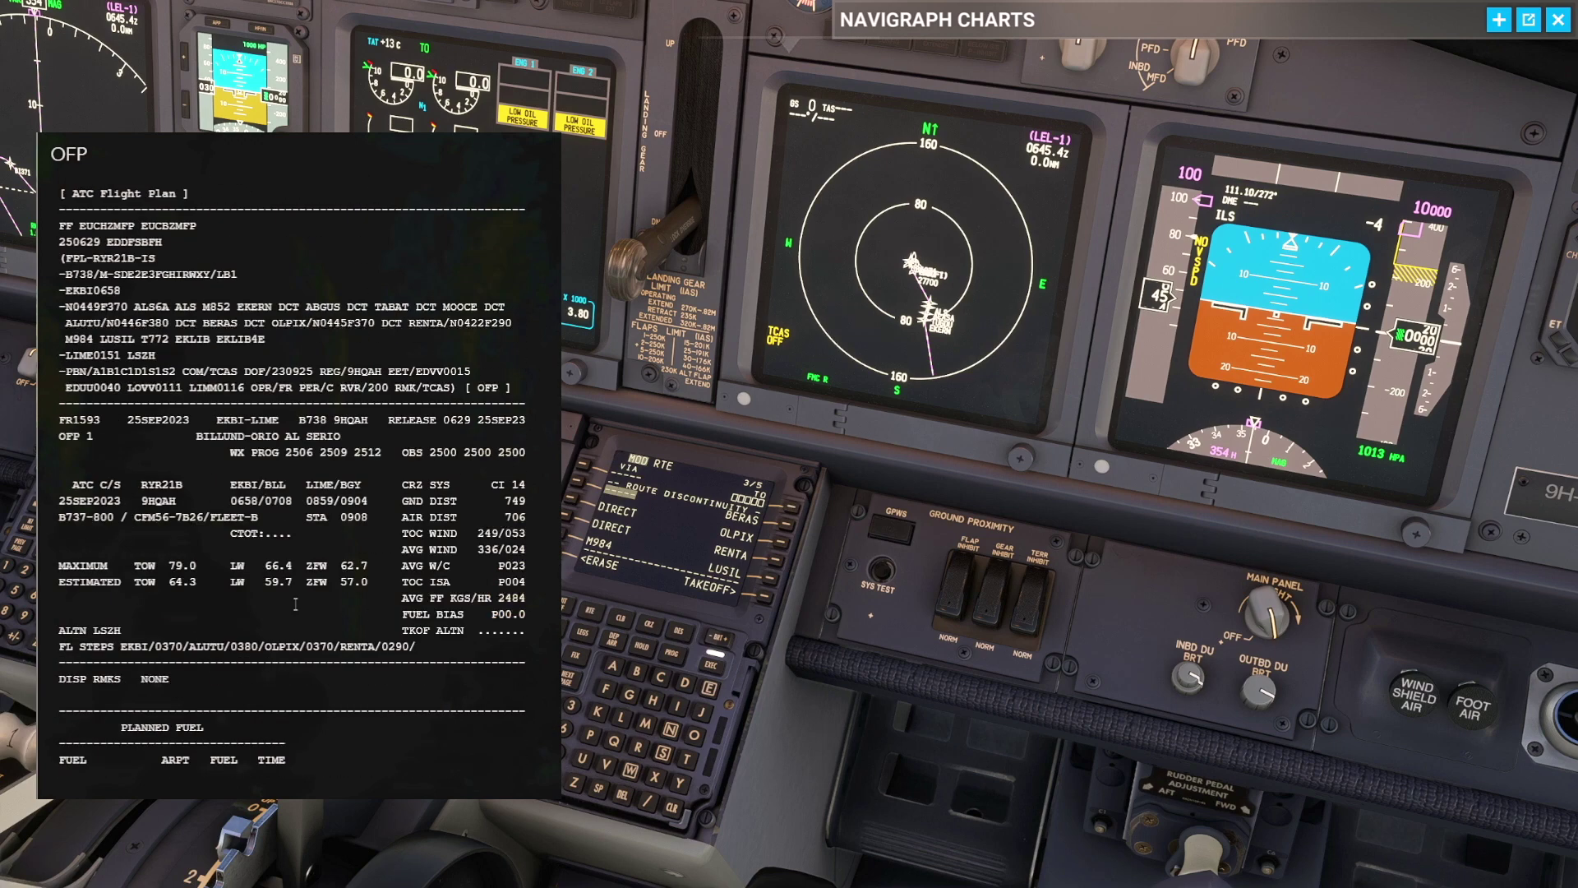
scroll(295, 604, down, 8)
scroll(298, 606, up, 8)
scroll(288, 610, down, 8)
scroll(281, 612, down, 6)
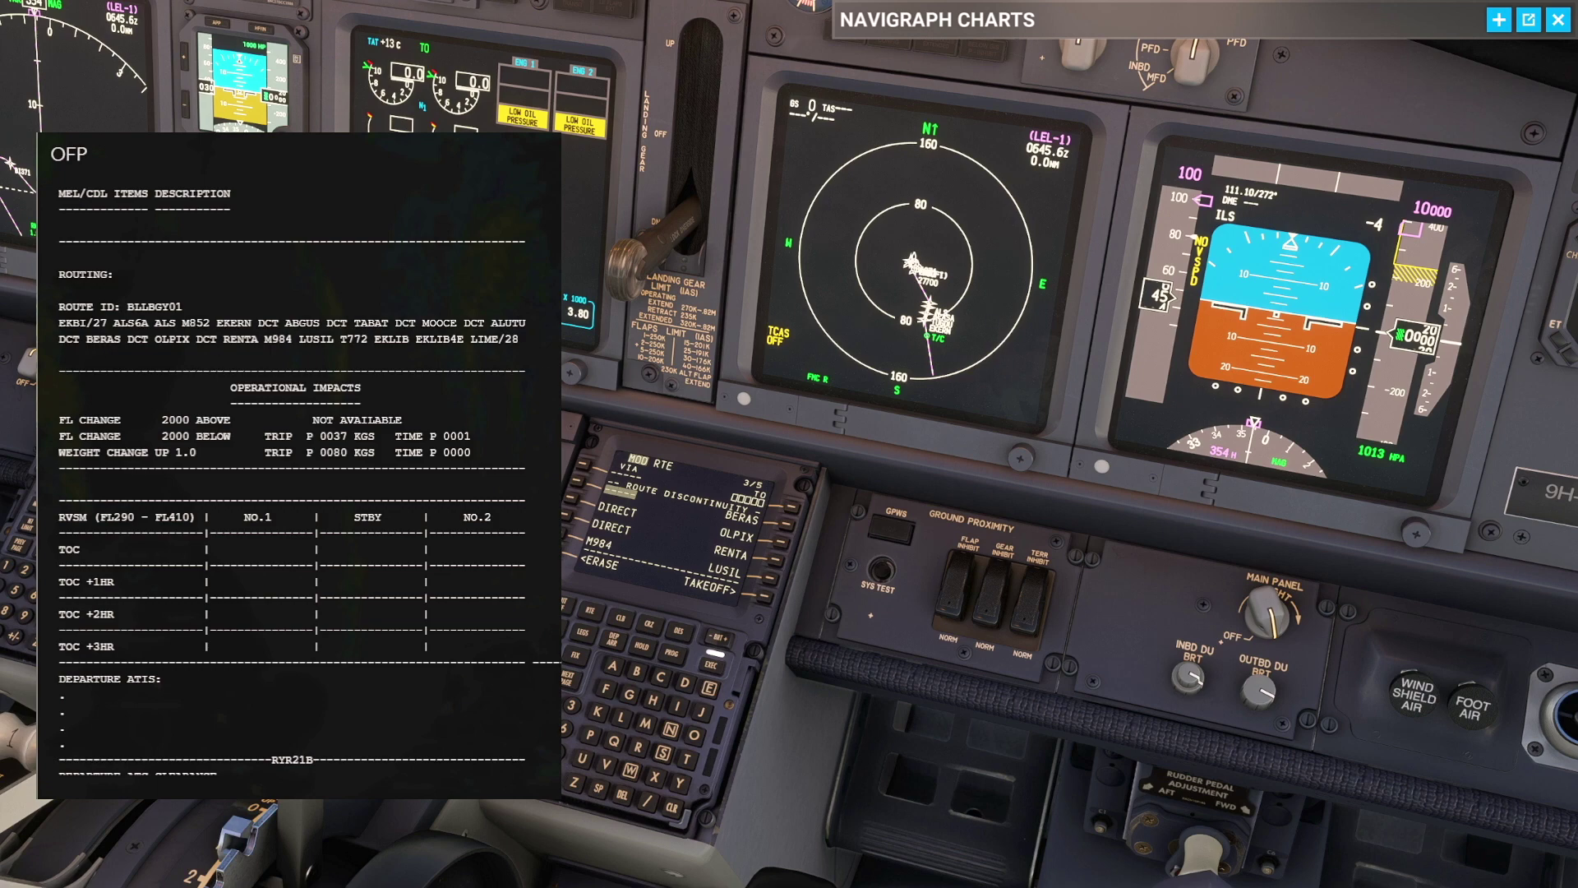
Step: Enter ALATU again ahead of BERAS on the third route page and execute the route modification
click(615, 668)
click(622, 716)
click(615, 666)
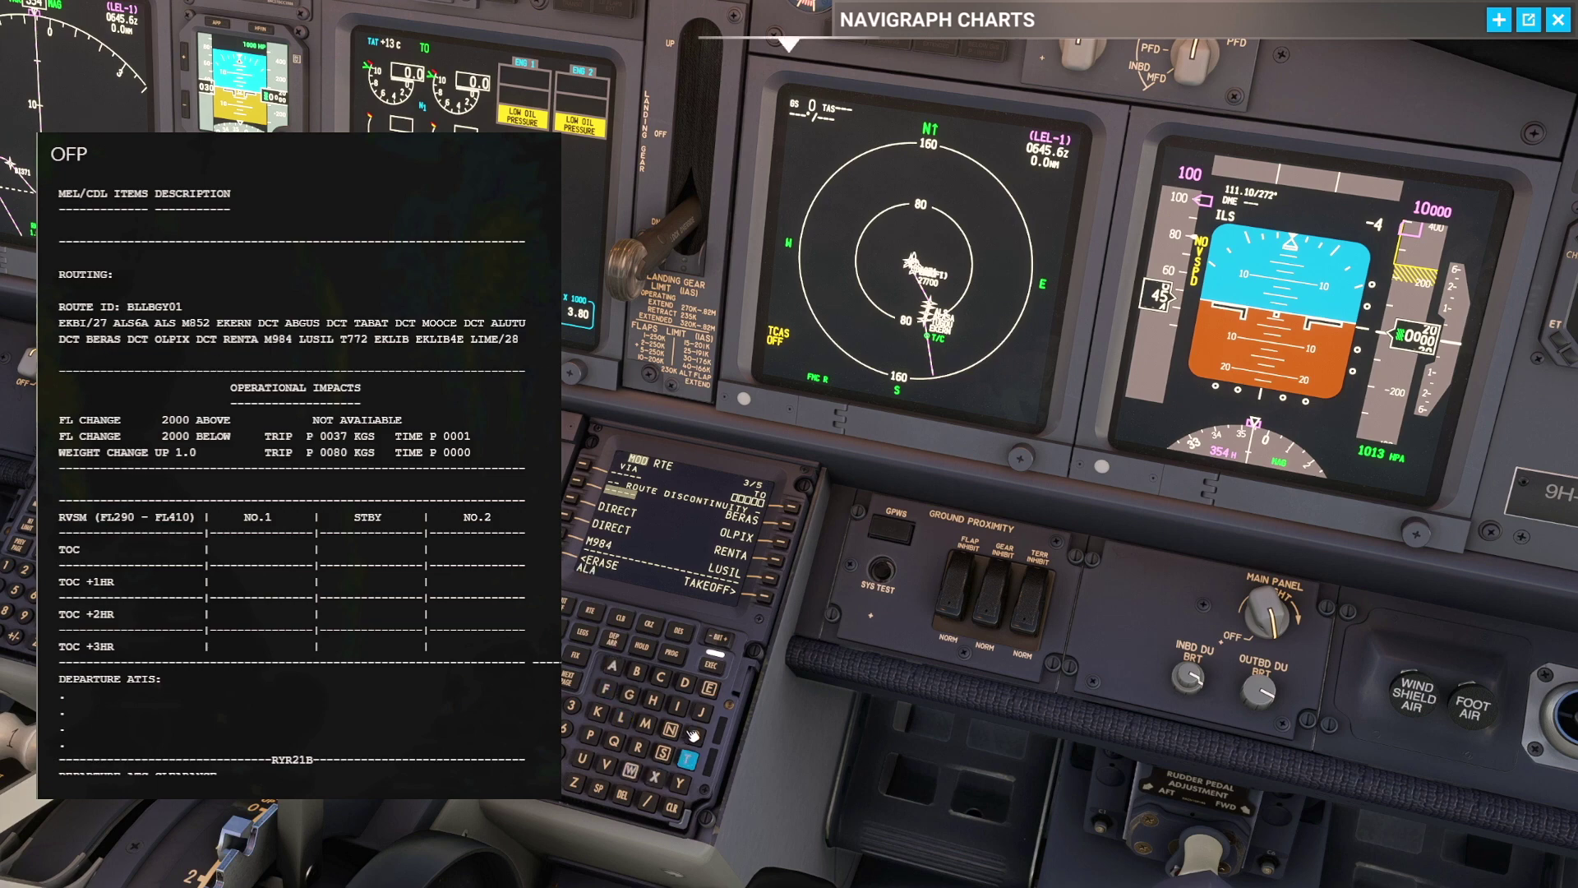
click(687, 759)
click(582, 758)
click(791, 507)
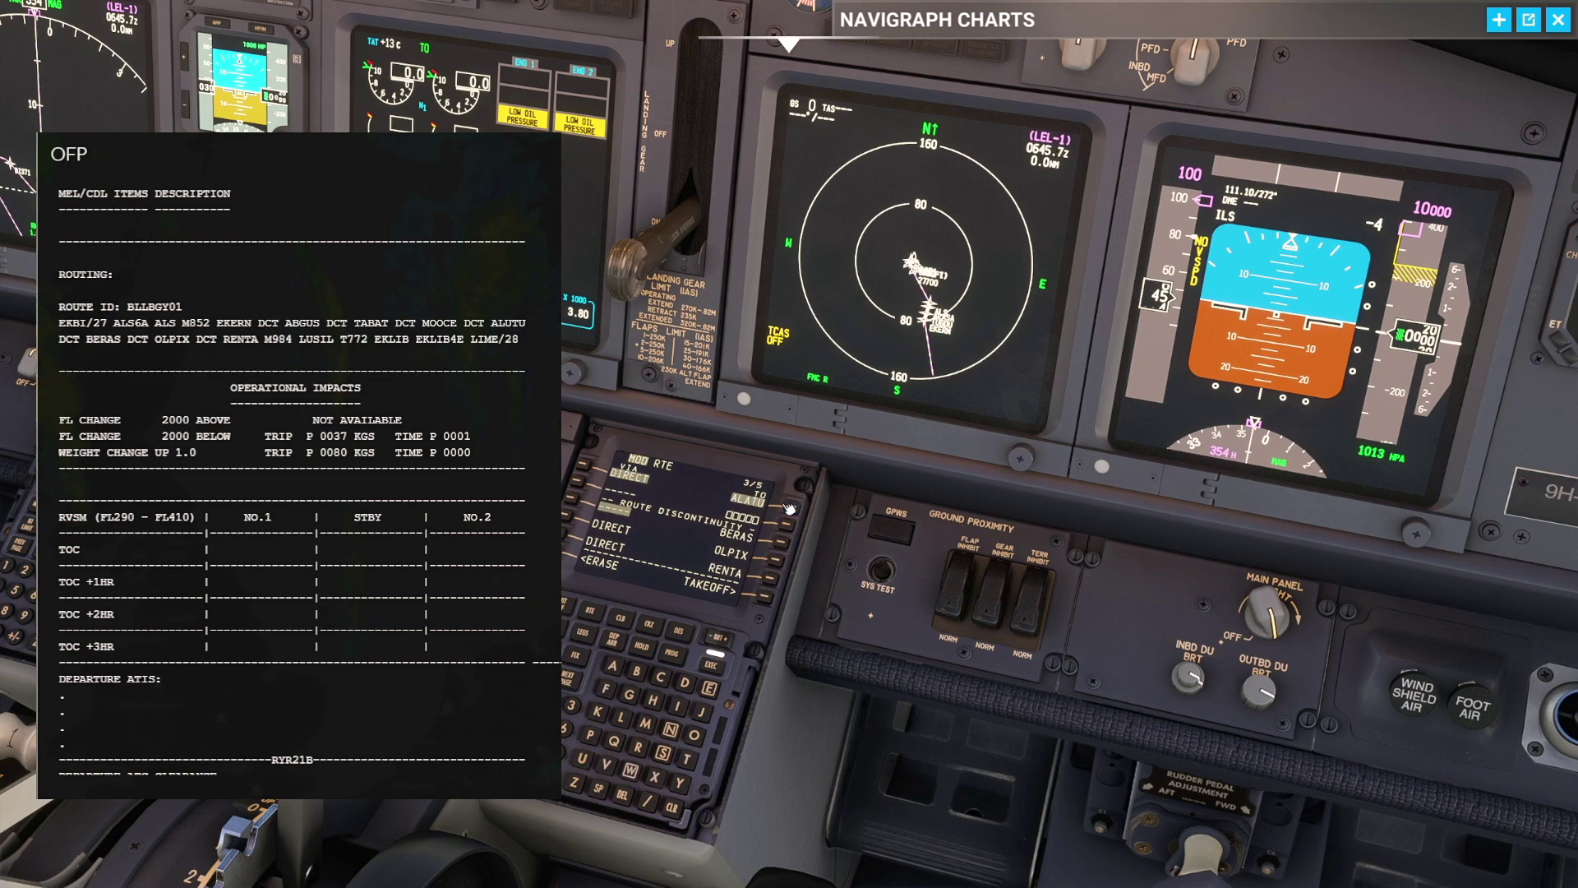
click(712, 665)
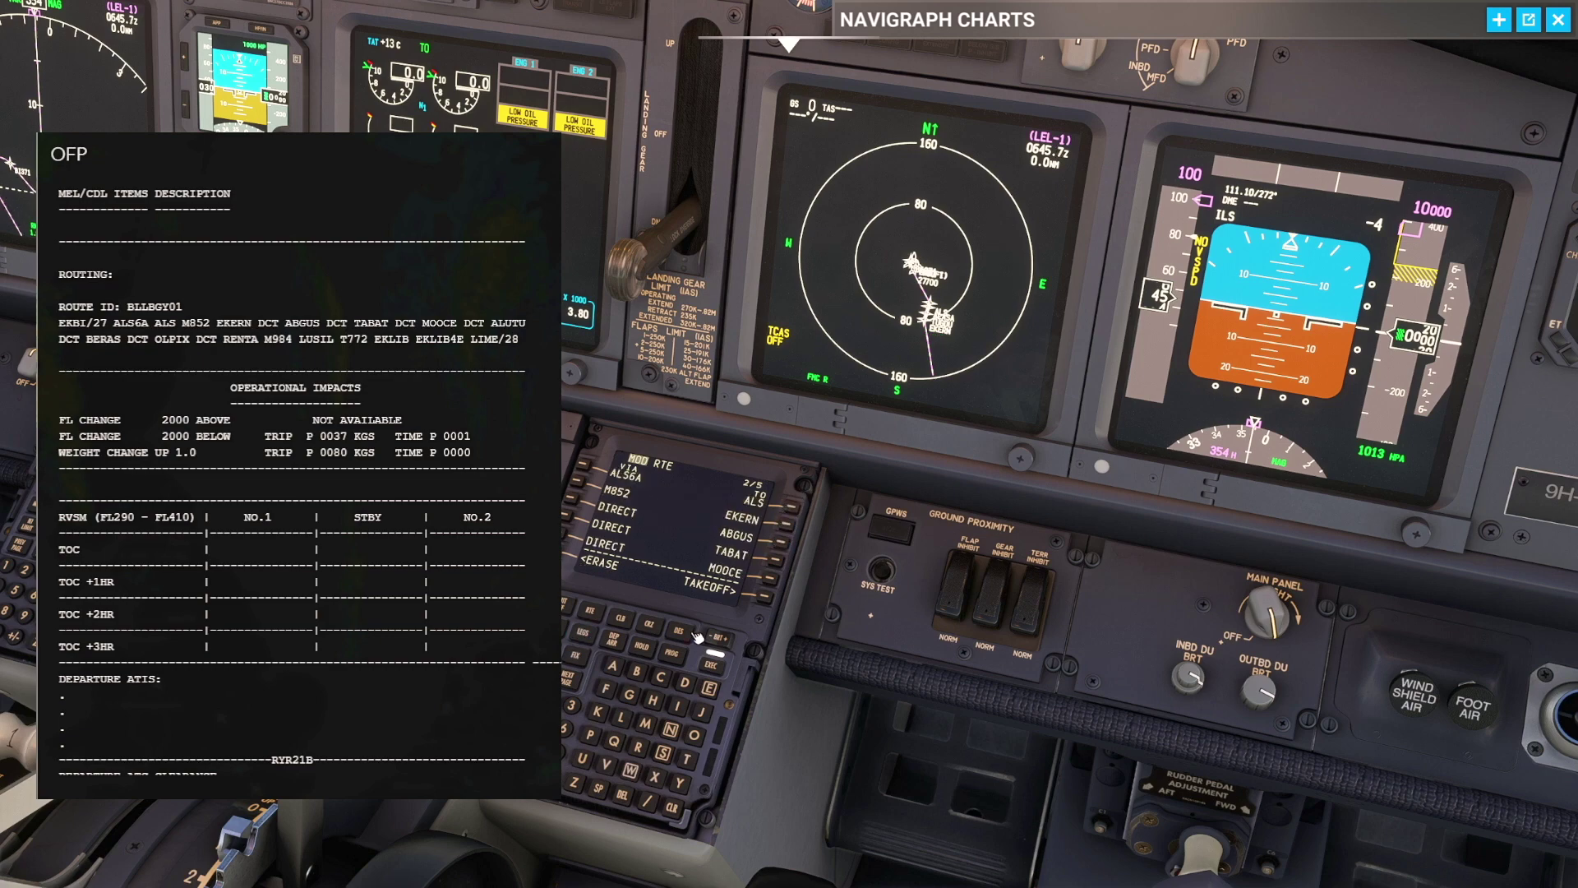
Step: Check the destination fuel prediction on the progress page and review the first two pages of route legs
click(674, 654)
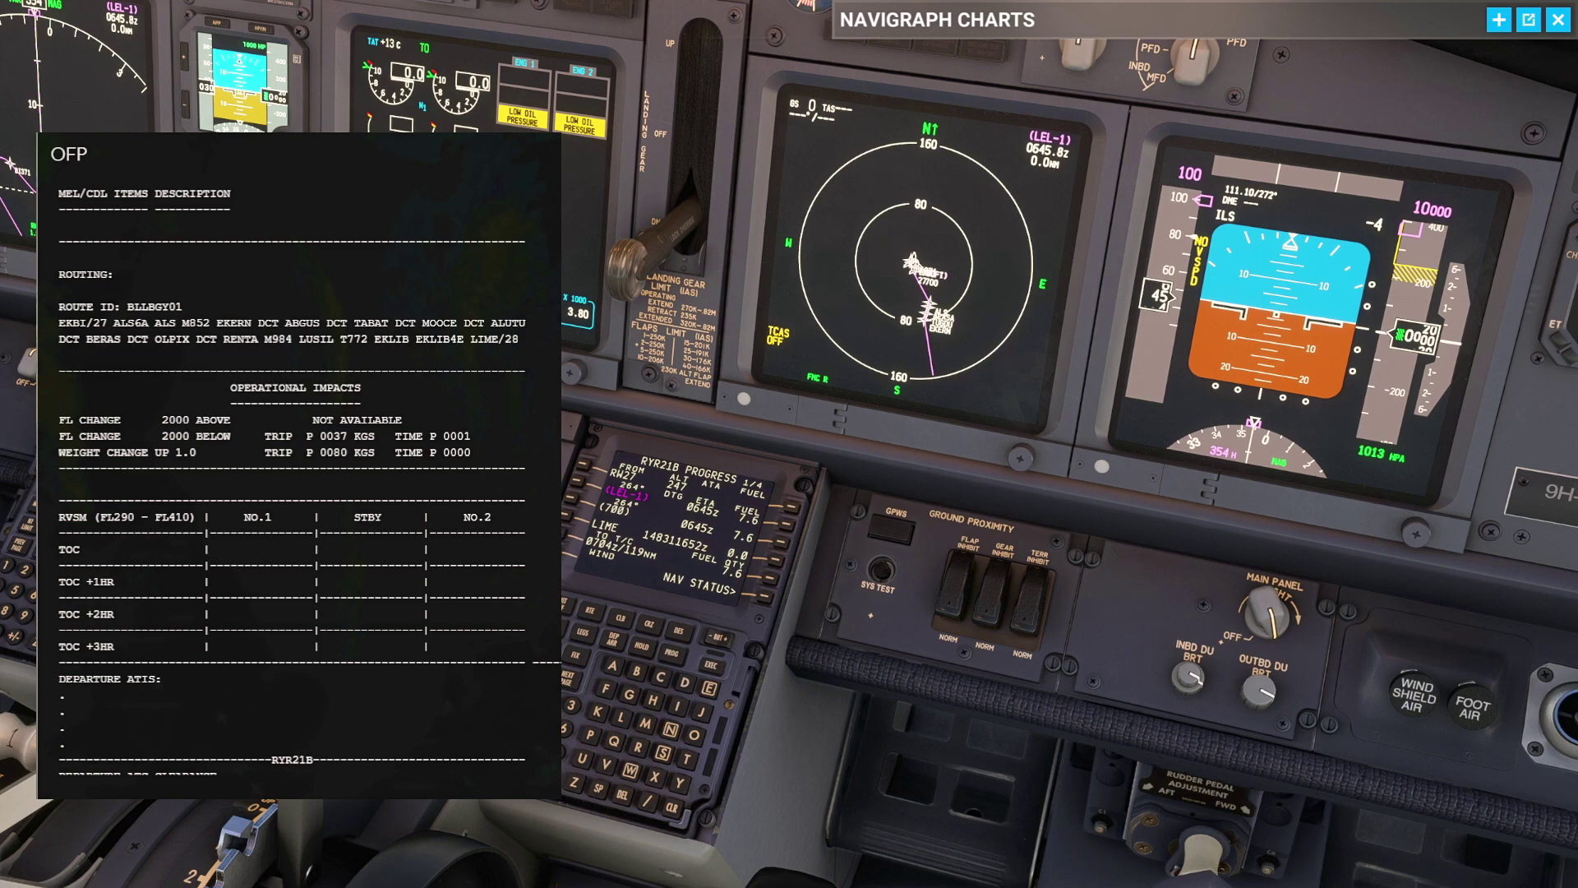
click(582, 632)
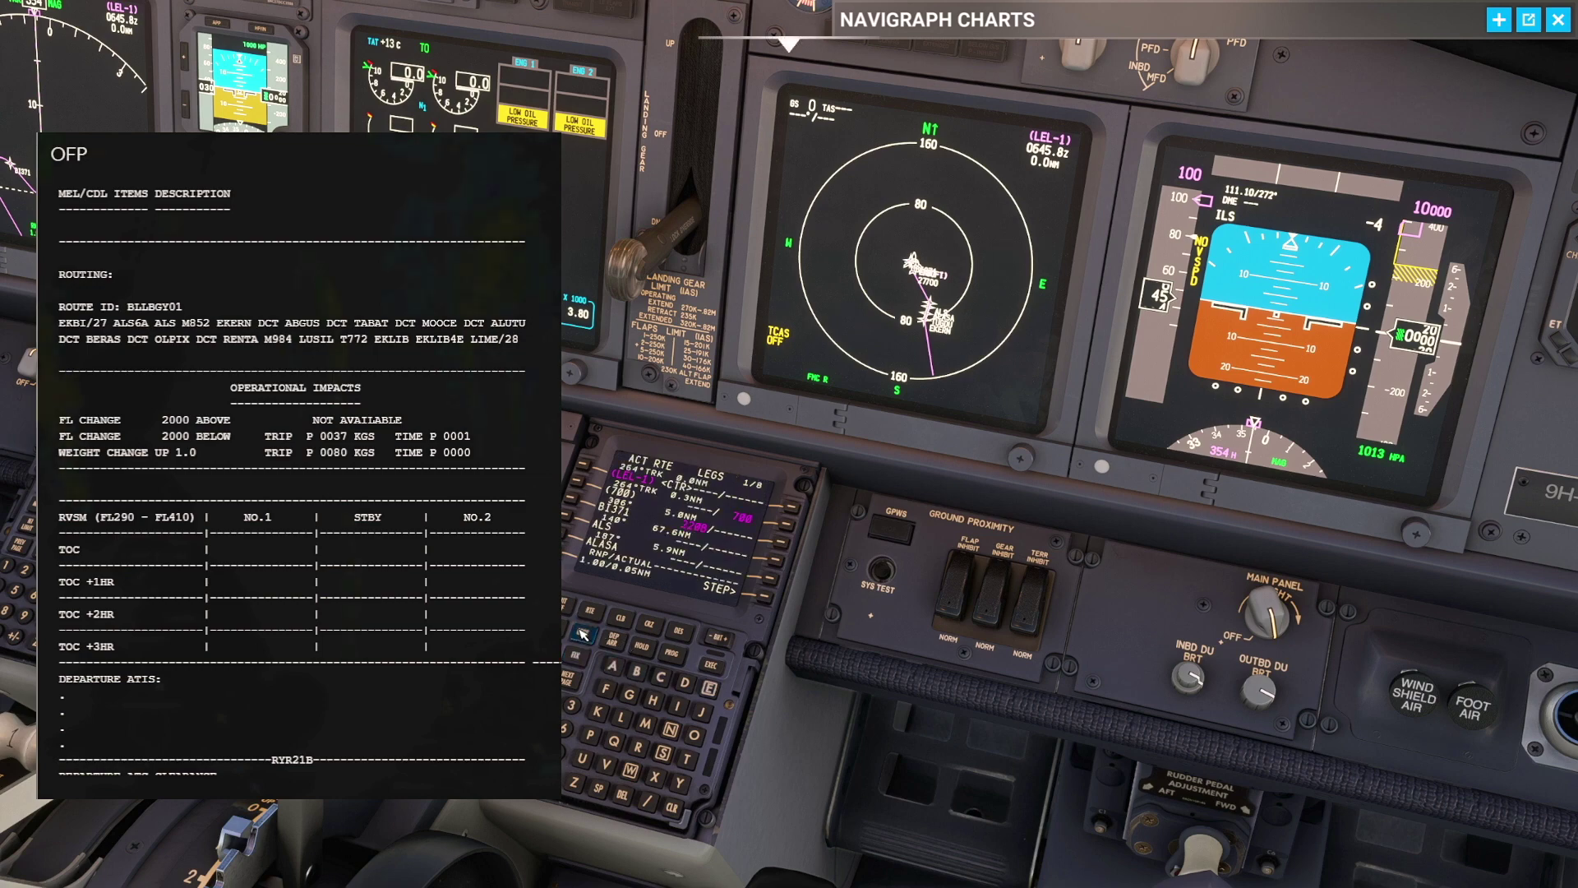
click(568, 673)
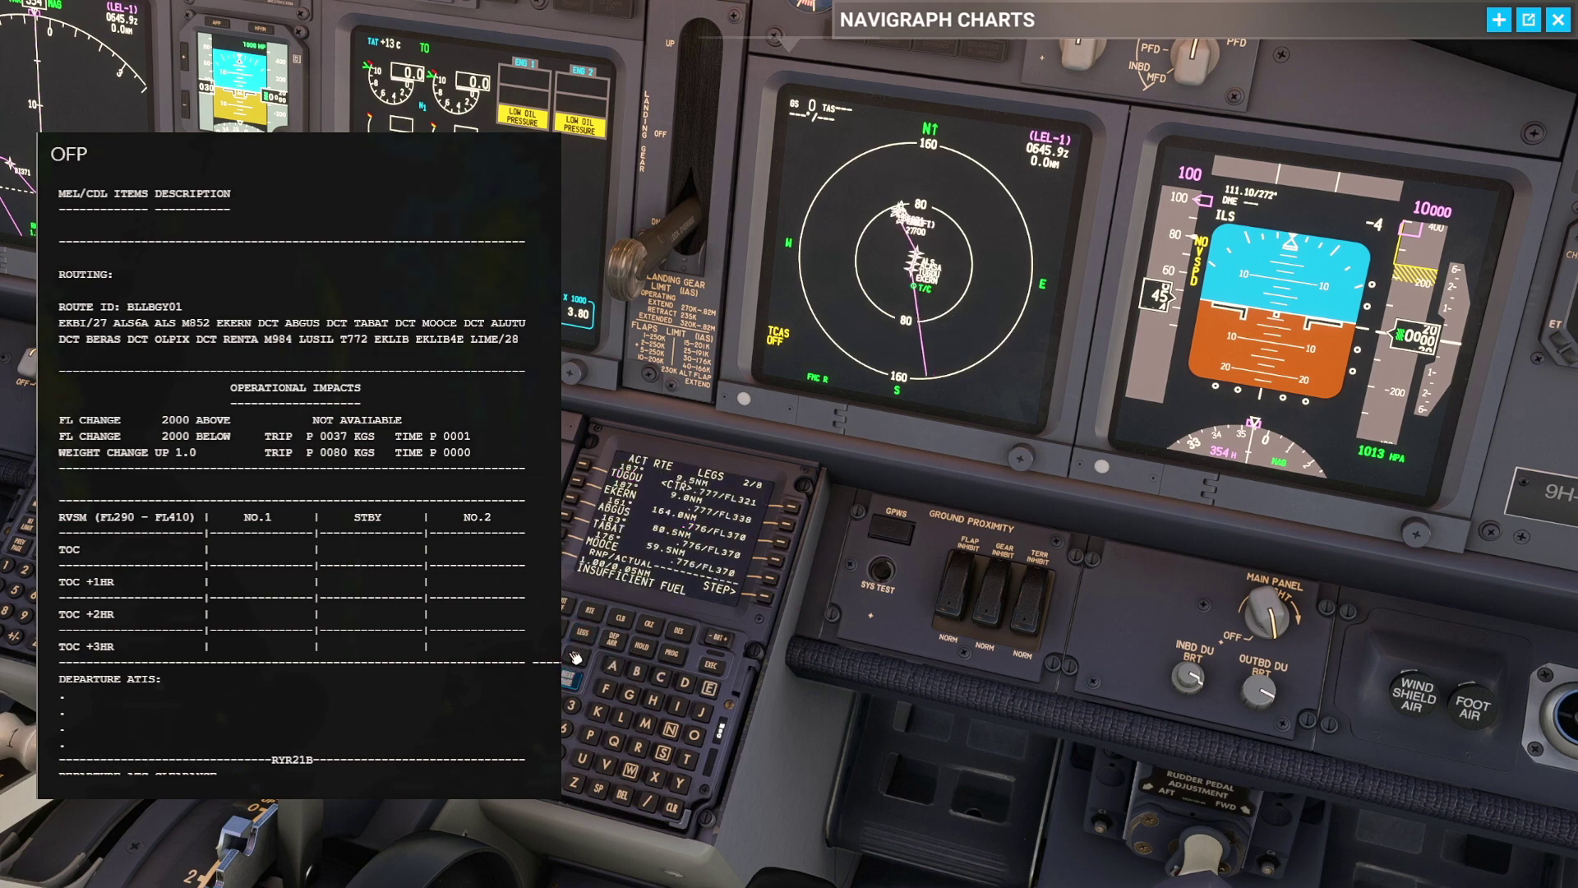
Step: Delete the wrongly spelled waypoint ALATU from the third page of the active route
click(593, 611)
click(573, 679)
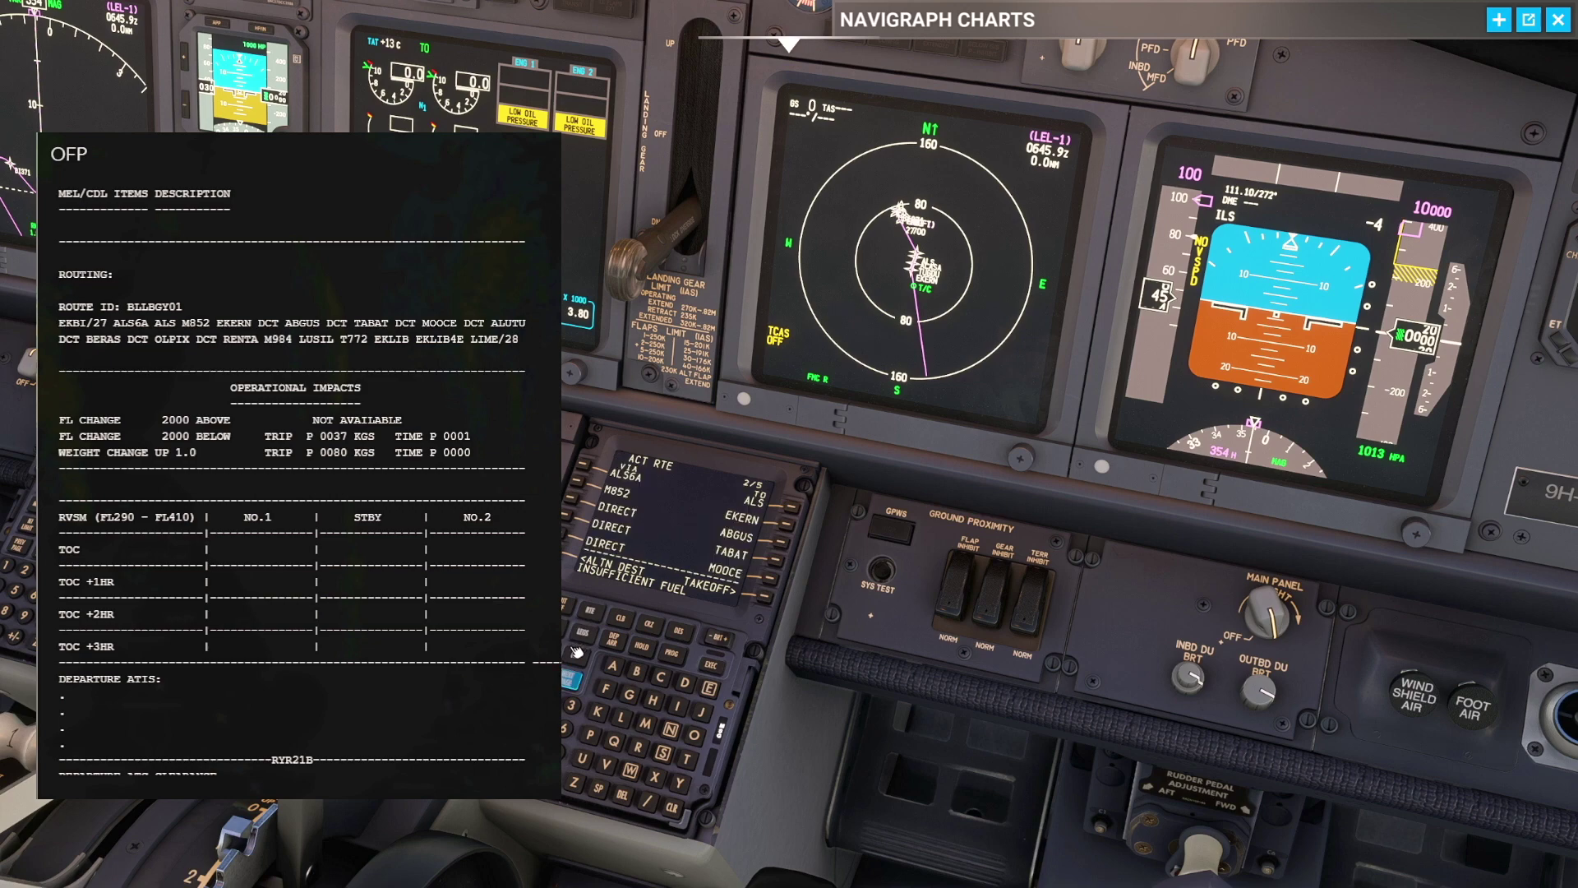
click(573, 676)
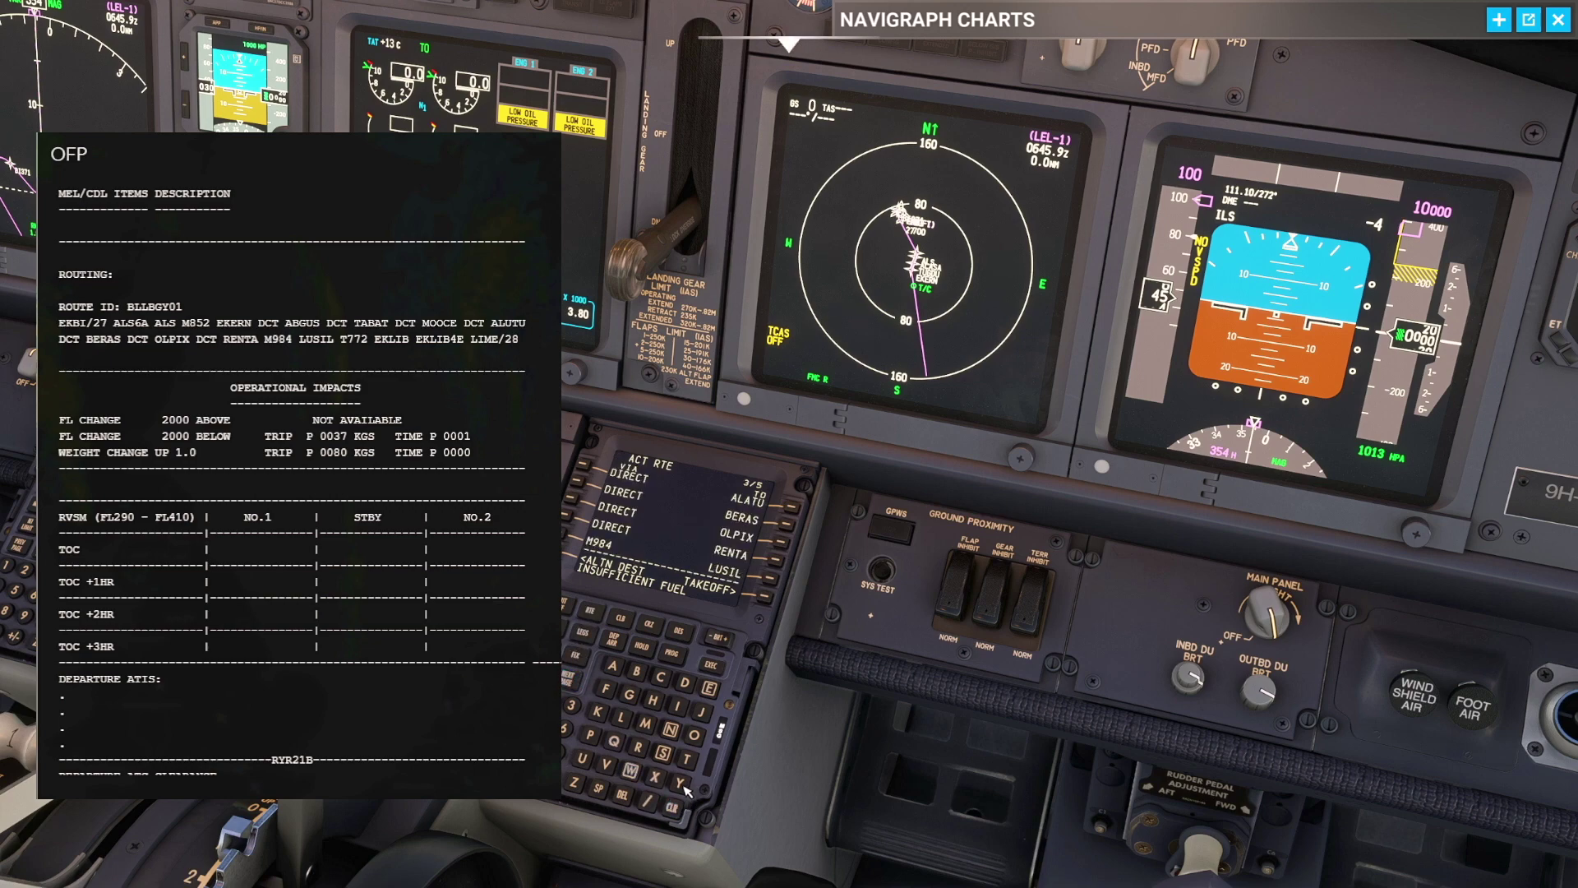
click(623, 794)
click(794, 497)
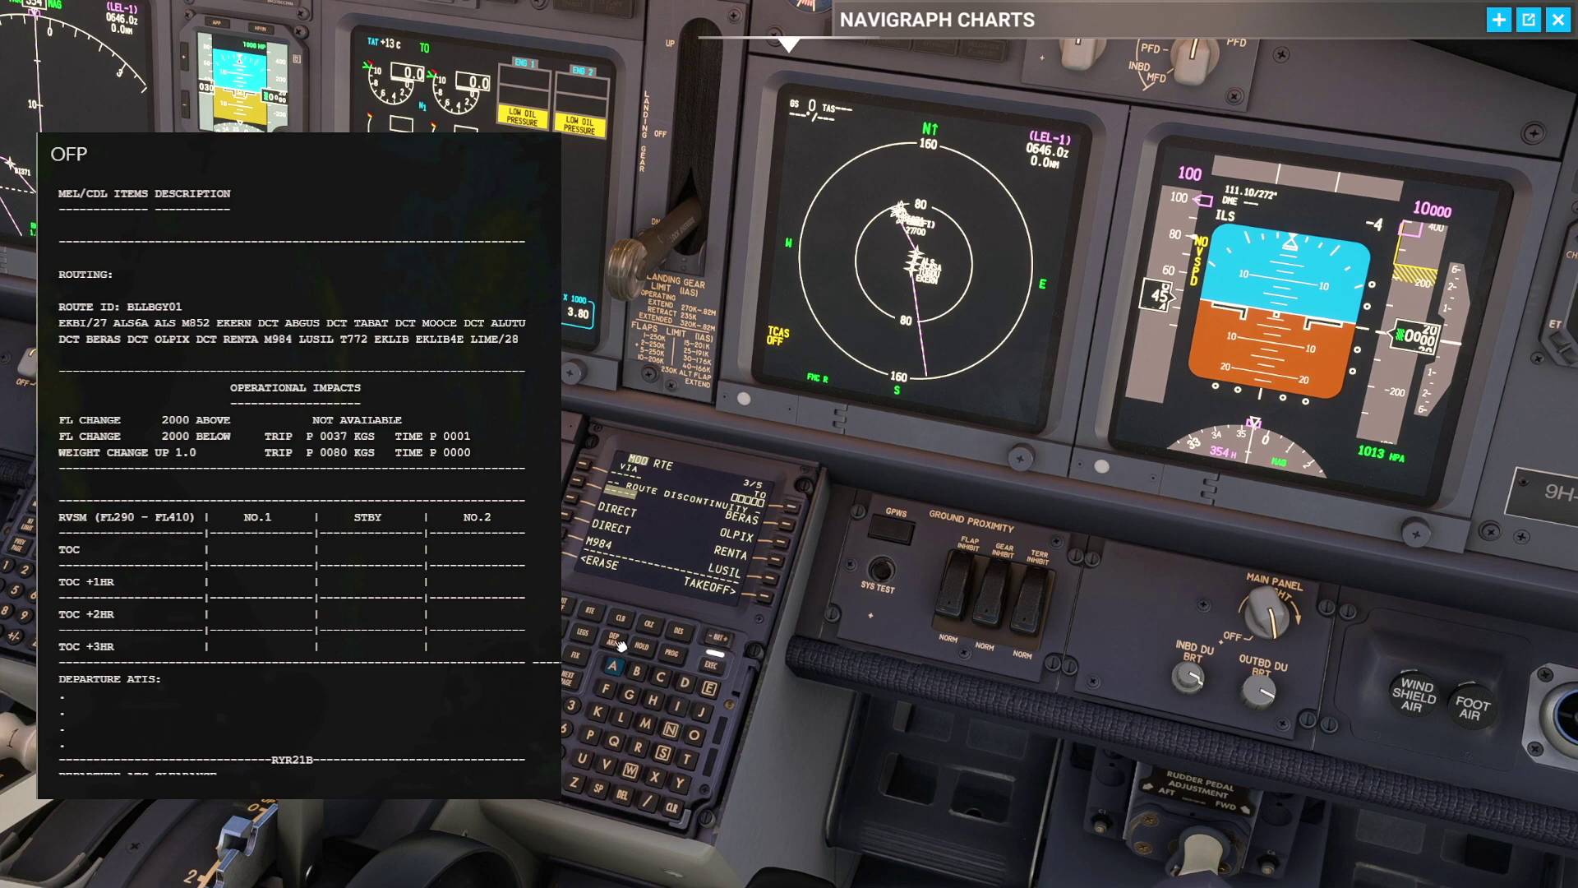
Step: Insert ALUTU ahead of BERAS in the route, close the discontinuity and execute the modification
click(612, 665)
click(621, 718)
click(582, 758)
click(686, 757)
click(693, 734)
click(794, 500)
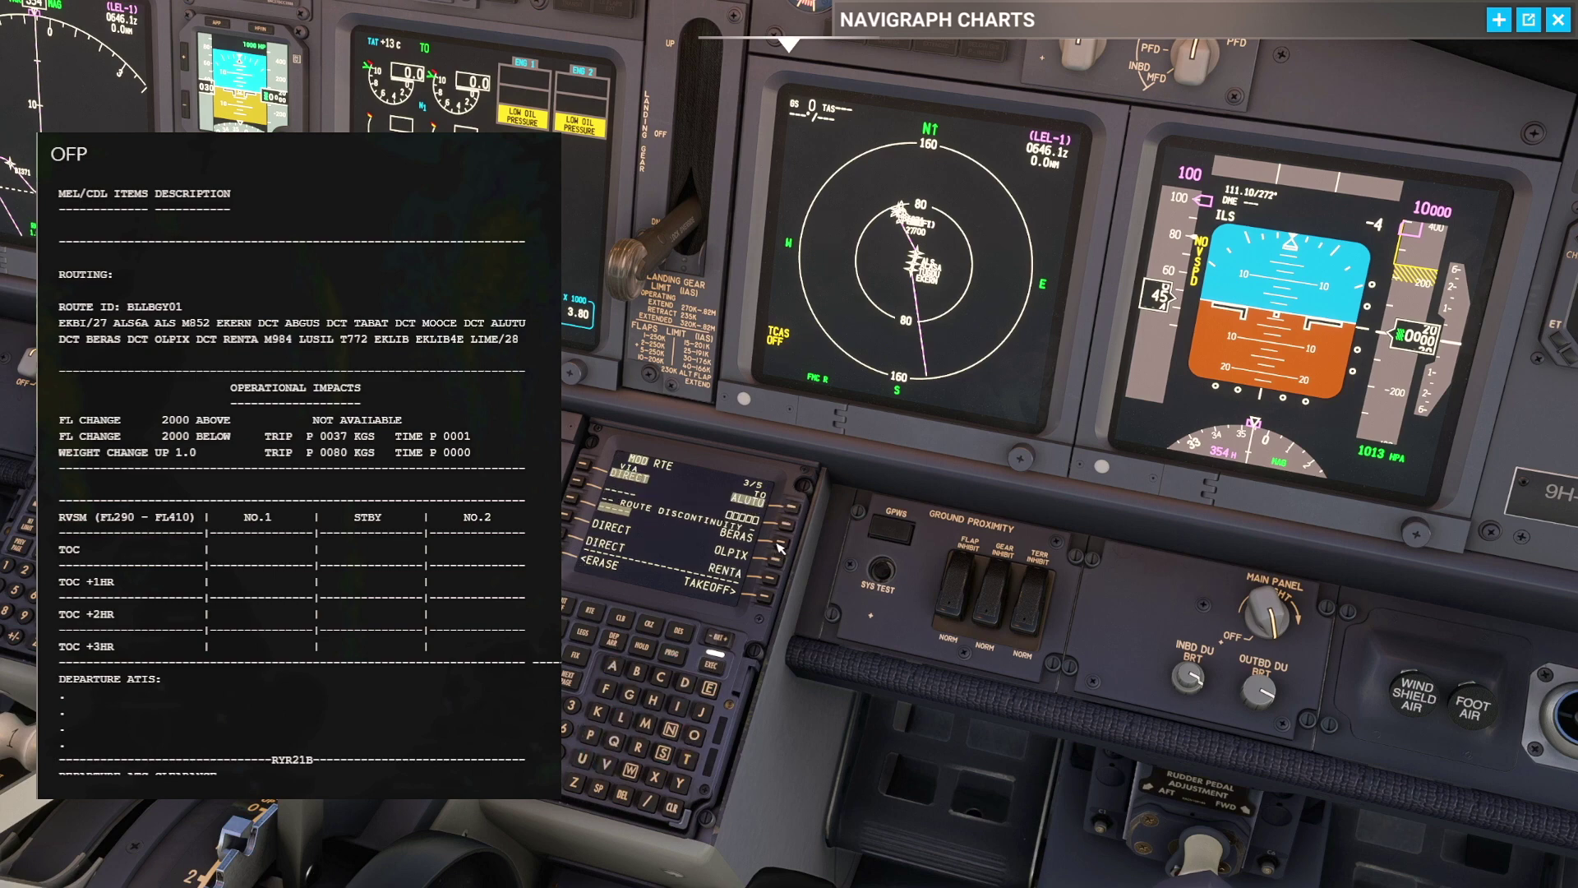
click(712, 664)
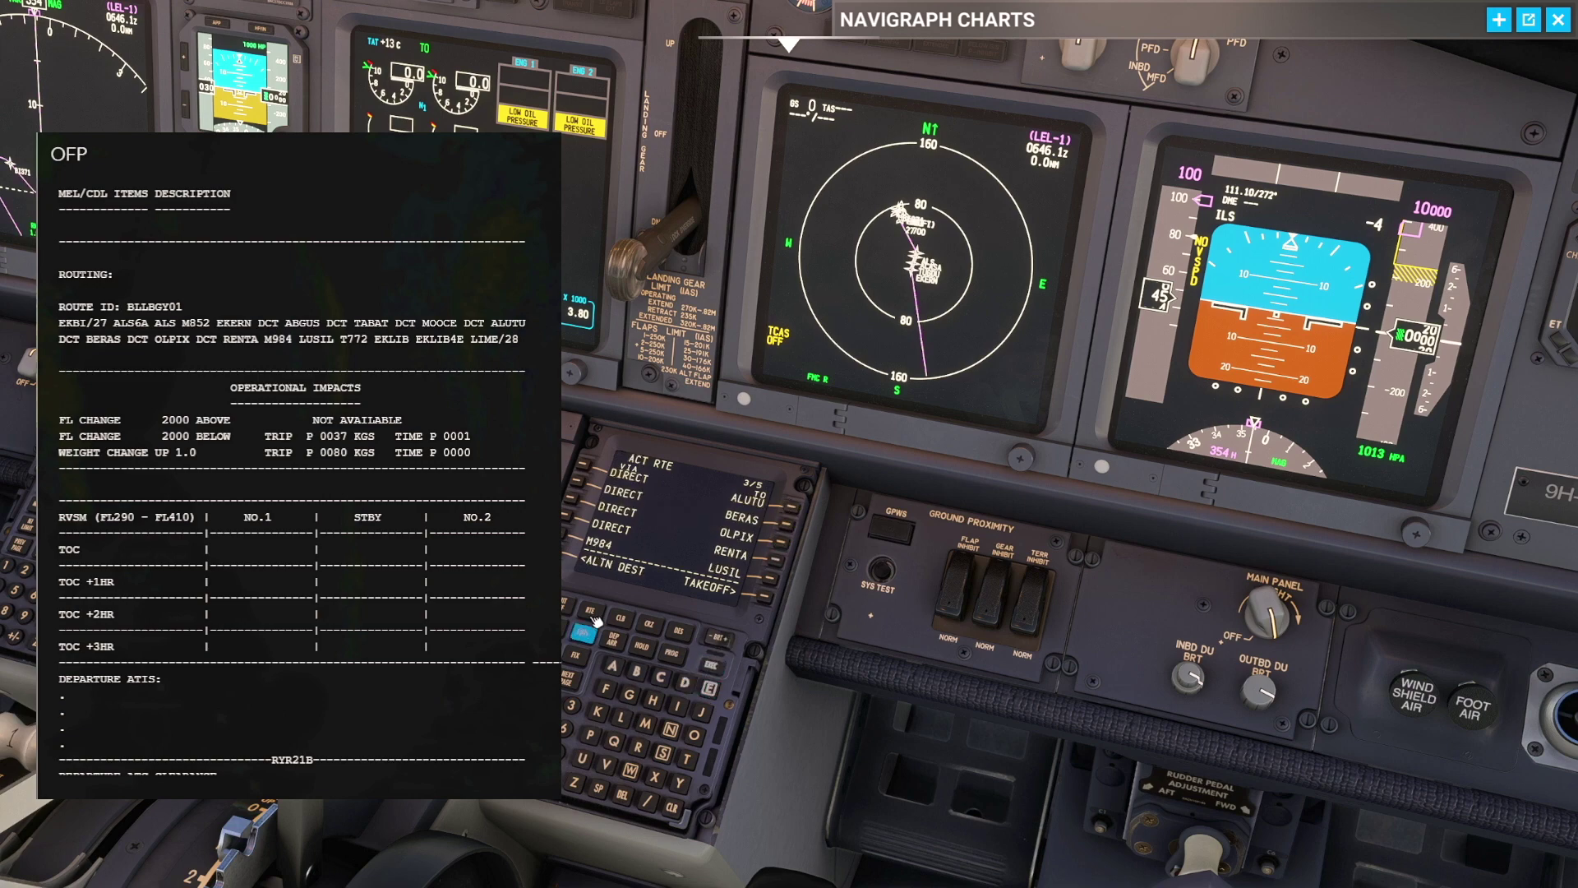
Step: Compare the predicted arrival fuel at LIME with the planned fuel figures in the OFP
click(670, 653)
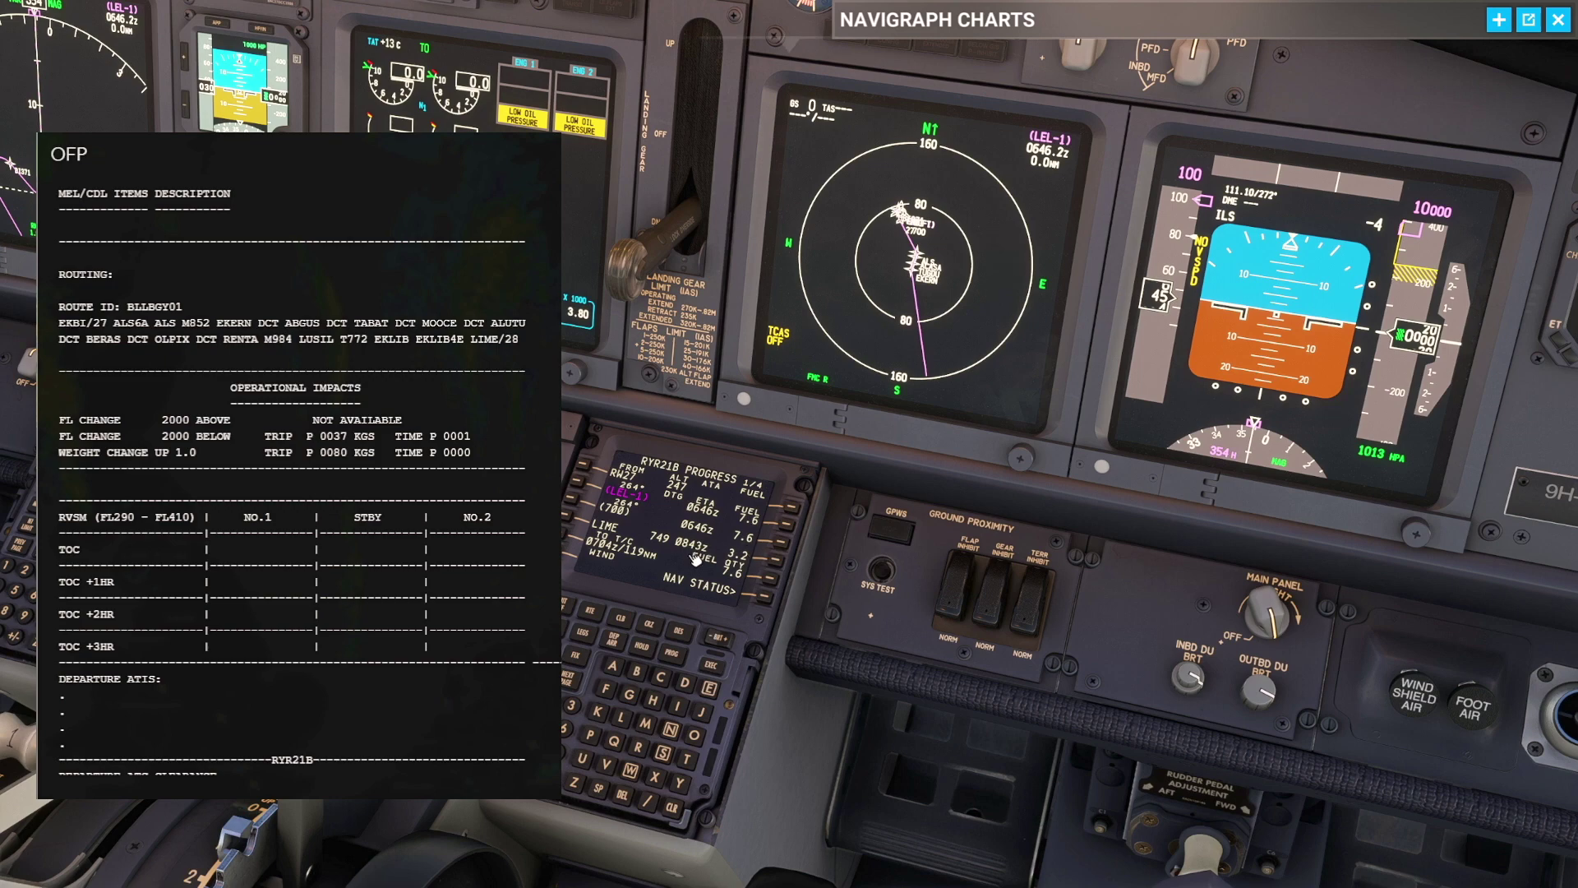
scroll(514, 501, down, 10)
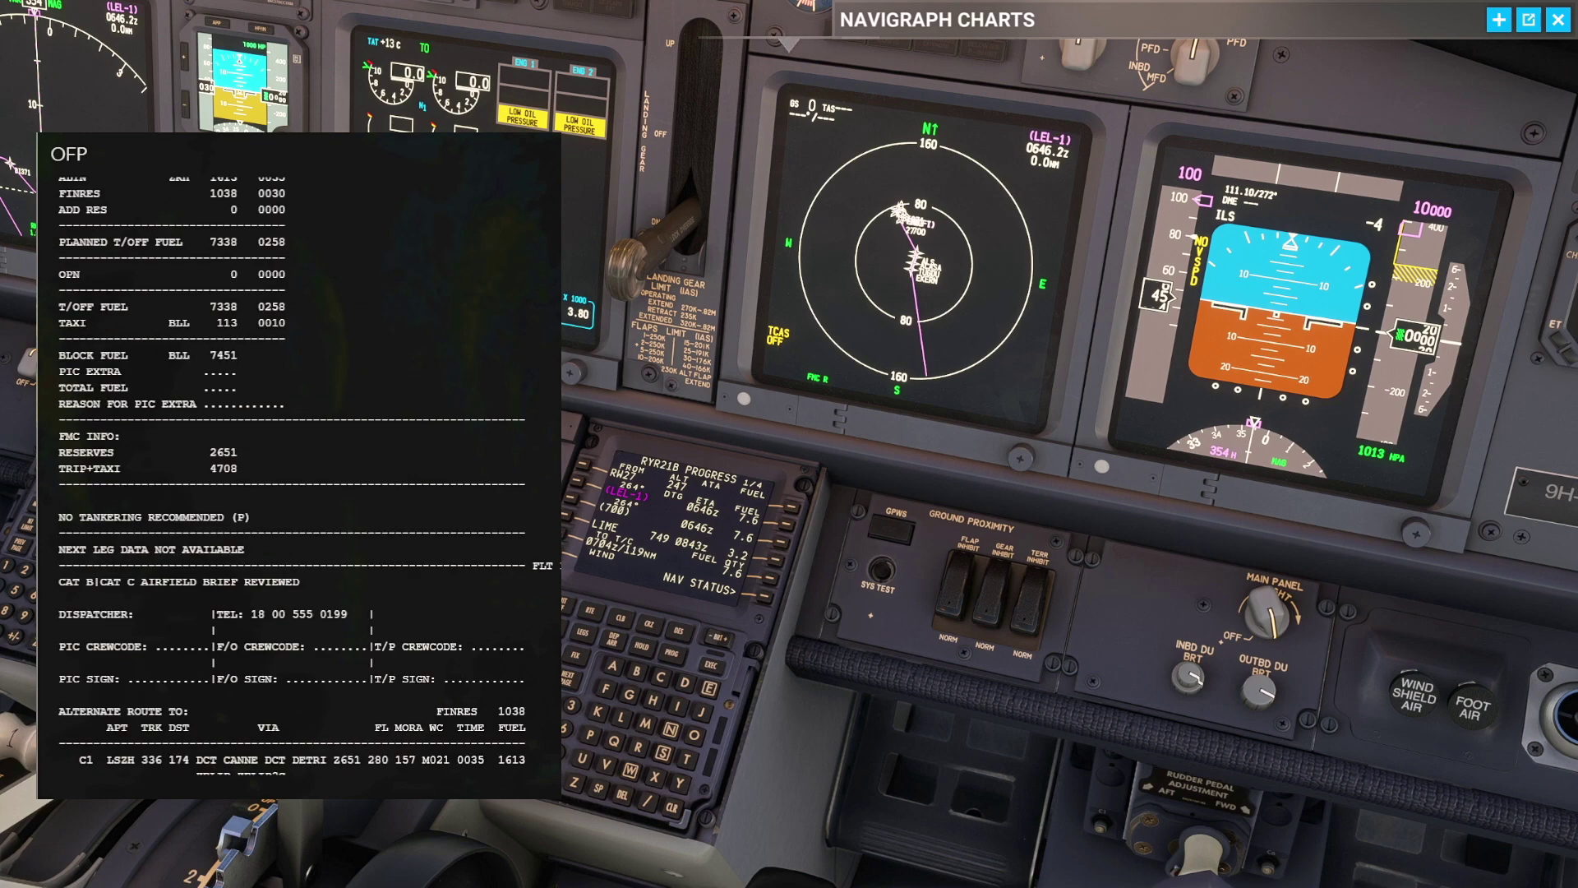
scroll(151, 602, up, 2)
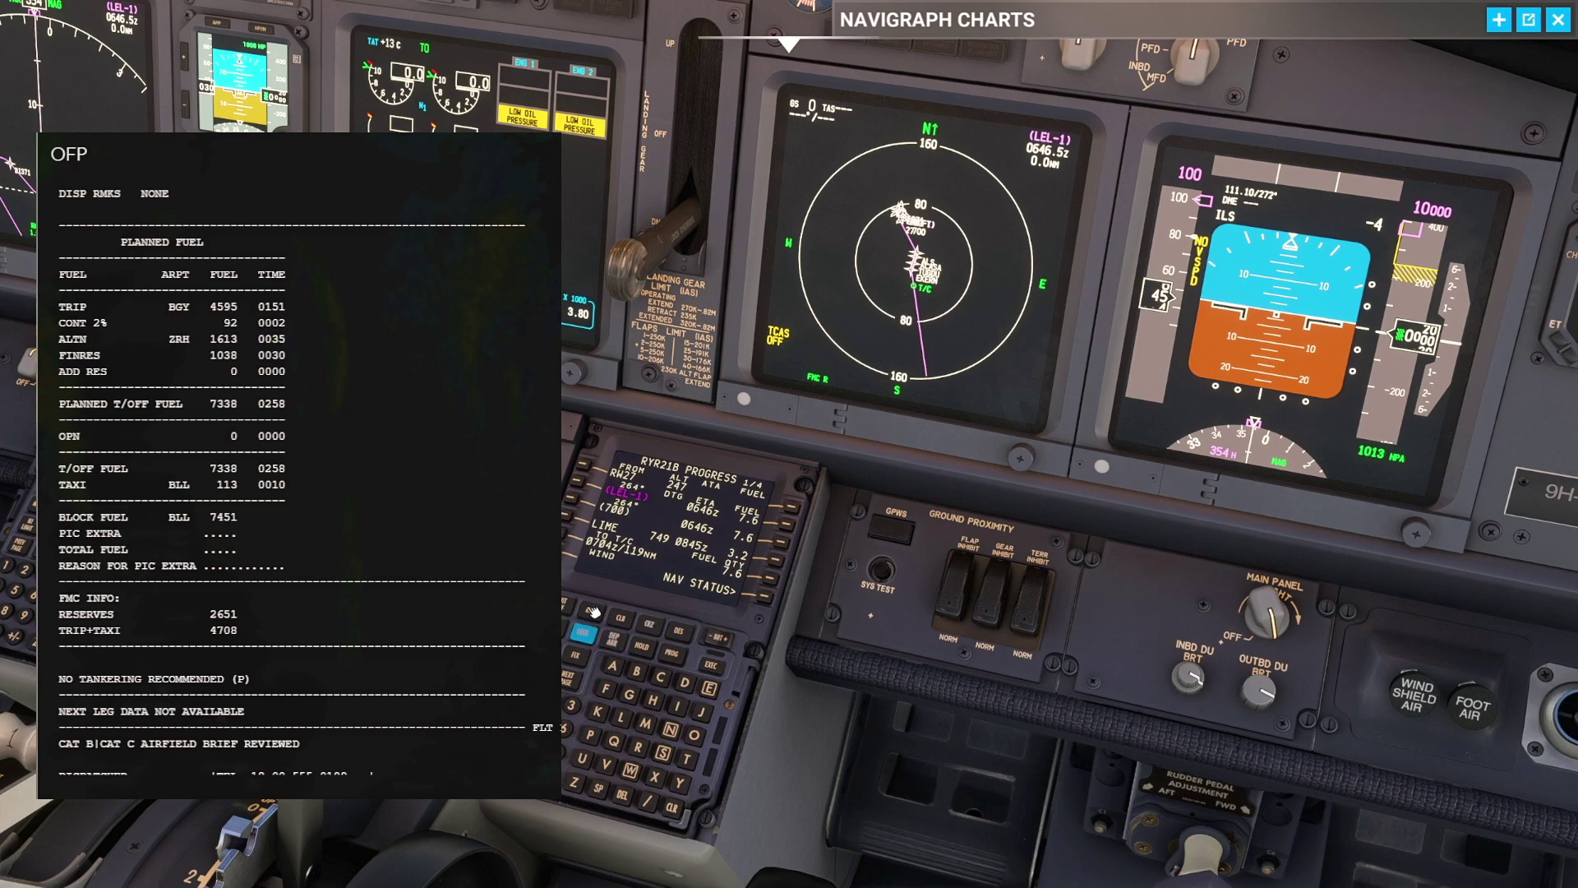
Step: Enter the OFP's top-of-climb wind of 249°/53 for ABGUS on the second route data page
key(ctrl+space)
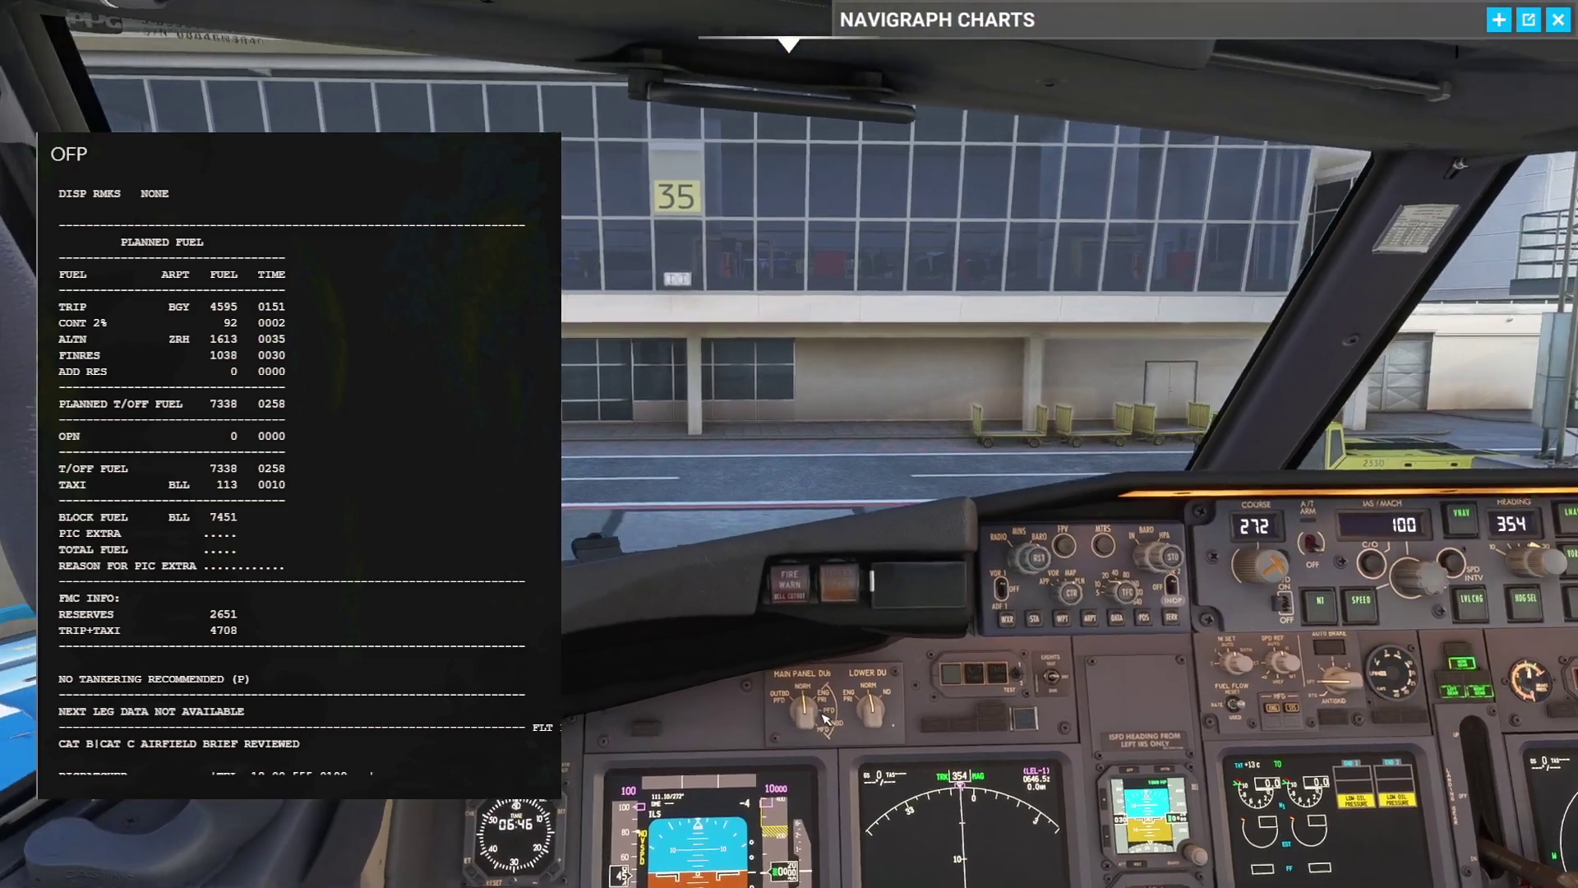
key(alt+1)
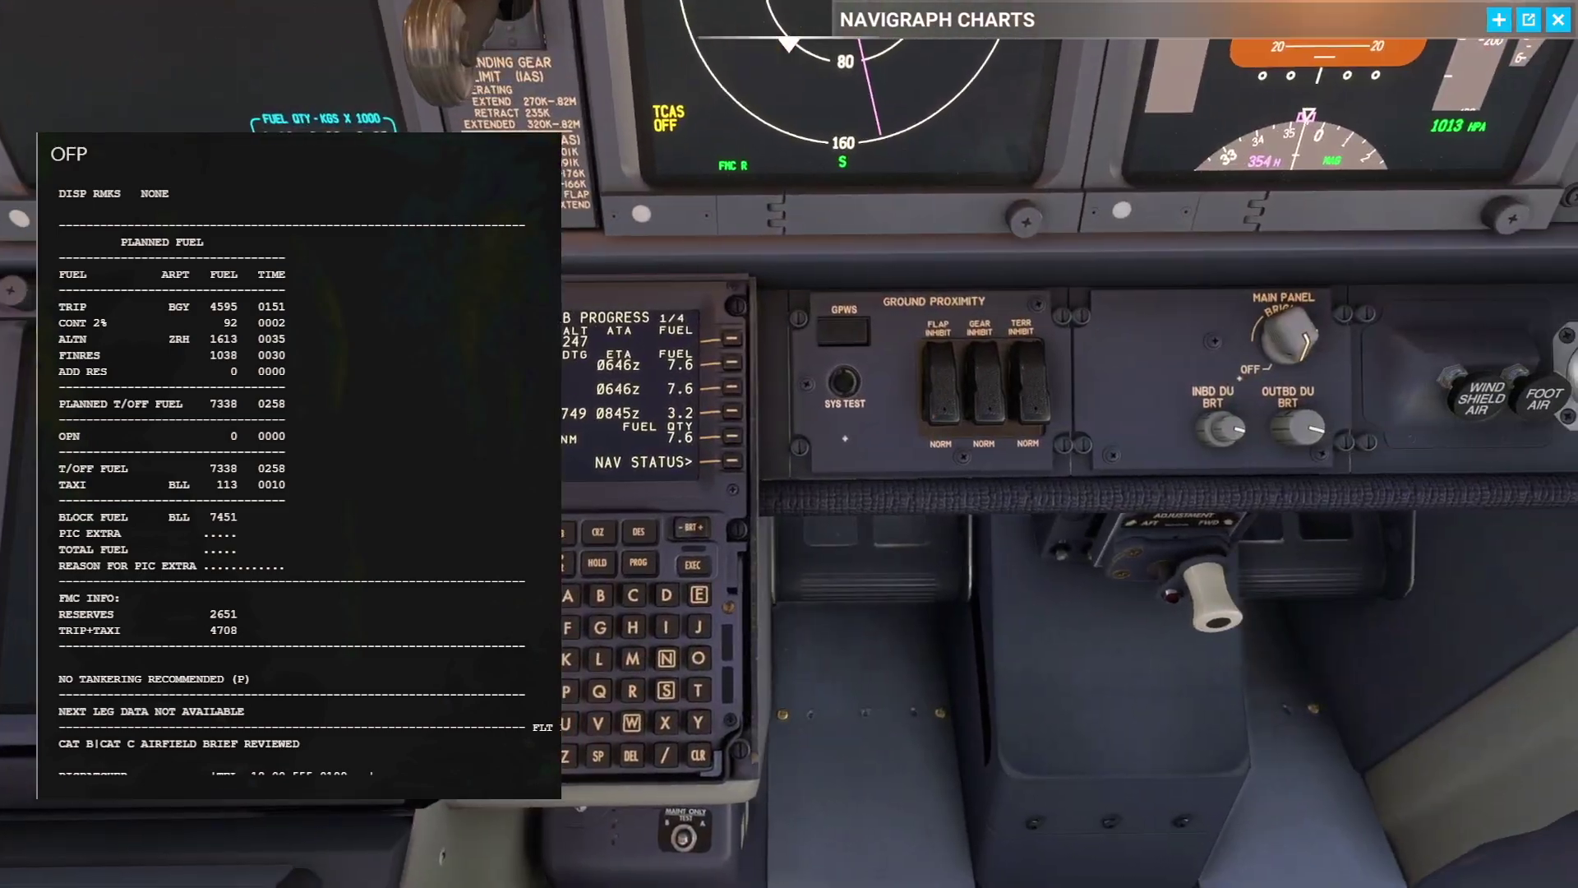
scroll(921, 571, down, 3)
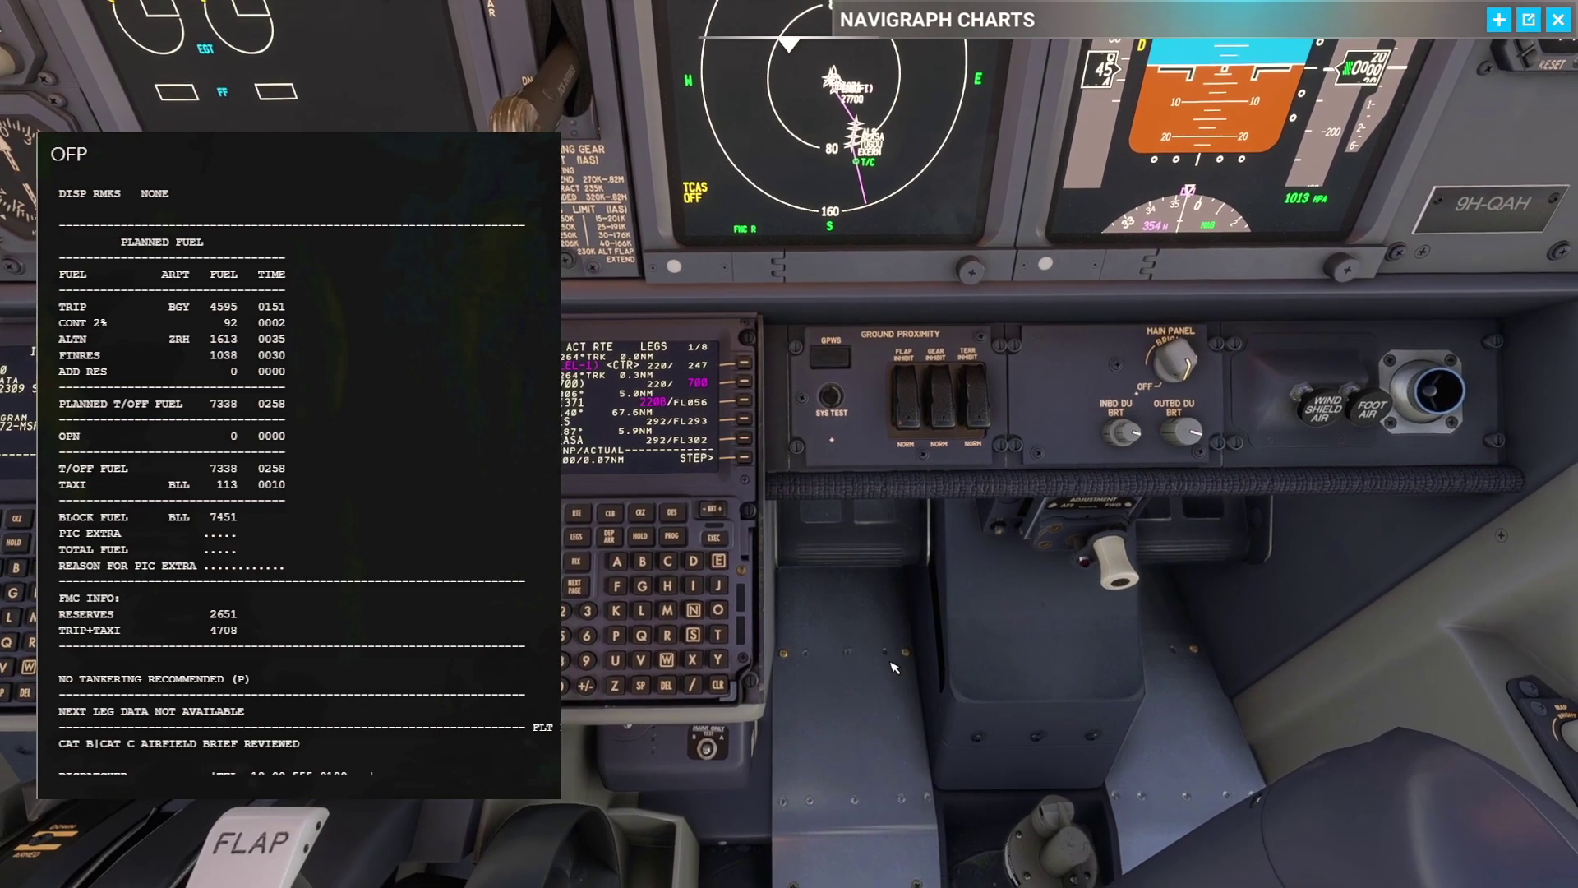
key(ctrl+space)
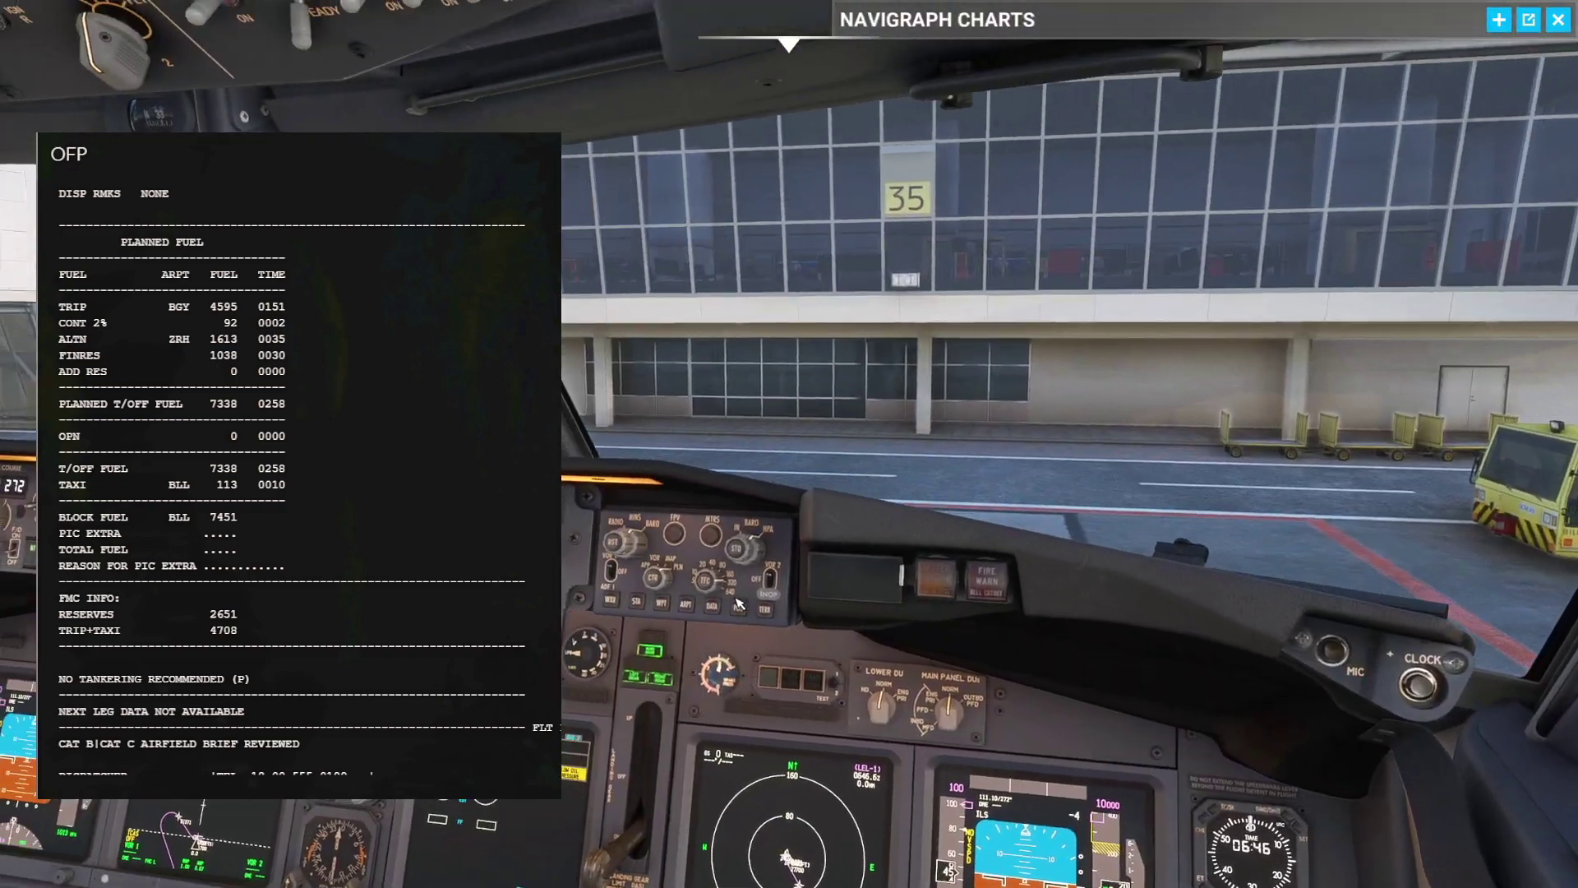
key(alt+1)
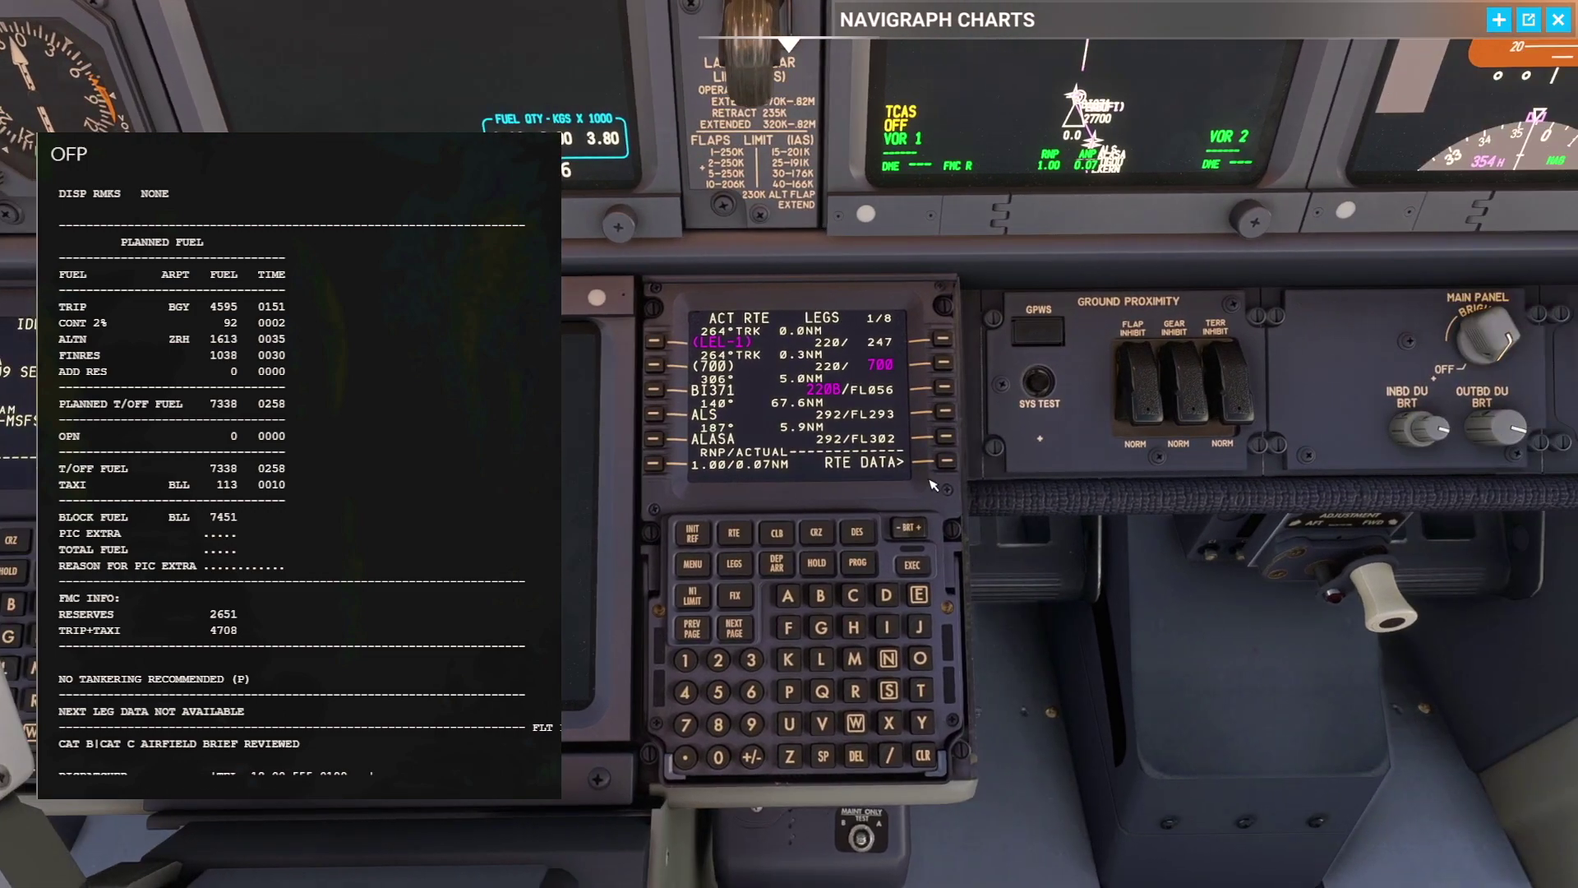
click(944, 461)
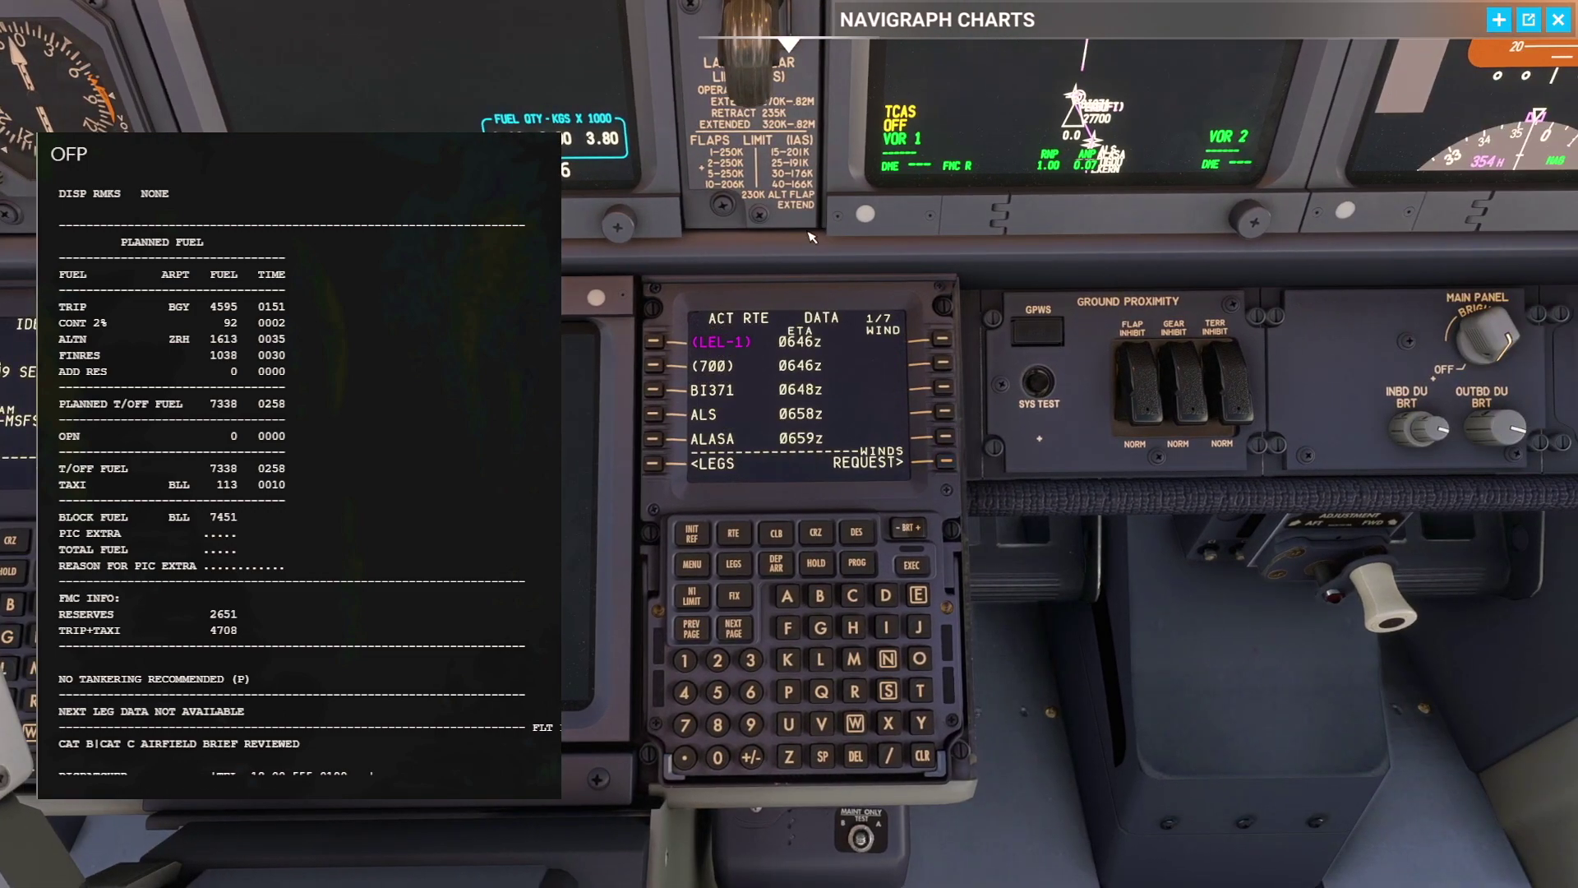
click(733, 627)
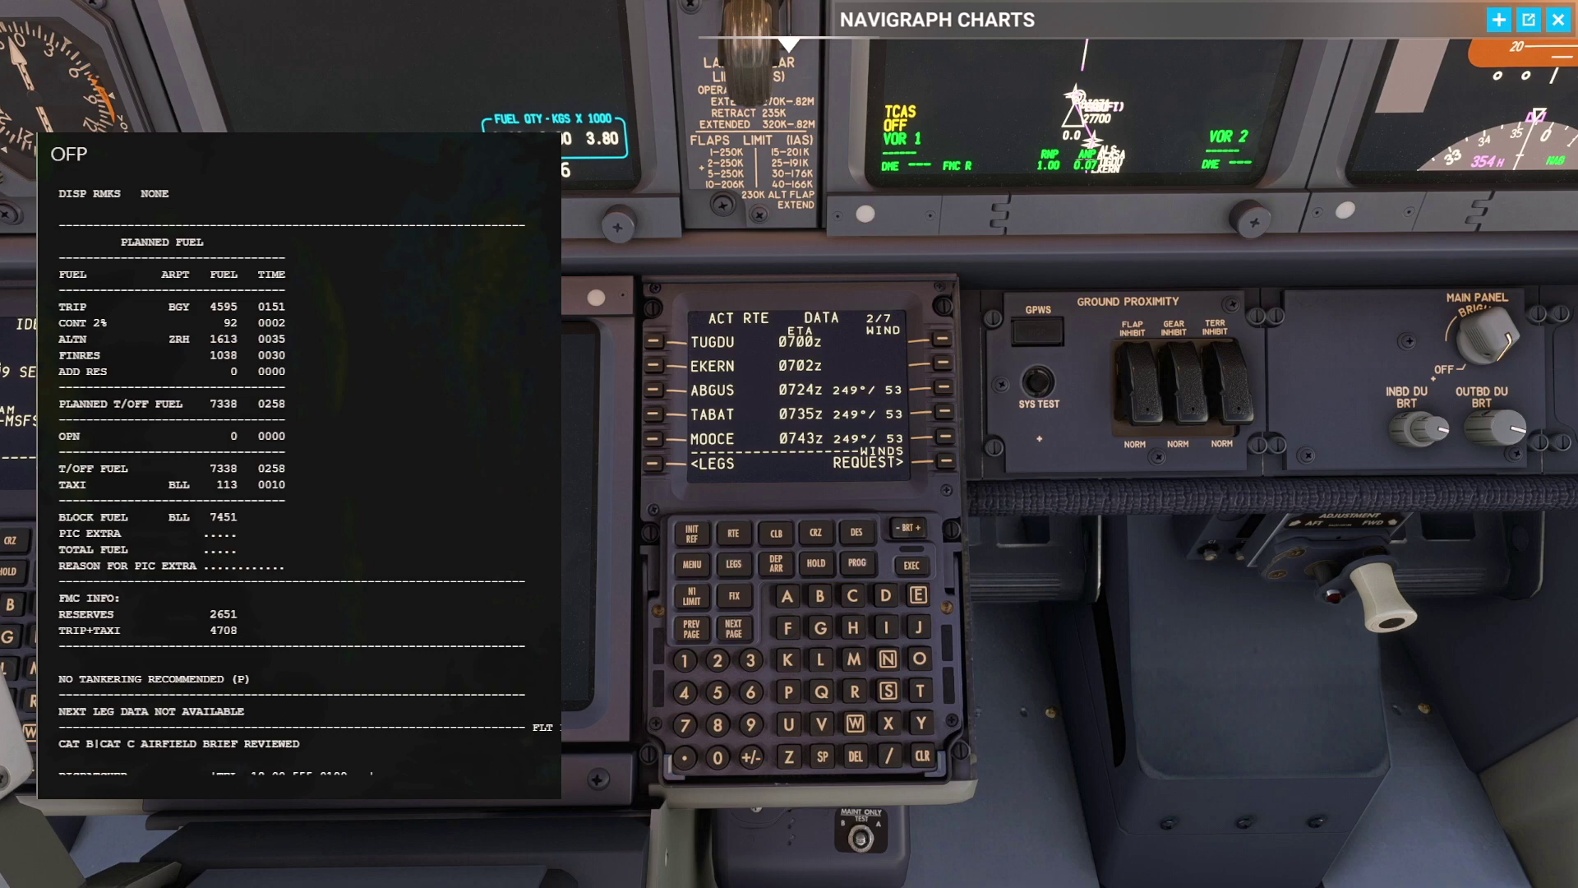
scroll(321, 470, up, 10)
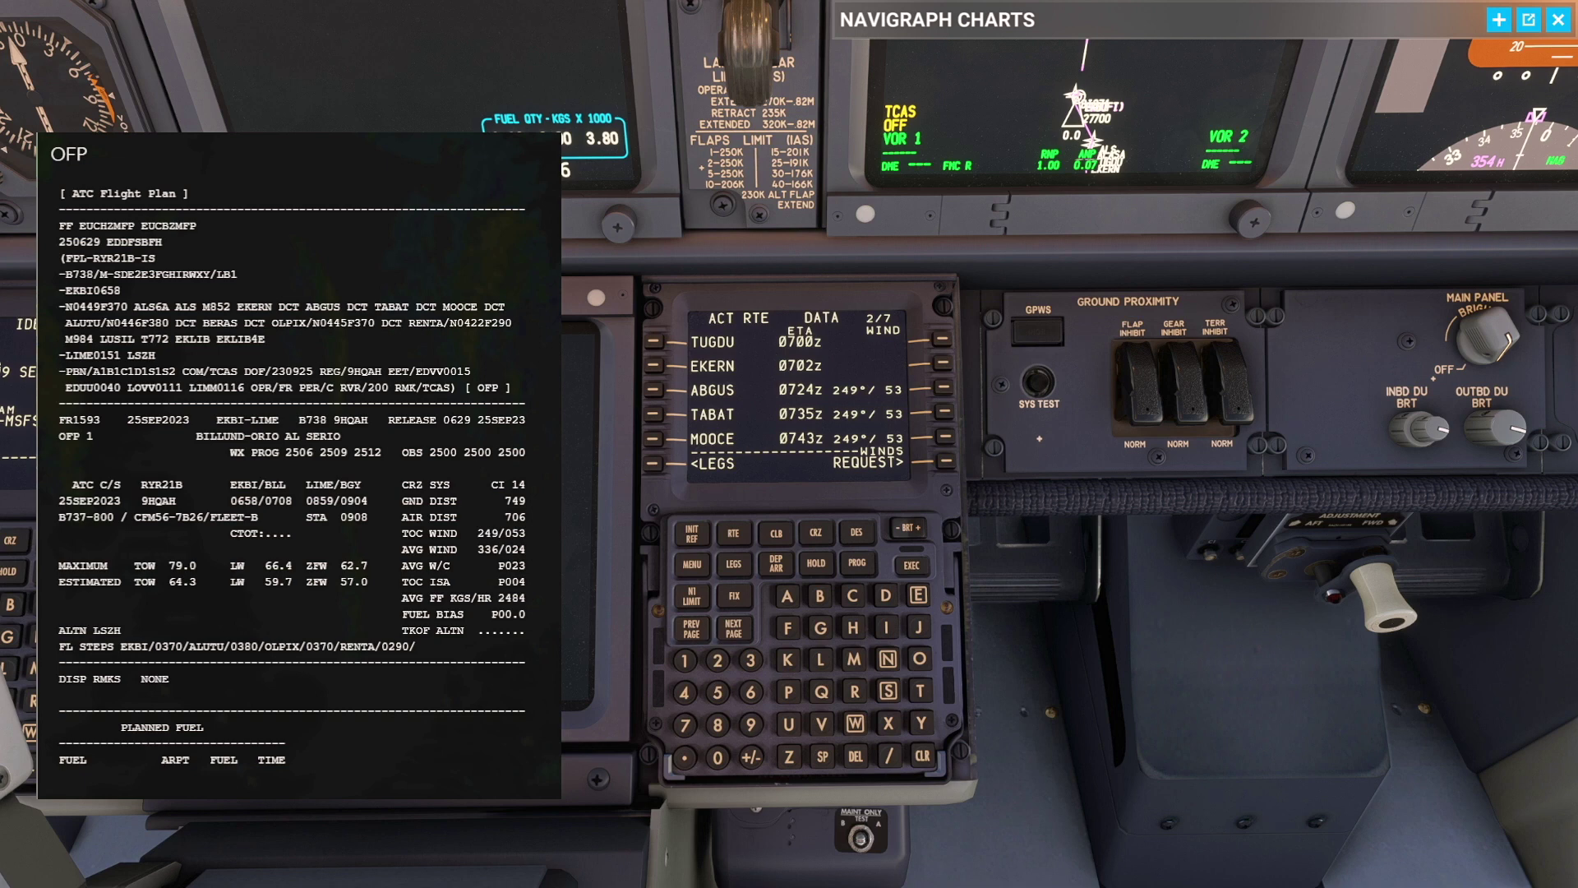
click(944, 387)
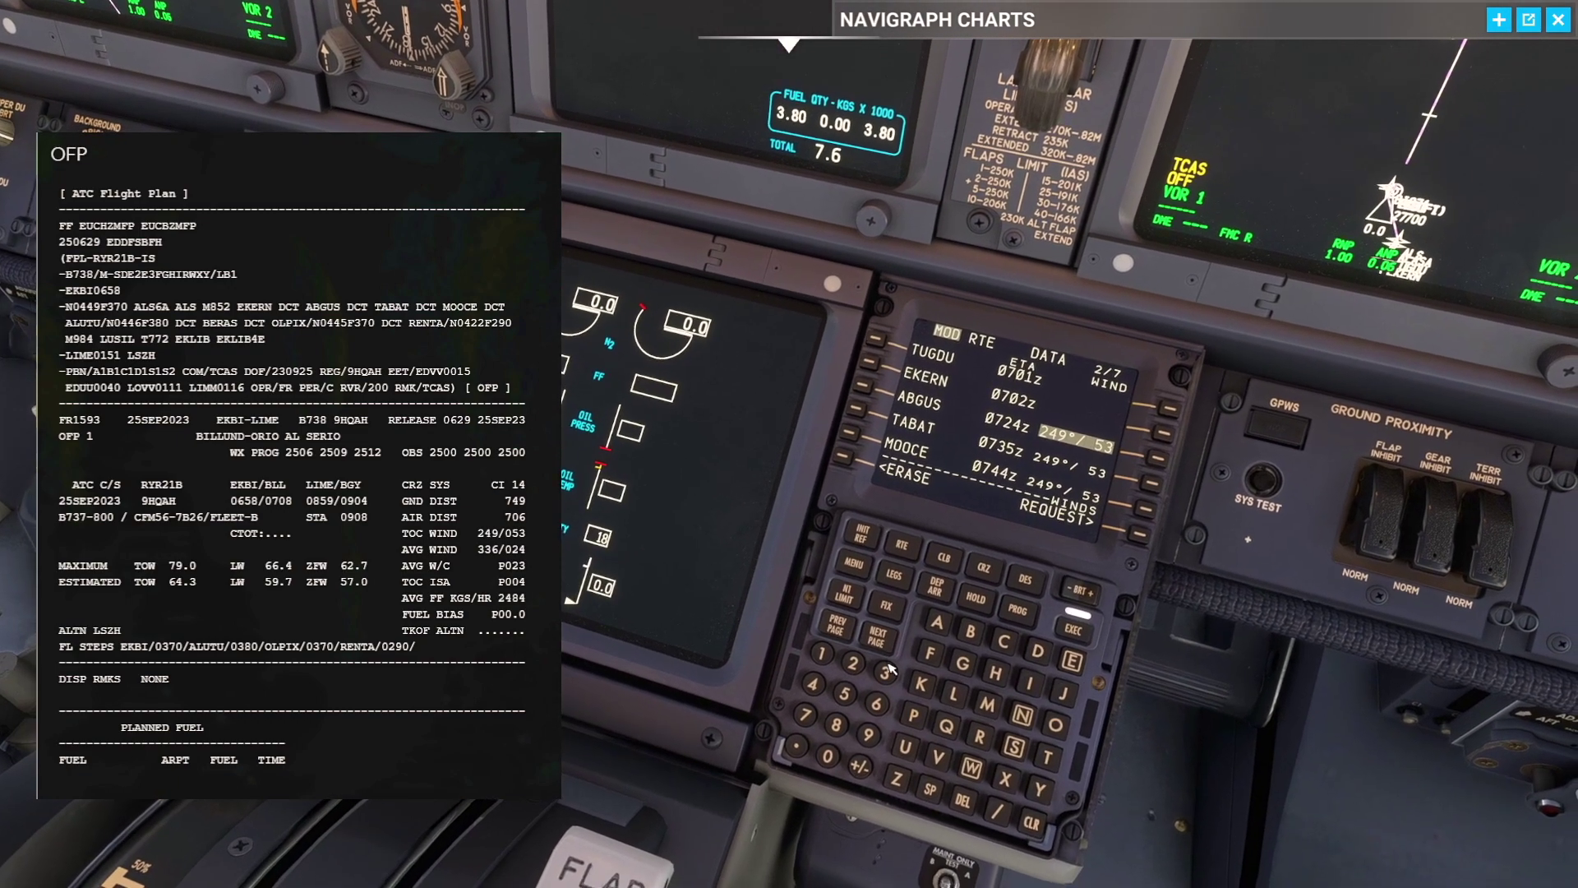
Step: Enter the OFP's average wind of 336°/24 for TABAT in the route data
click(884, 672)
click(884, 672)
click(867, 733)
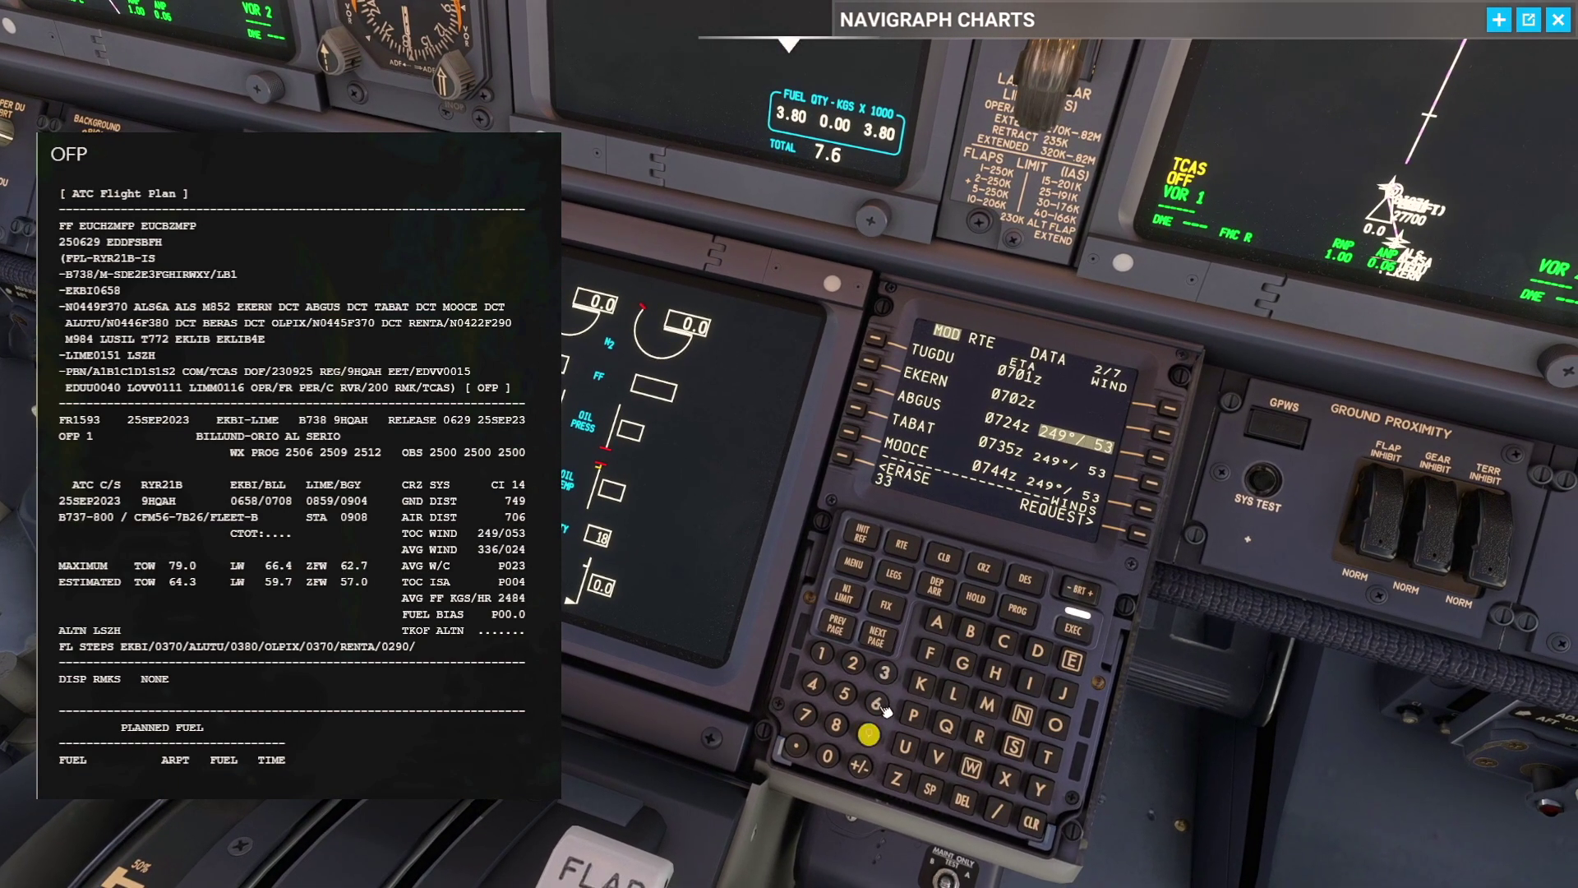
click(1032, 822)
click(876, 702)
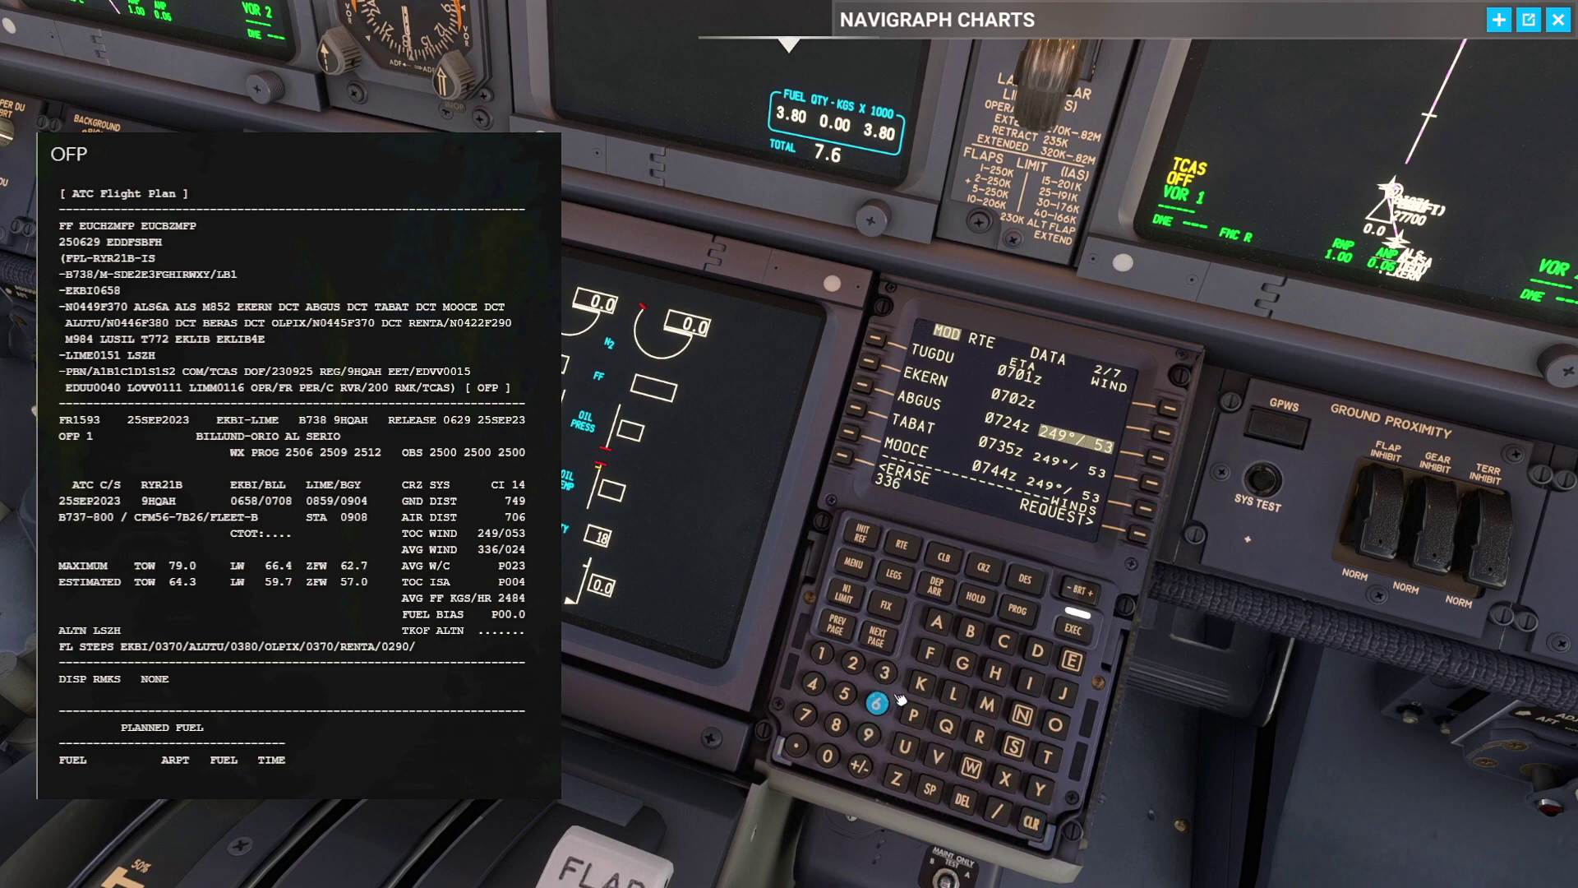
click(997, 811)
click(853, 663)
click(812, 683)
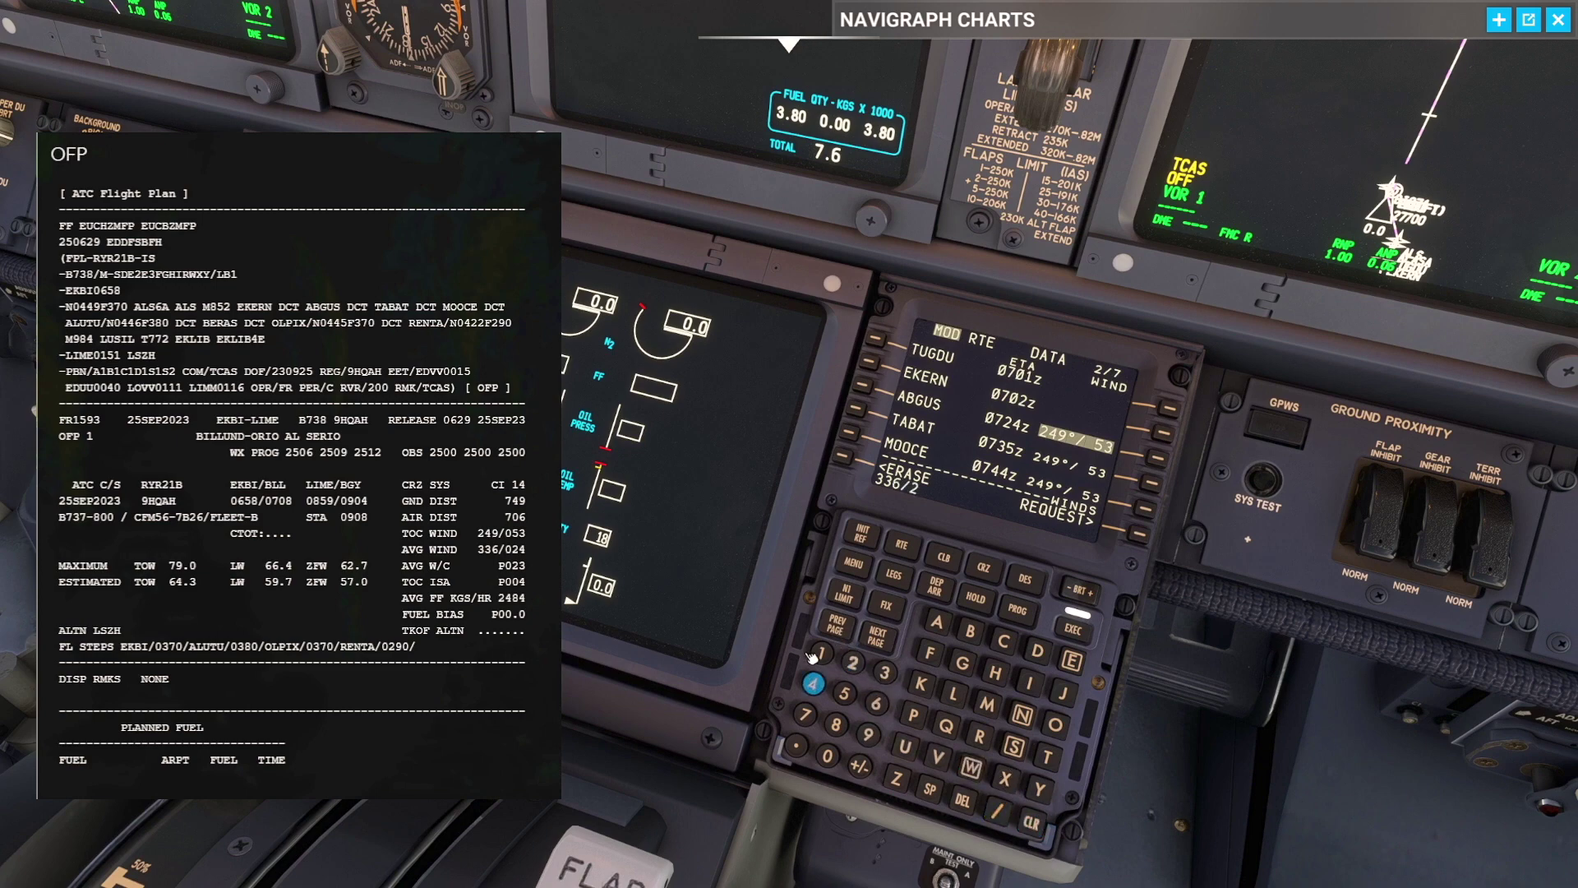
click(1151, 484)
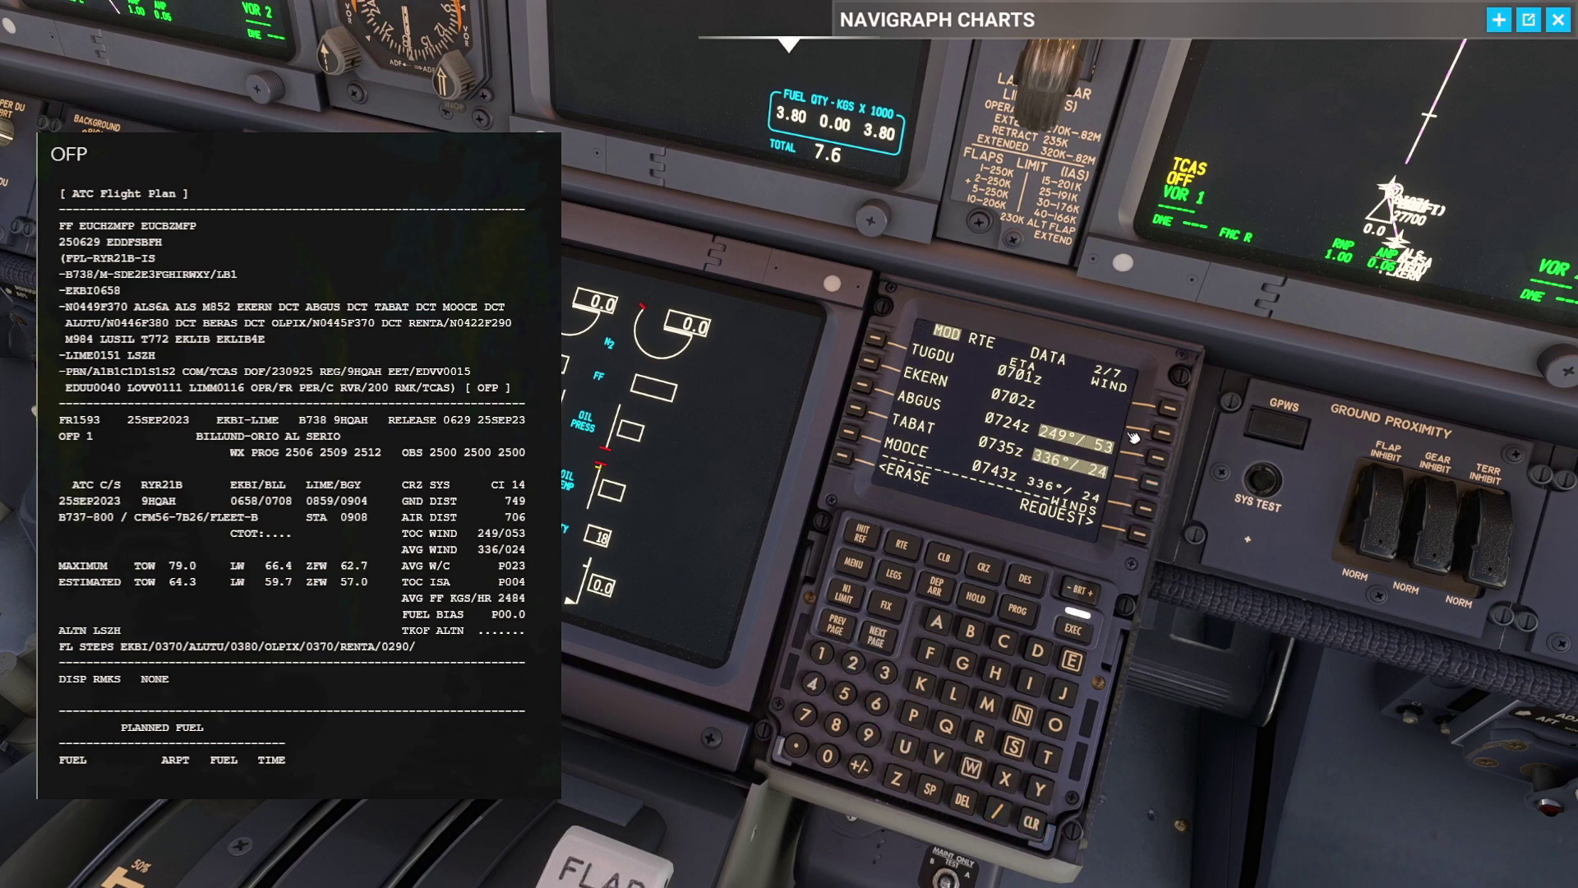
Step: Set ALUTU's wind to 336°/24, execute the wind changes and recheck the progress pages
click(881, 633)
click(1168, 402)
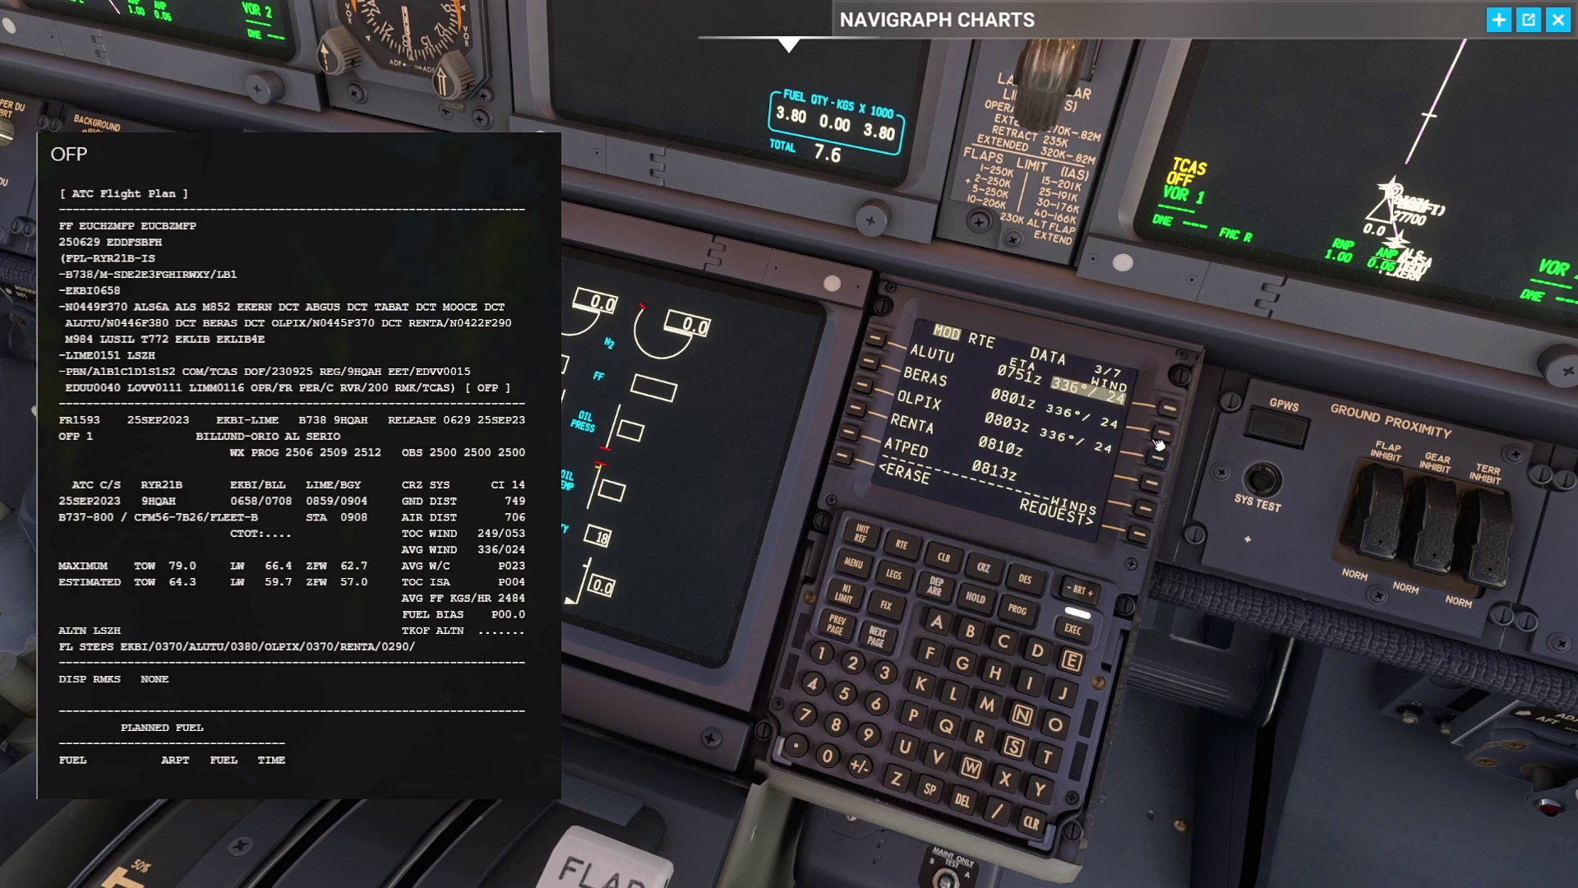
click(1158, 450)
click(1073, 629)
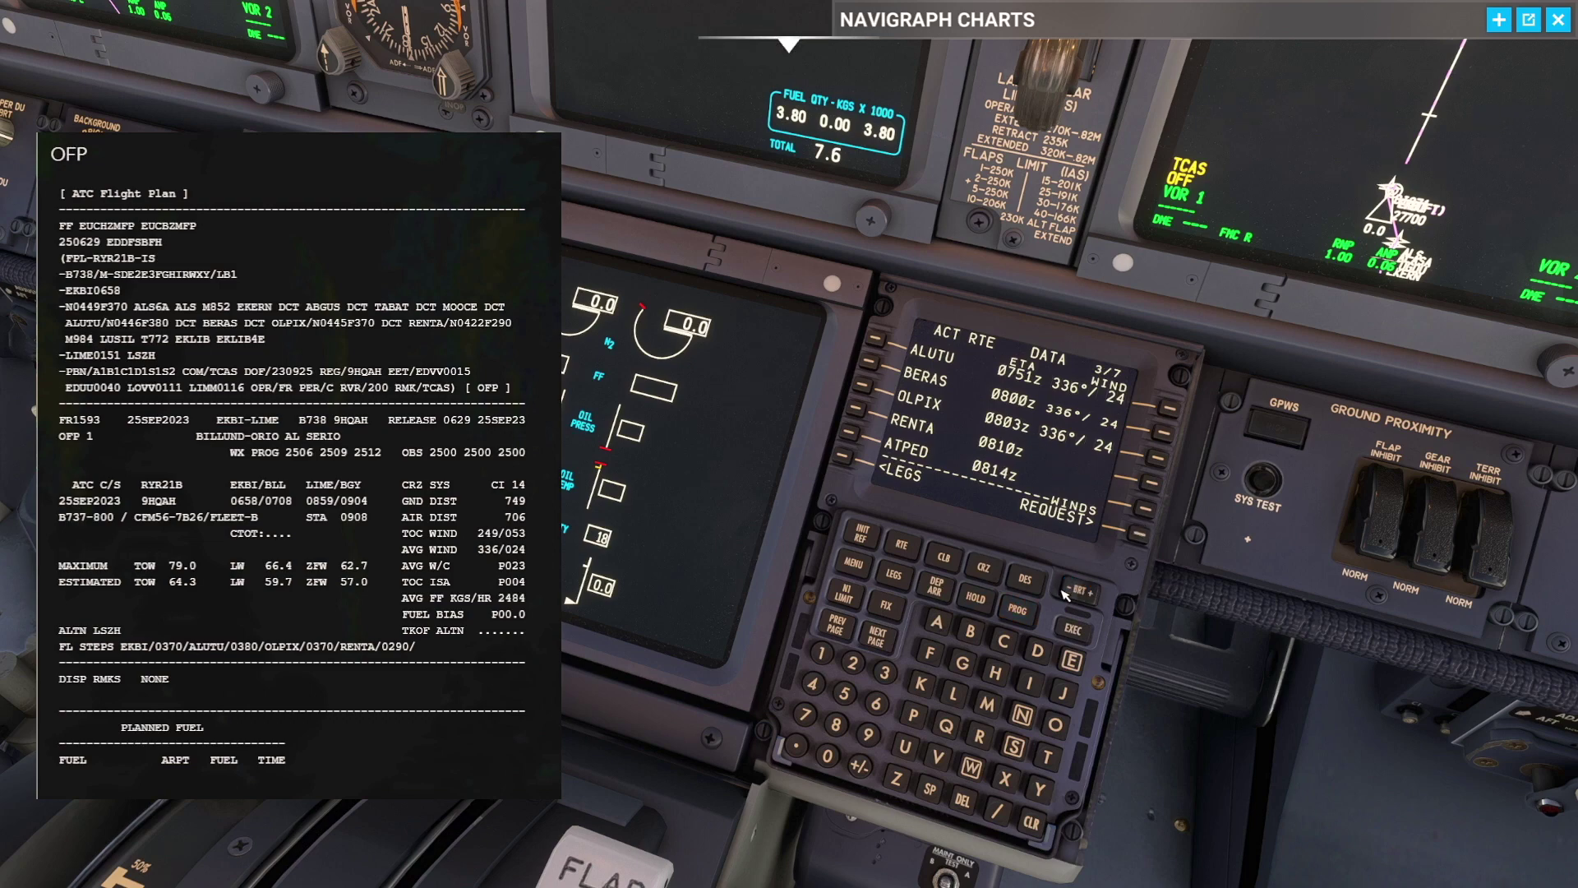
click(1017, 609)
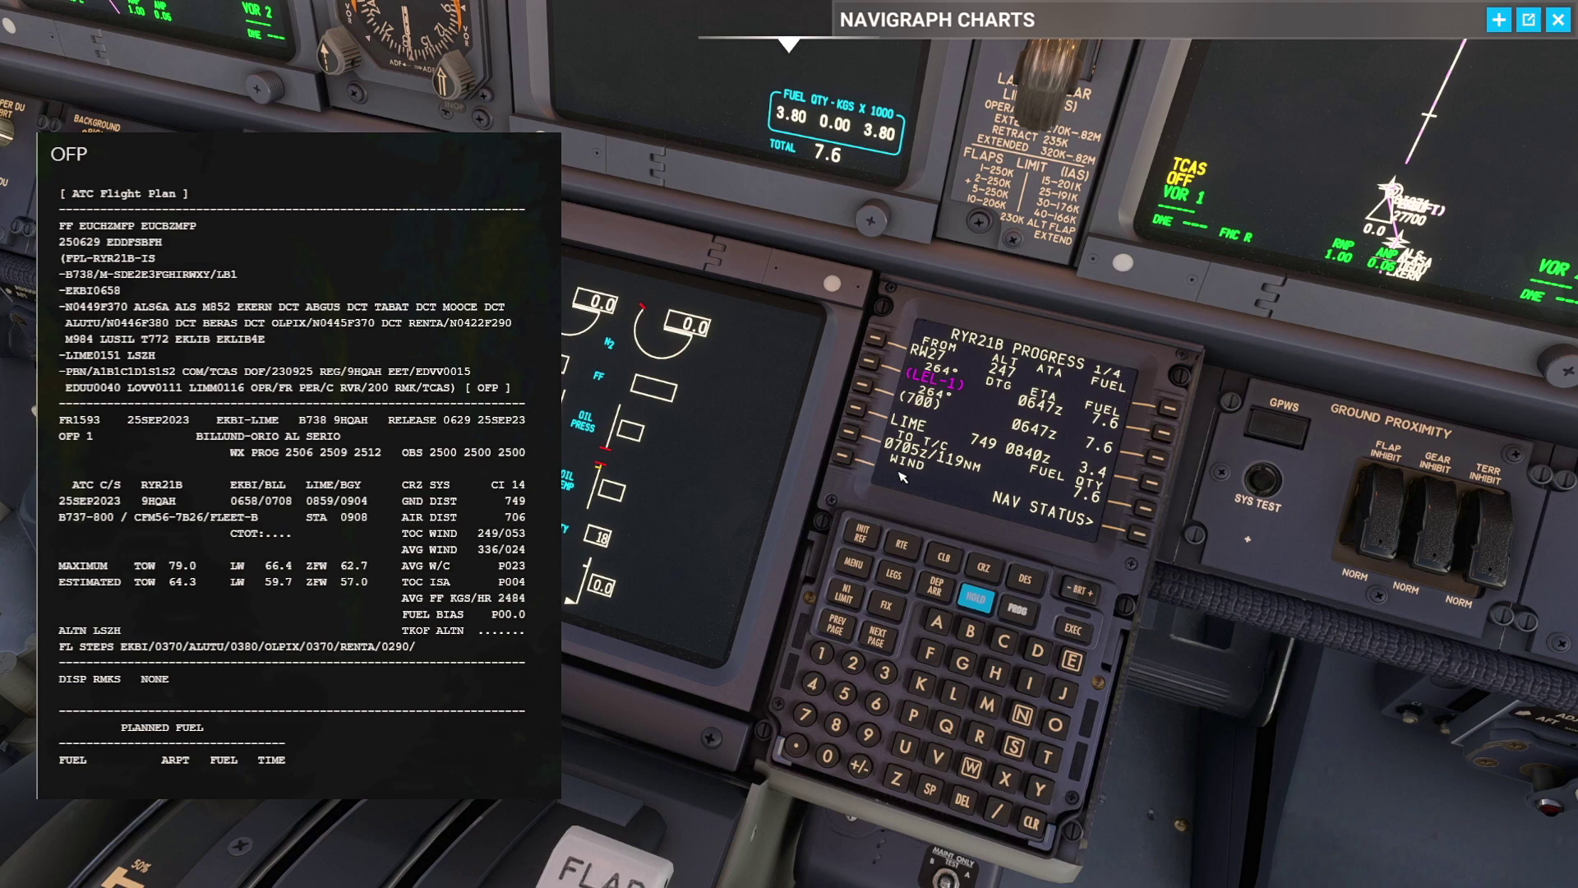
click(844, 598)
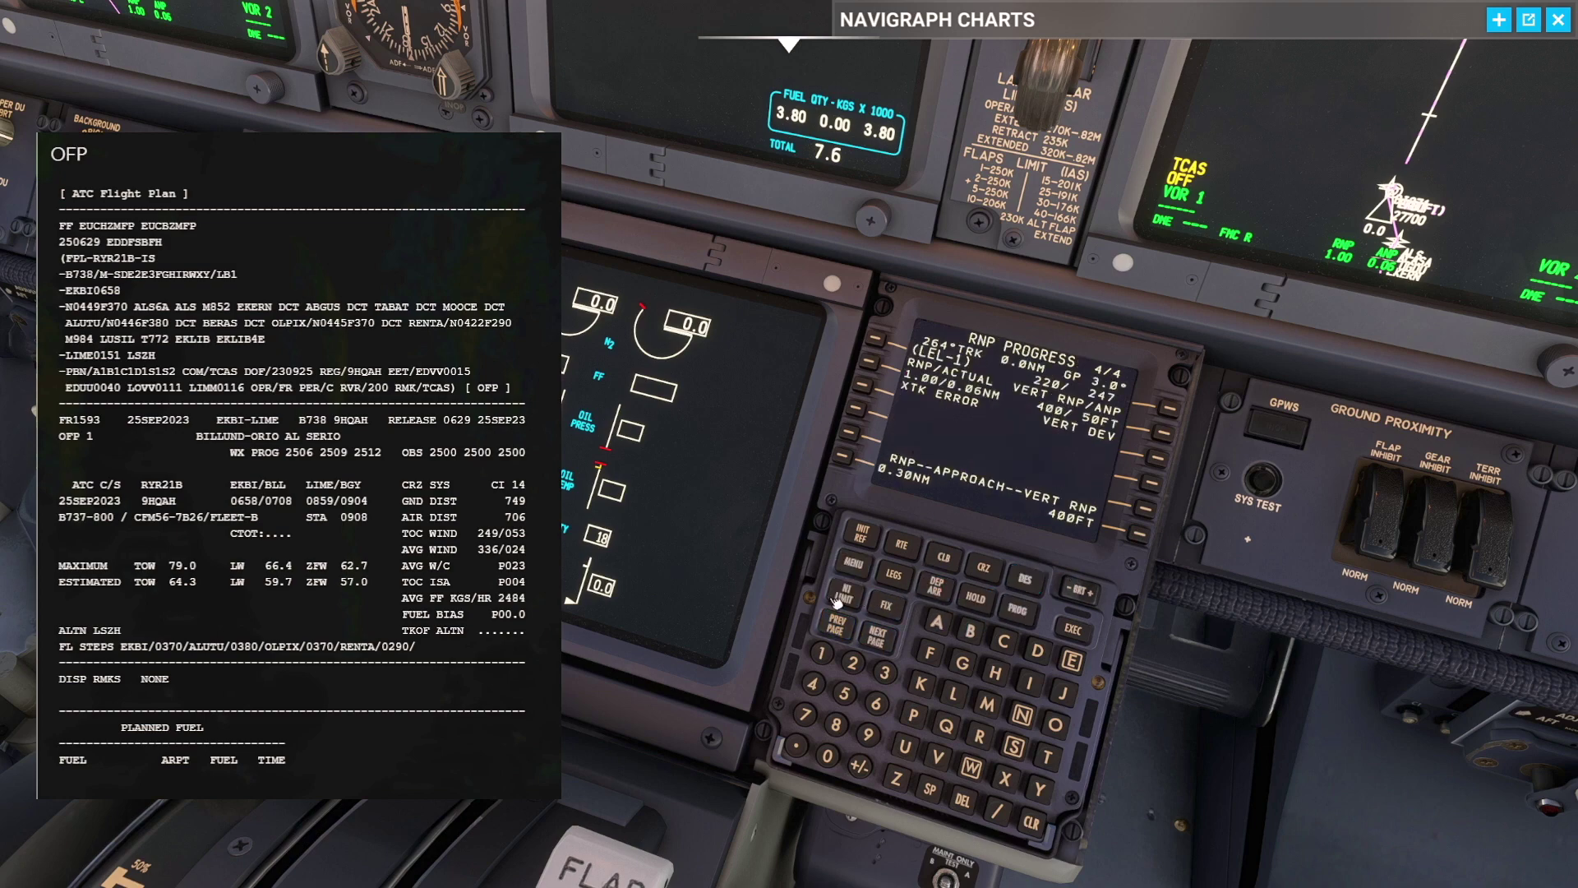
Step: Set the descent speed restriction to 250/10000 on the ECON DES page and execute the change
click(1022, 563)
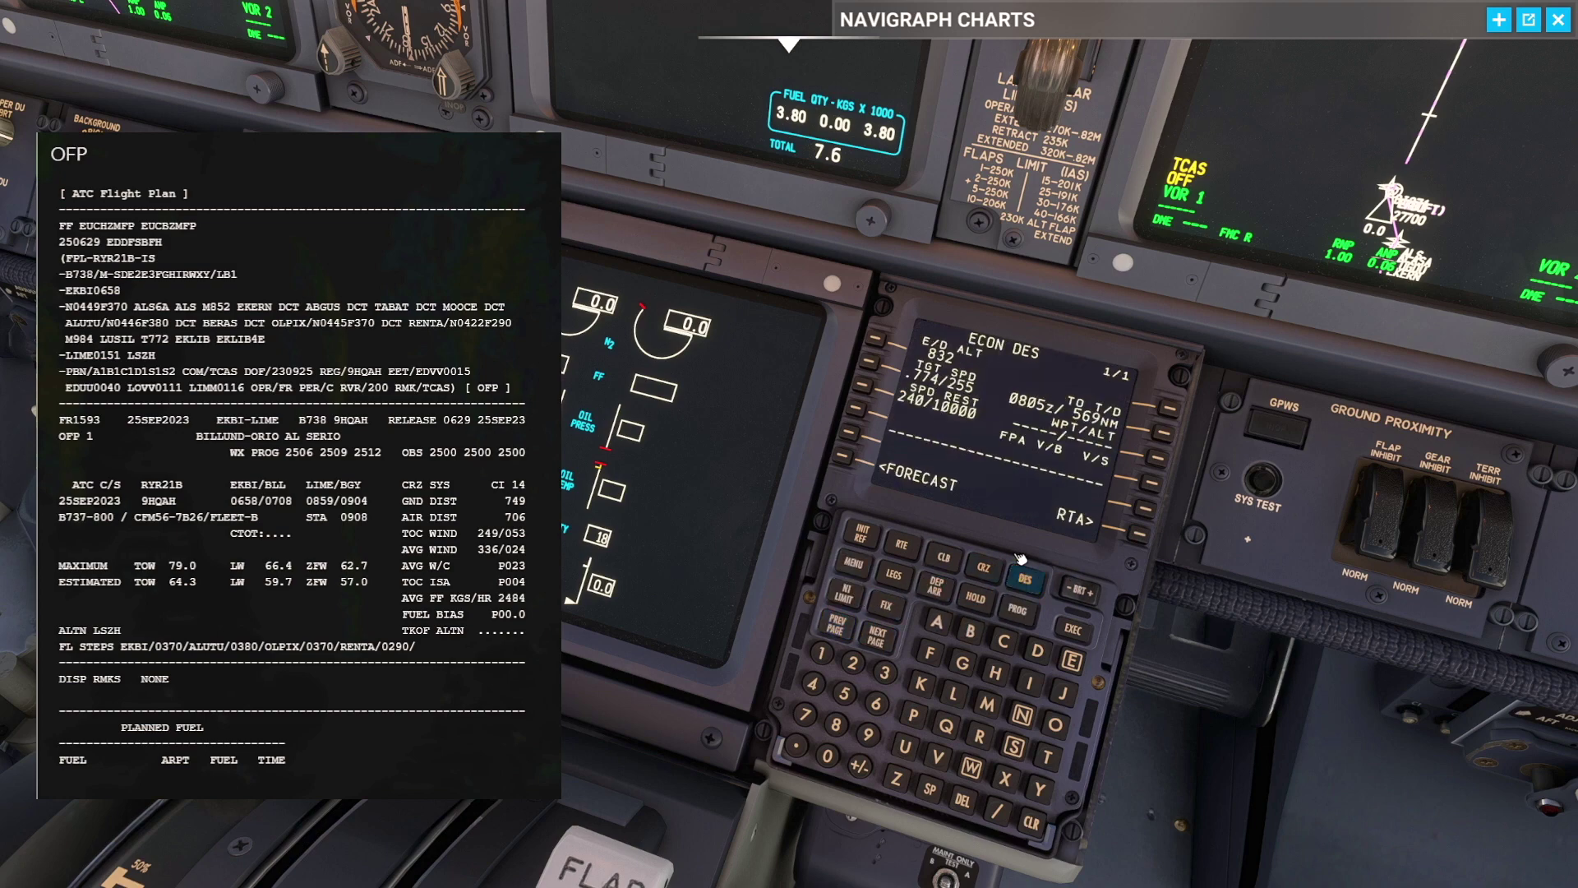
click(852, 662)
click(844, 693)
click(827, 755)
click(1003, 777)
click(863, 383)
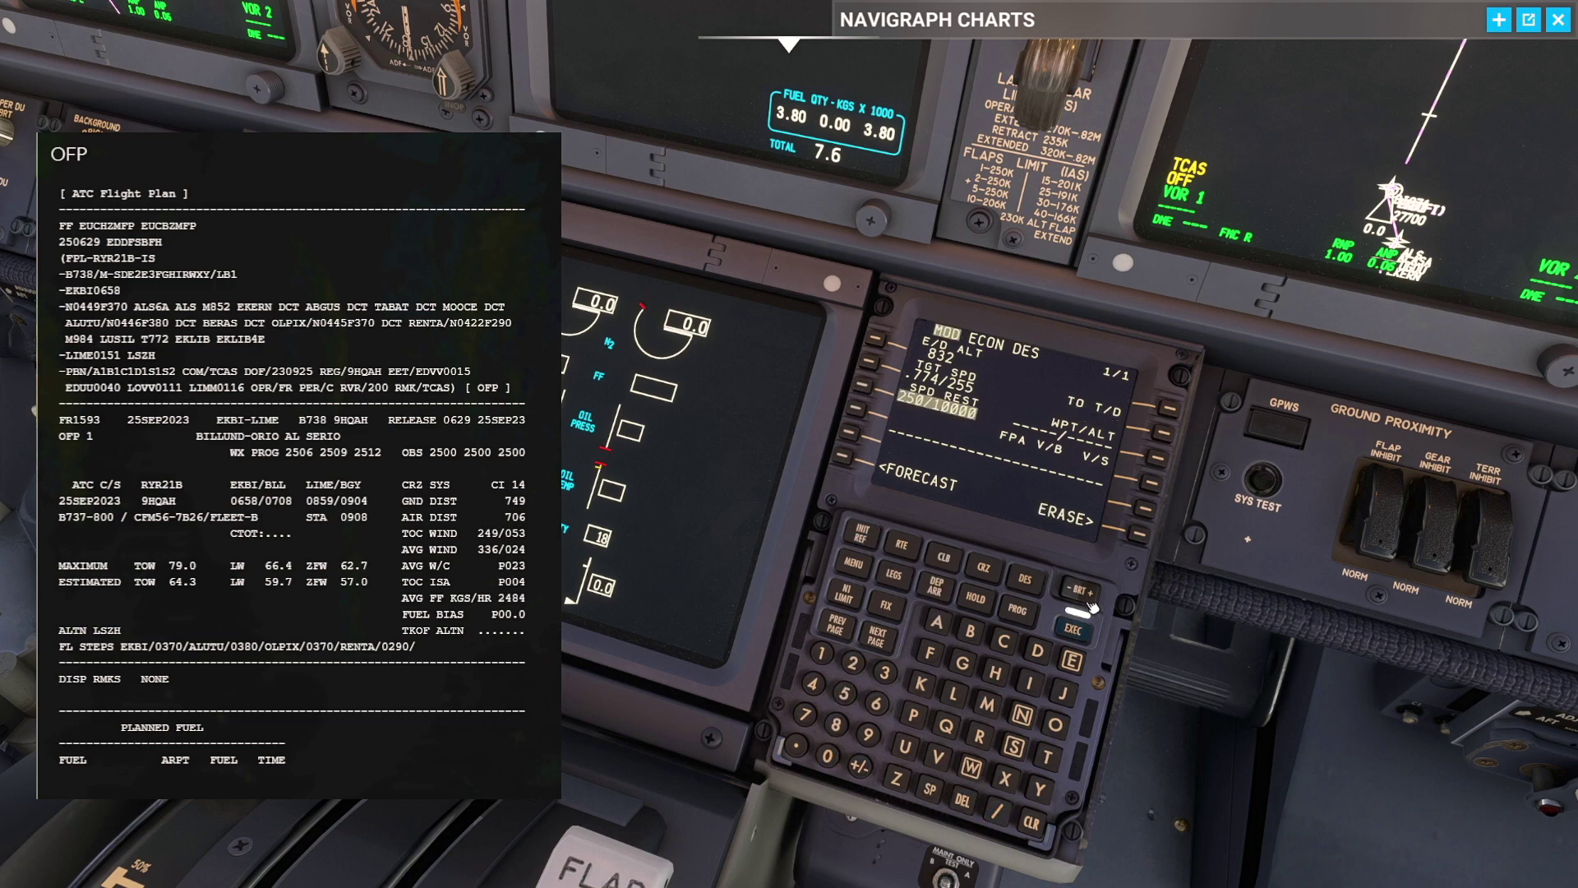
click(1073, 629)
Step: Set the transition level to FL050 in the descent forecasts
click(841, 455)
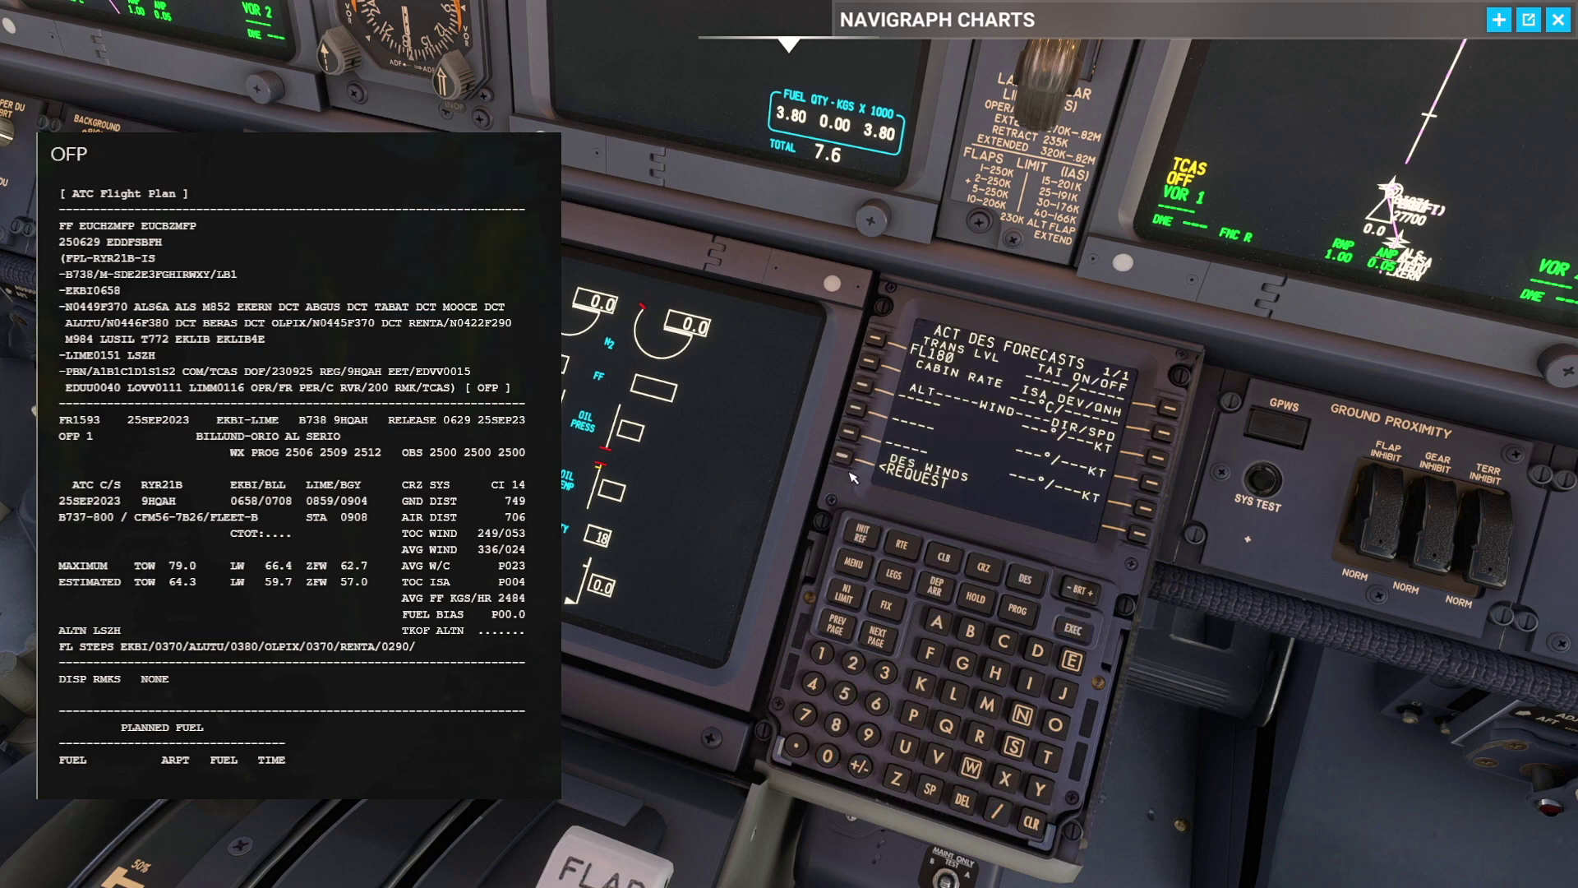
click(844, 693)
click(828, 755)
click(878, 337)
Step: Enter FL310, FL200 and FL100 as the three wind altitudes in the descent forecasts
click(885, 672)
click(820, 653)
click(828, 754)
click(863, 385)
click(852, 663)
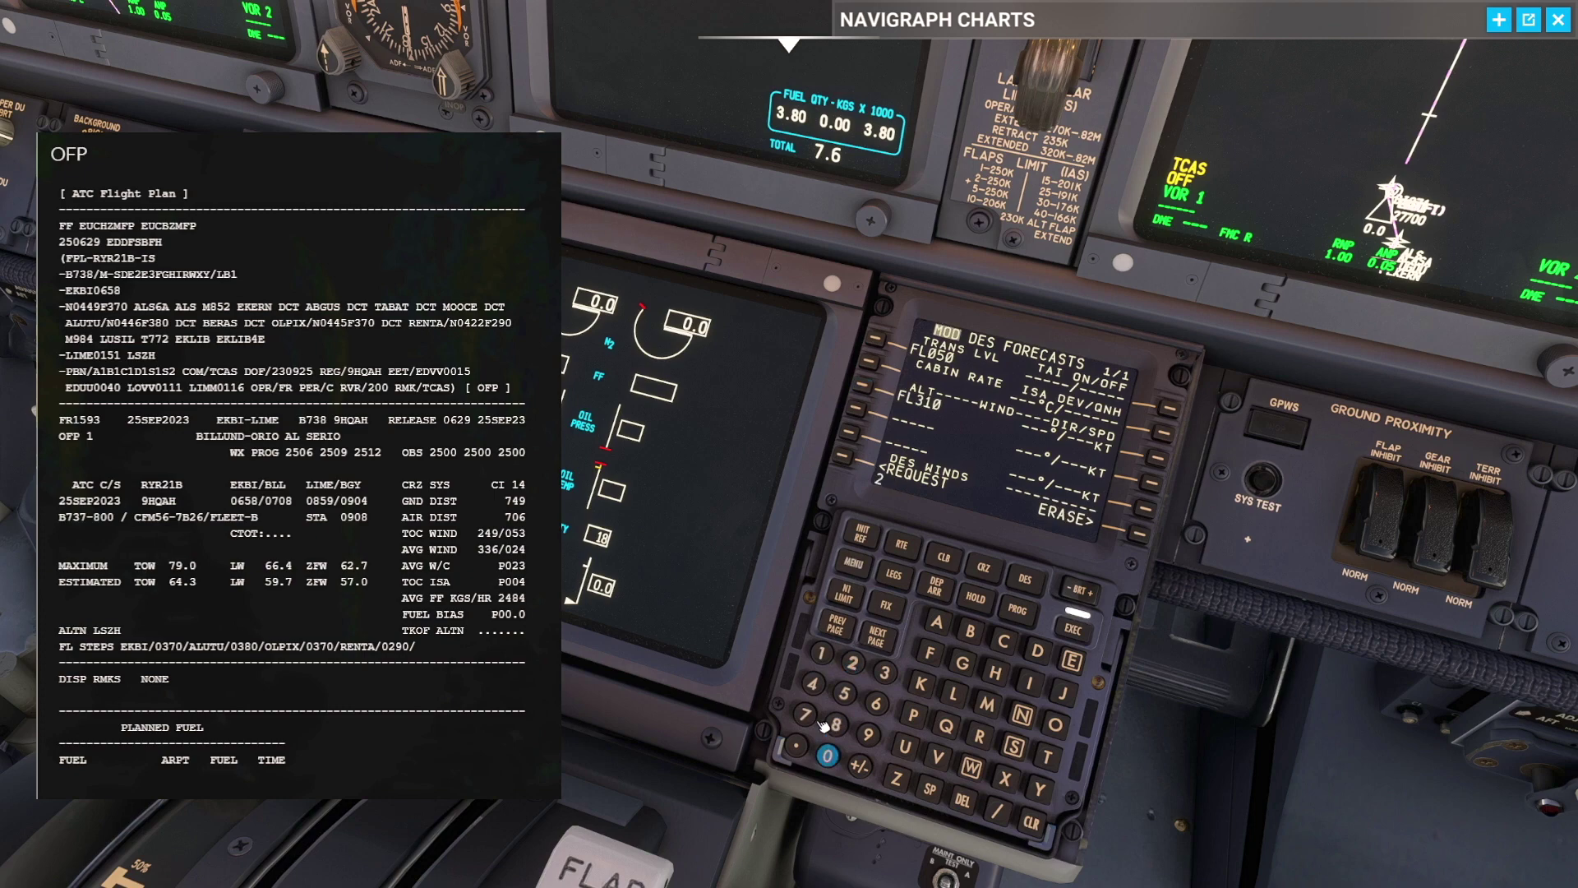
click(828, 755)
click(828, 755)
click(859, 407)
click(820, 654)
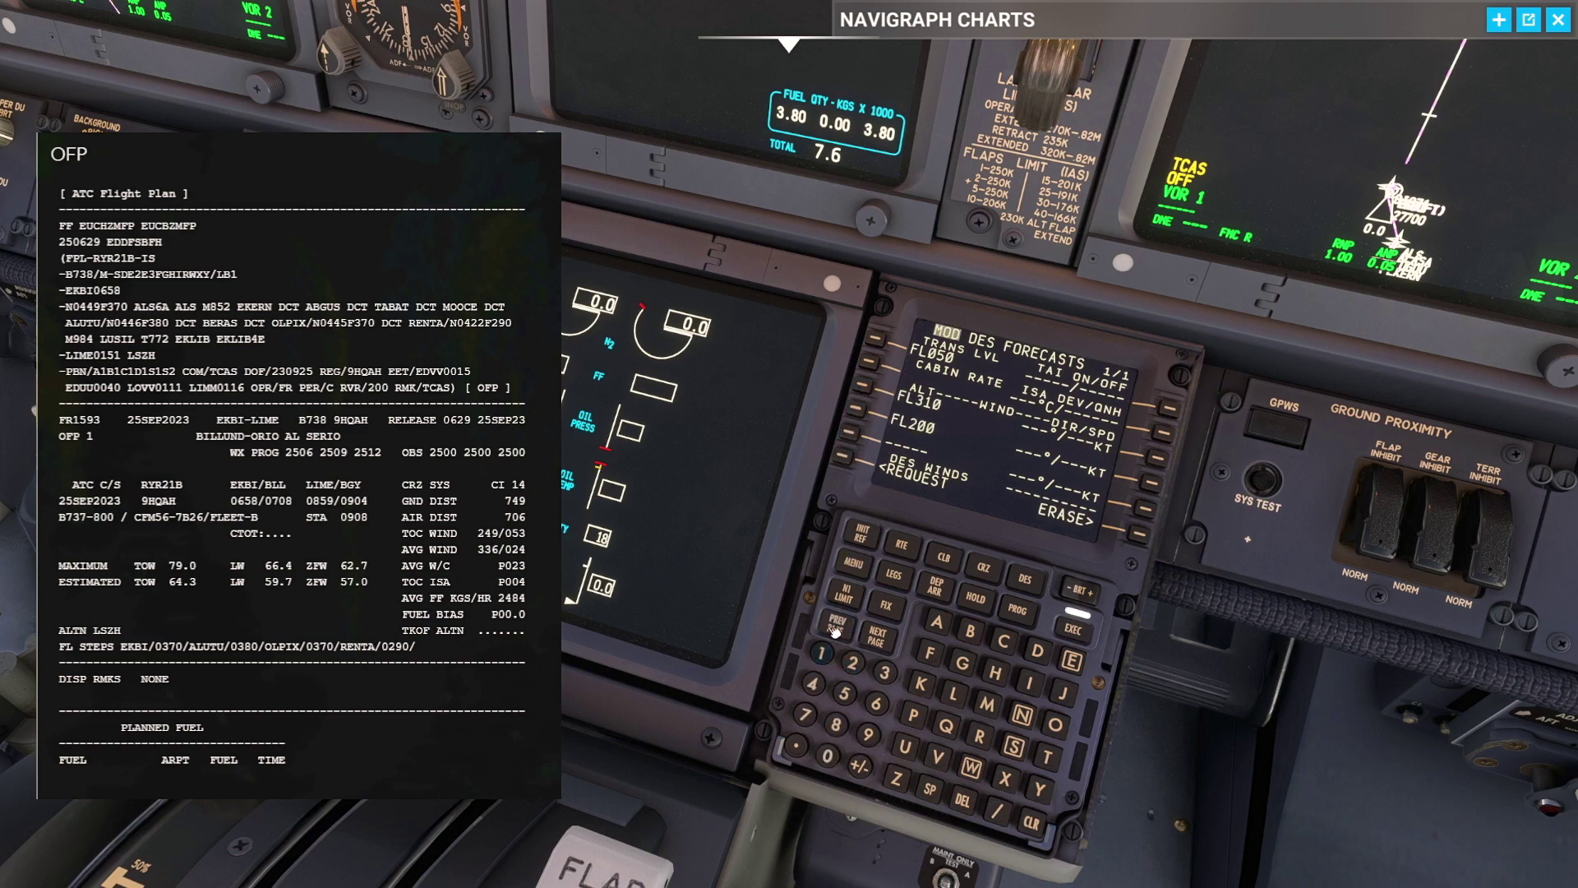
click(828, 754)
click(828, 755)
click(859, 411)
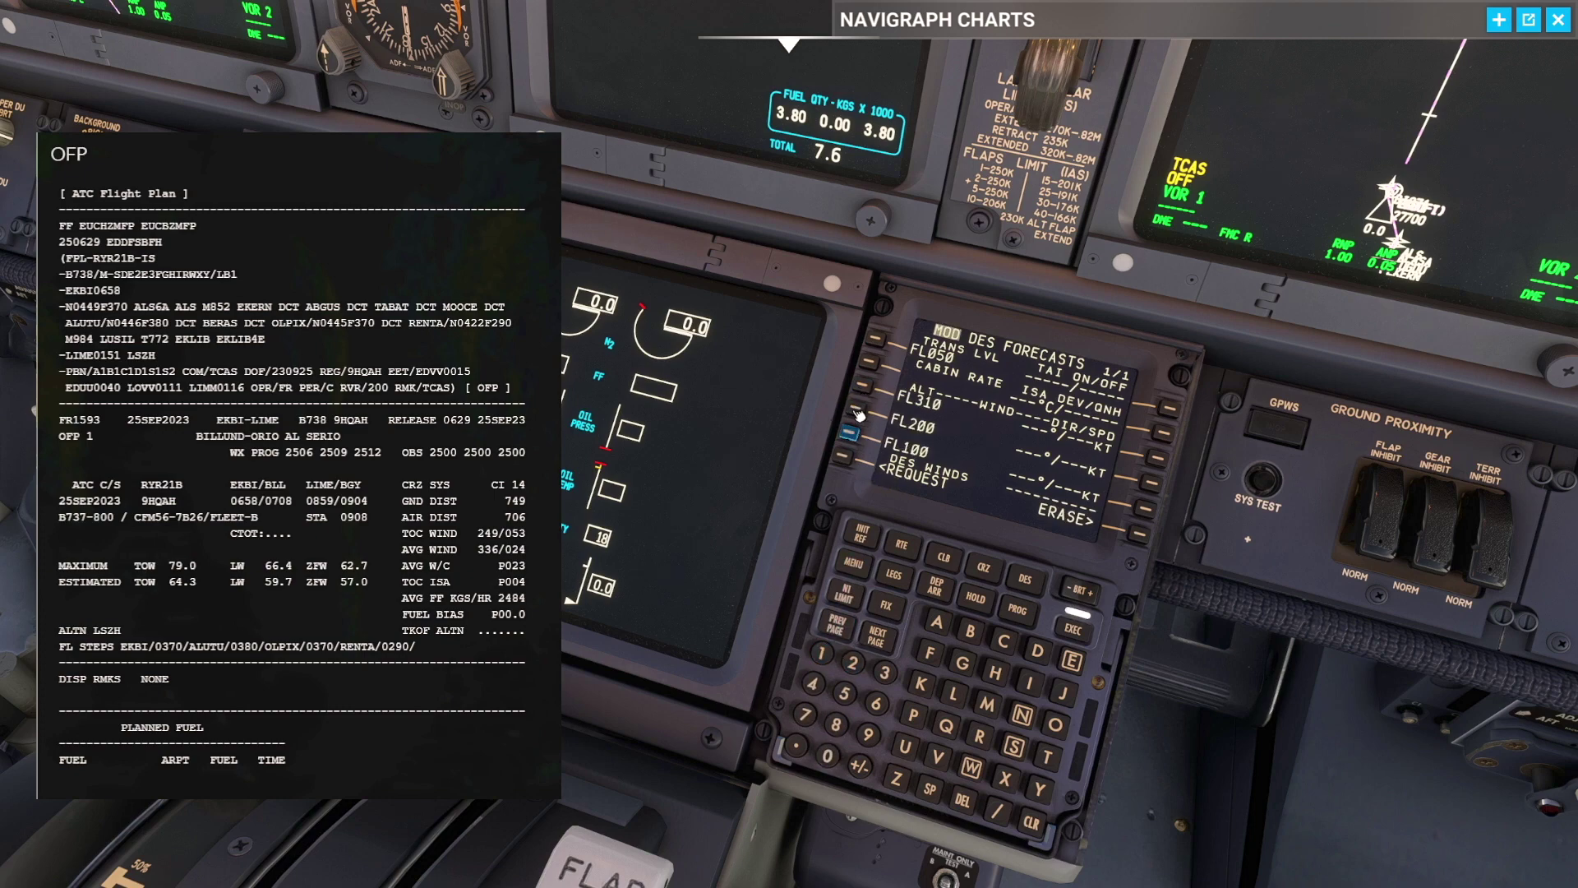
Step: Find the descent winds in the OFP's wind information and enter 014°/54 for FL310
scroll(299, 469, down, 15)
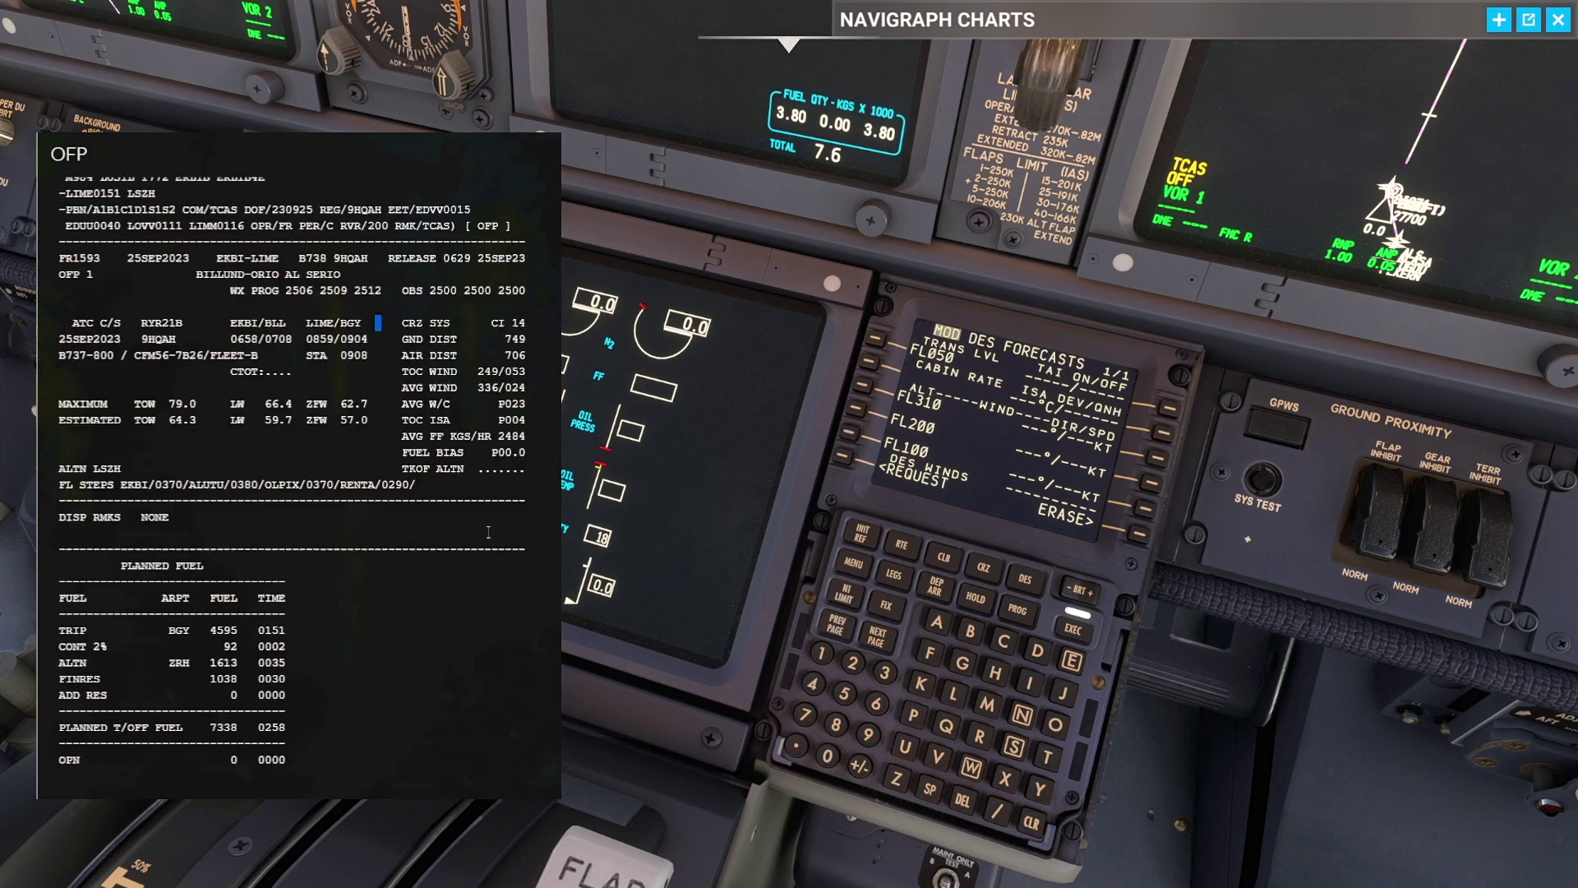
scroll(299, 465, down, 20)
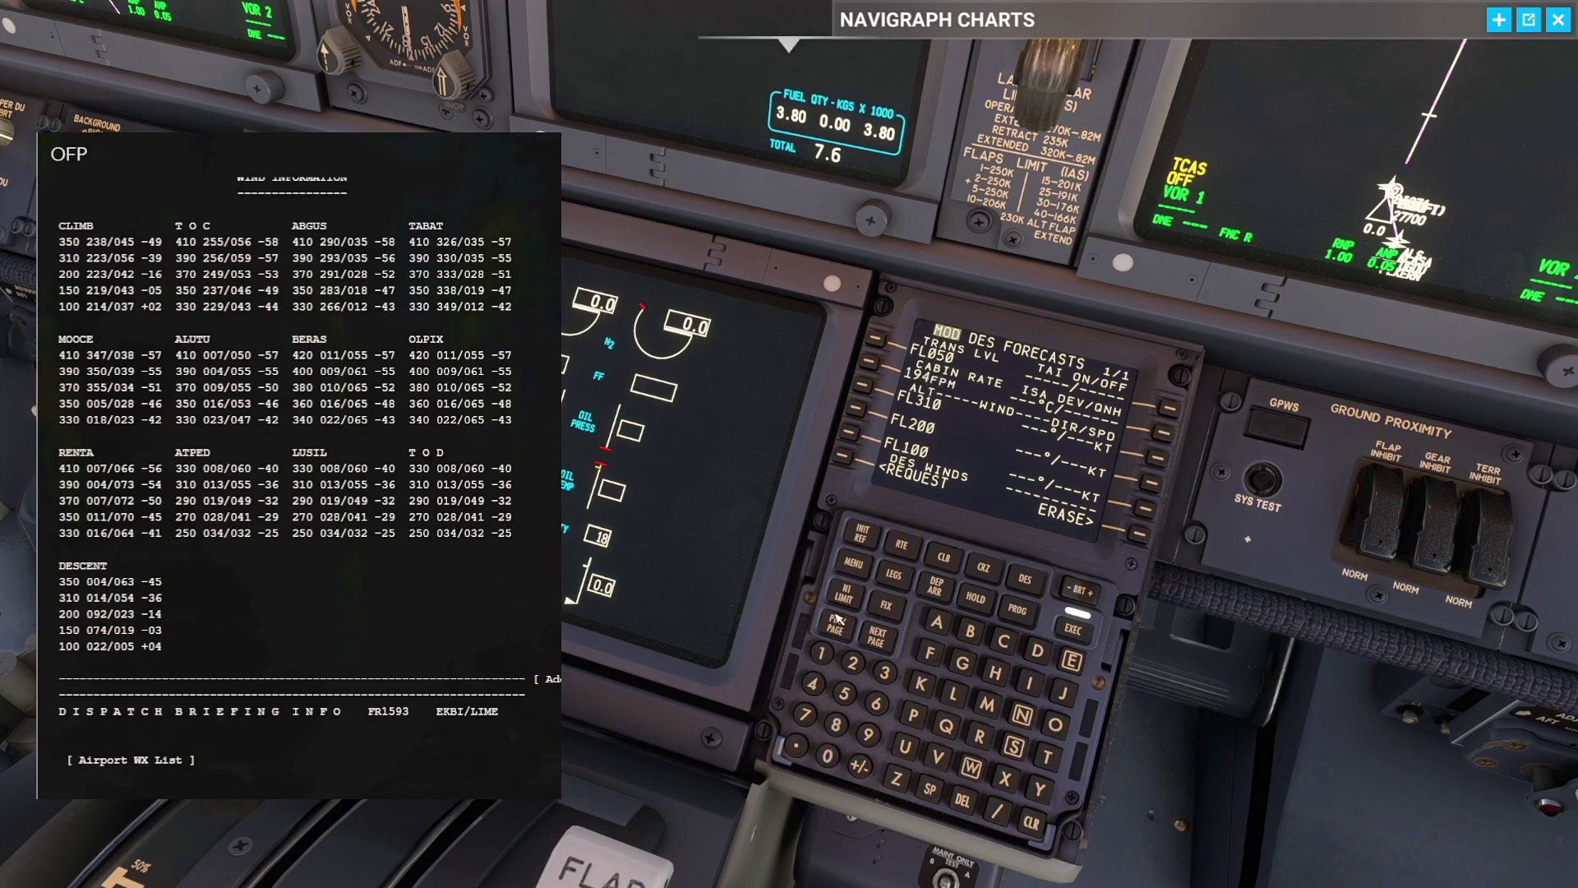
click(820, 653)
click(813, 683)
click(844, 693)
click(812, 683)
click(1156, 453)
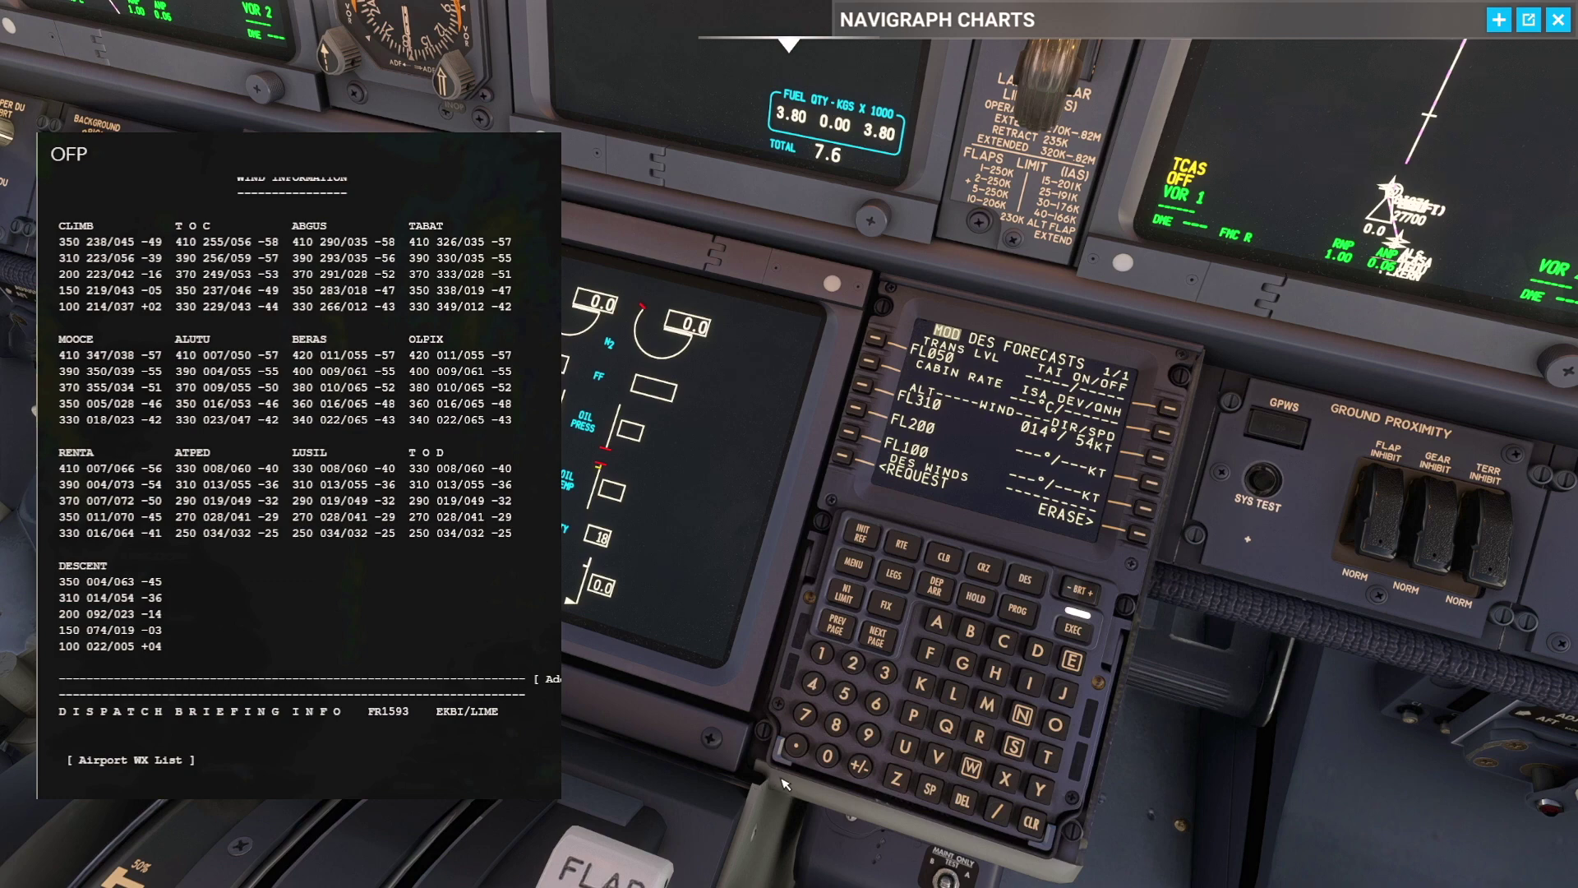
Step: Enter the OFP's descent wind of 092°/23 for FL200
click(867, 734)
click(852, 663)
click(805, 714)
click(997, 811)
click(852, 662)
click(884, 672)
click(1158, 457)
Step: Enter the OFP's descent wind of 022°/5 for FL100 and hide the OFP
click(853, 662)
click(852, 663)
click(997, 811)
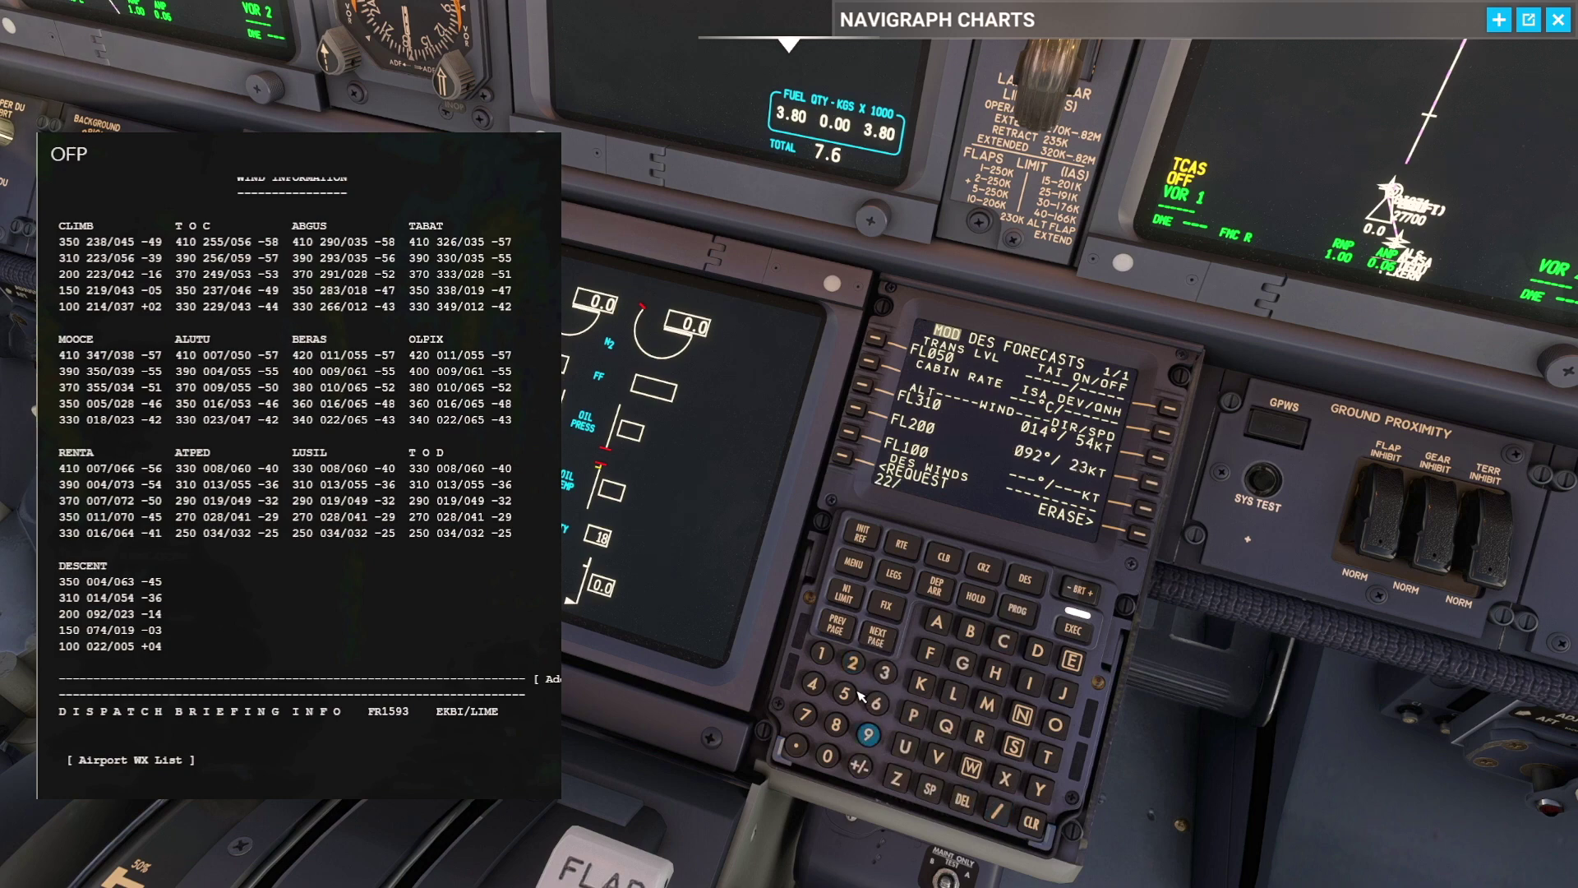
text(5)
click(1151, 482)
key(Escape)
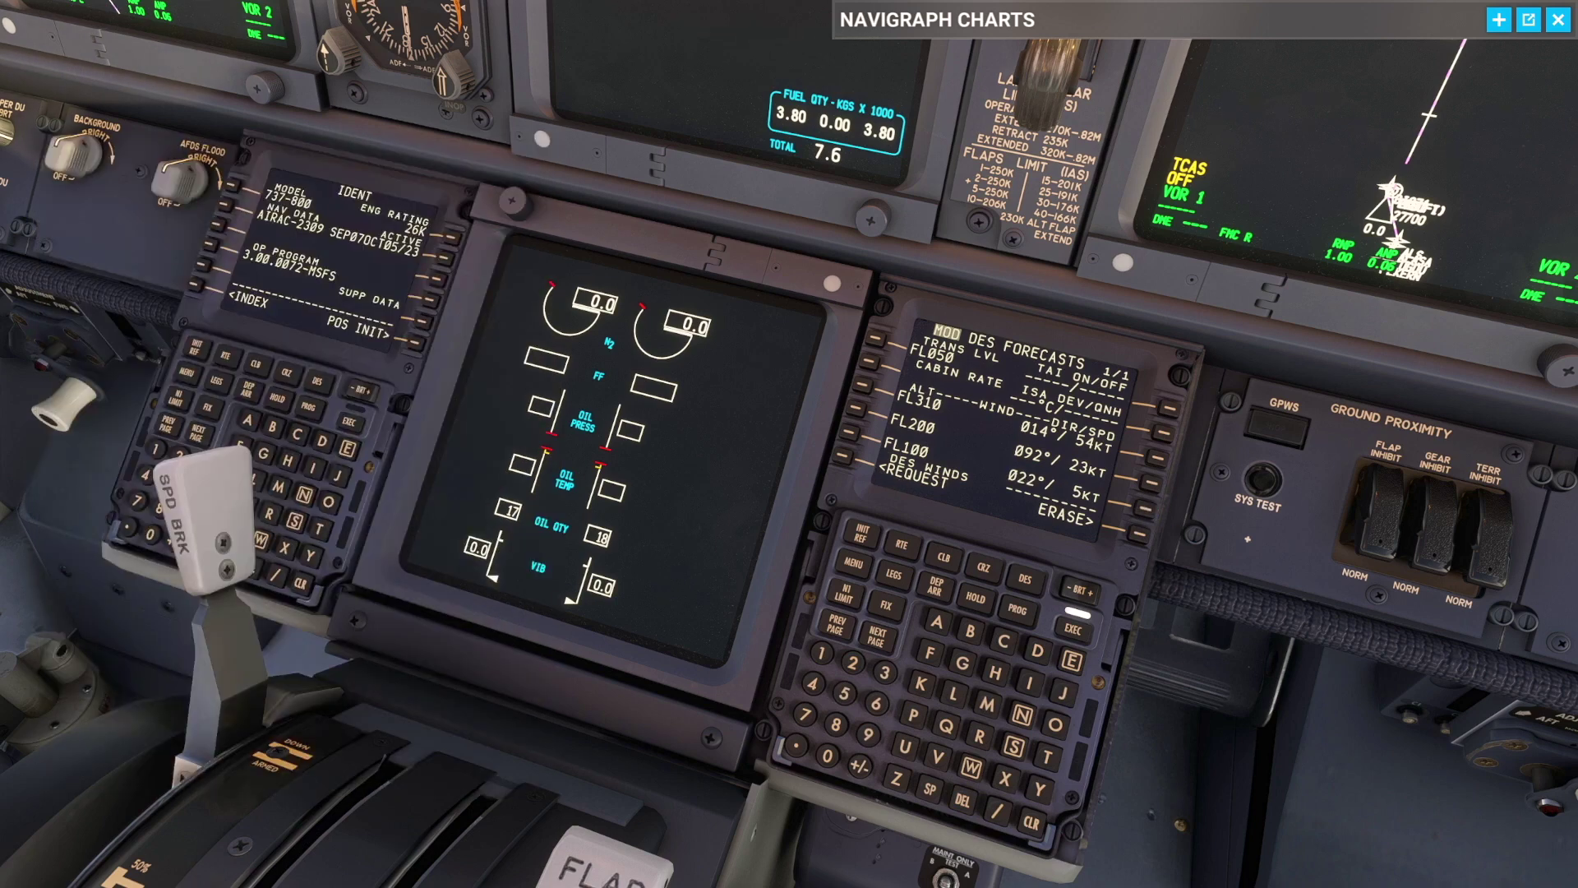
Step: Set the forecast QNH to 1023 and execute the descent forecast changes
click(820, 652)
click(827, 756)
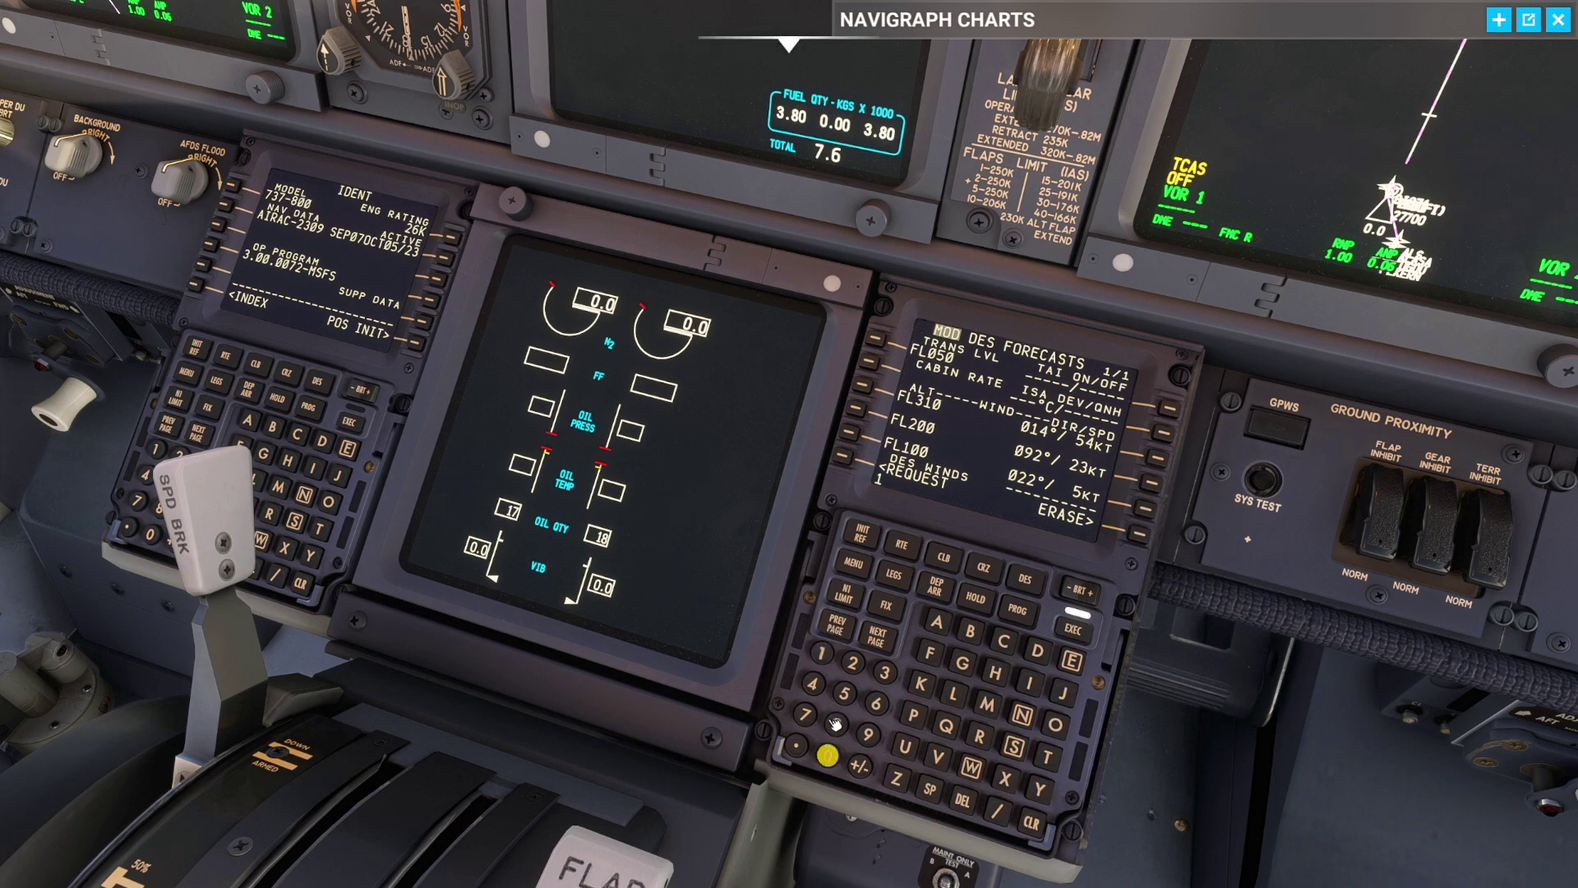
click(852, 663)
click(885, 672)
click(1161, 433)
click(1073, 629)
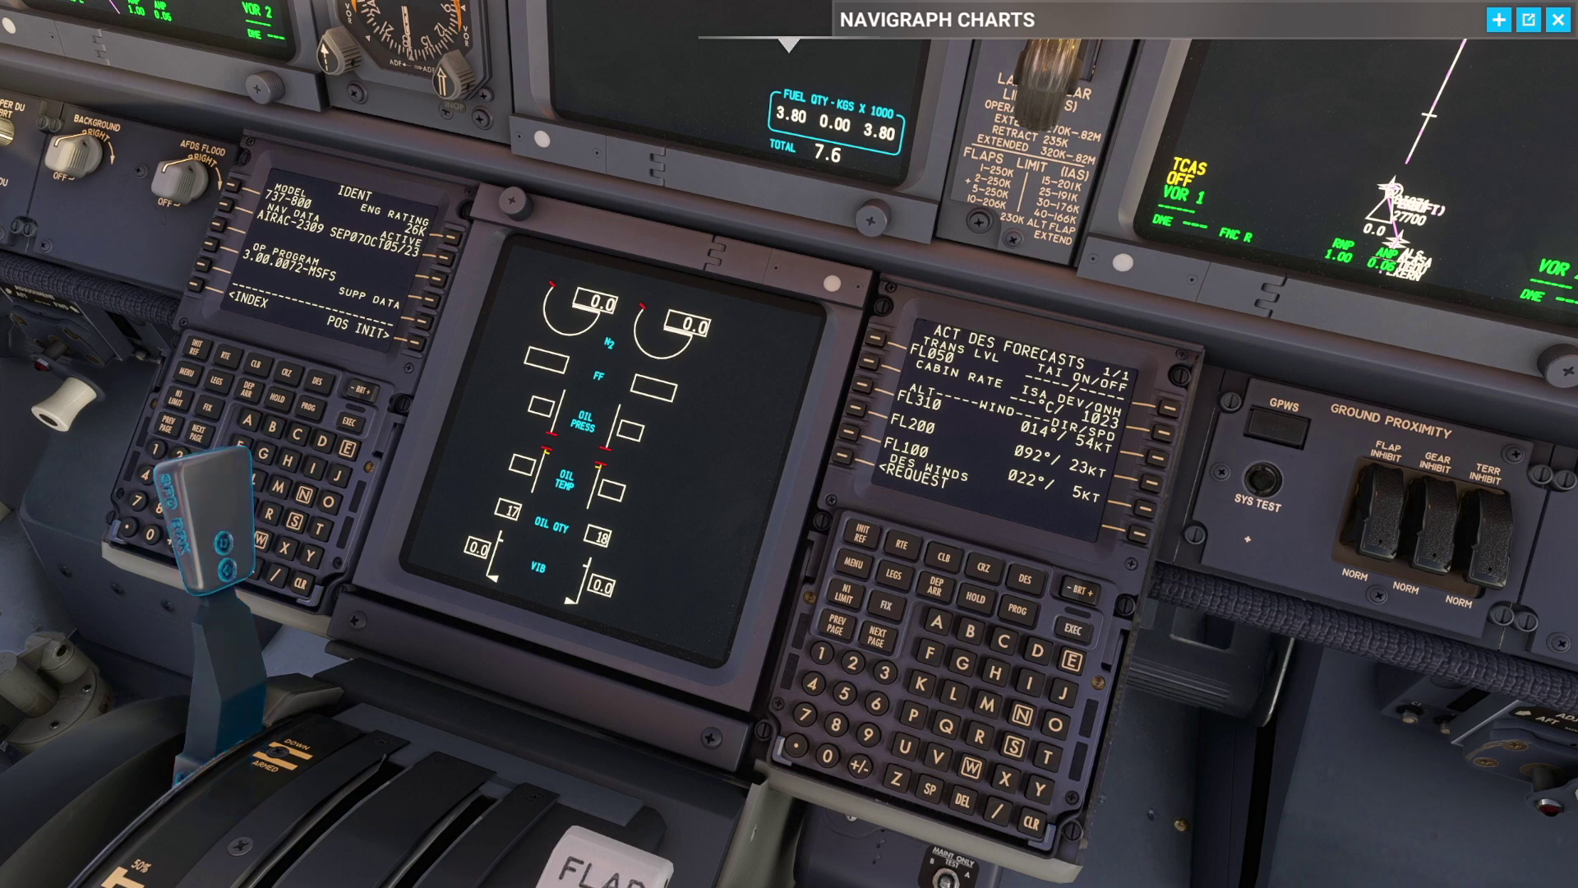
Step: Review the FMC's identification page, then the position initialization and position reference pages
key(o)
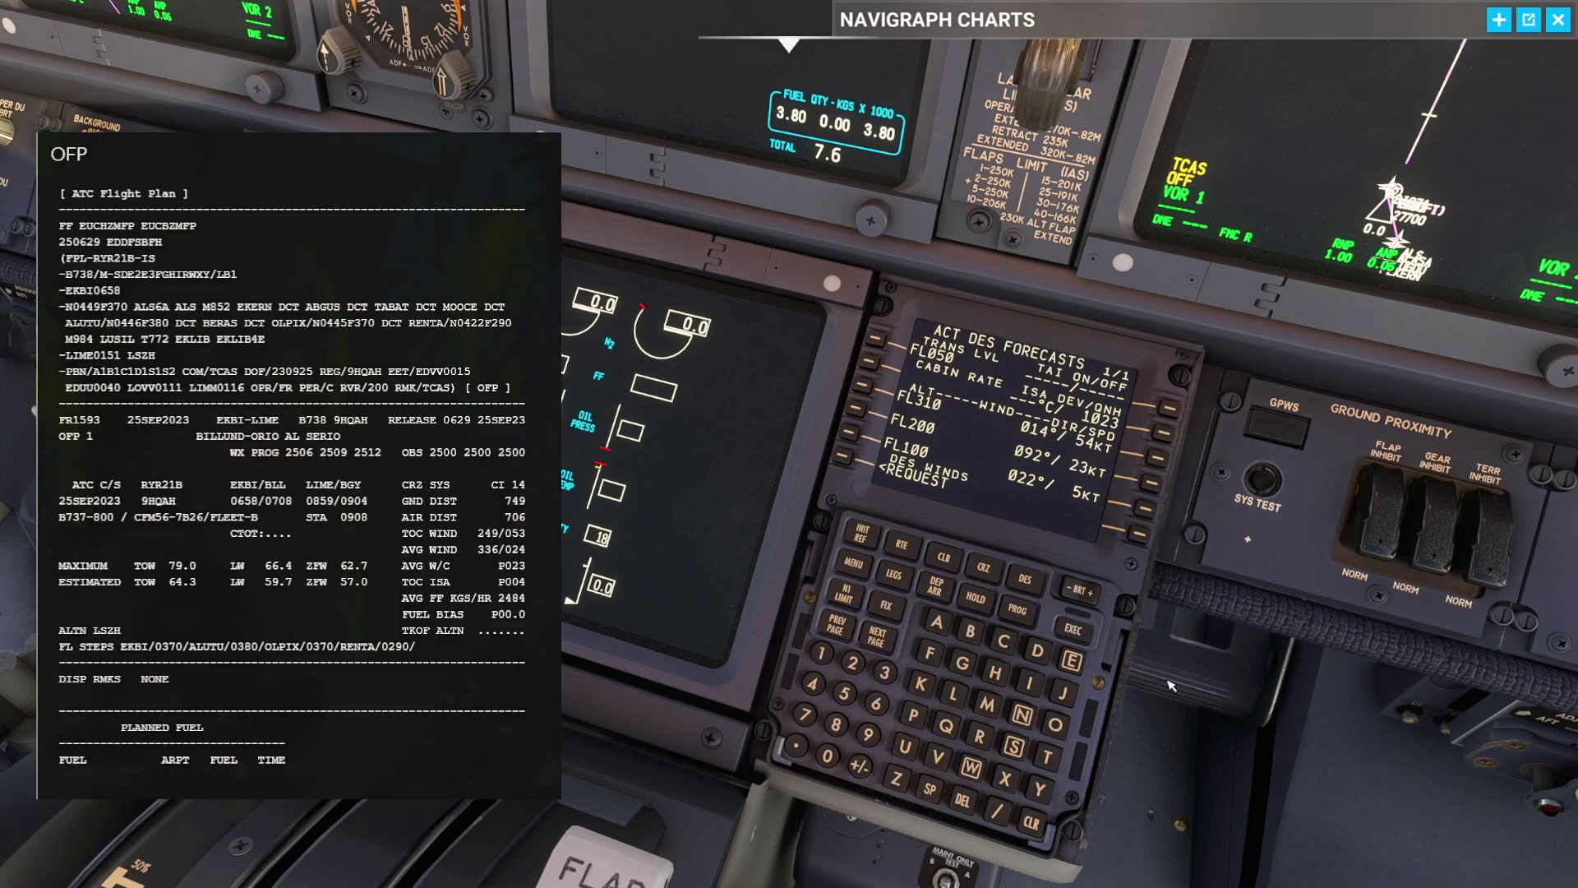
click(899, 573)
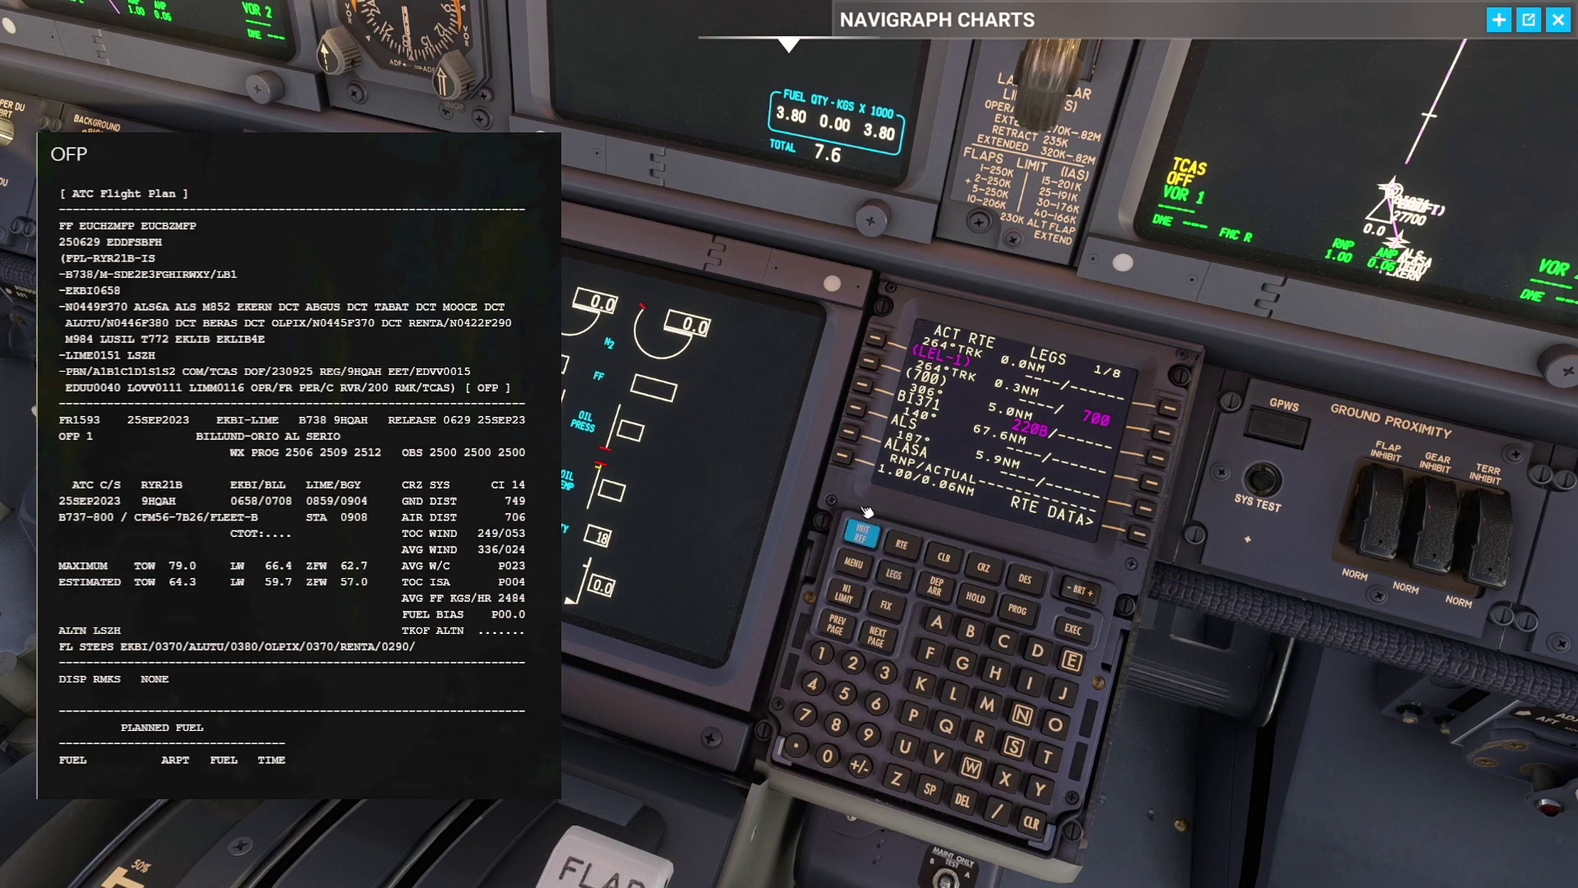
click(901, 545)
click(860, 533)
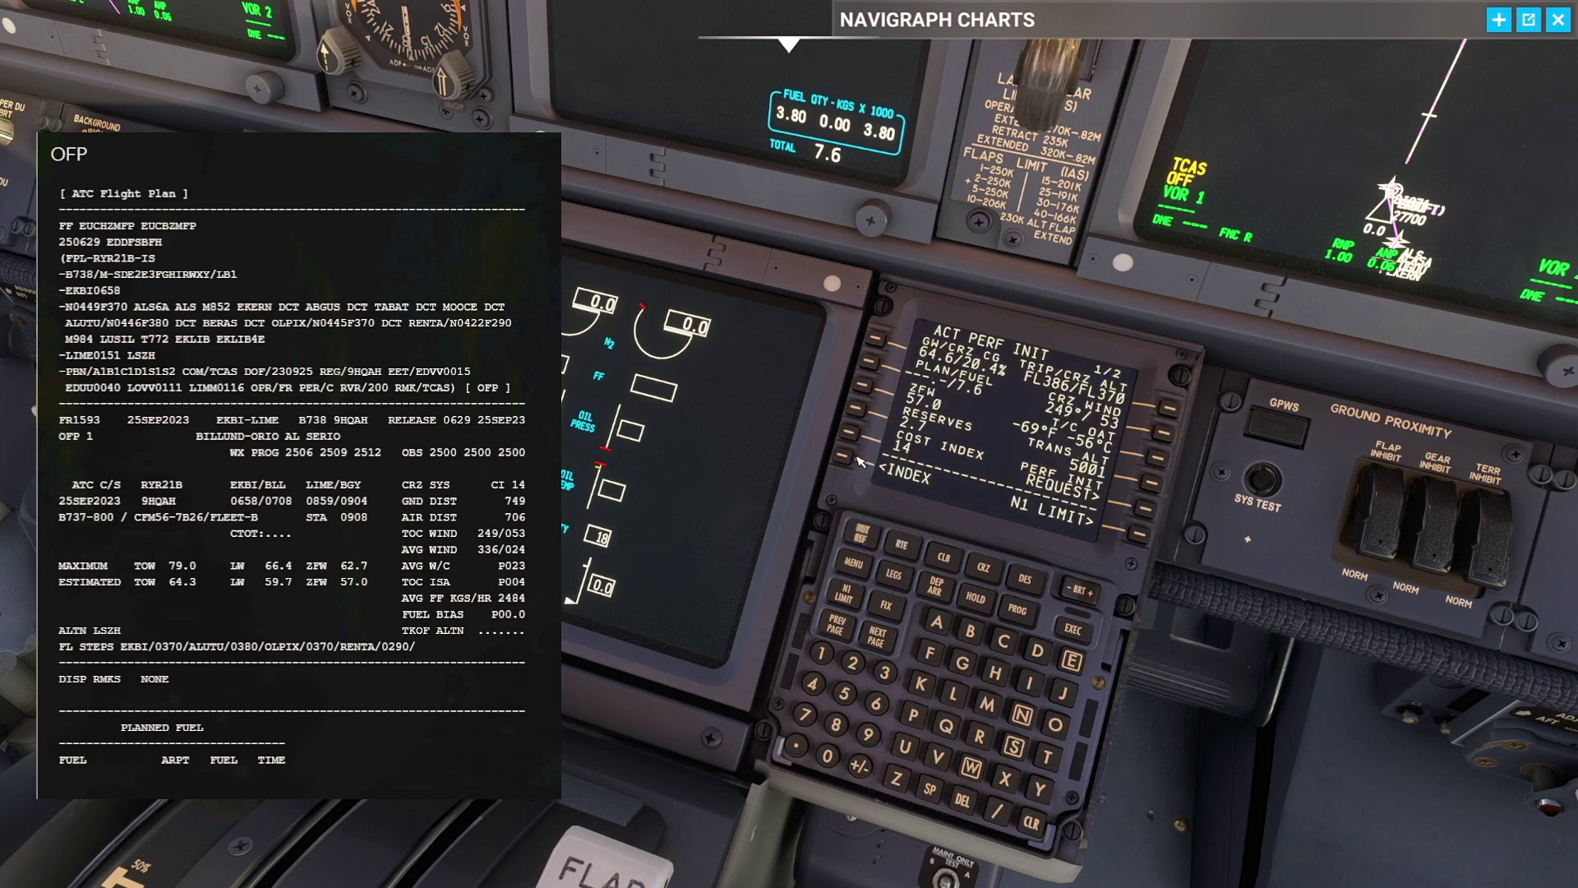
click(843, 455)
click(889, 328)
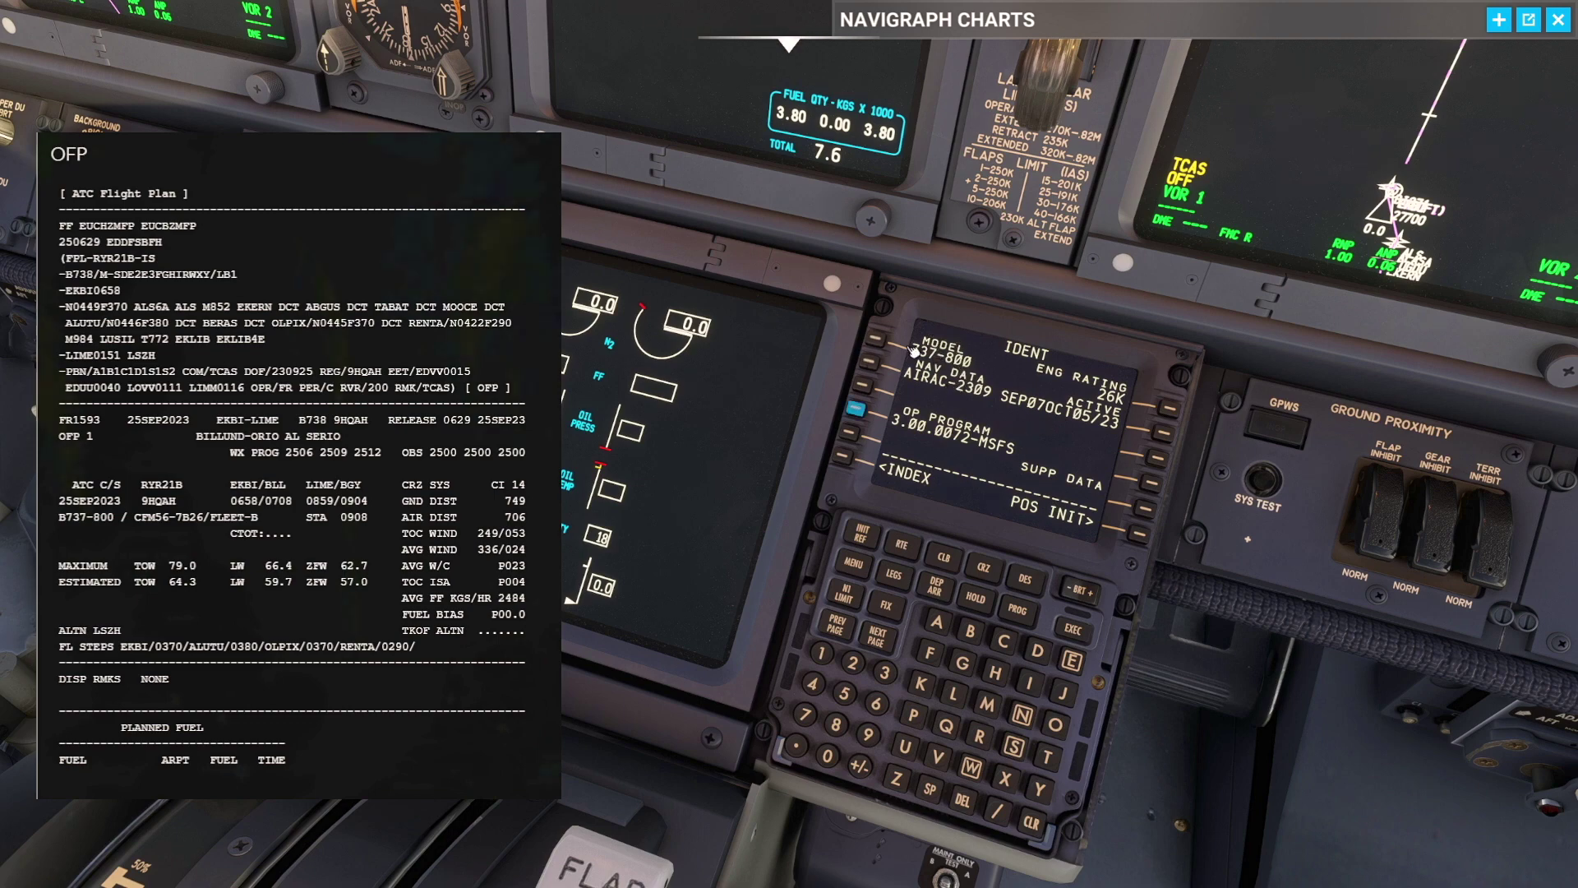
key(alt+2)
click(993, 436)
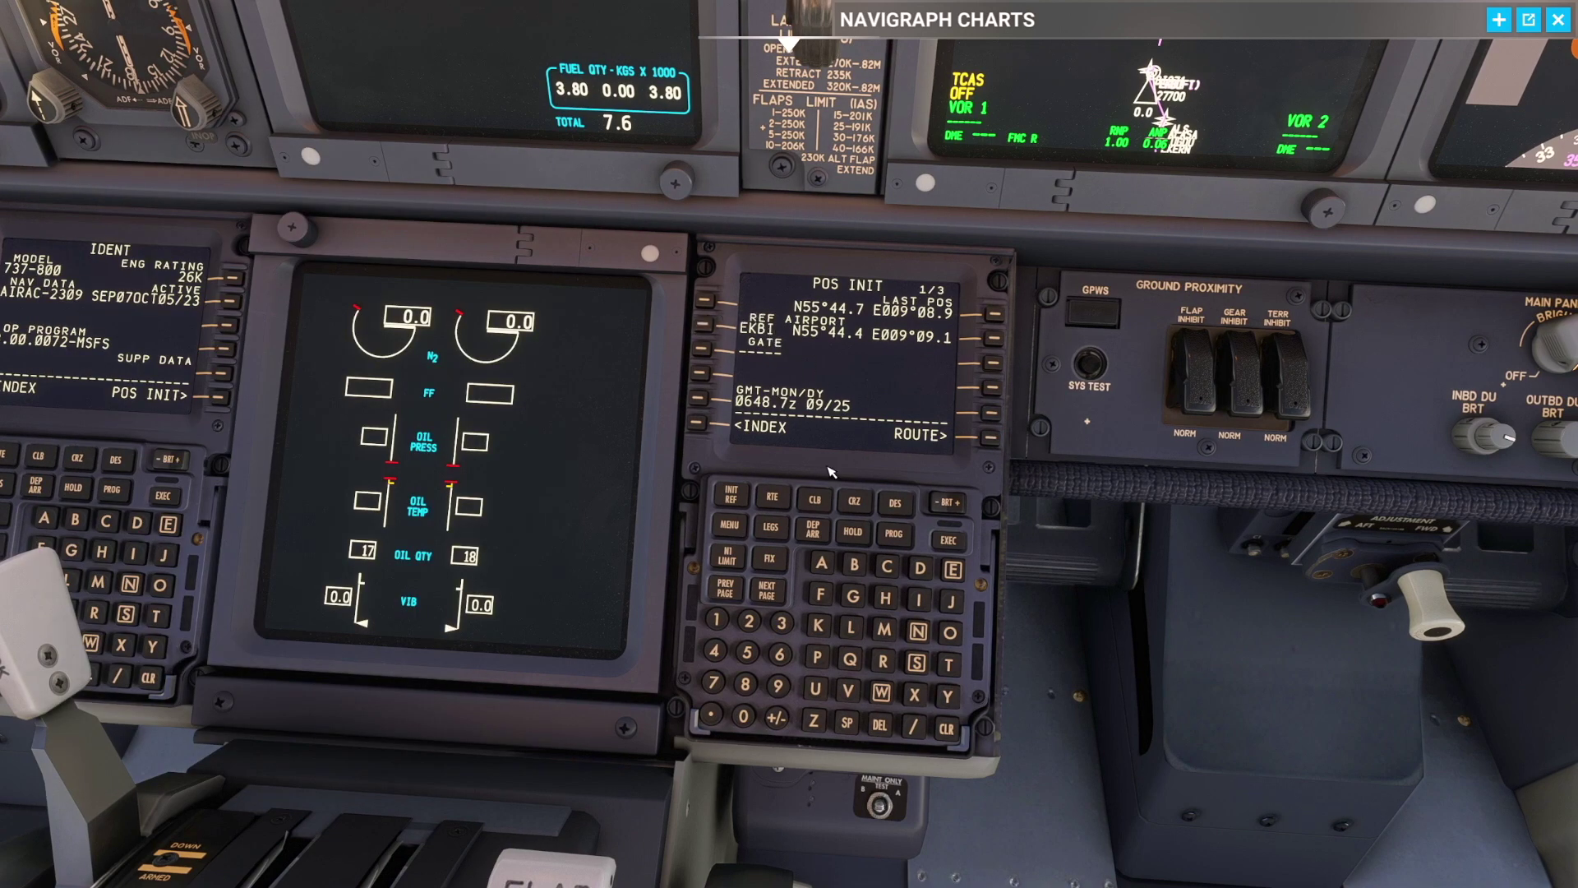
click(765, 585)
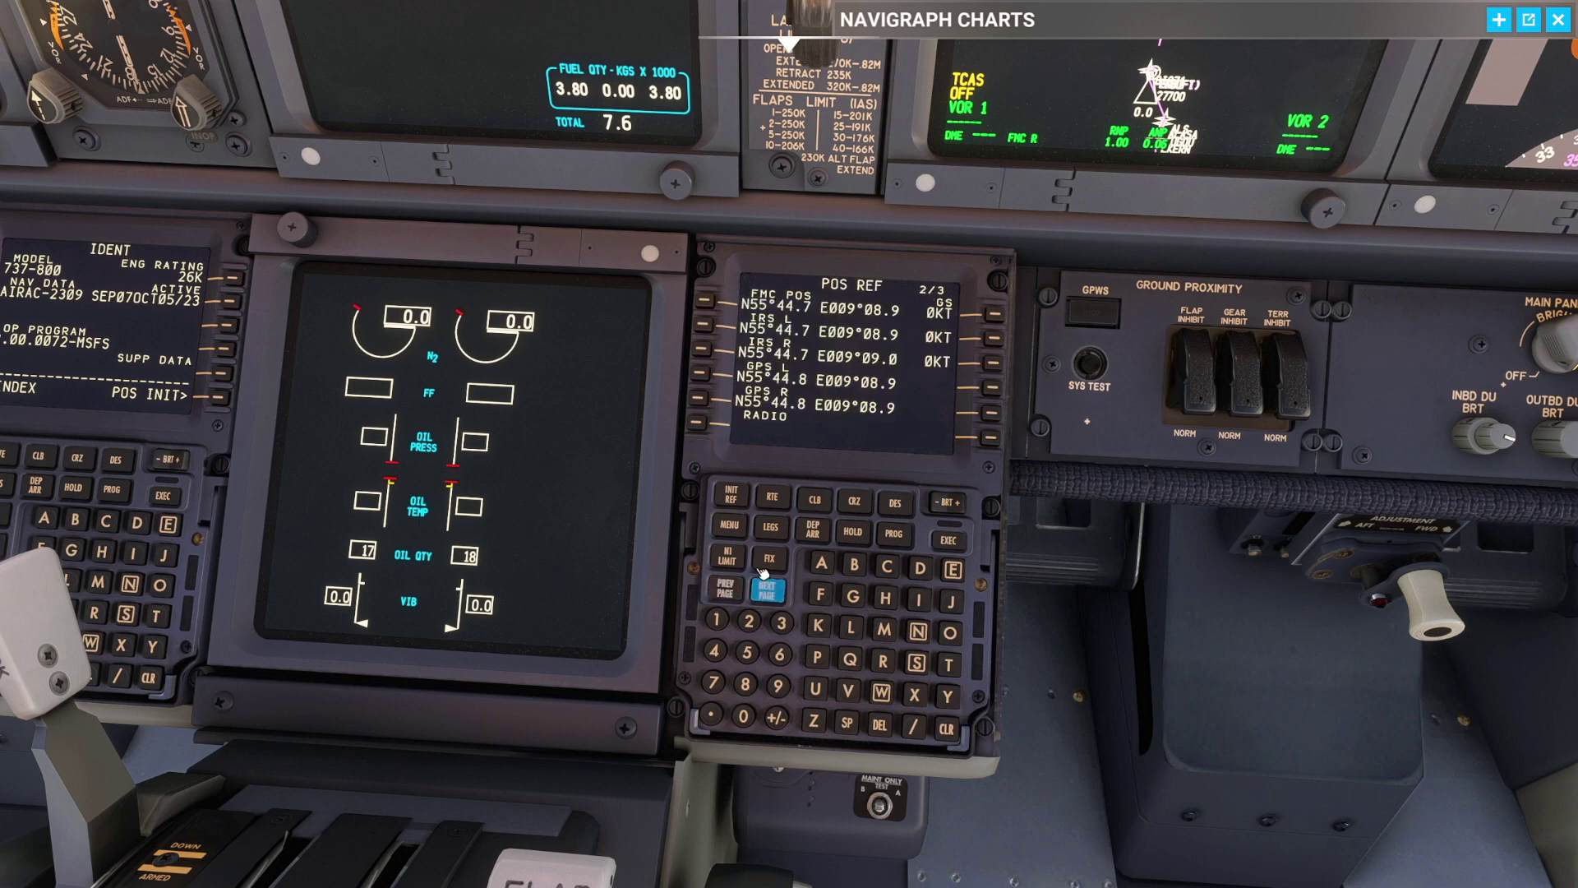
click(724, 589)
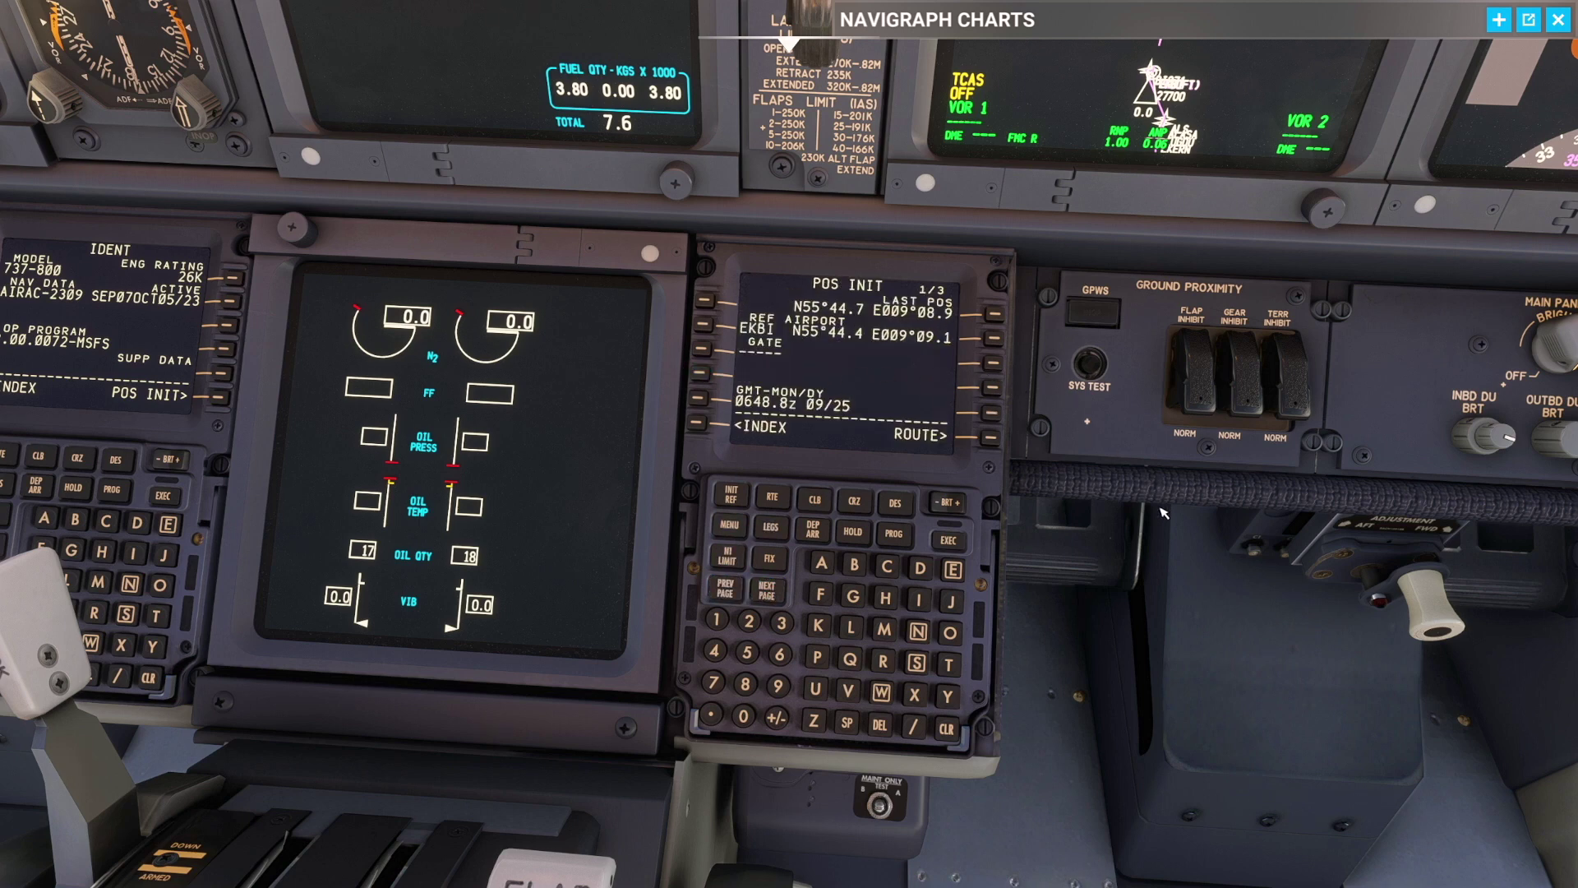
Step: Review the active EKBI to LIME route, including the selected EKBI departure and all five route pages
click(991, 436)
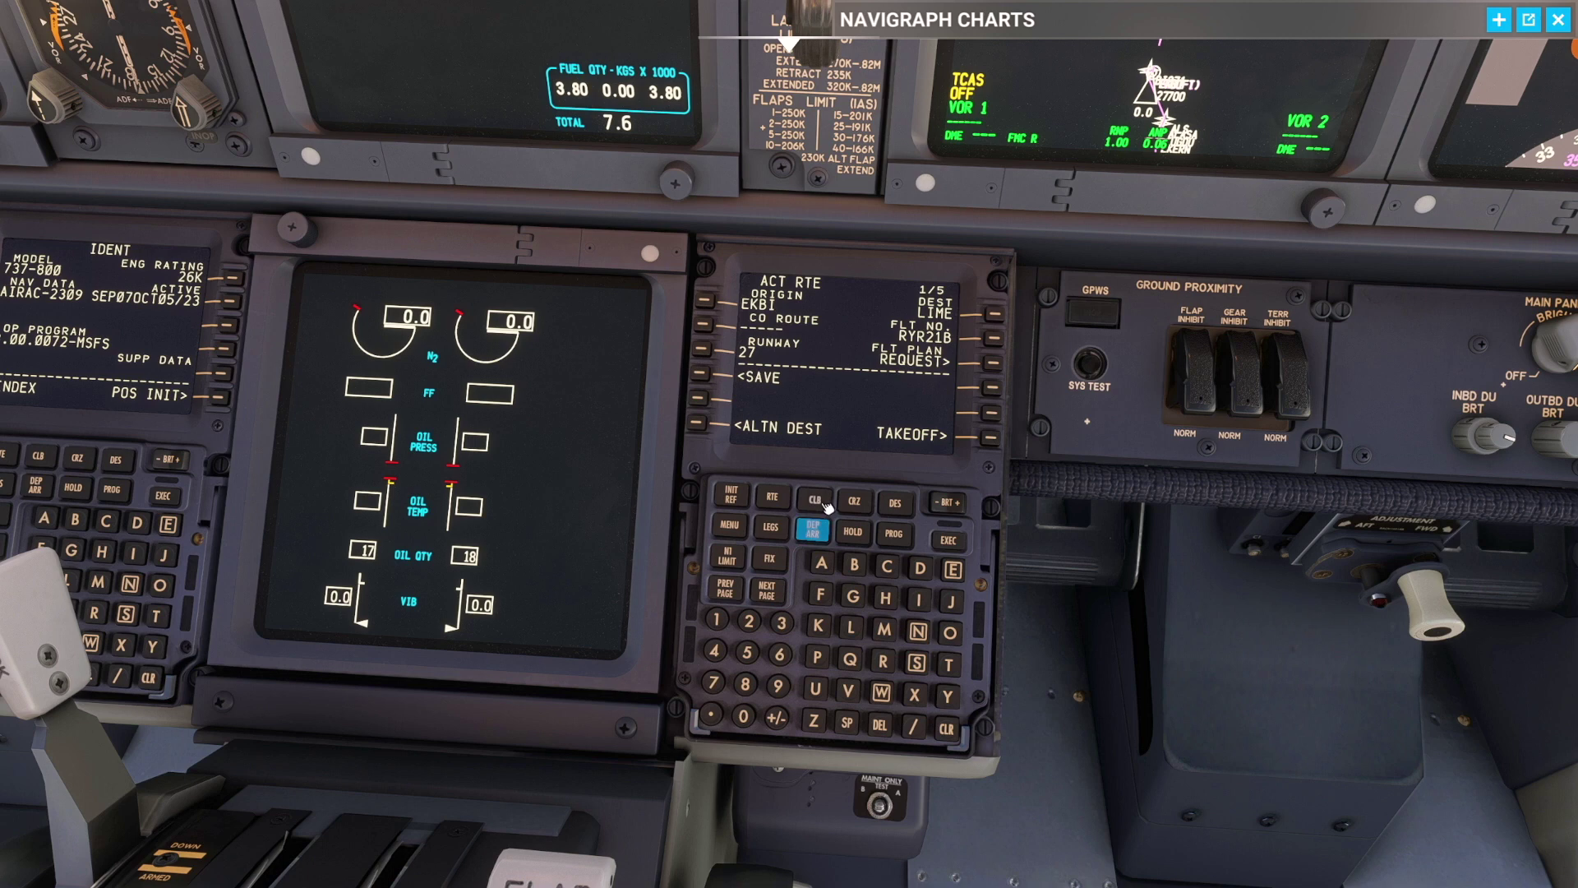
click(812, 529)
click(707, 301)
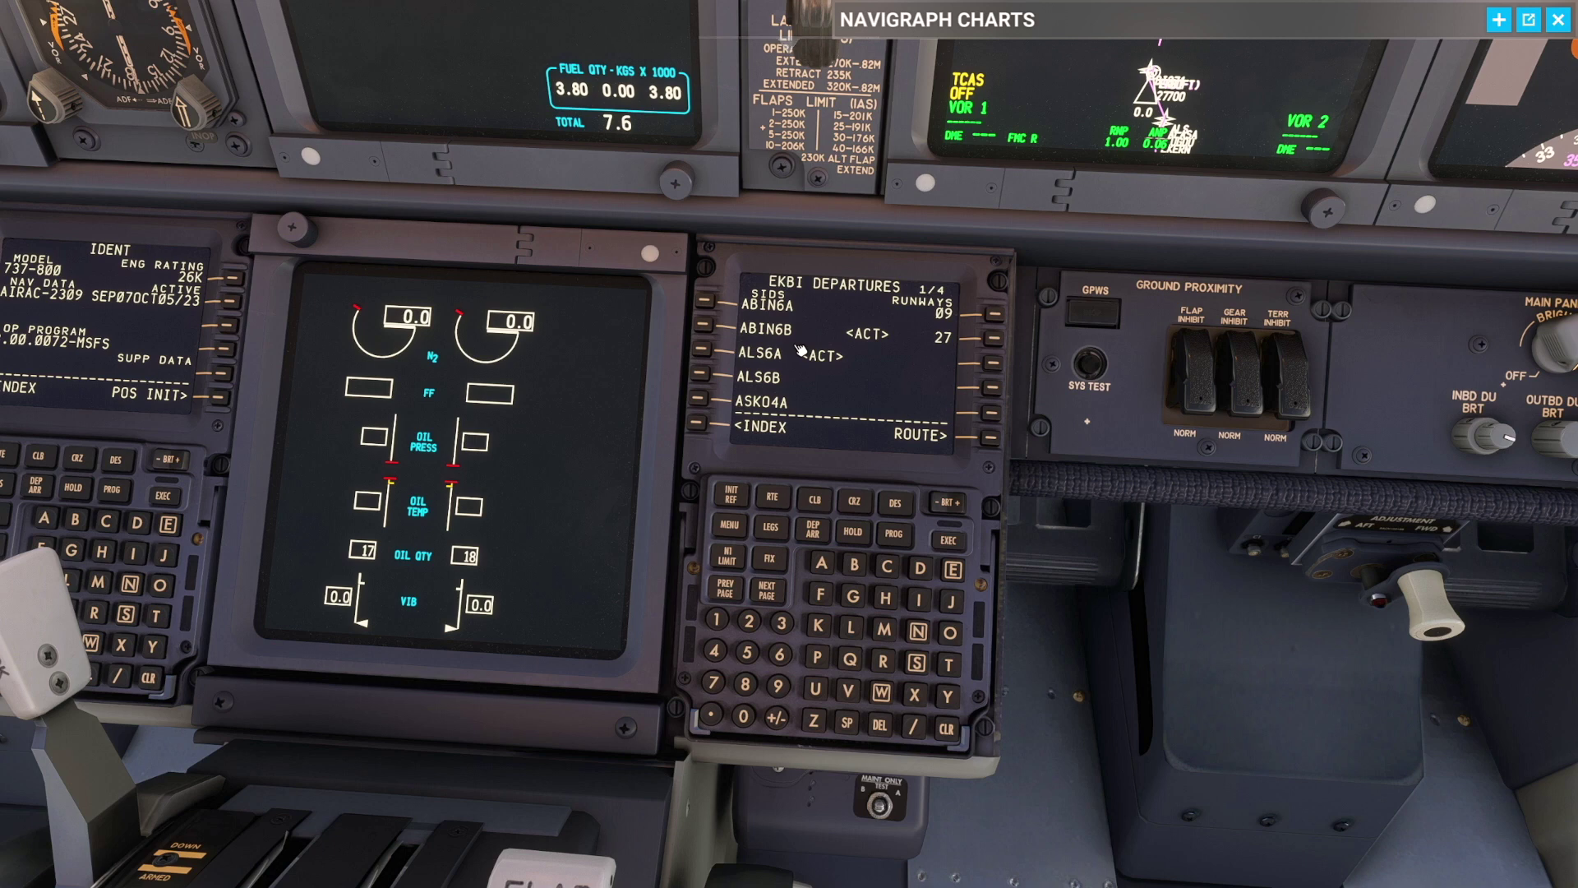
click(772, 497)
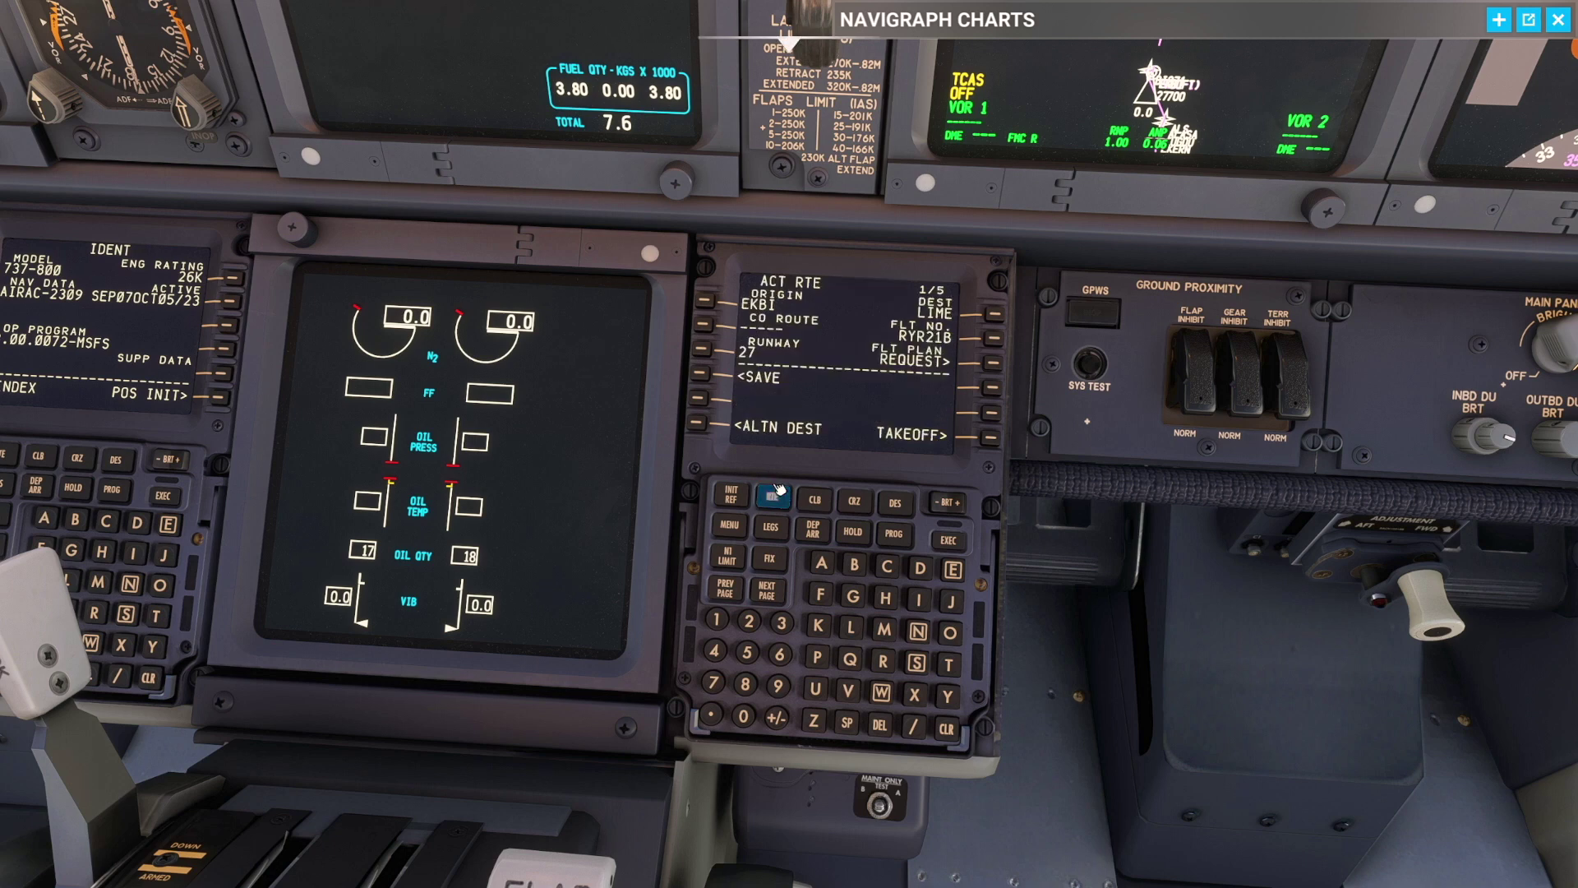
click(767, 589)
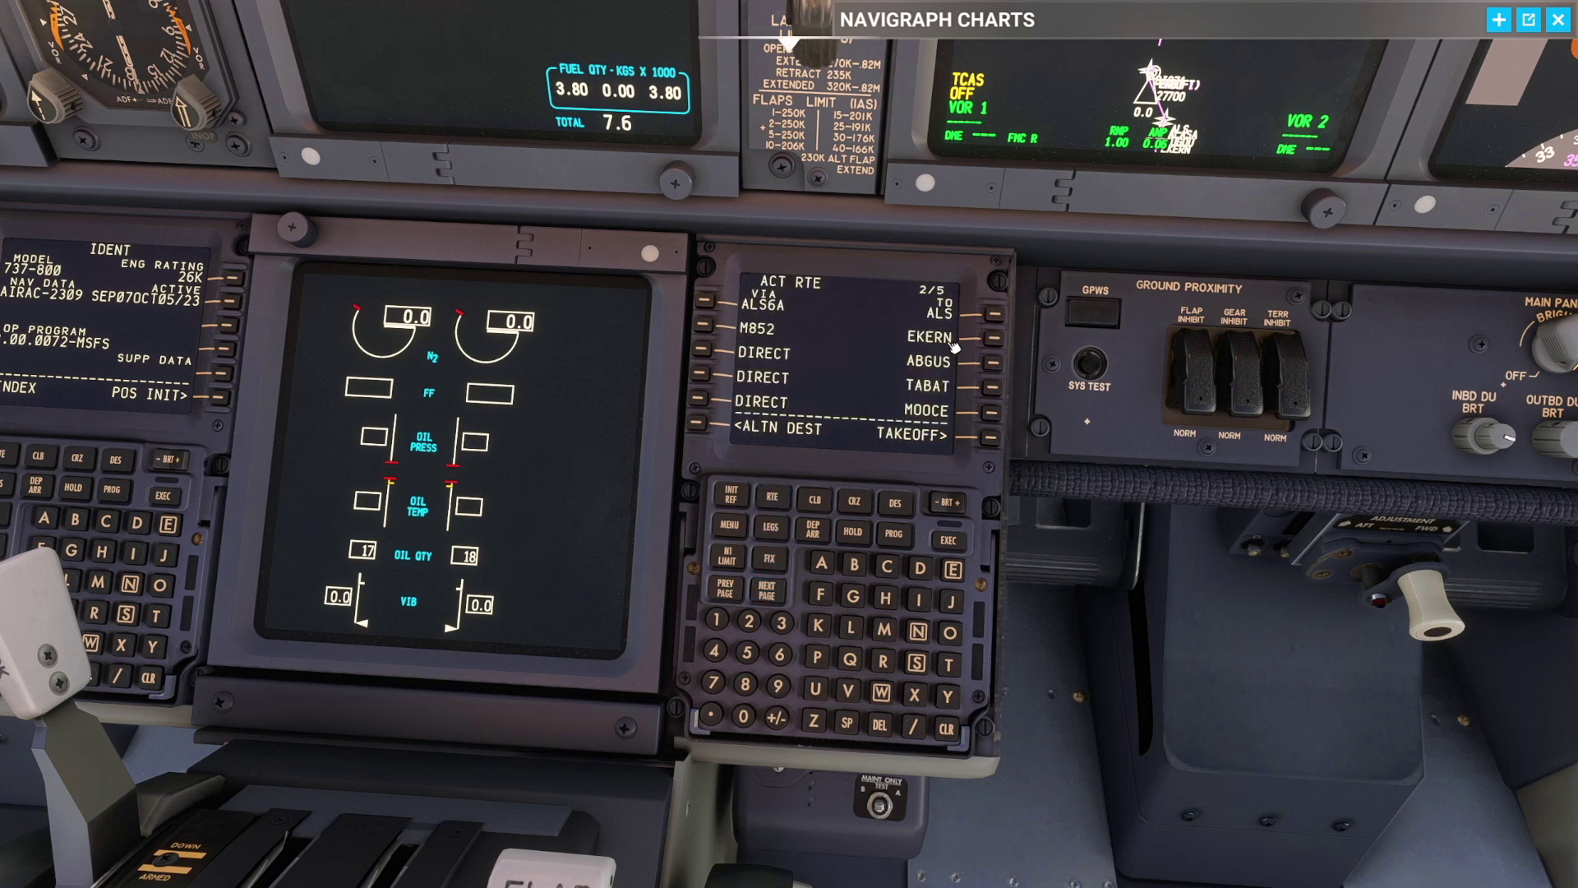
click(768, 585)
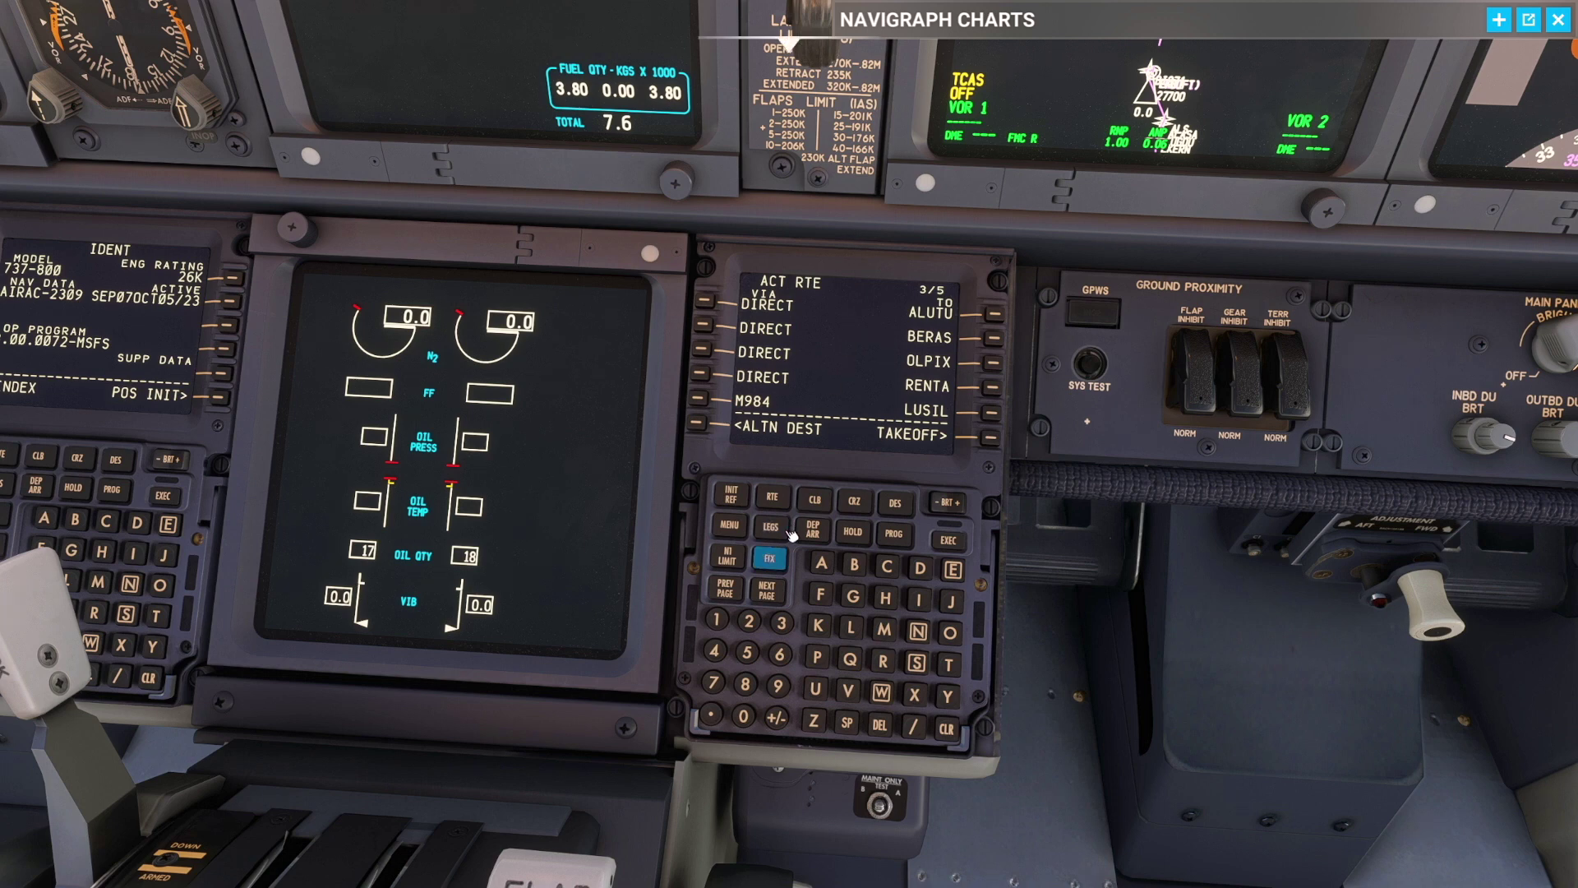
click(767, 589)
click(767, 590)
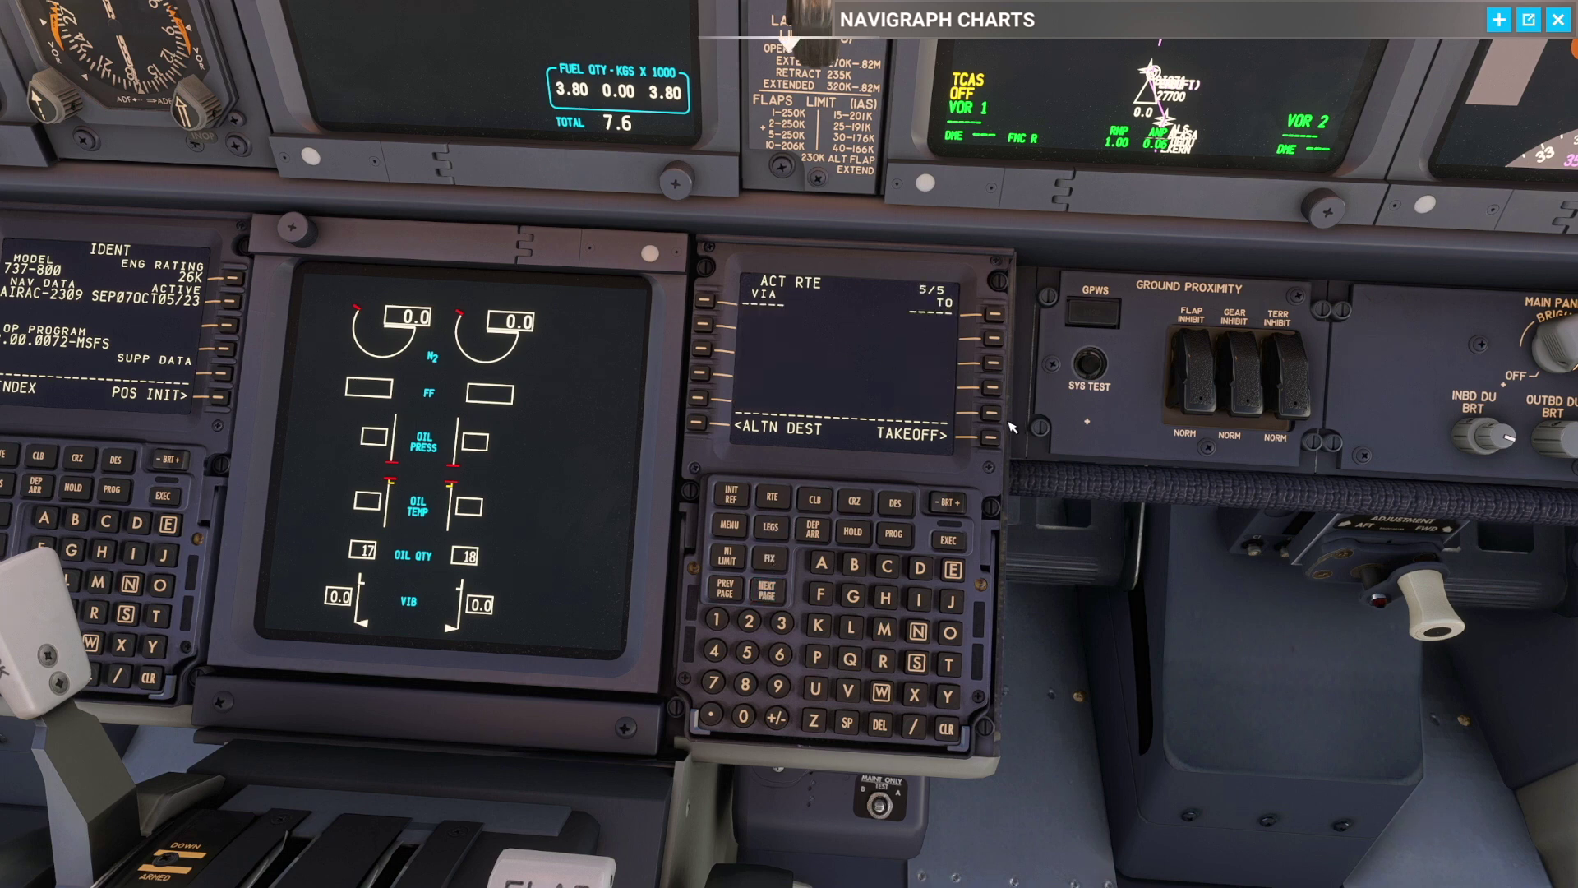
Step: Check the route legs and the waypoint winds on the second route data page
click(773, 531)
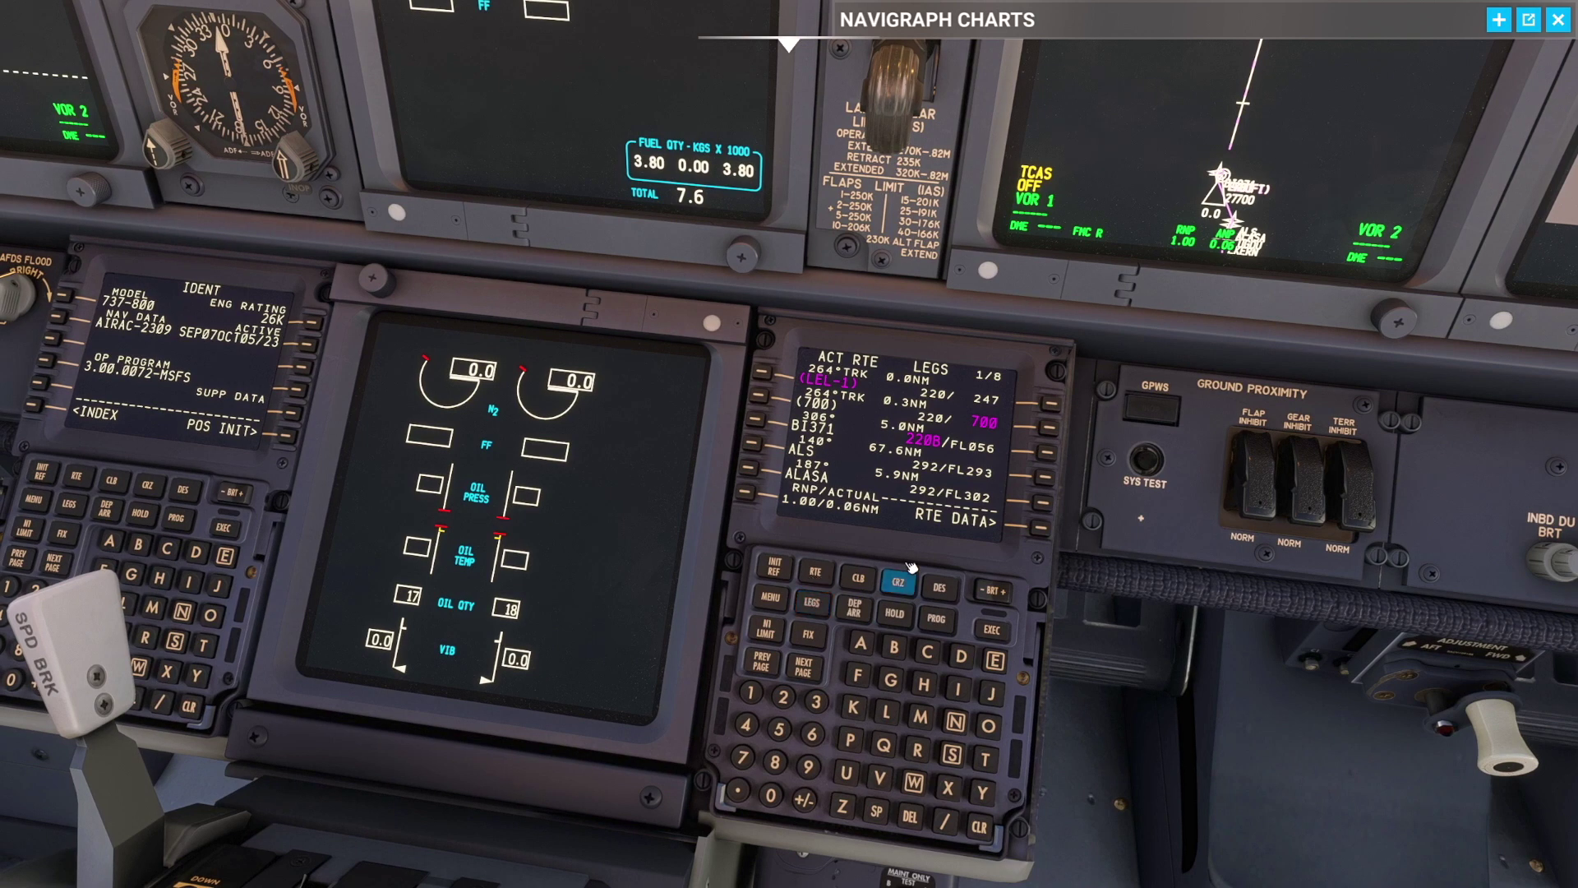
click(1040, 526)
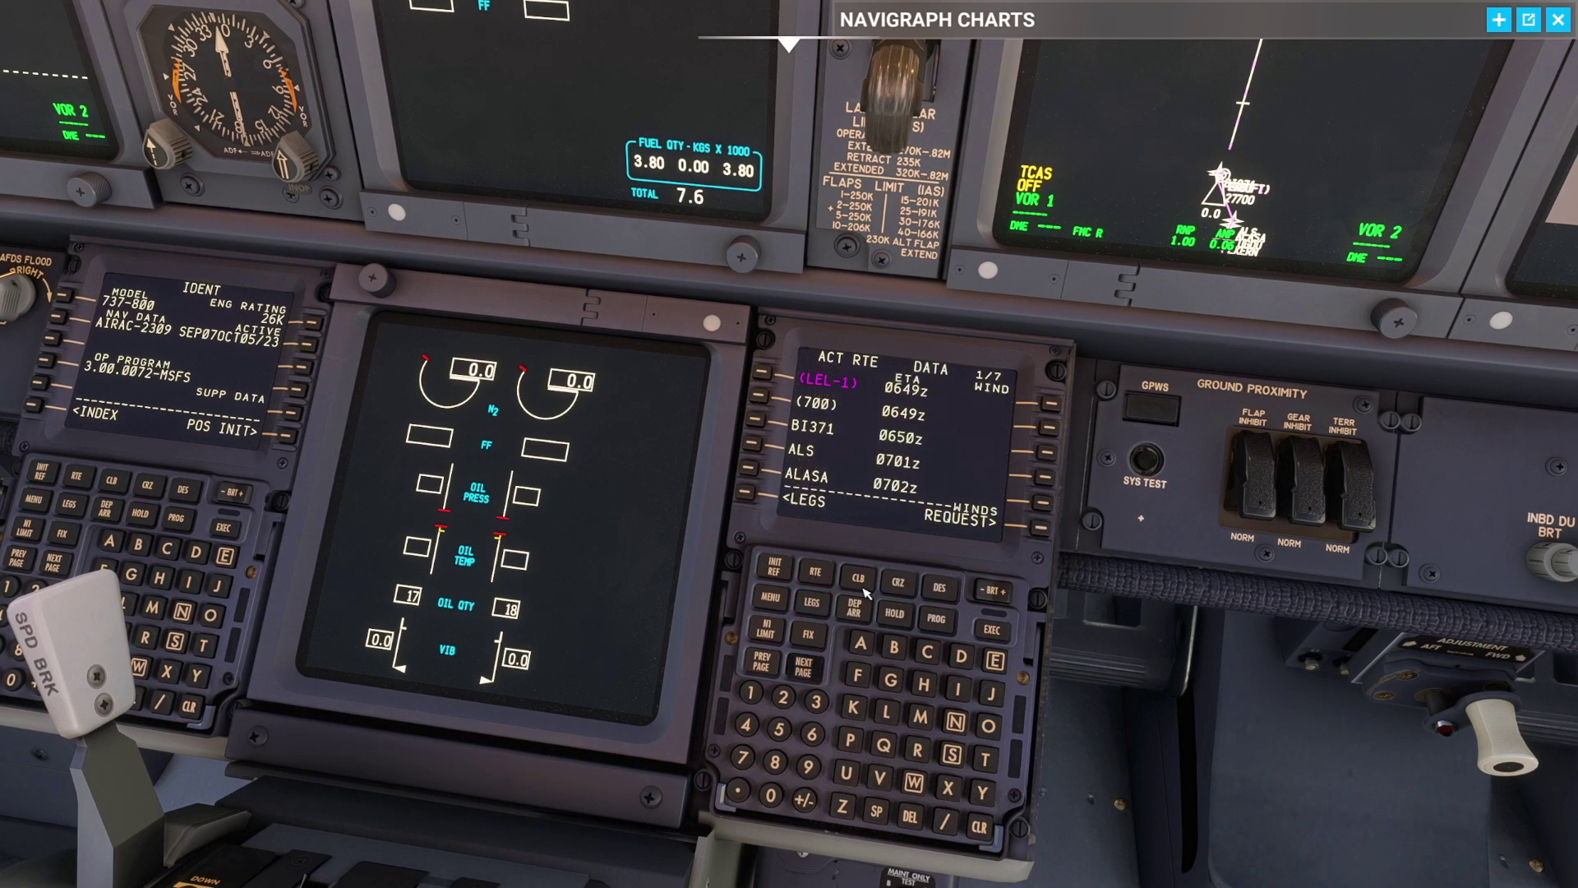
click(803, 667)
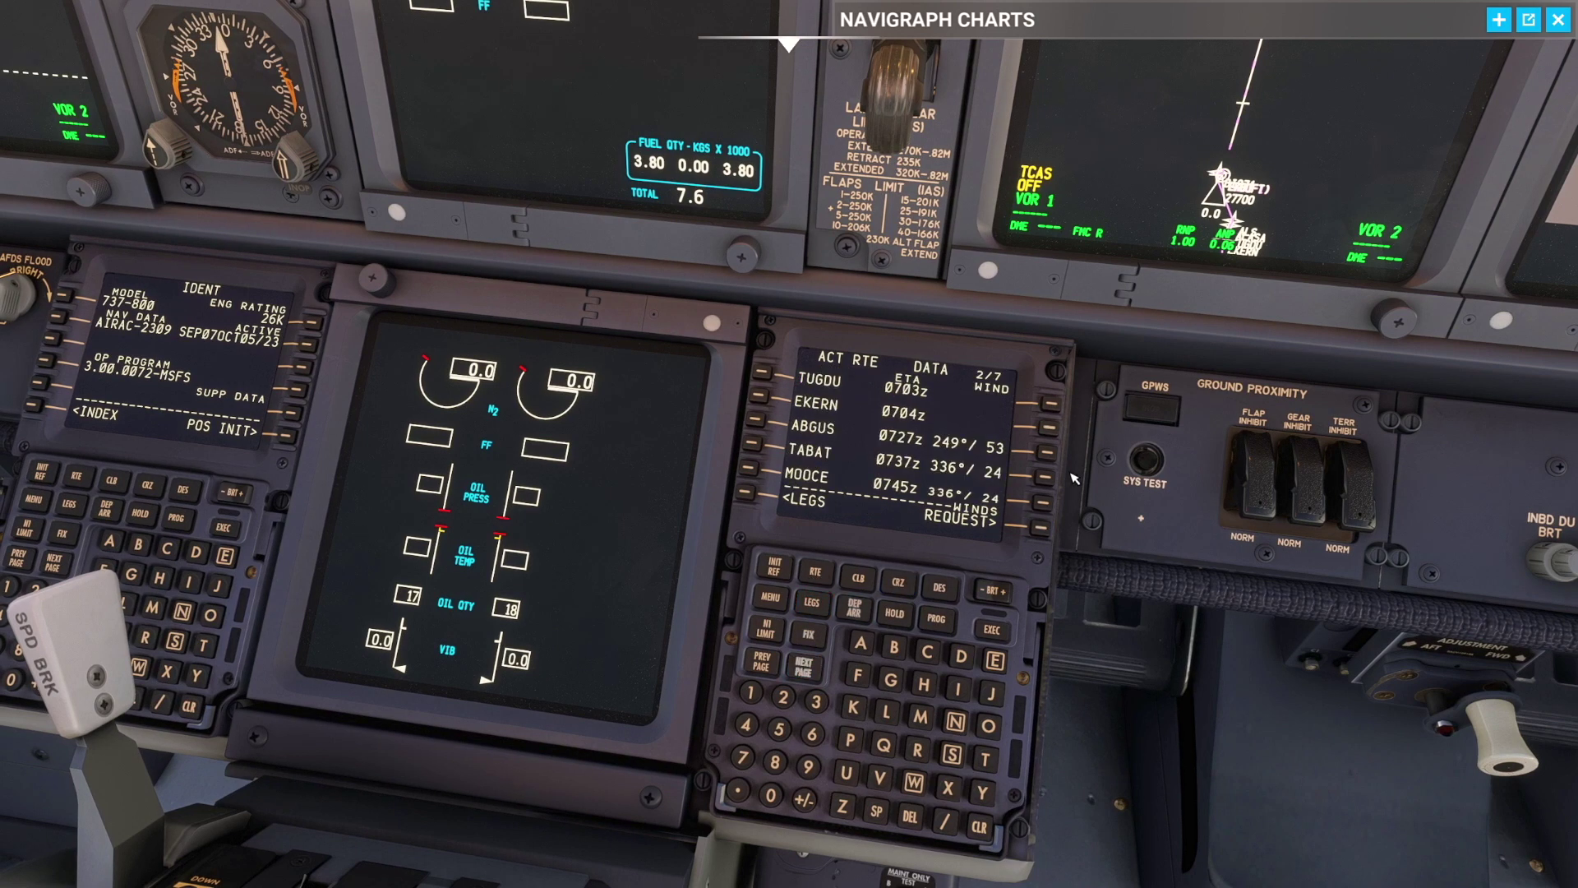
Step: Review the performance initialization, N1 limit and takeoff reference data, ending back on the performance initialization page
click(774, 562)
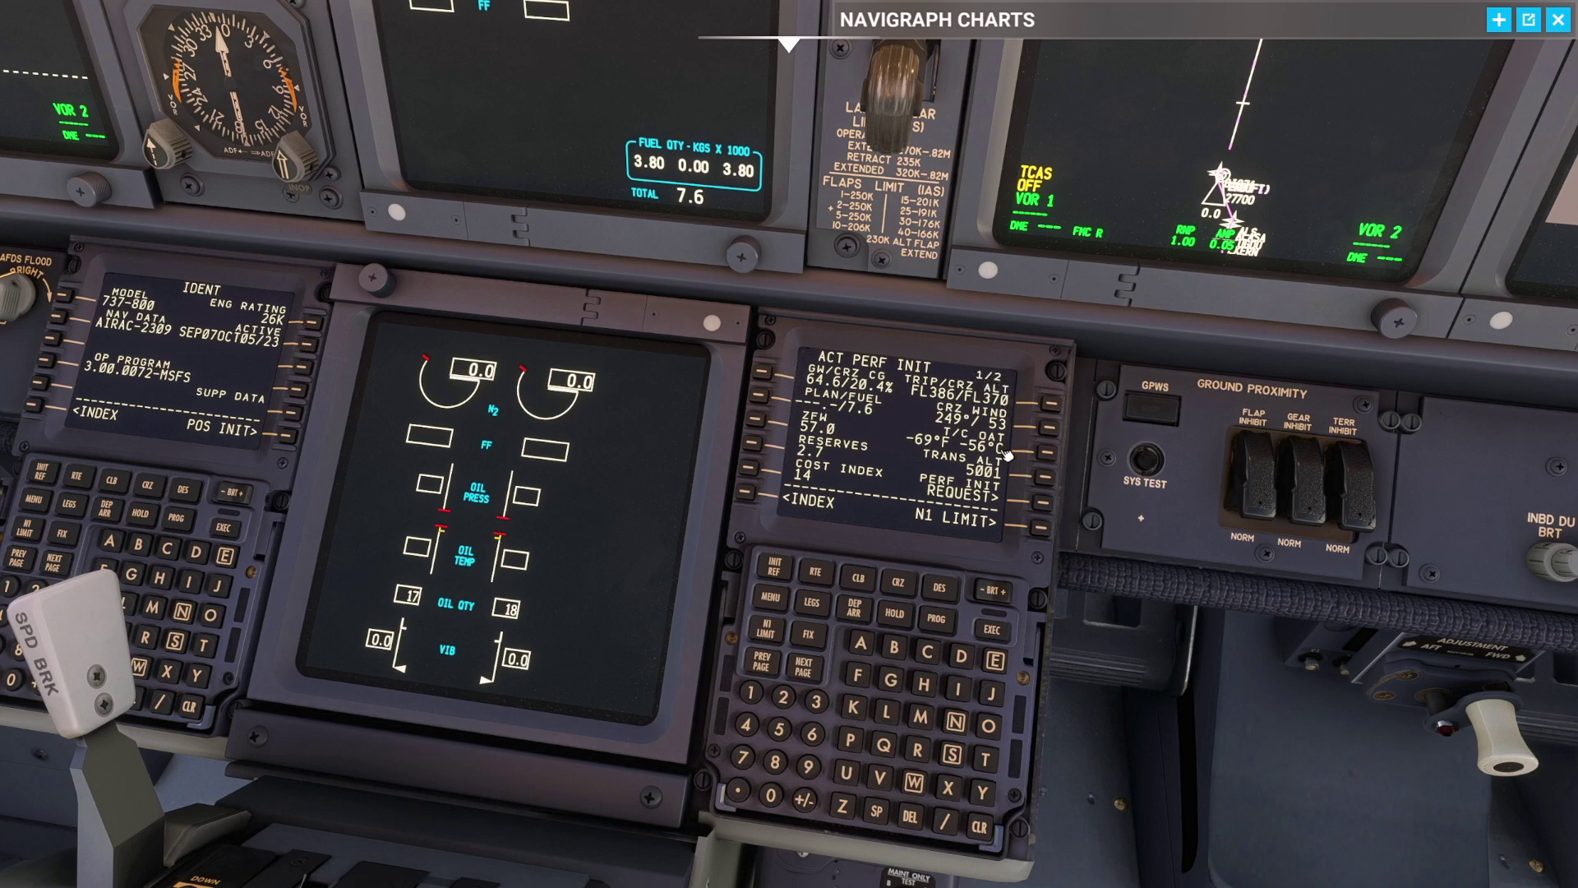
click(1041, 526)
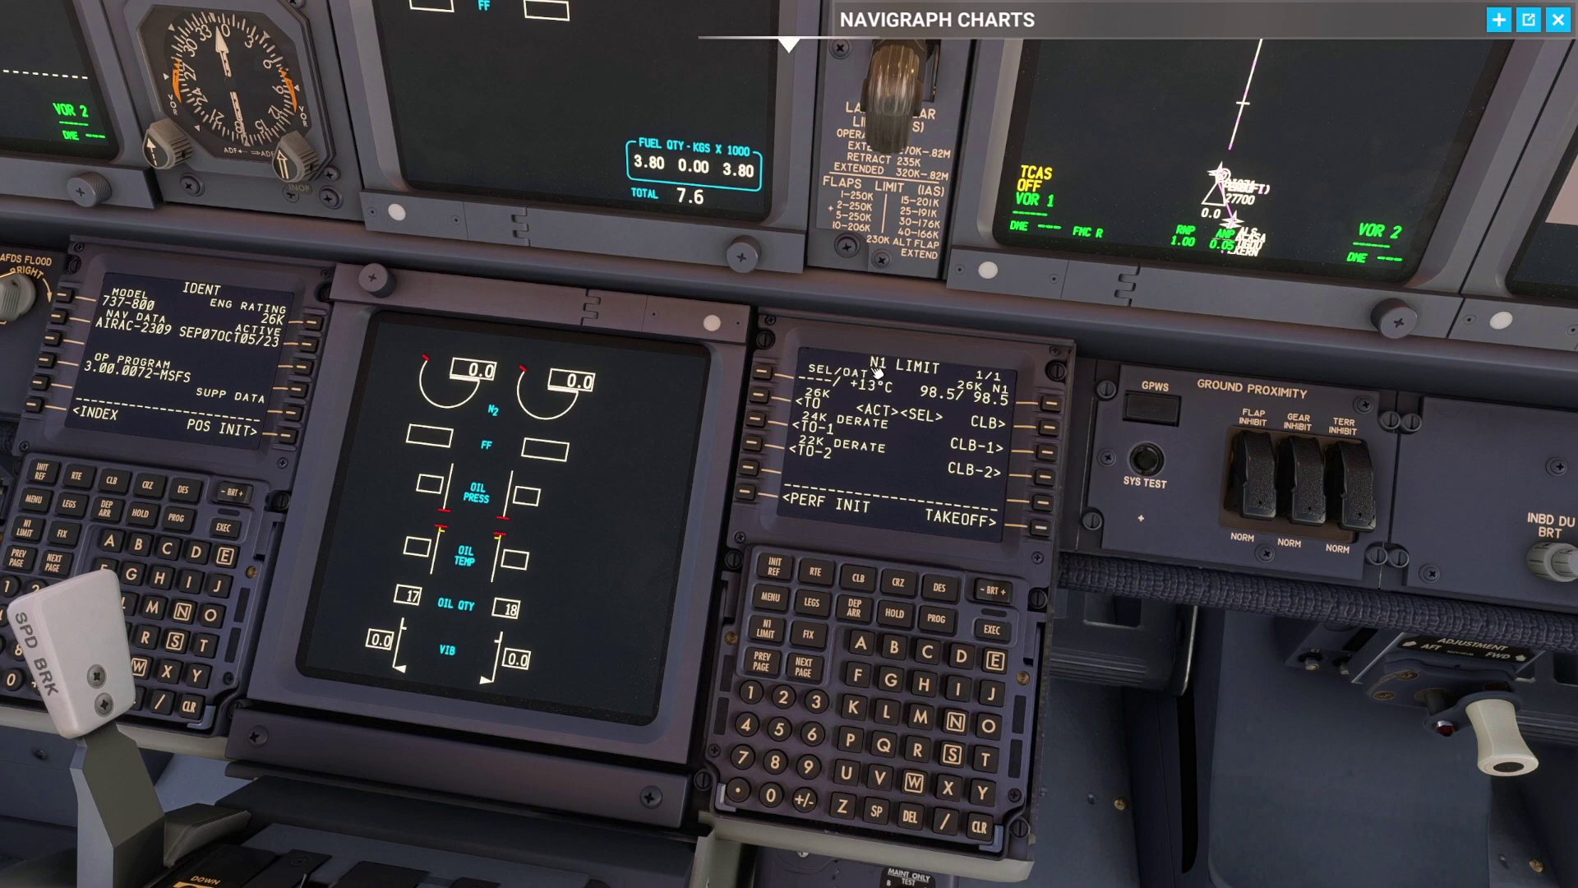
click(1040, 526)
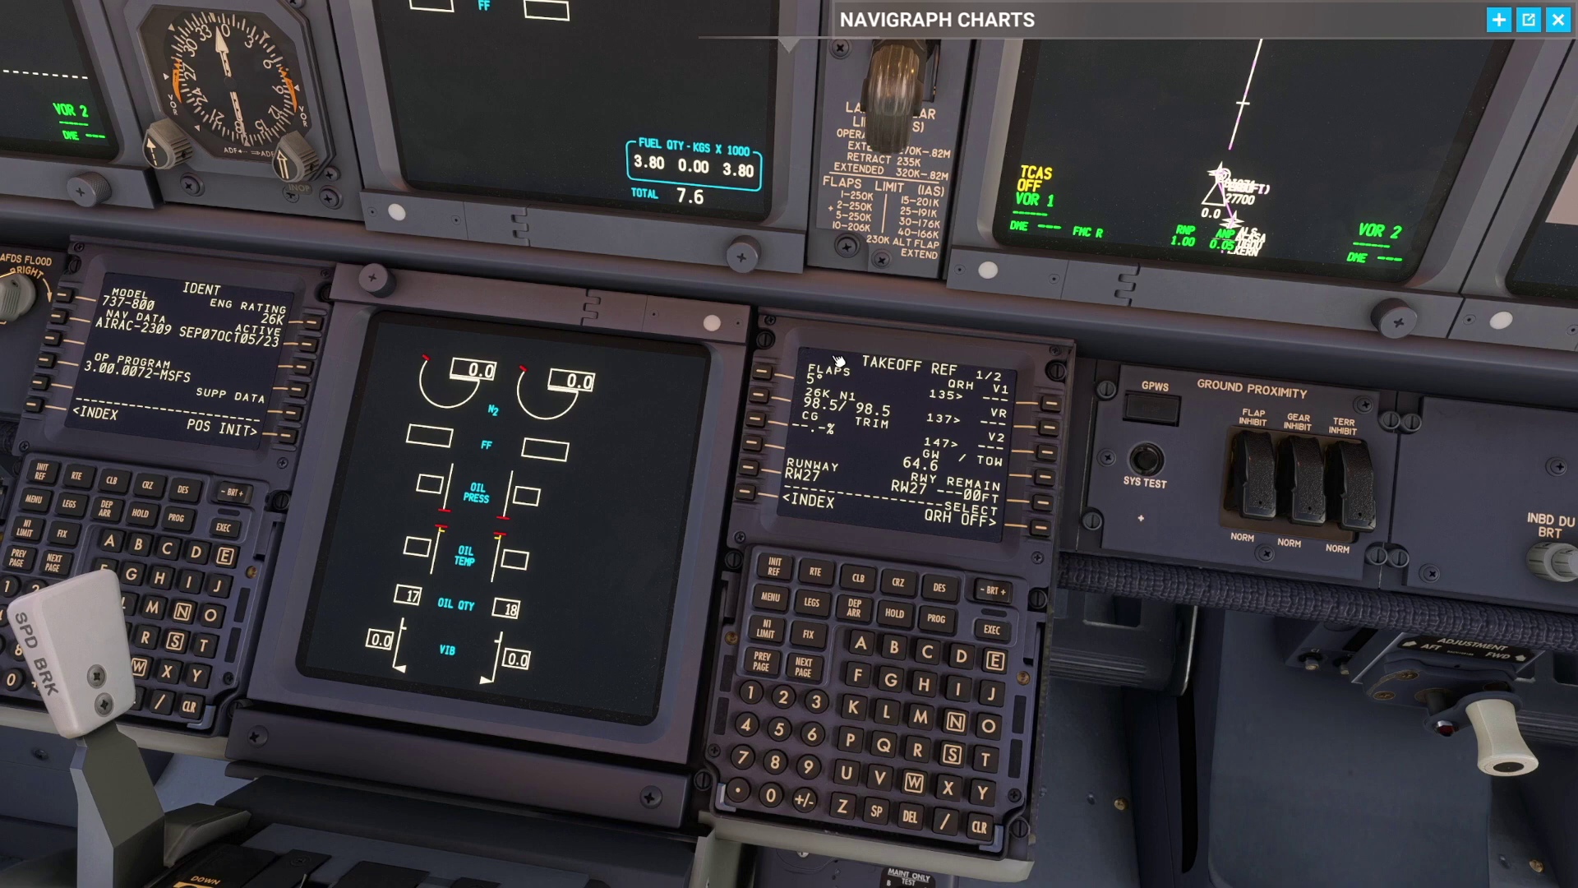
click(778, 564)
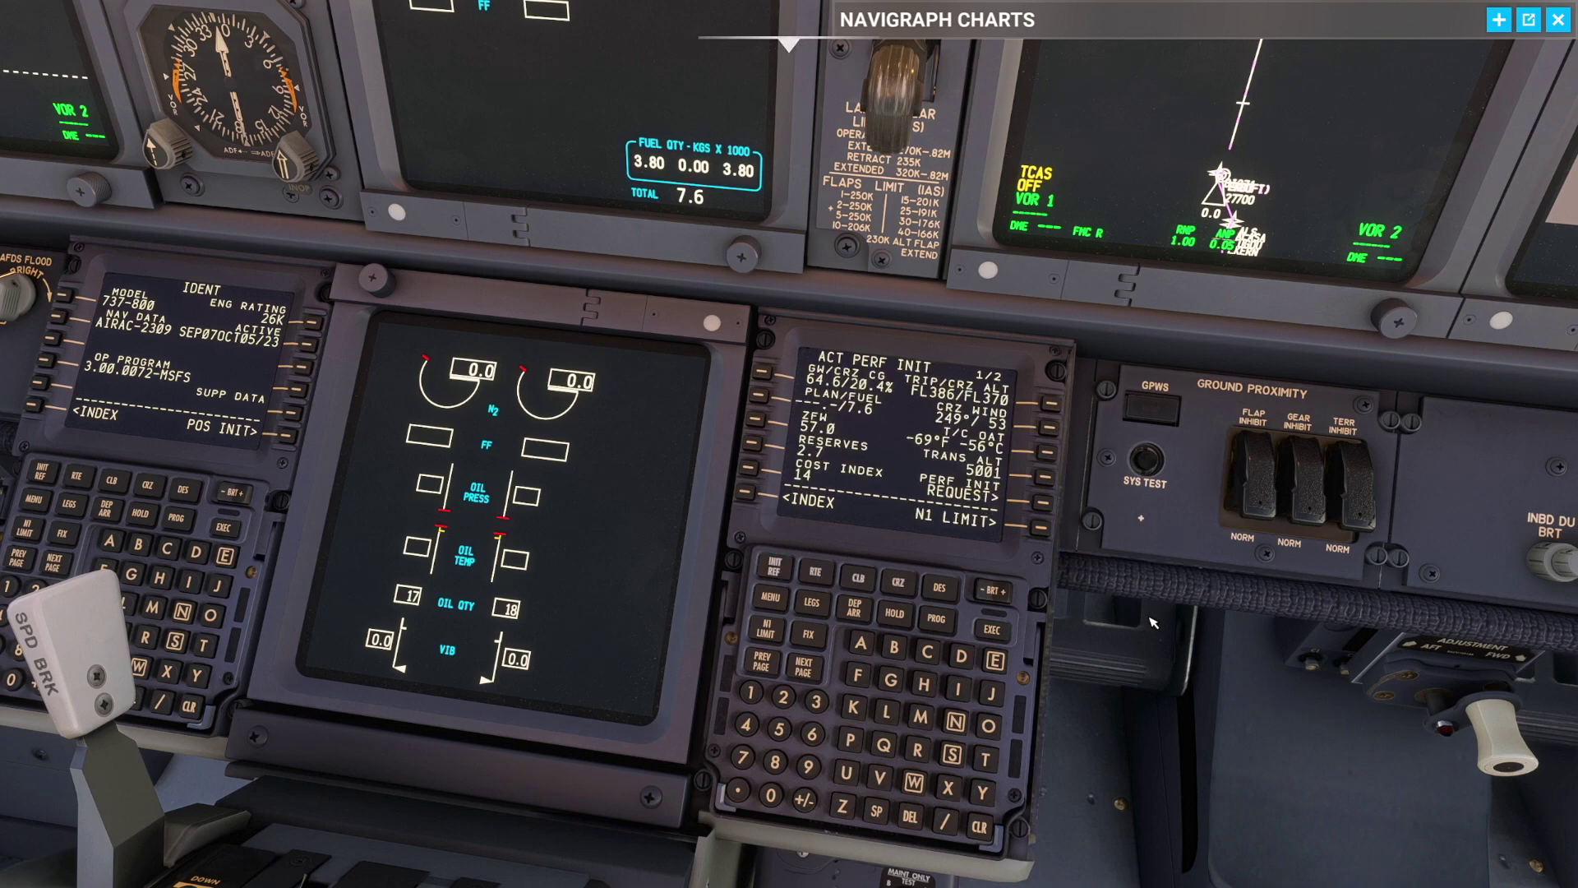